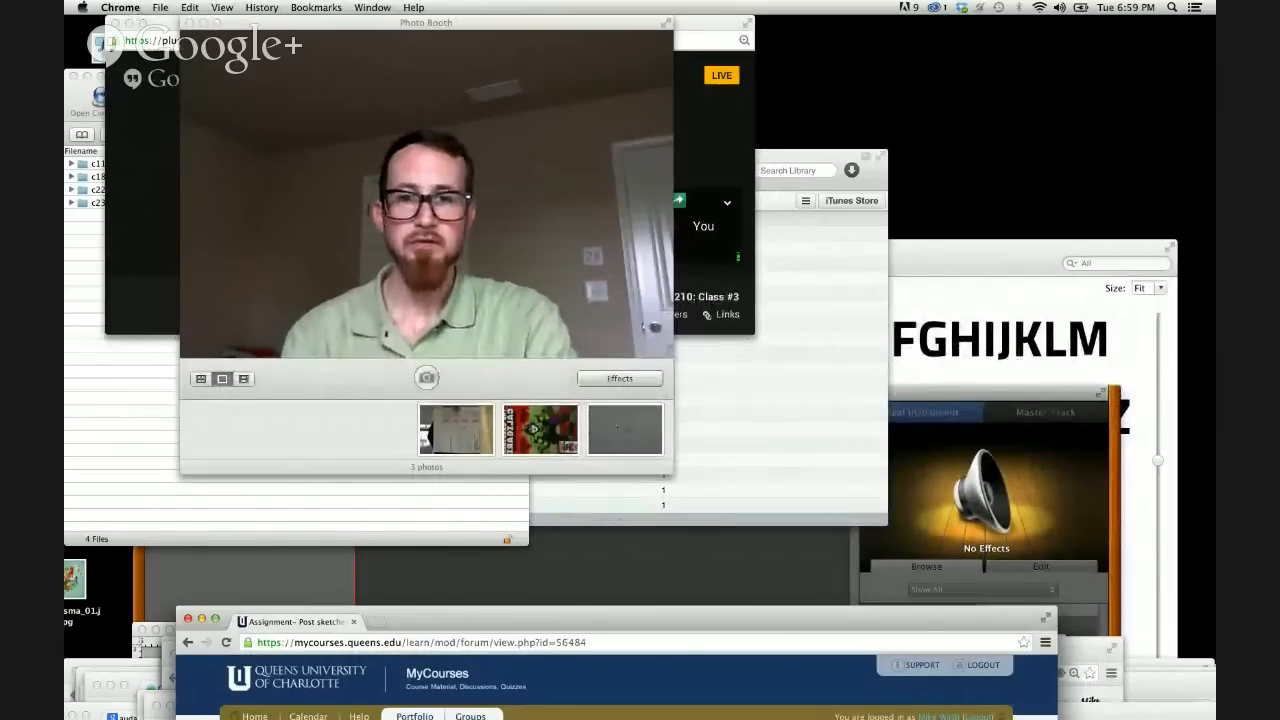
Copy the martini glass sketch photo from Photo Booth to the desktop and preview it there.
mouse_move(625, 429)
left_mouse_down()
mouse_move(848, 167)
mouse_move(990, 85)
left_mouse_up()
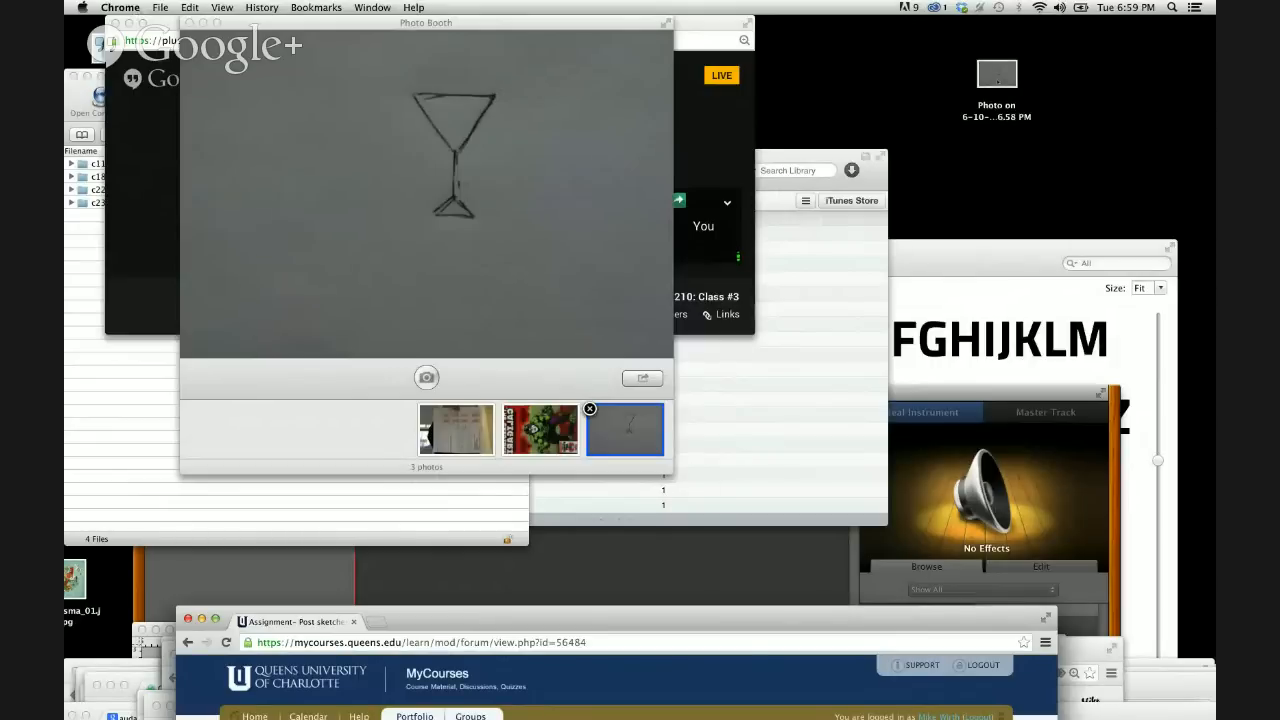
left_click(997, 75)
key("space")
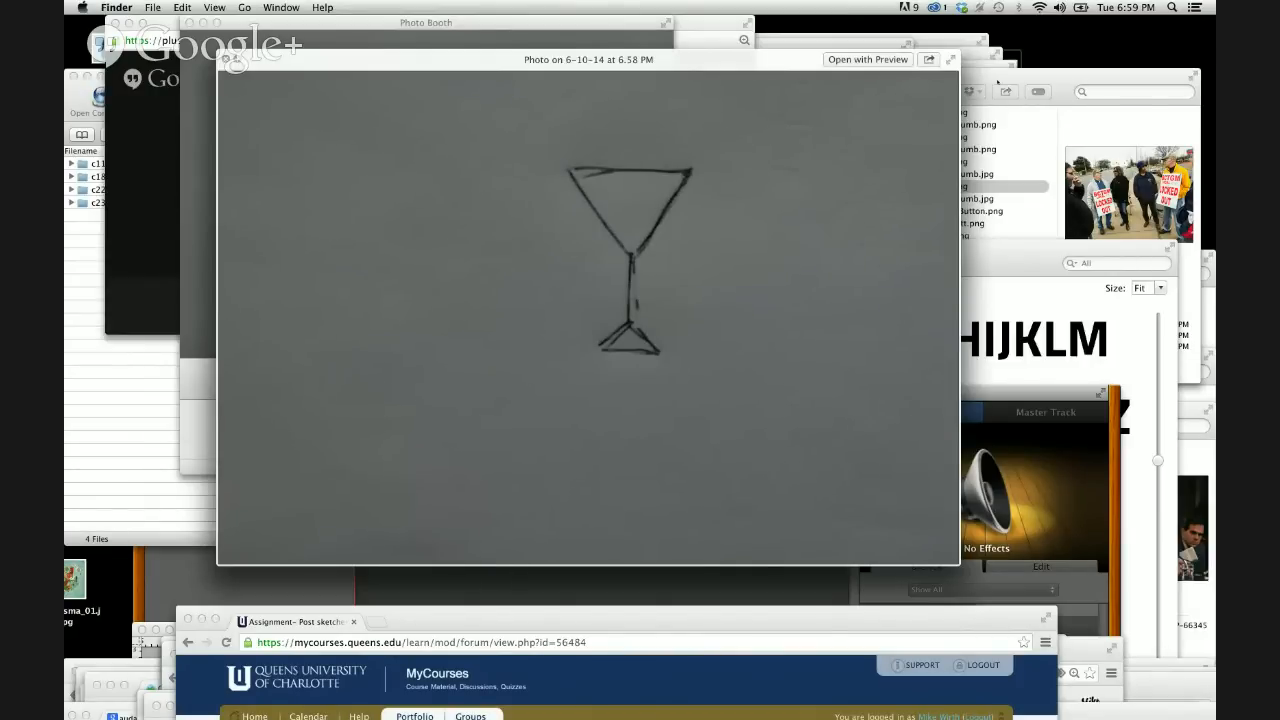
Check the Google+ Hangouts broadcast window, shift the sketch preview away from it, and return to the preview.
left_click(148, 176)
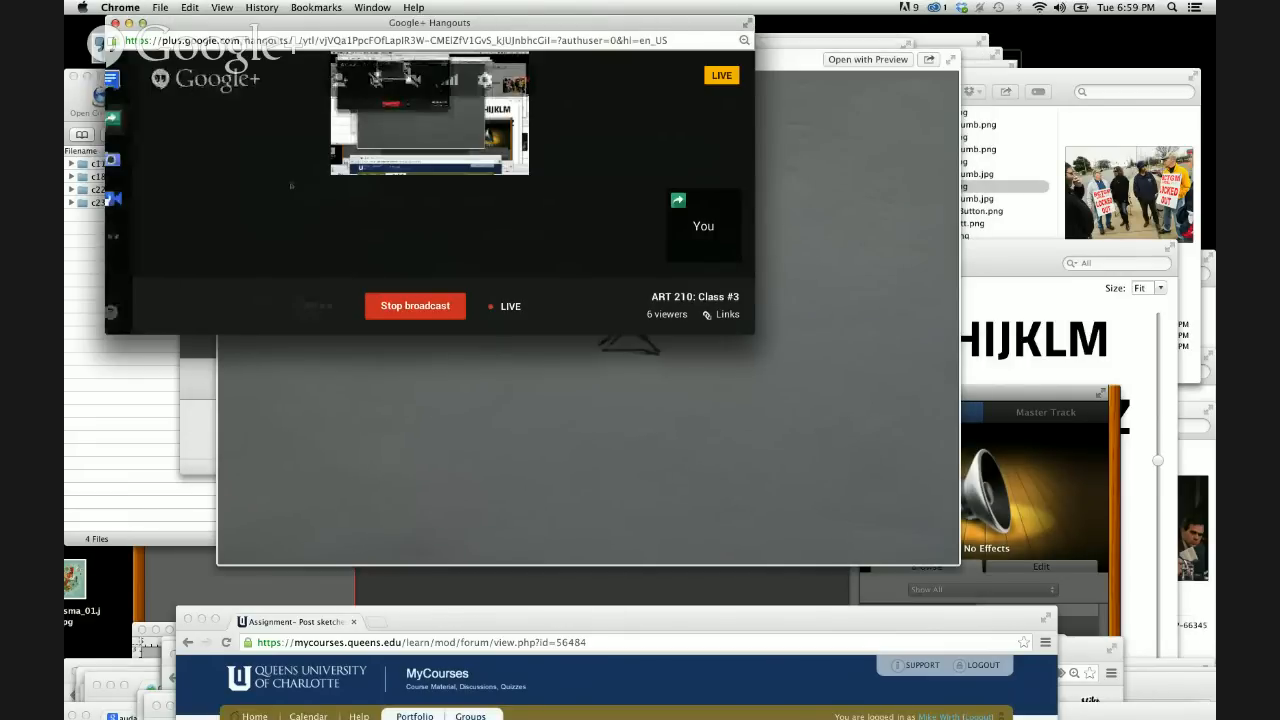
left_click(612, 392)
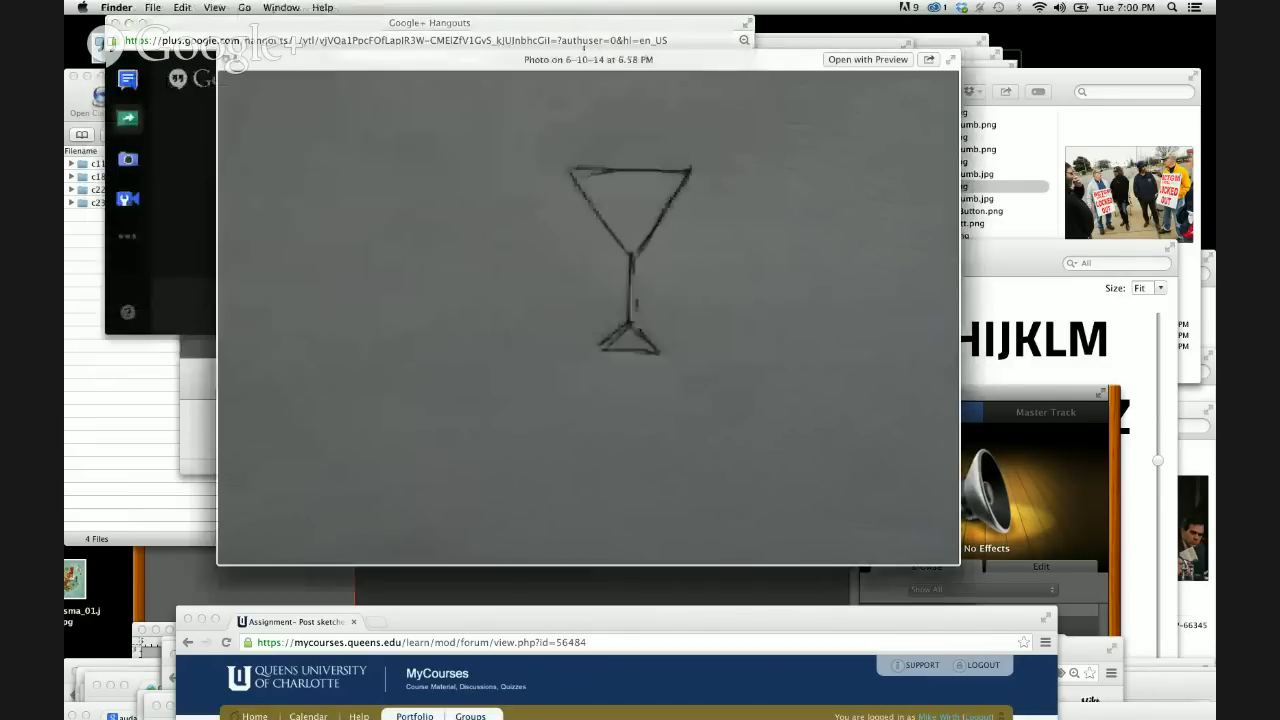
left_click_drag(584, 47, 676, 127)
left_click(511, 27)
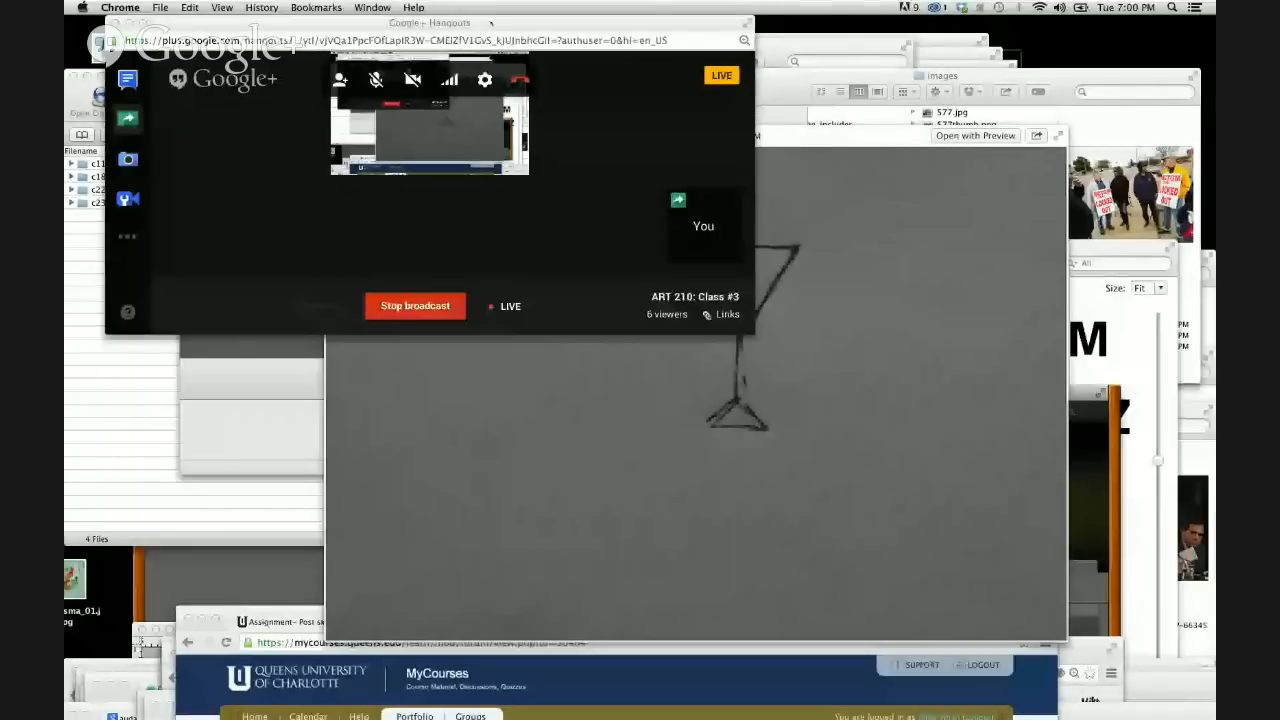
left_click(490, 450)
Launch Adobe Illustrator CC, move the sketch preview out of the way and dismiss the What's New window.
mouse_move(472, 700)
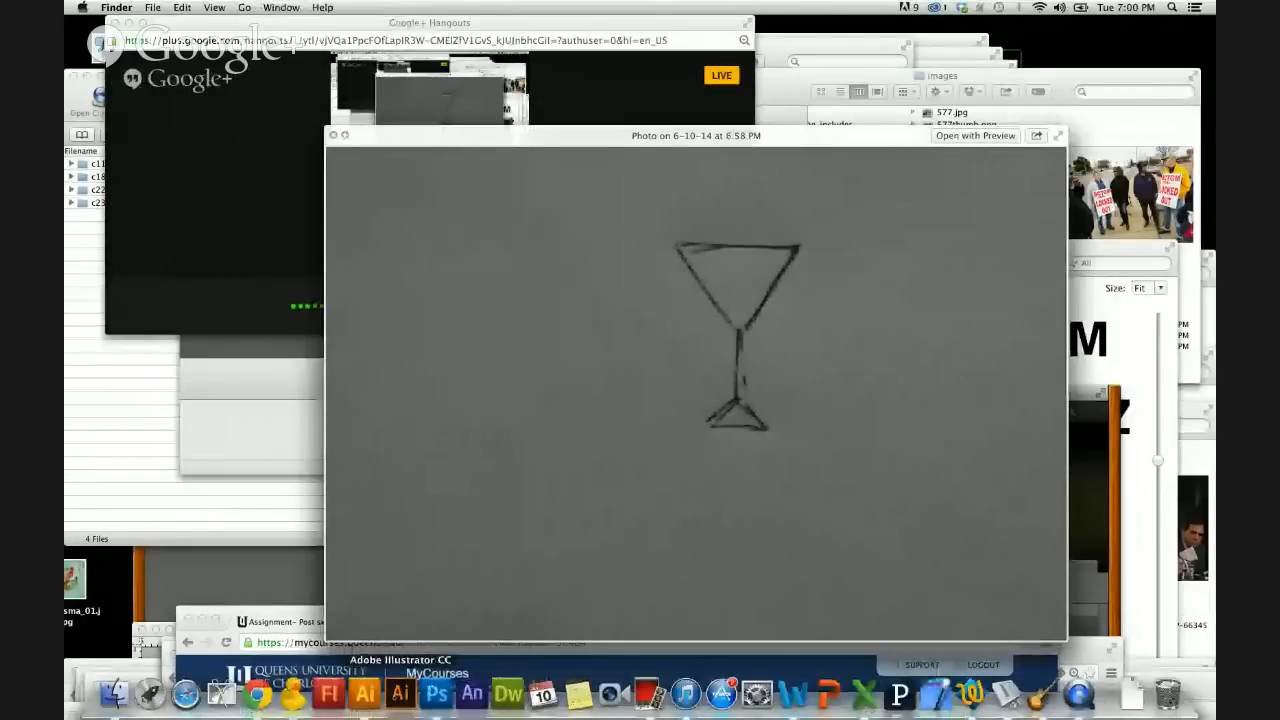
left_click(400, 693)
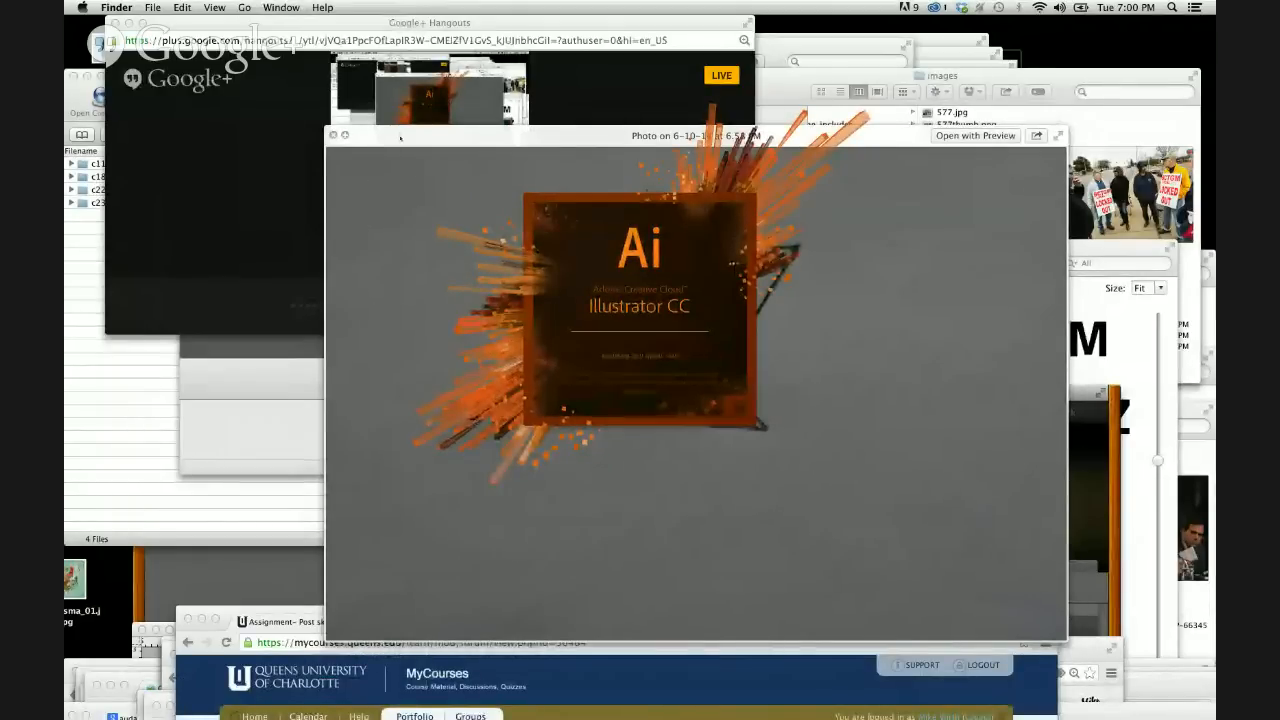
left_click_drag(400, 138, 171, 352)
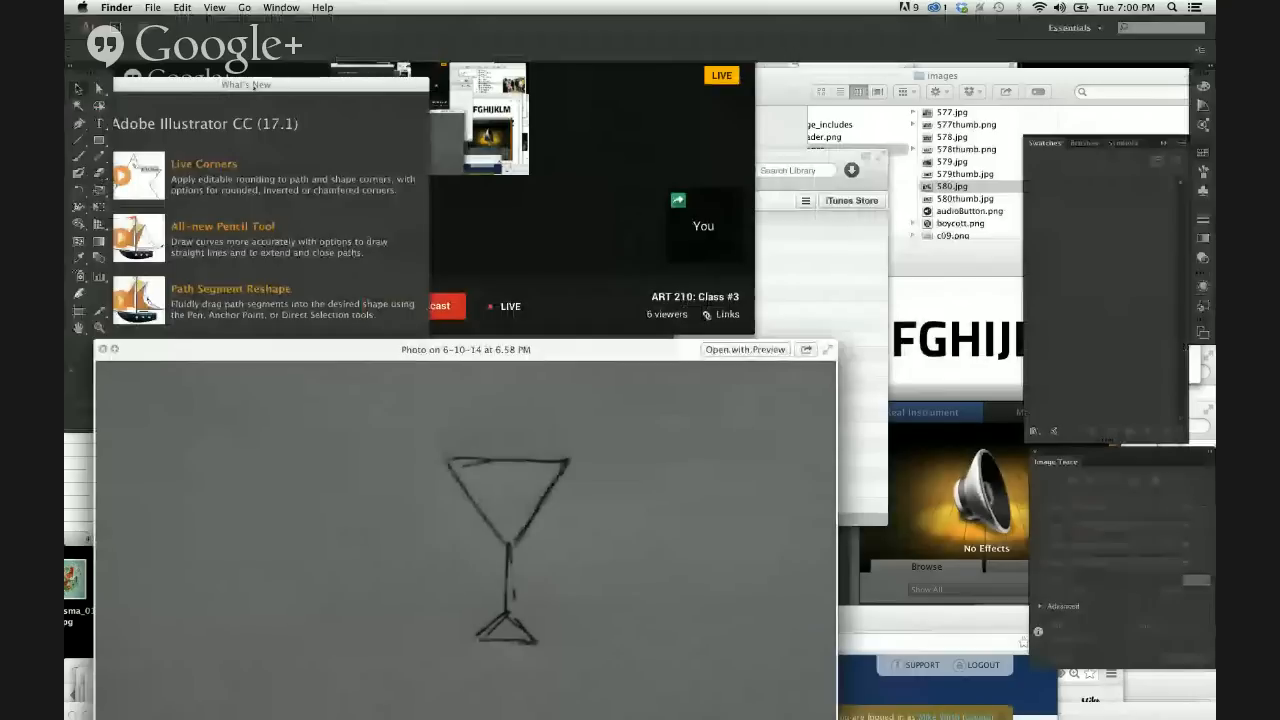
left_click(253, 88)
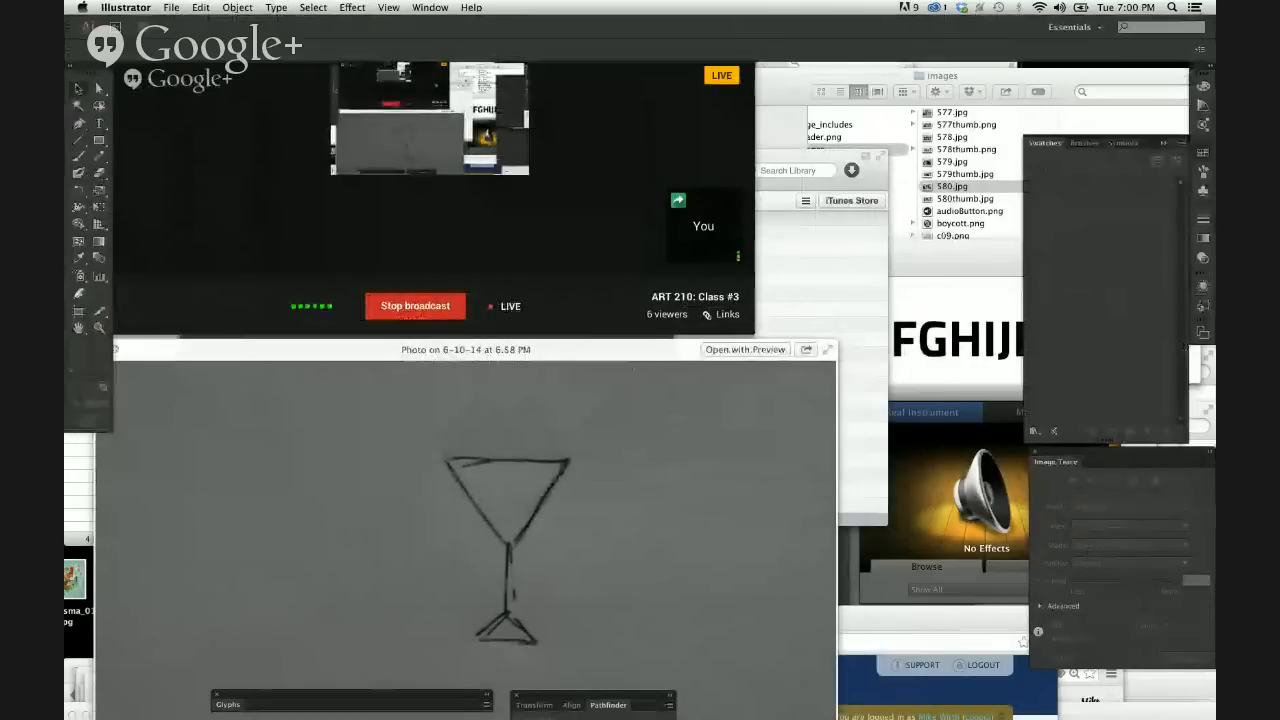
Create a new Letter-size print document in landscape orientation, 792 by 612 pt, and reposition its window.
left_click(171, 7)
left_click(255, 24)
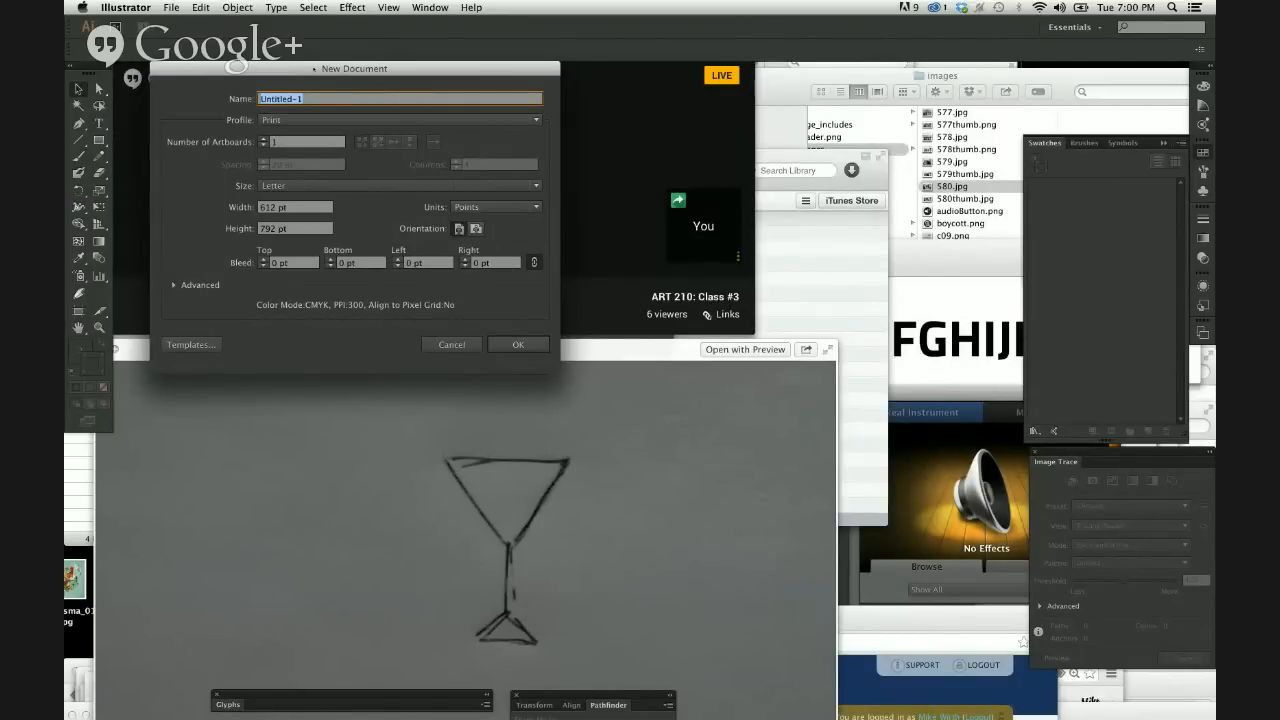
left_click(337, 186)
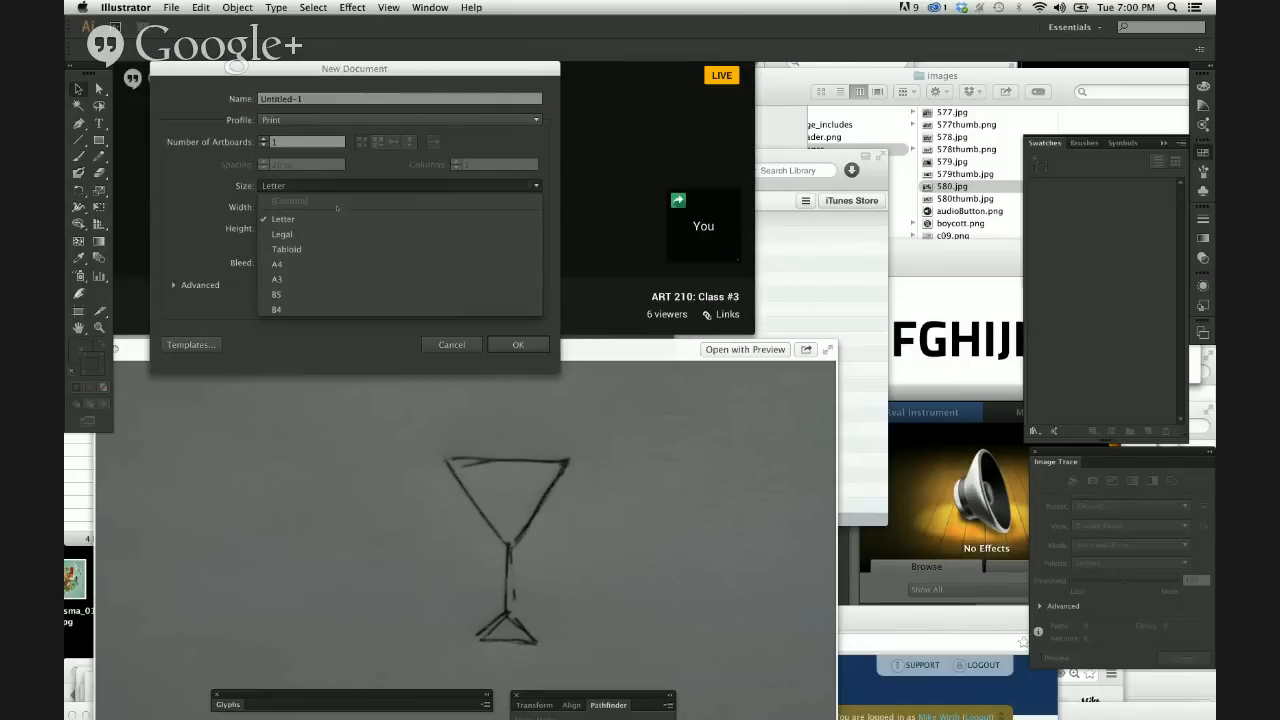
left_click(337, 221)
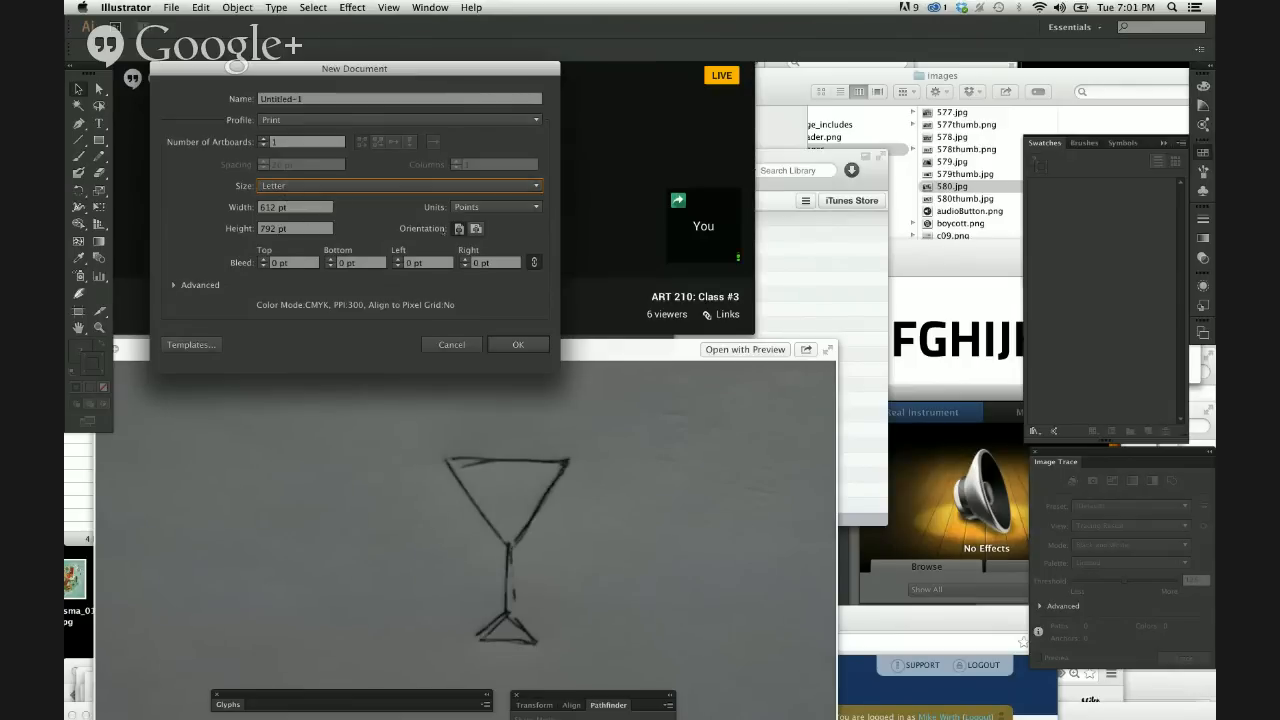
left_click(476, 228)
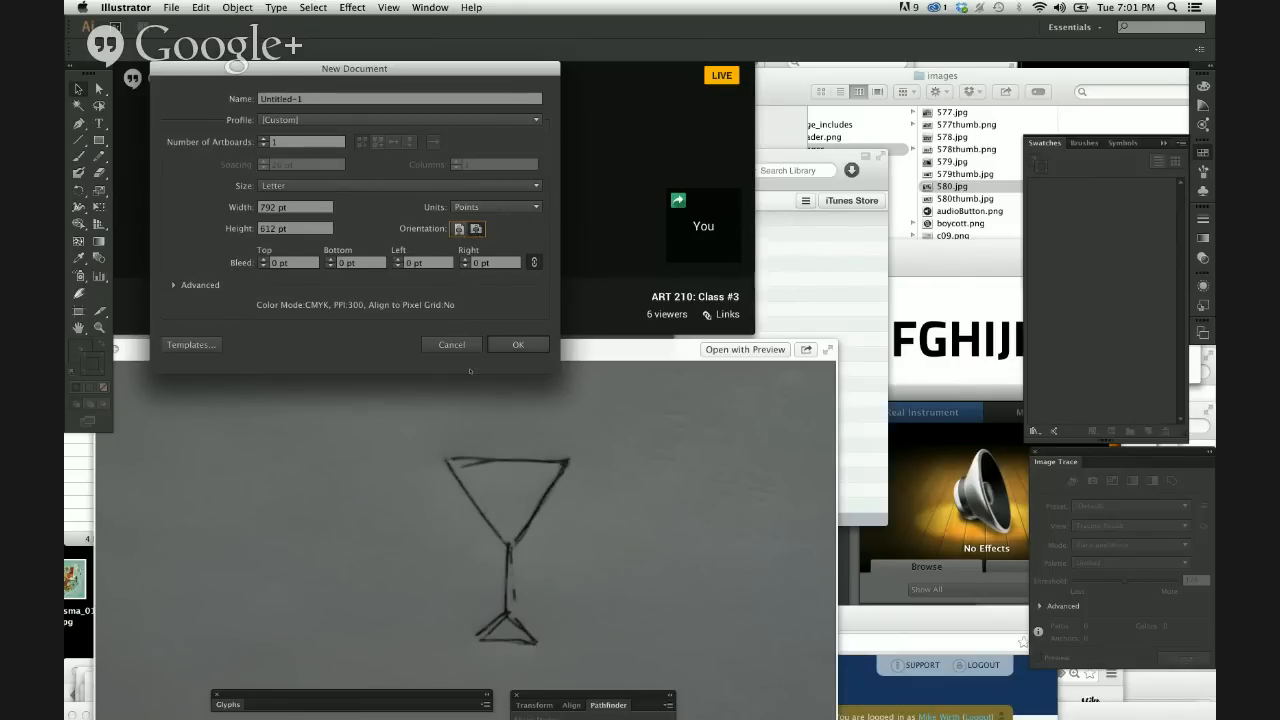
left_click(512, 344)
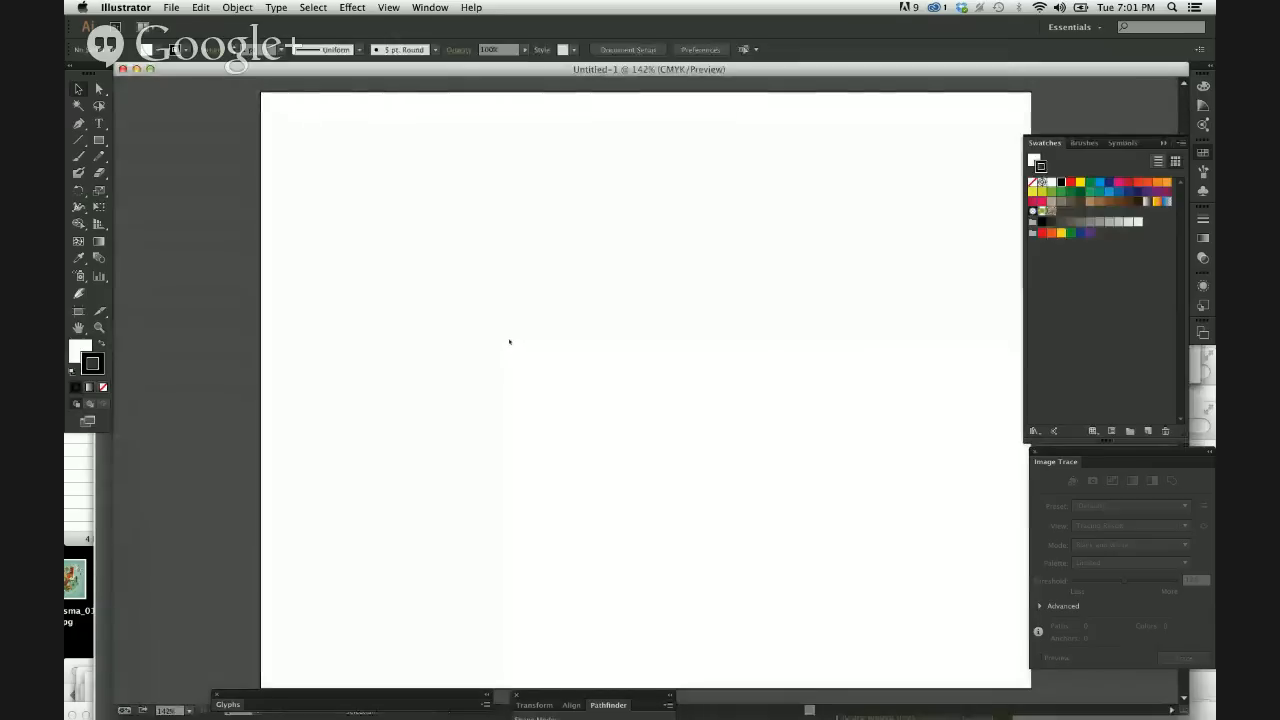
left_click_drag(500, 70, 453, 73)
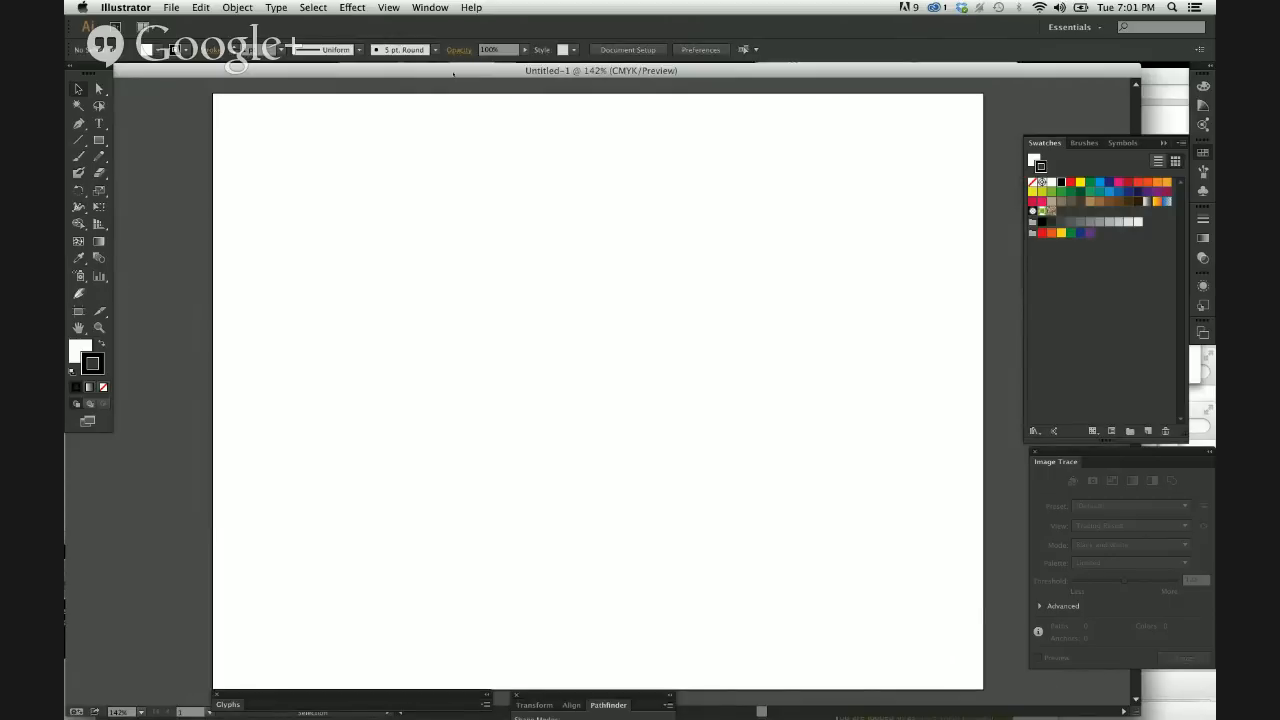
left_click_drag(450, 72, 447, 70)
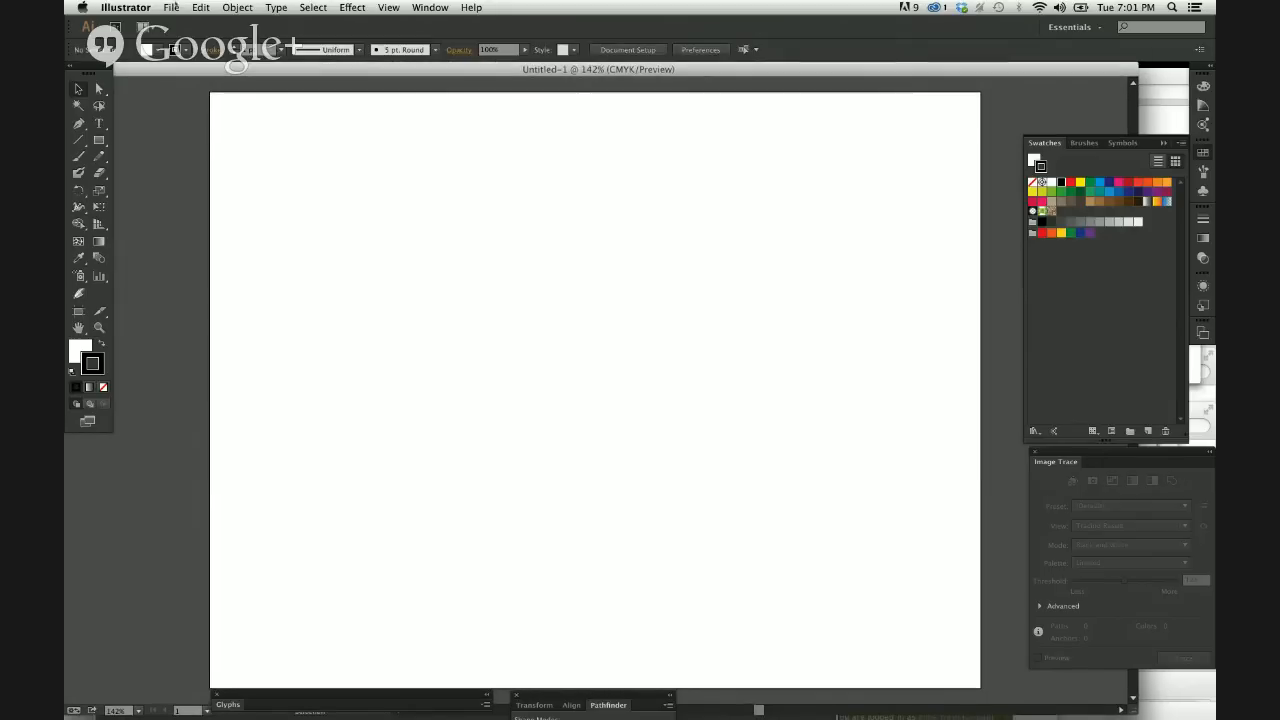
Open the sketch photo "Photo on 6-10-14 at 6.58 PM" from the Desktop, previewing it first.
left_click(171, 7)
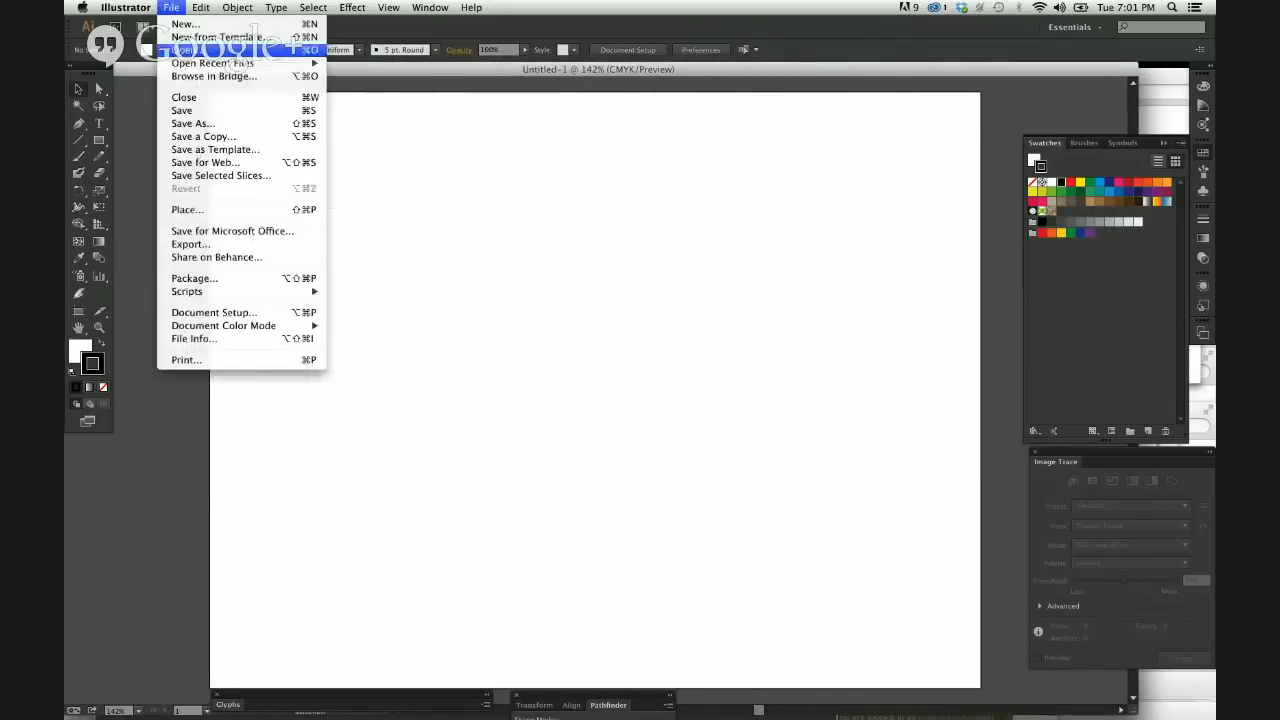
left_click(185, 50)
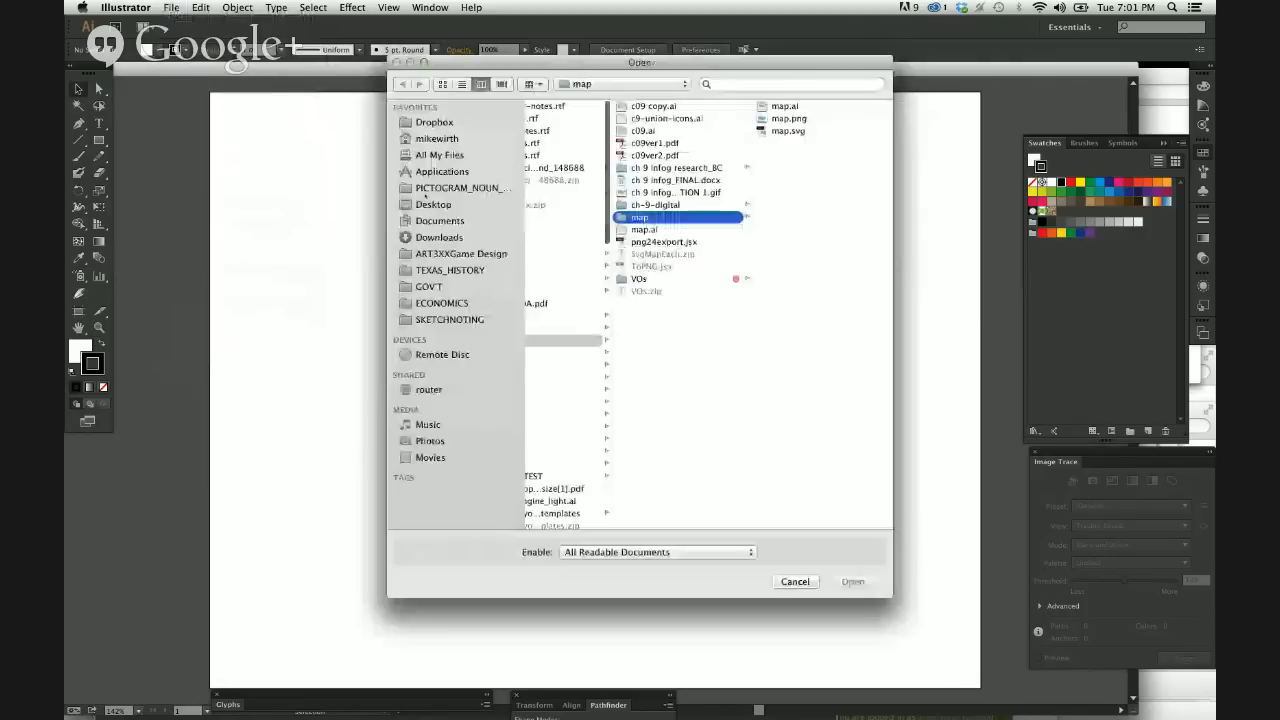
left_click(433, 204)
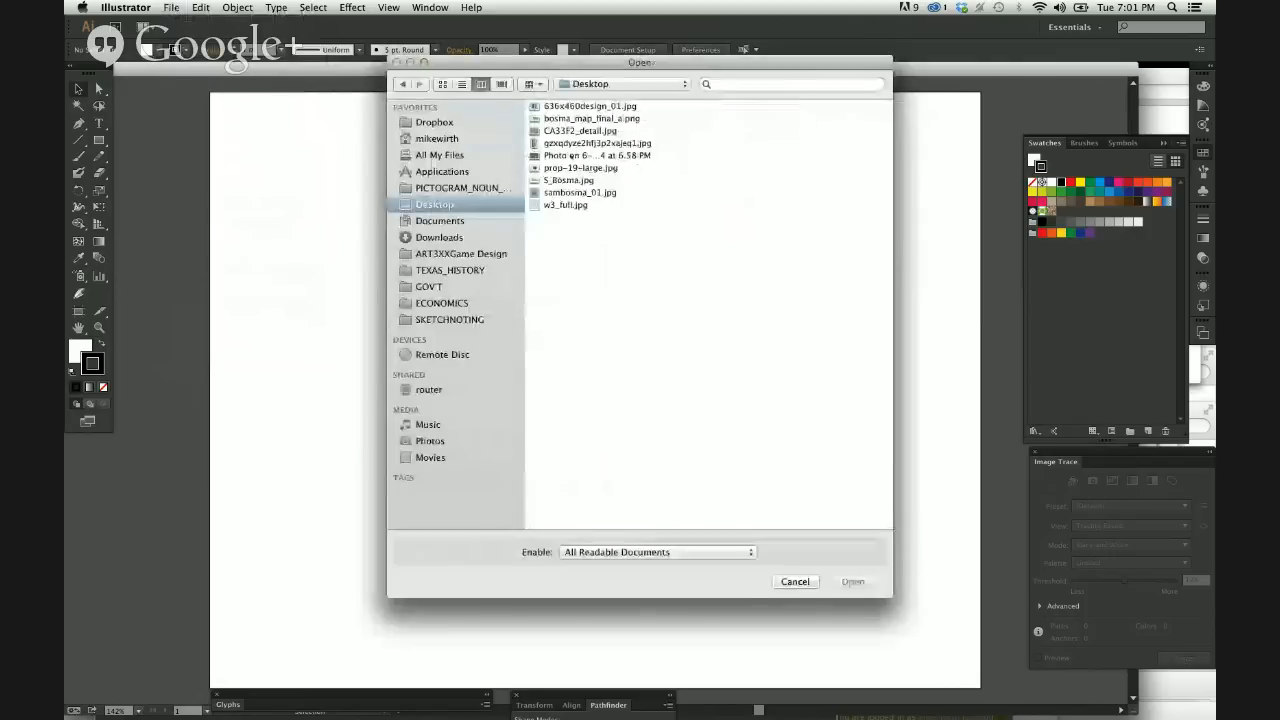
key("space")
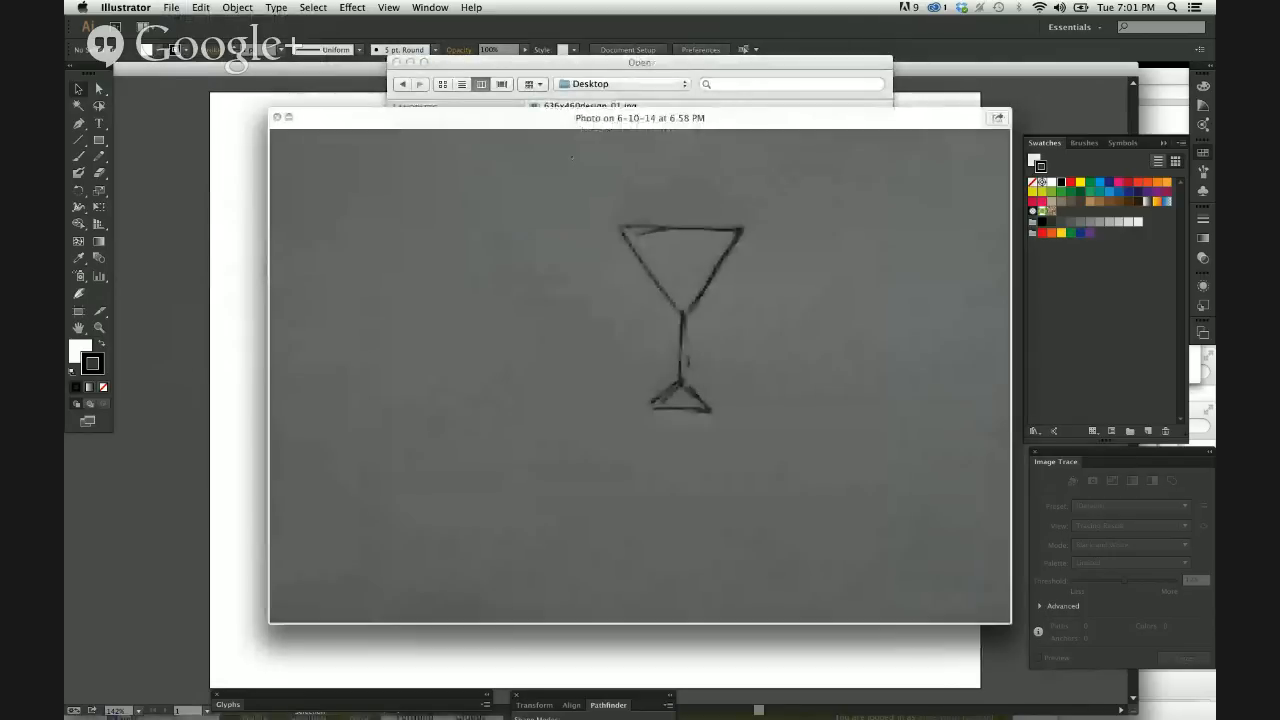
key("space")
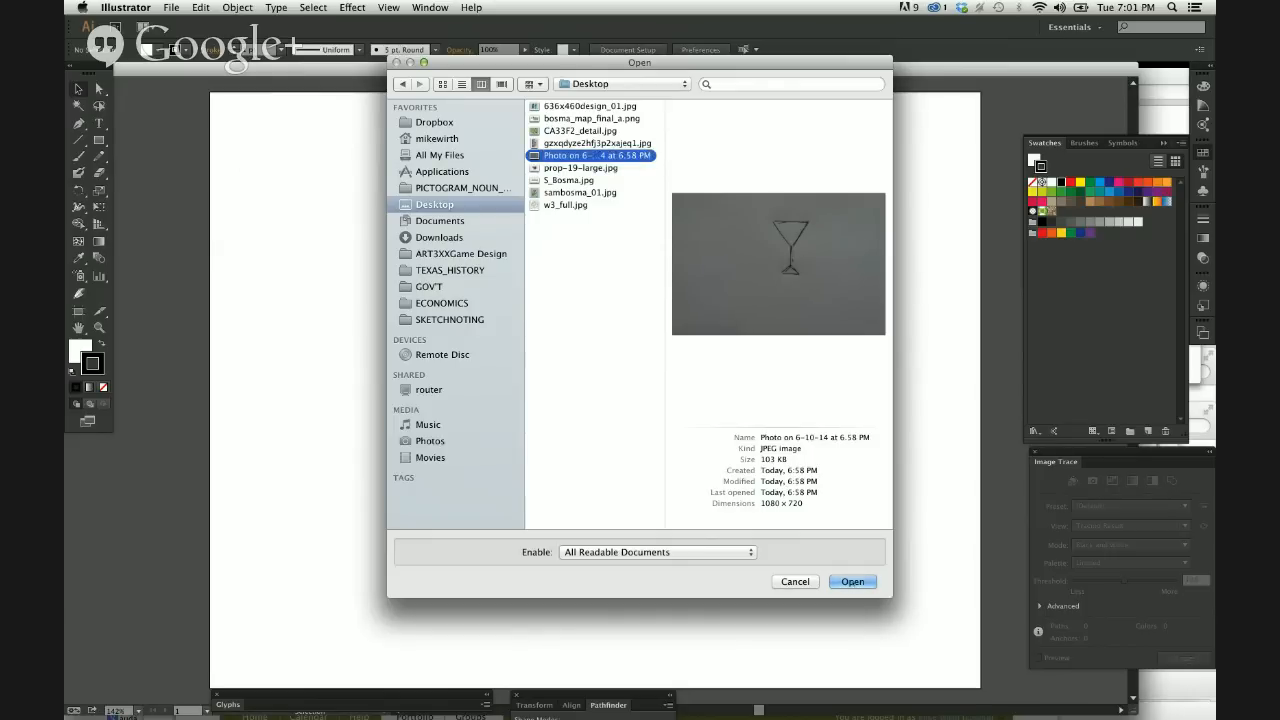
left_click(852, 581)
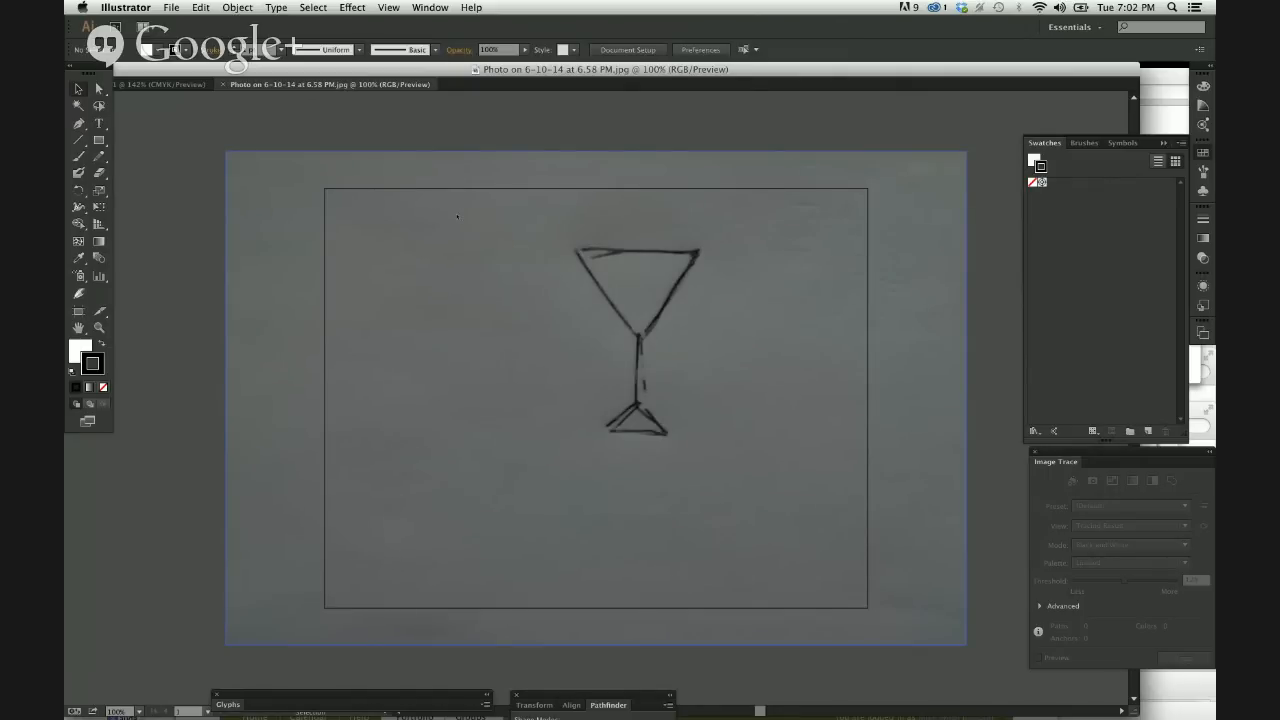
Copy the sketch photo from its own document and paste it into the Untitled-1 document.
left_click(457, 216)
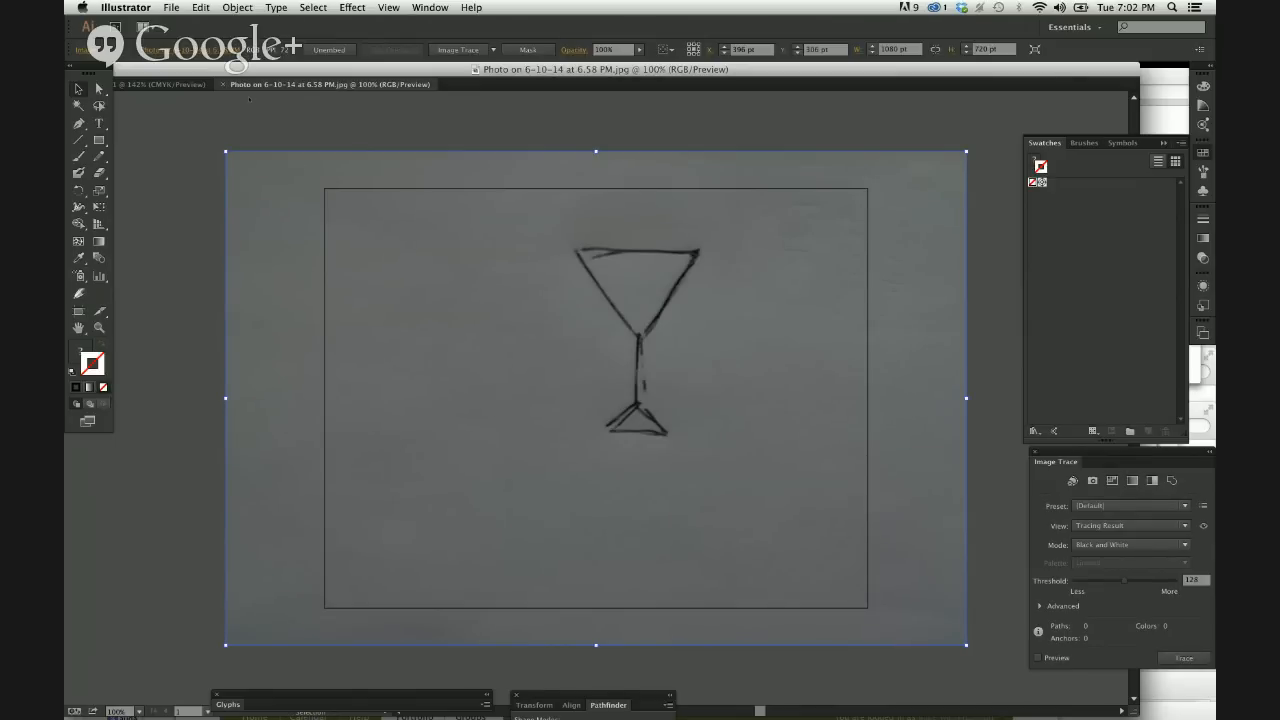
left_click(190, 85)
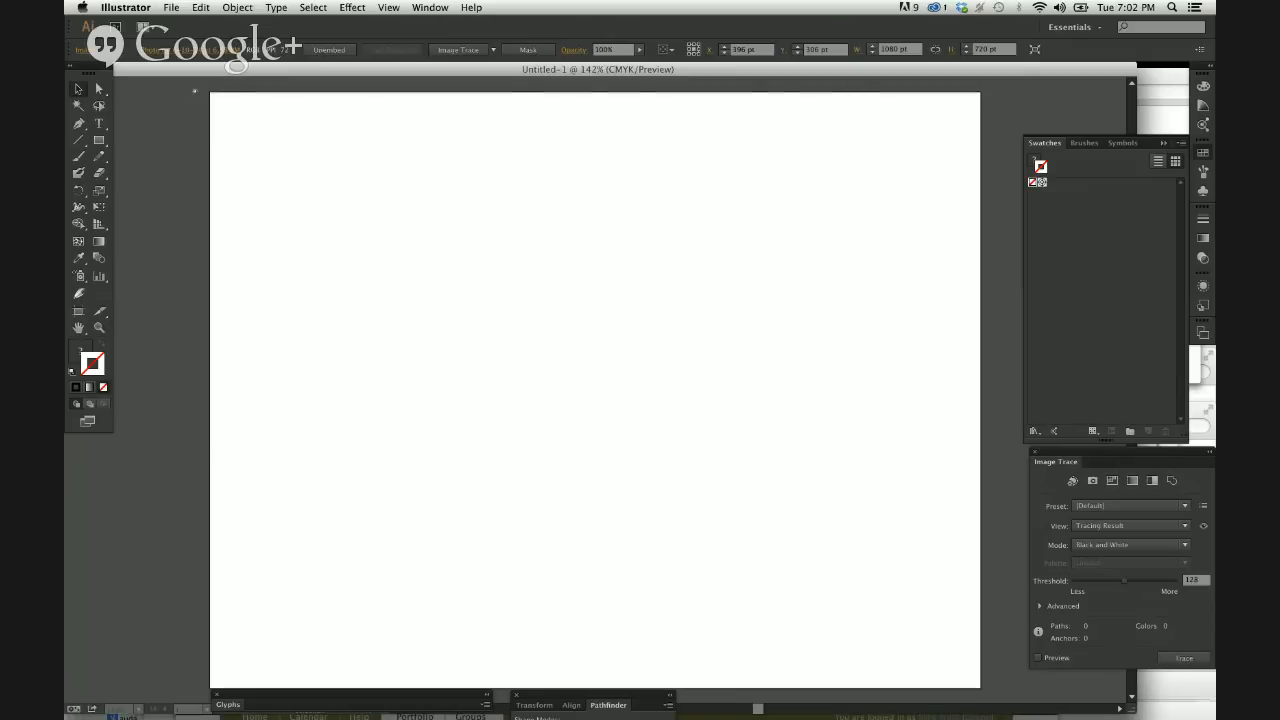
key("super+v")
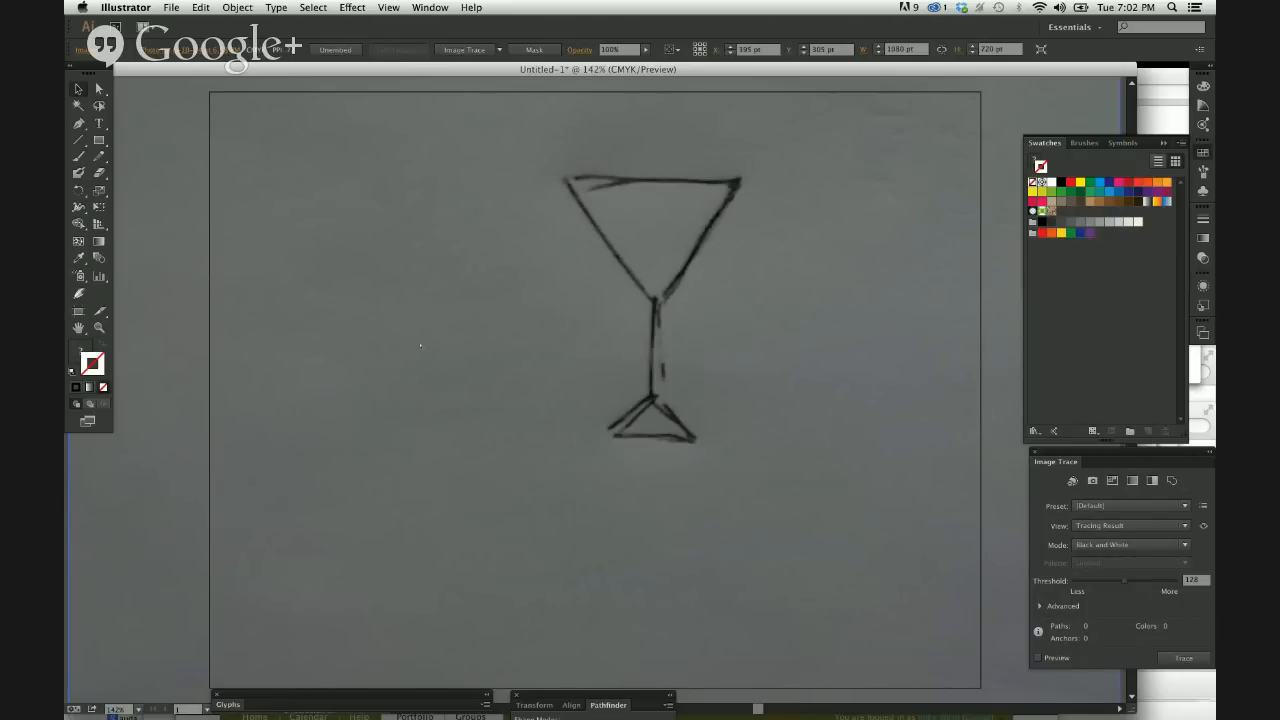
Examine the pasted sketch photo's extent against the artboard at several zoom levels, ending at 100%.
key("super+minus")
key("super+minus")
key("super+minus")
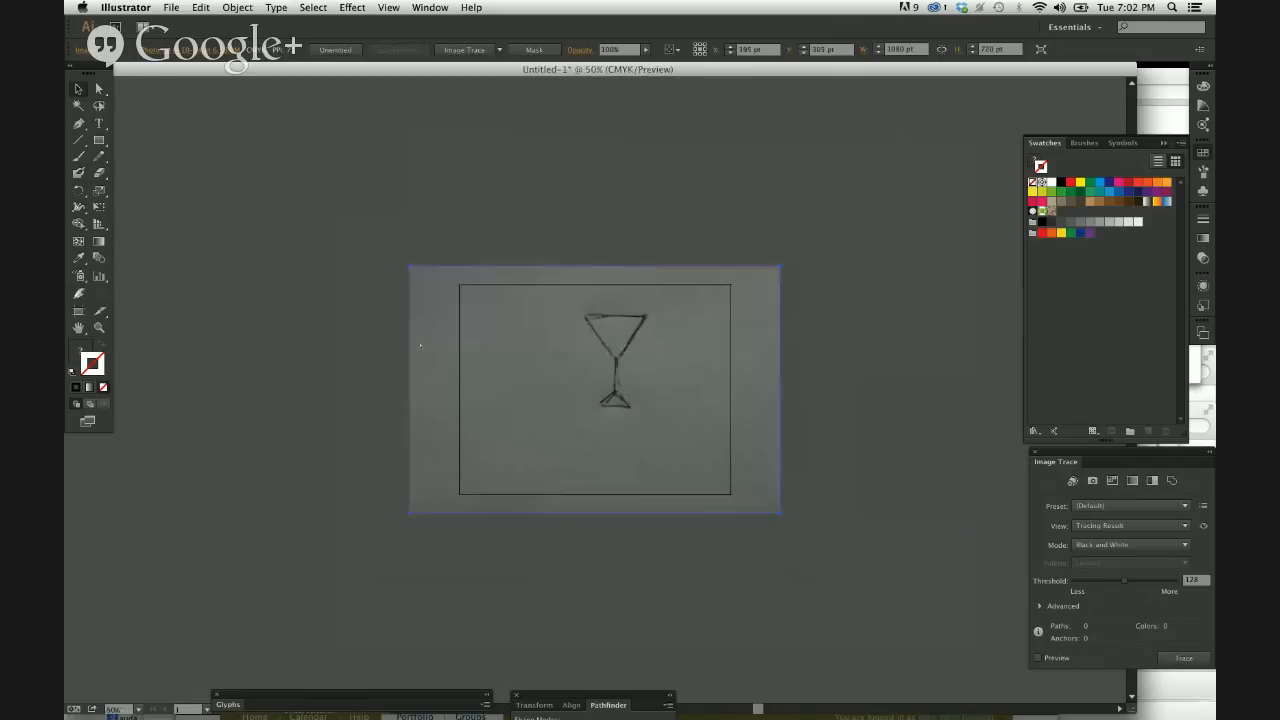
key("super+plus")
key("super+plus")
key("super+plus")
key("super+minus")
key("super+minus")
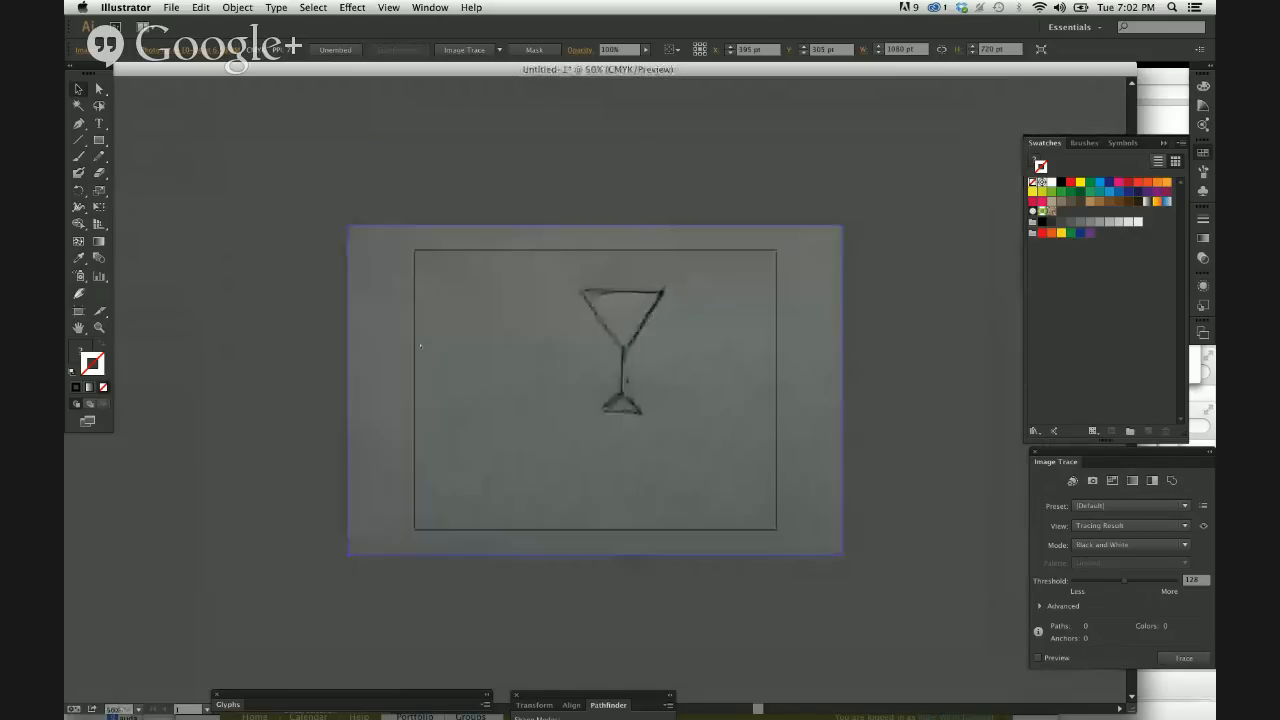
key("super+plus")
key("super+plus")
key("super+minus")
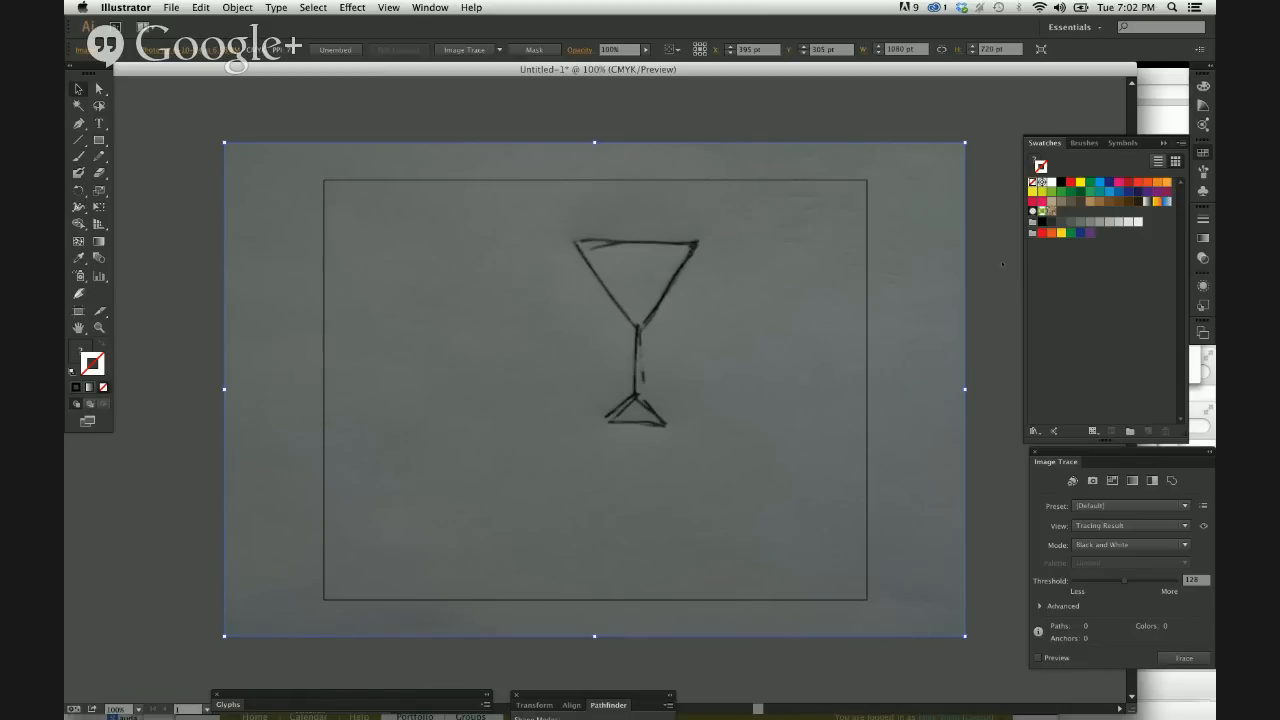
Close the floating Swatches and Layers panels.
left_click(1163, 143)
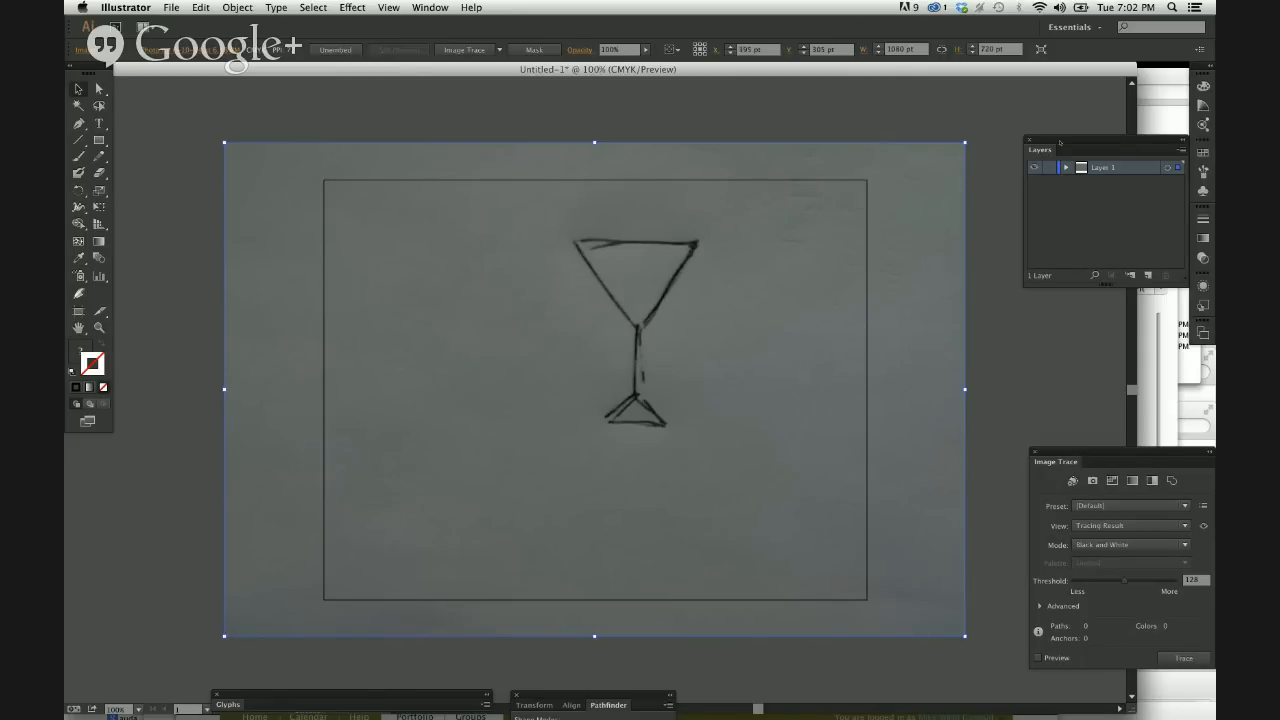
left_click(1029, 139)
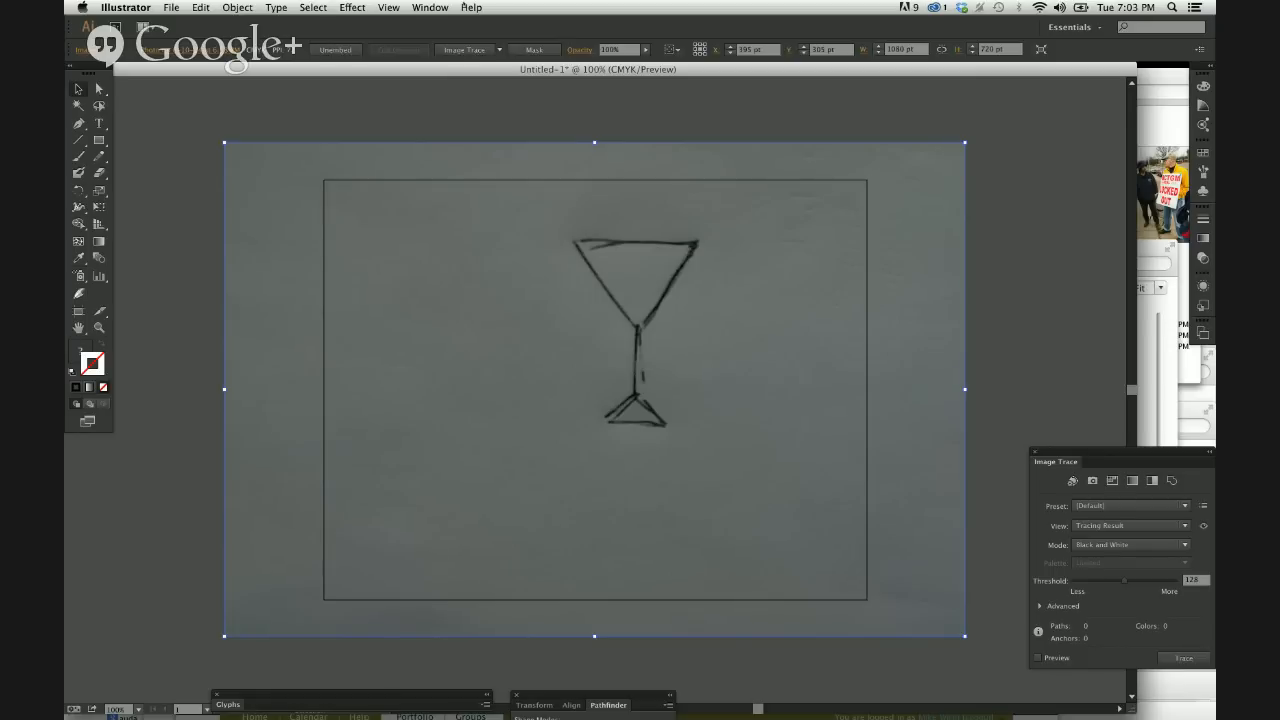
Hide the Pathfinder panel group and show it again.
left_click(443, 7)
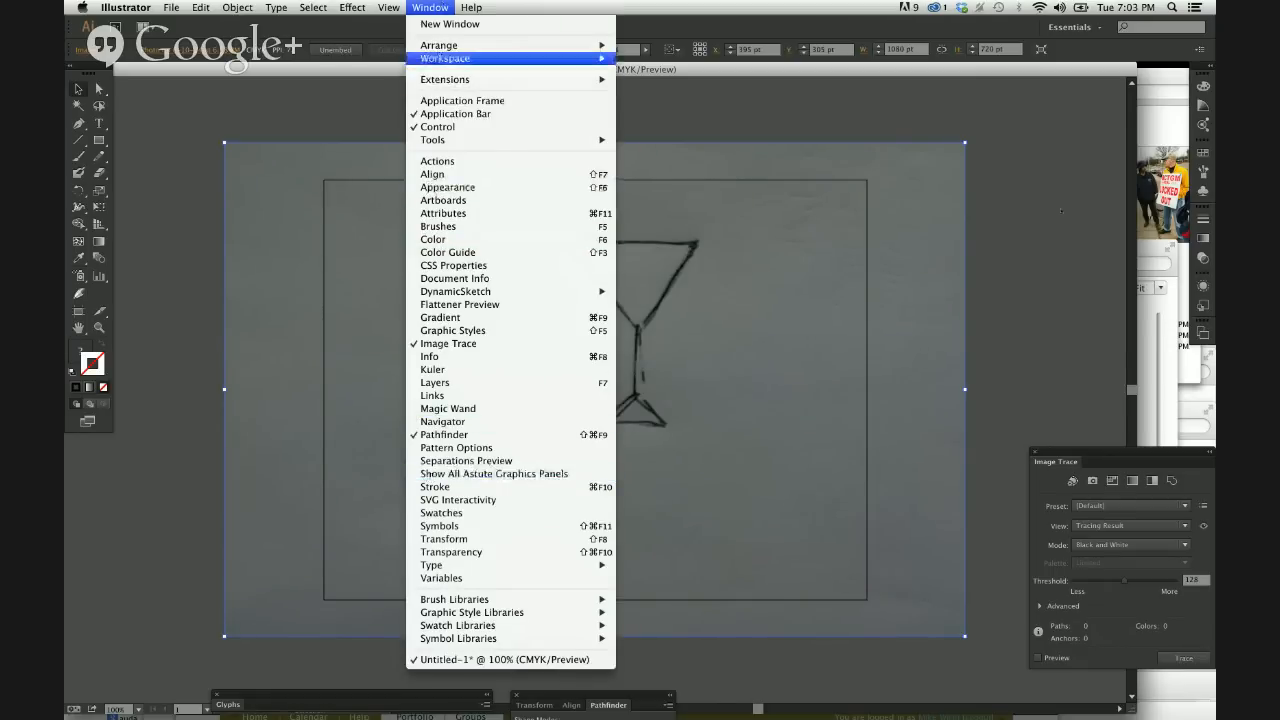
mouse_move(455, 600)
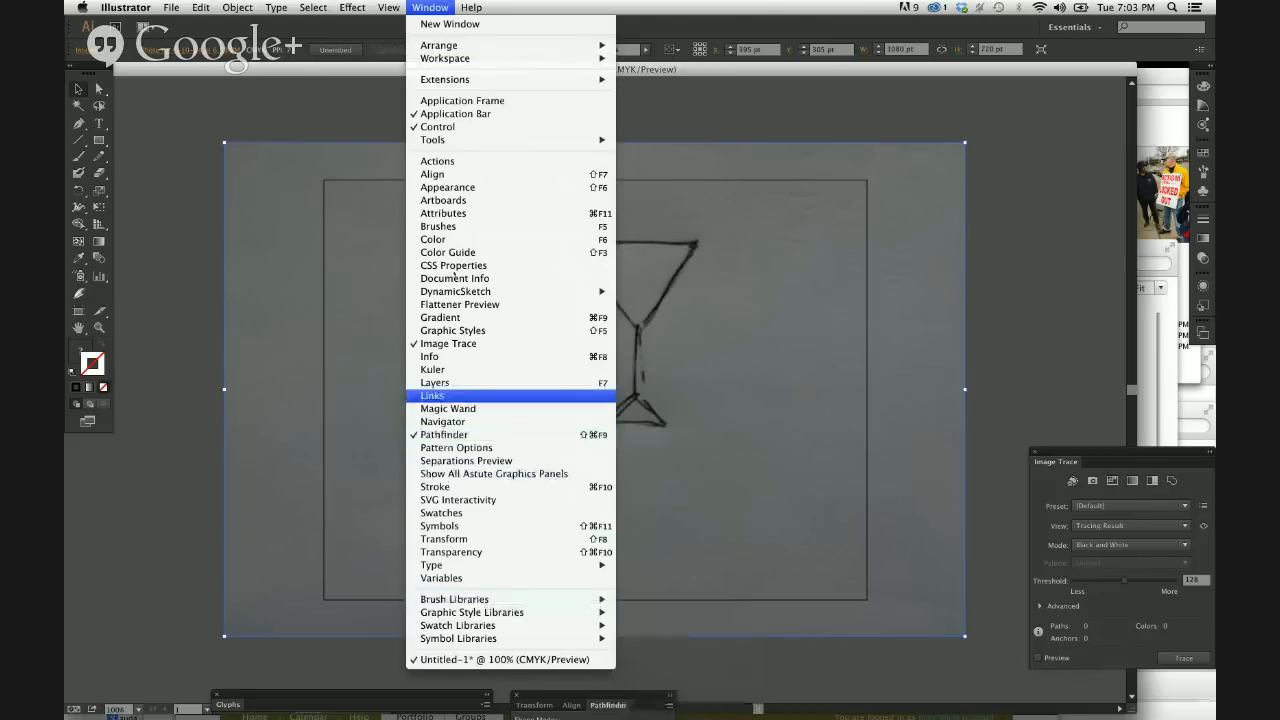
left_click(466, 382)
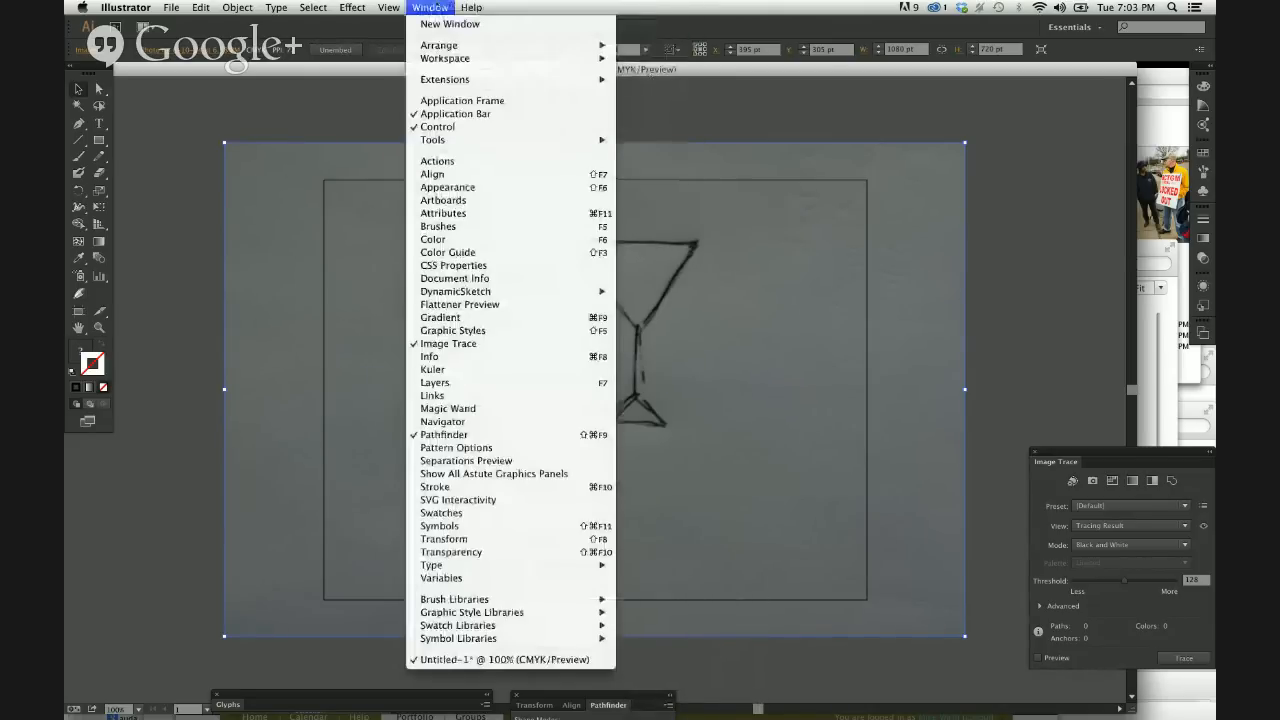
left_click(480, 434)
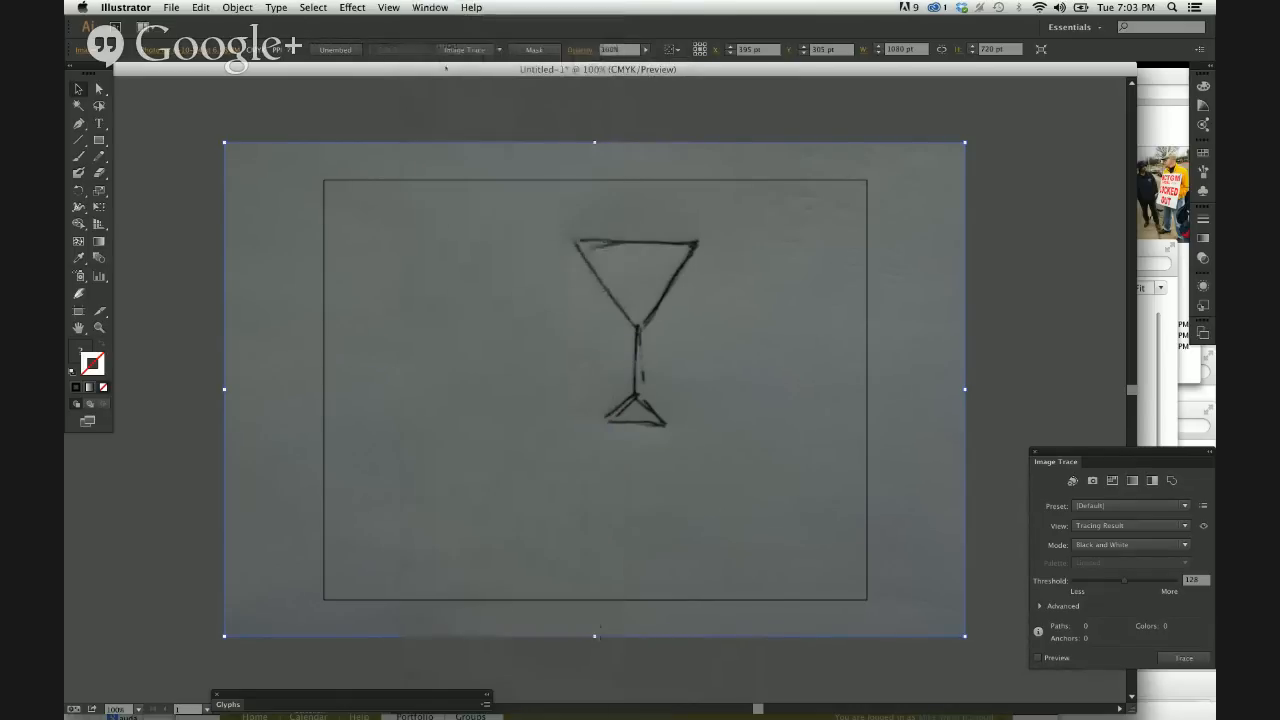
left_click(430, 7)
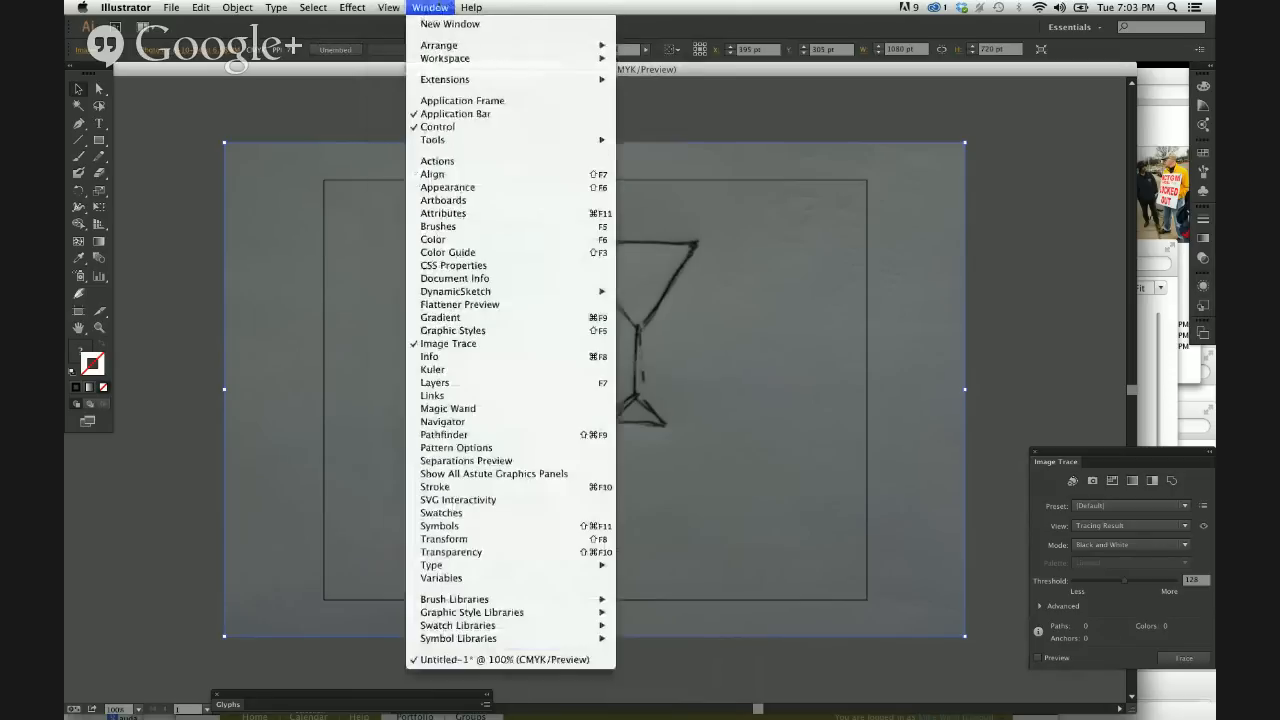
left_click(441, 435)
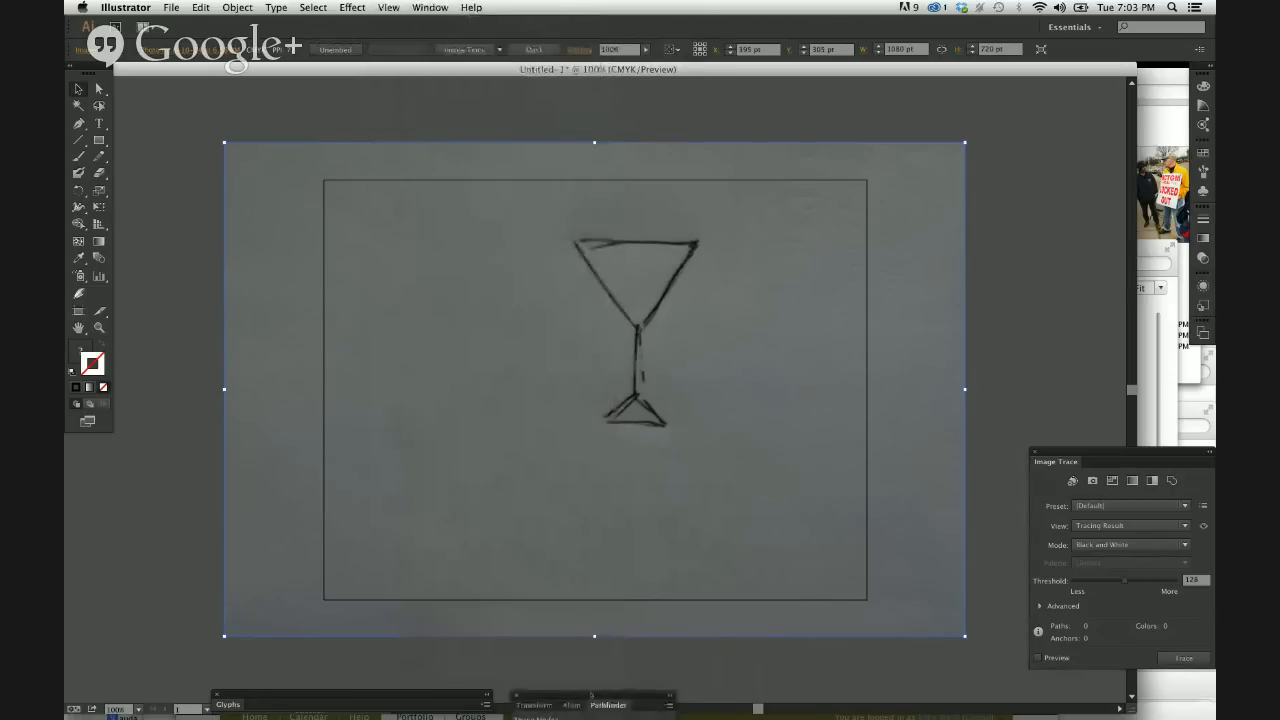
mouse_move(592, 694)
left_mouse_down()
mouse_move(507, 471)
mouse_move(535, 505)
mouse_move(520, 504)
mouse_move(581, 693)
left_mouse_up()
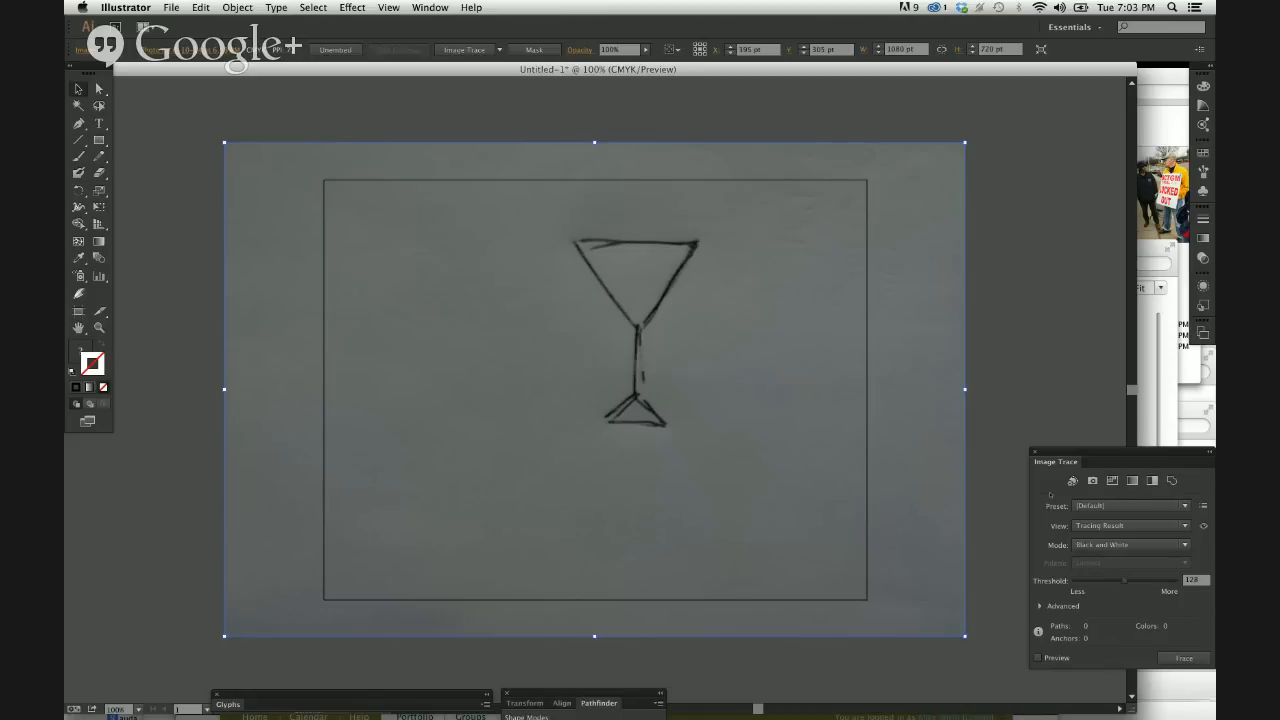
Close the Image Trace panel, then show the Layers panel and place it beside the martini glass sketch.
left_click(1034, 452)
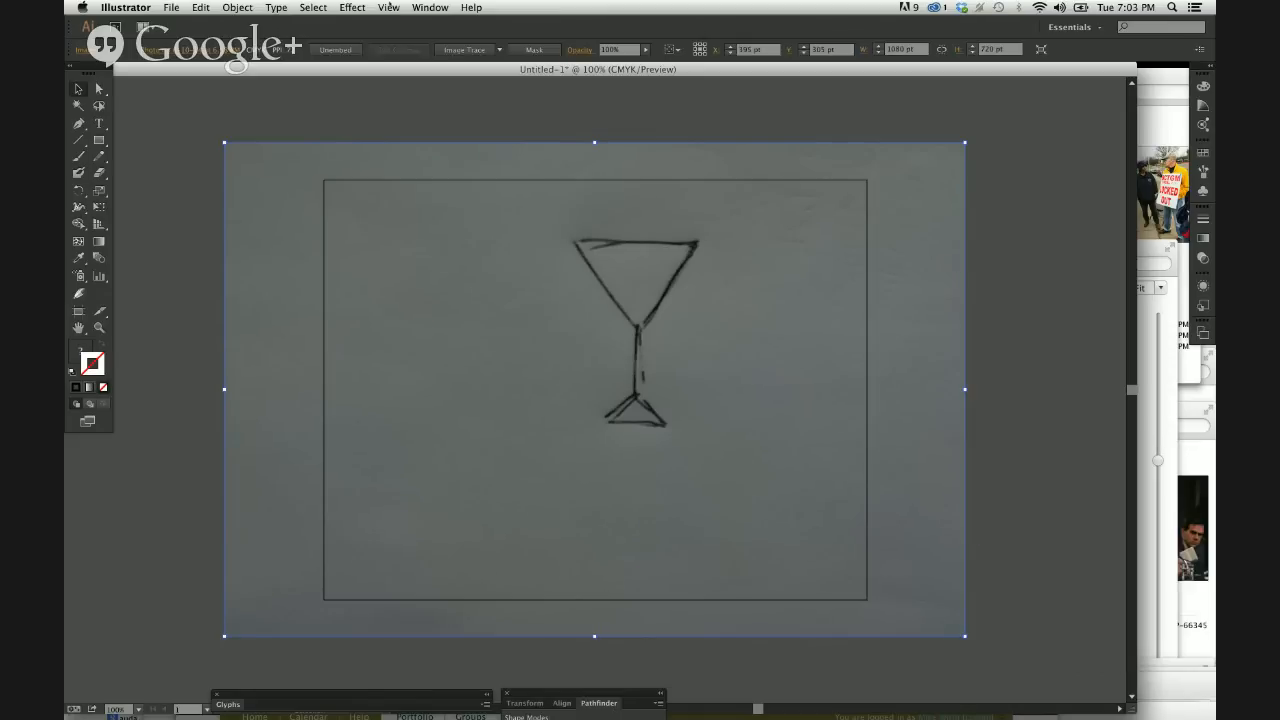
left_click(428, 7)
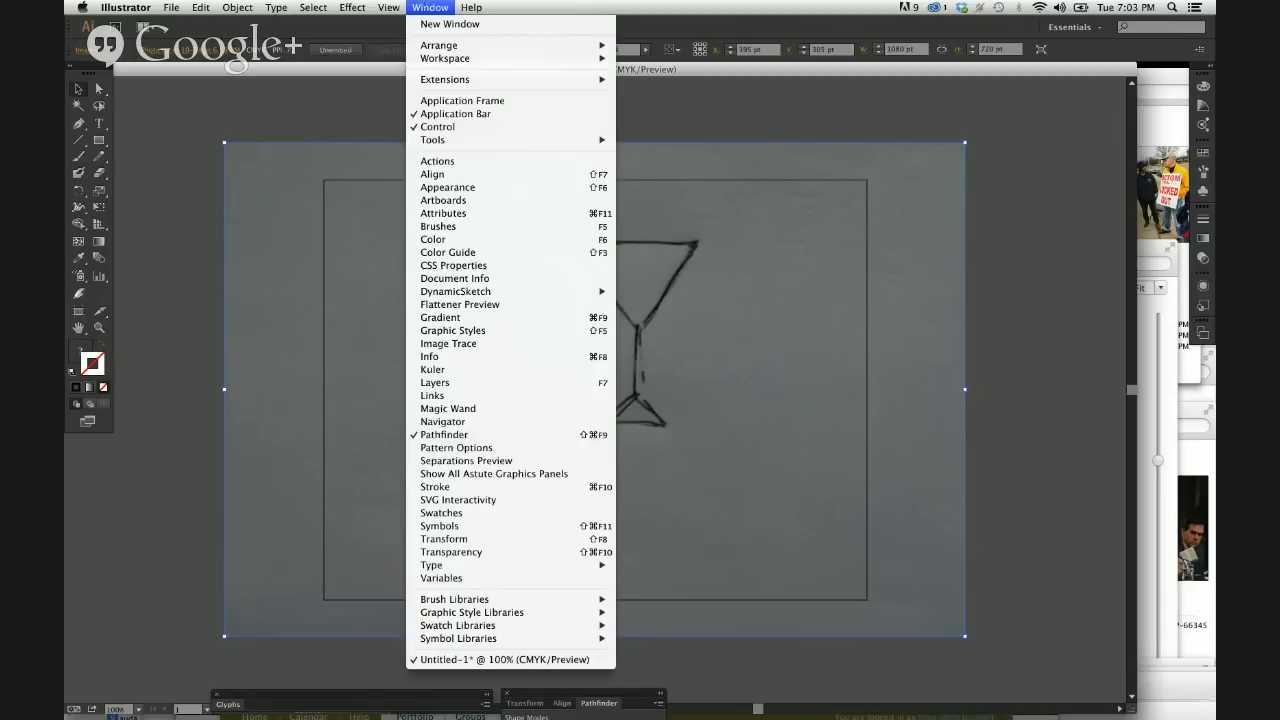
left_click(447, 386)
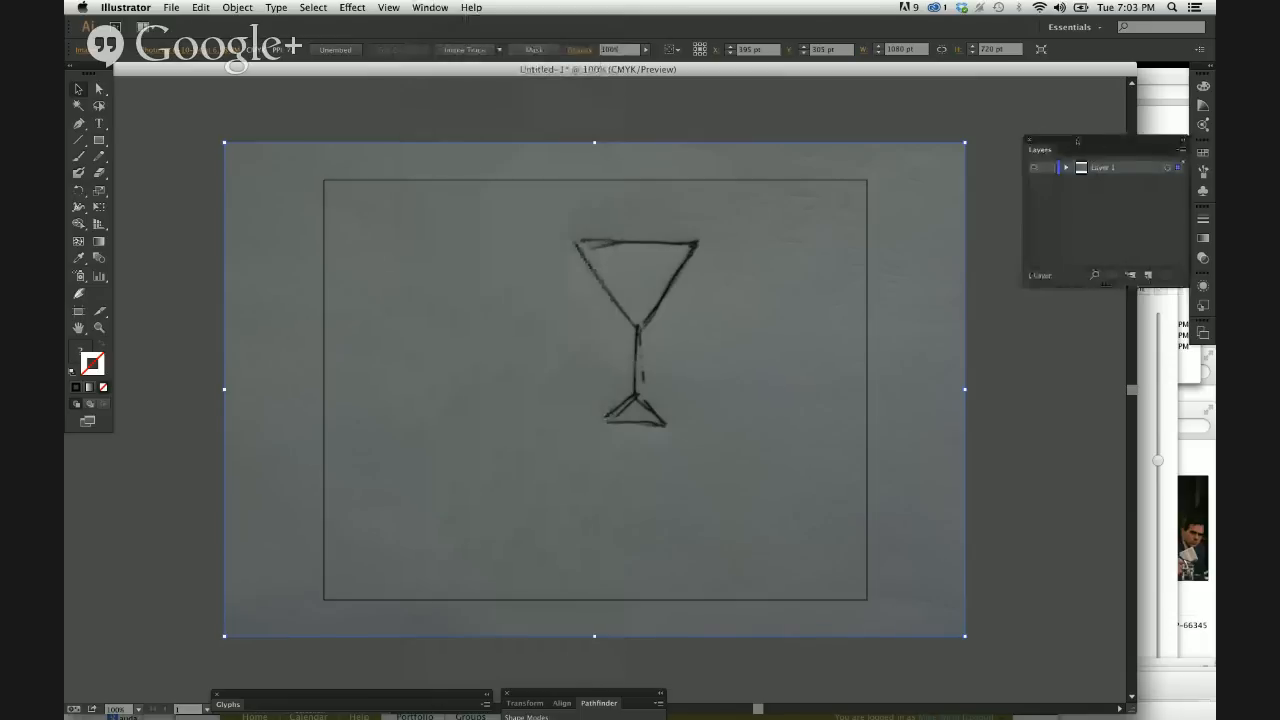
left_click_drag(1081, 144, 885, 204)
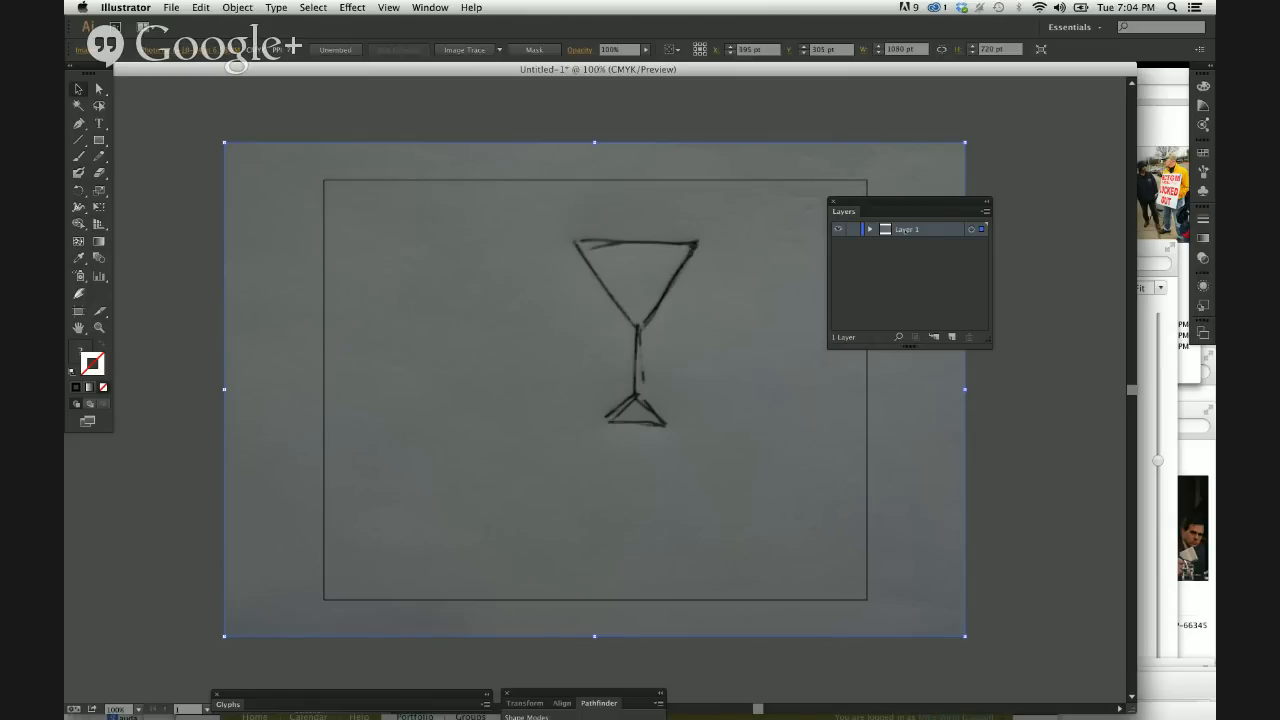
Rename Layer 1 as "sketch".
double_click(907, 229)
key("BackSpace")
type("sketch")
key("Return")
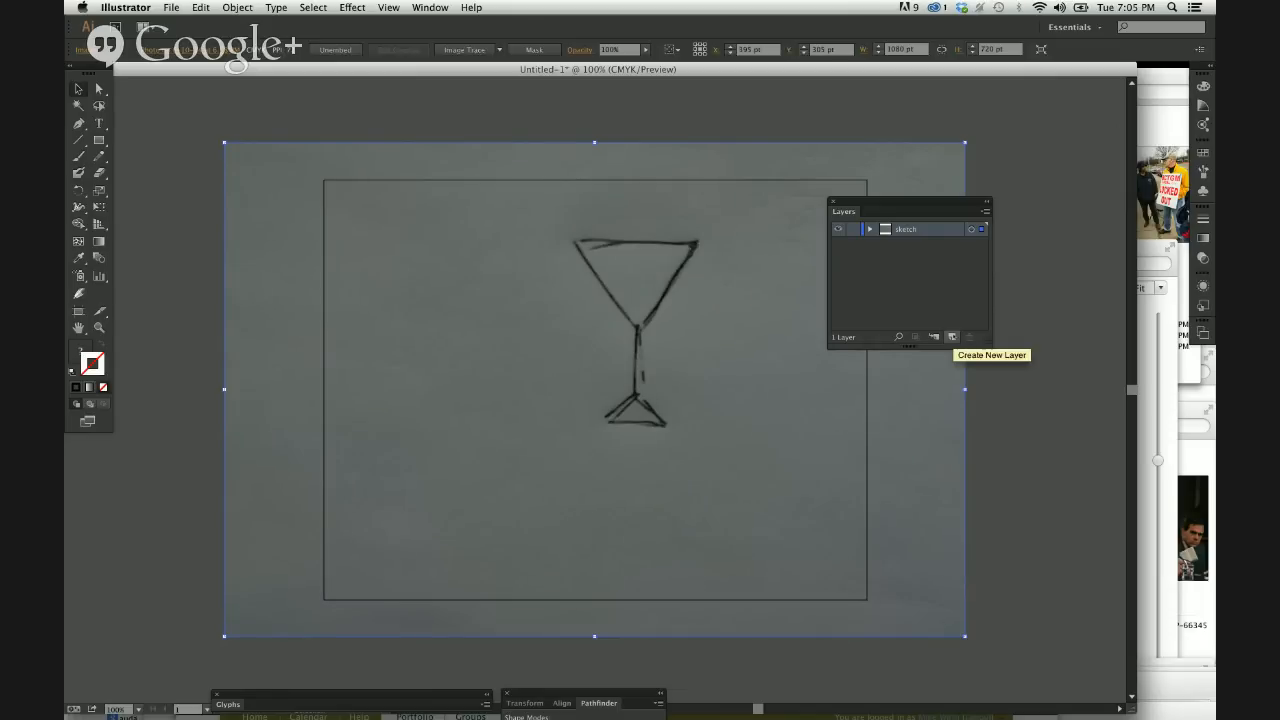
Review the Accessibility Zoom shortcuts in System Preferences, closing the window when finished.
left_click(82, 7)
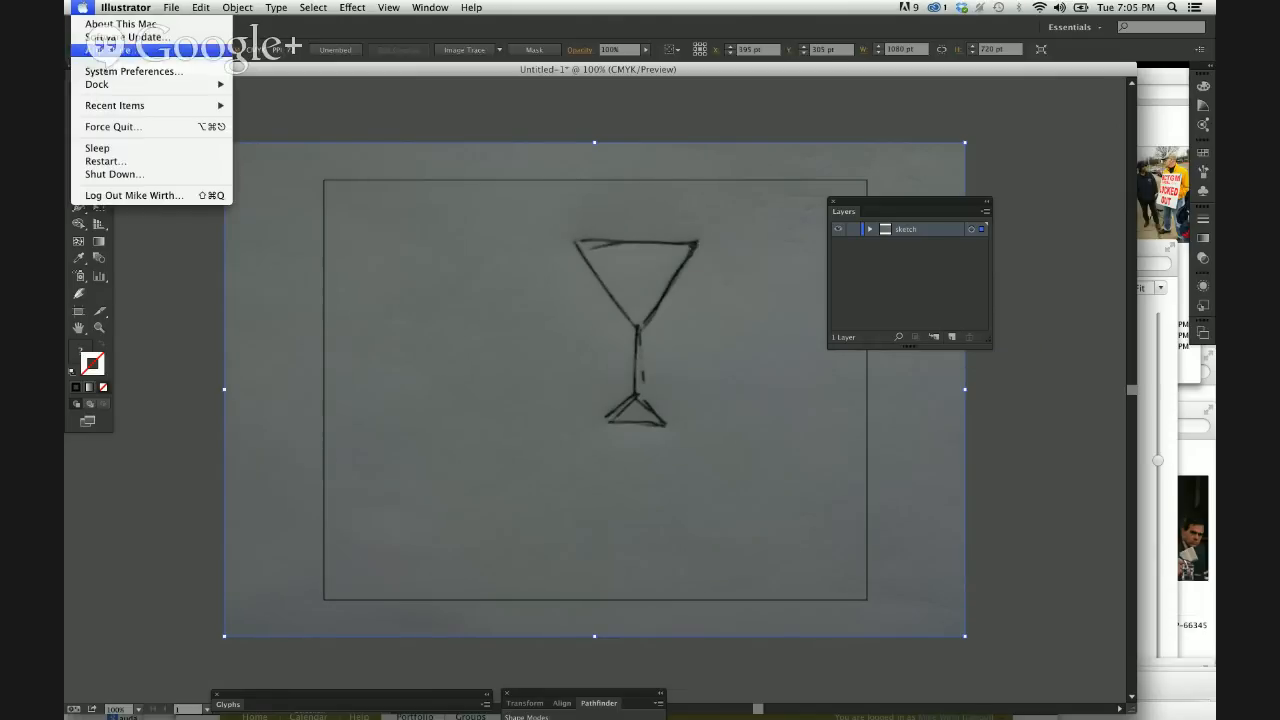
left_click(129, 71)
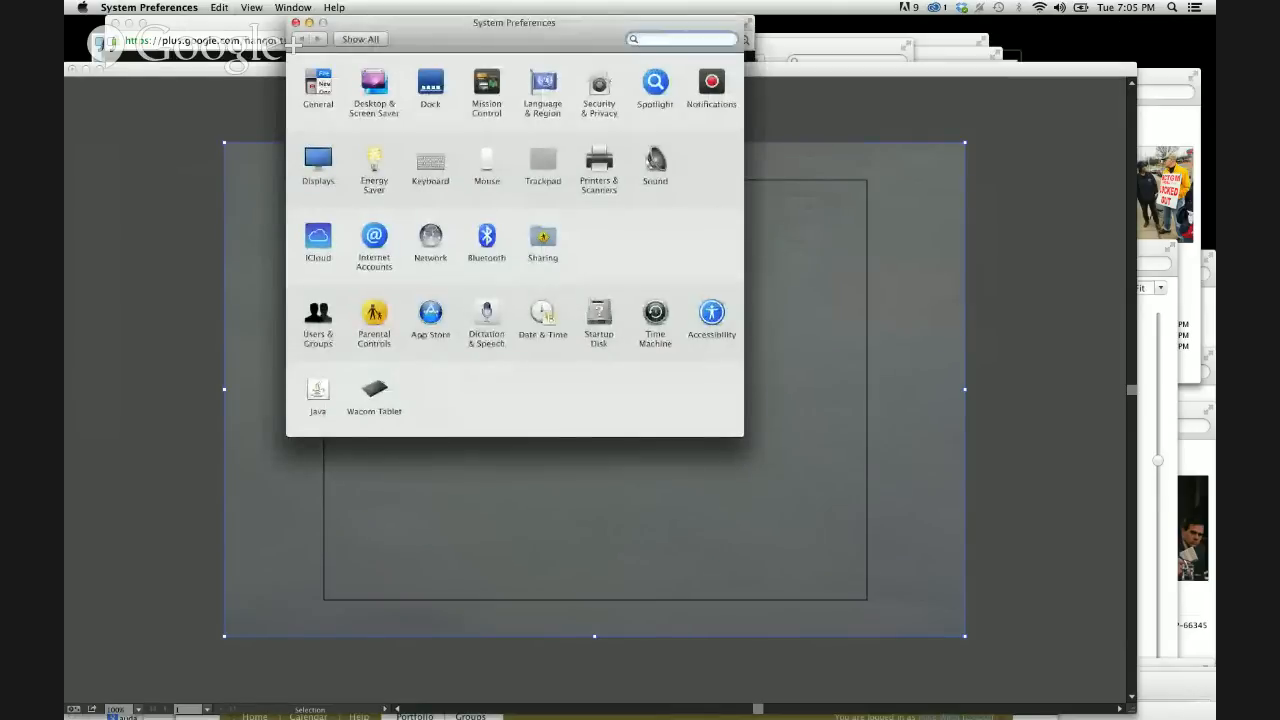
left_click(711, 314)
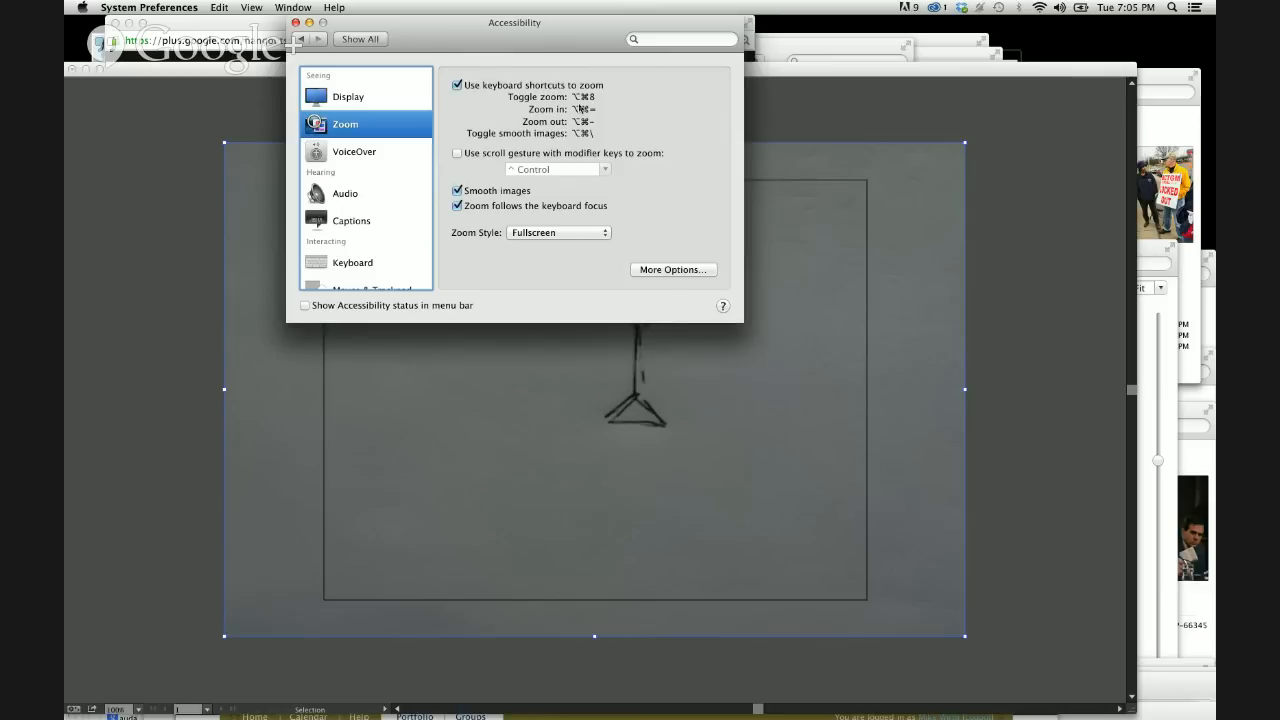
left_click(296, 23)
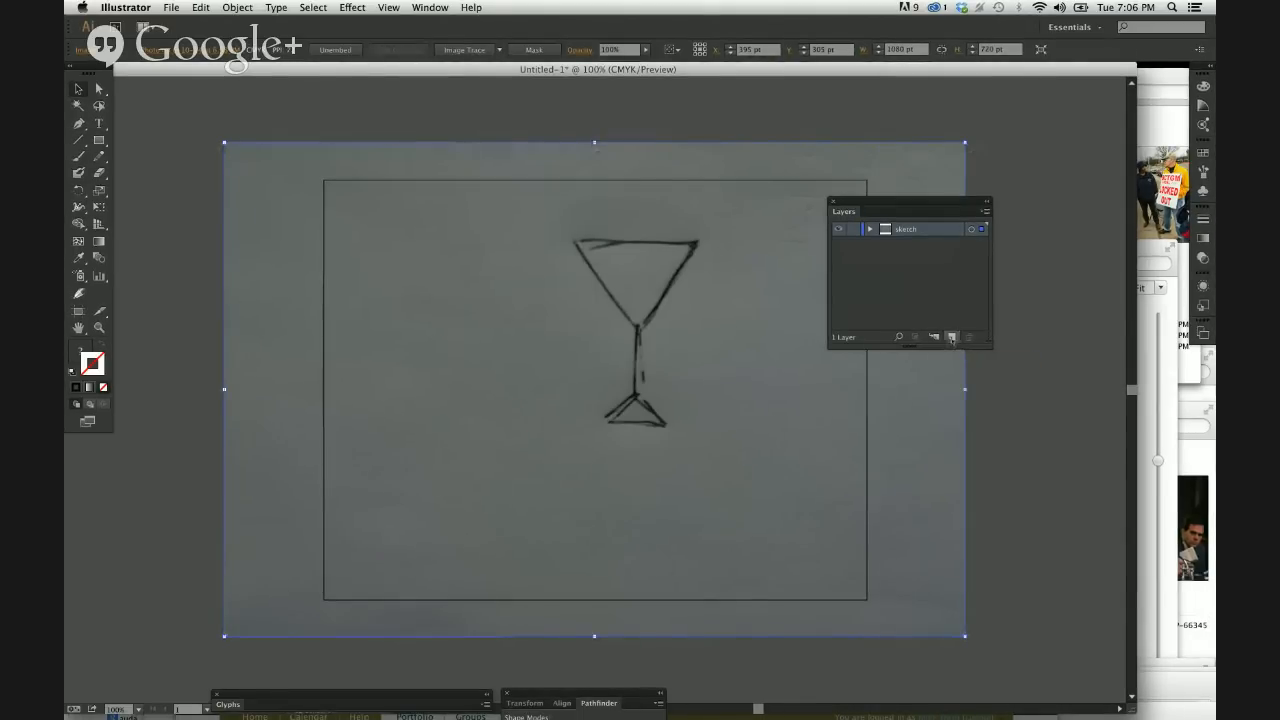
Create a new layer above the sketch layer and name it "vector".
left_click(951, 337)
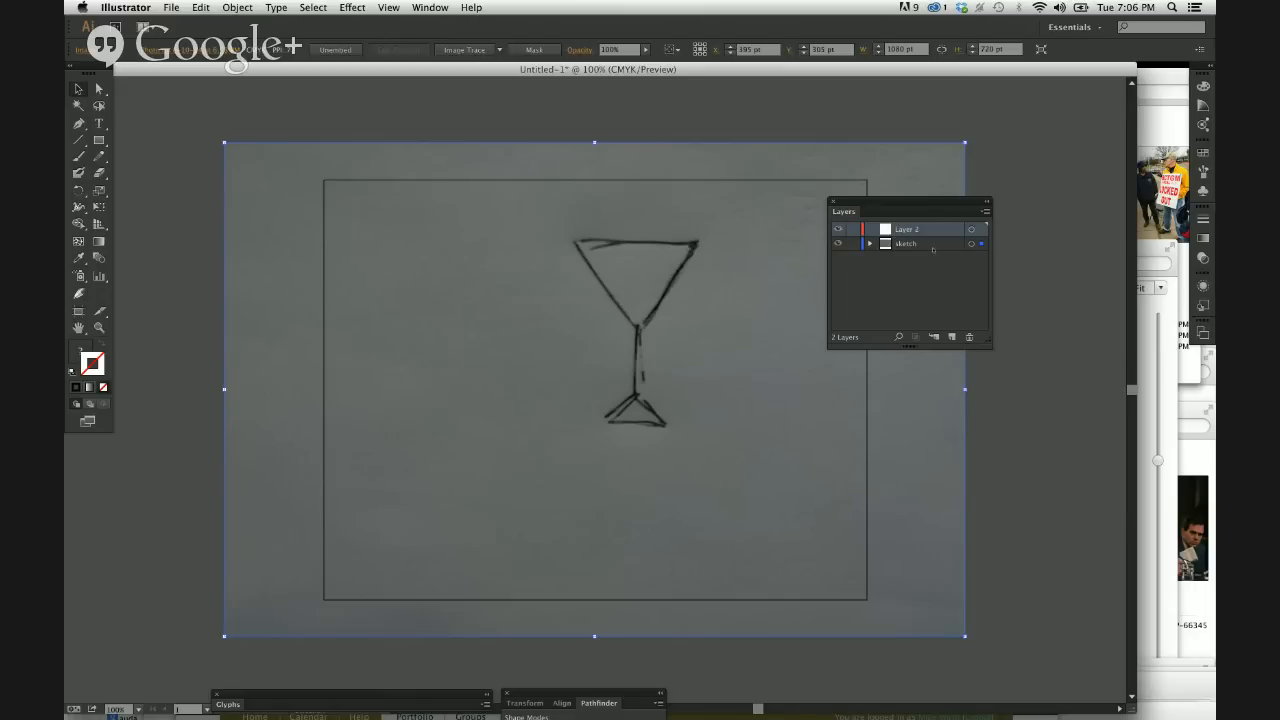
left_click(923, 244)
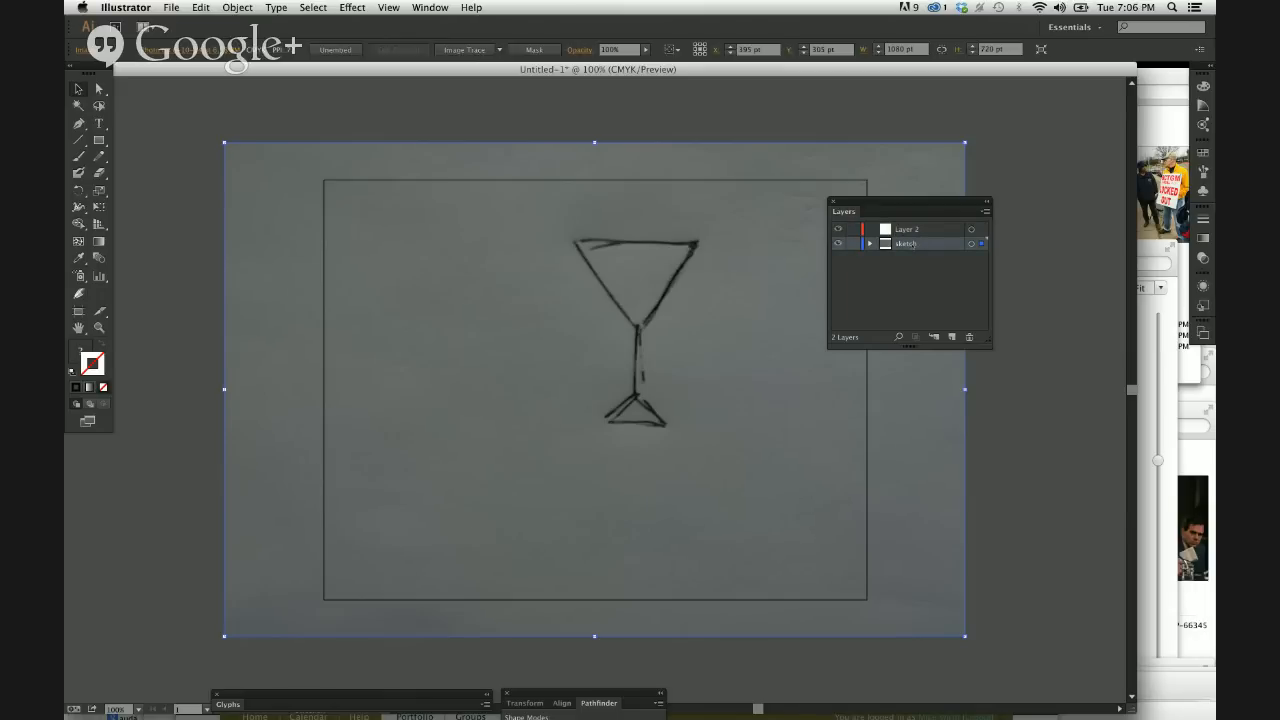
mouse_move(911, 243)
left_mouse_down()
mouse_move(907, 228)
mouse_move(903, 252)
left_mouse_up()
double_click(914, 230)
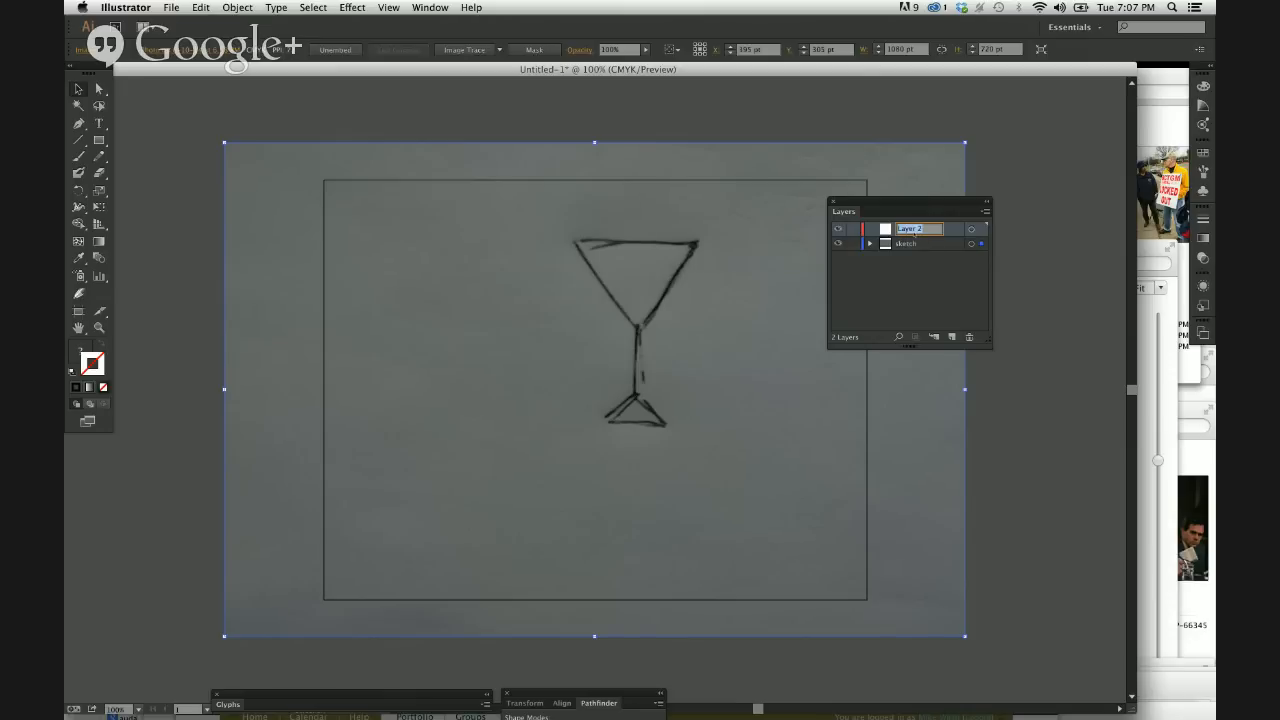
type("vector")
key("Return")
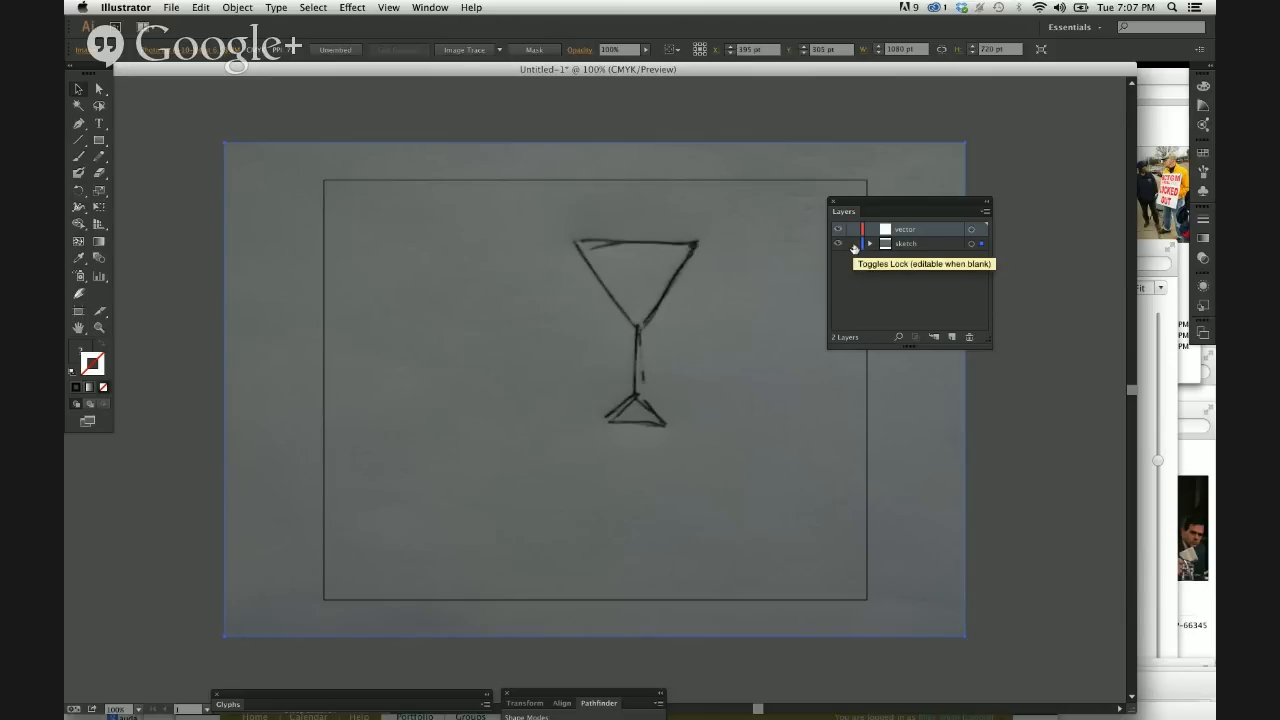
Lock the sketch layer so the pasted photo cannot be edited.
left_click(854, 247)
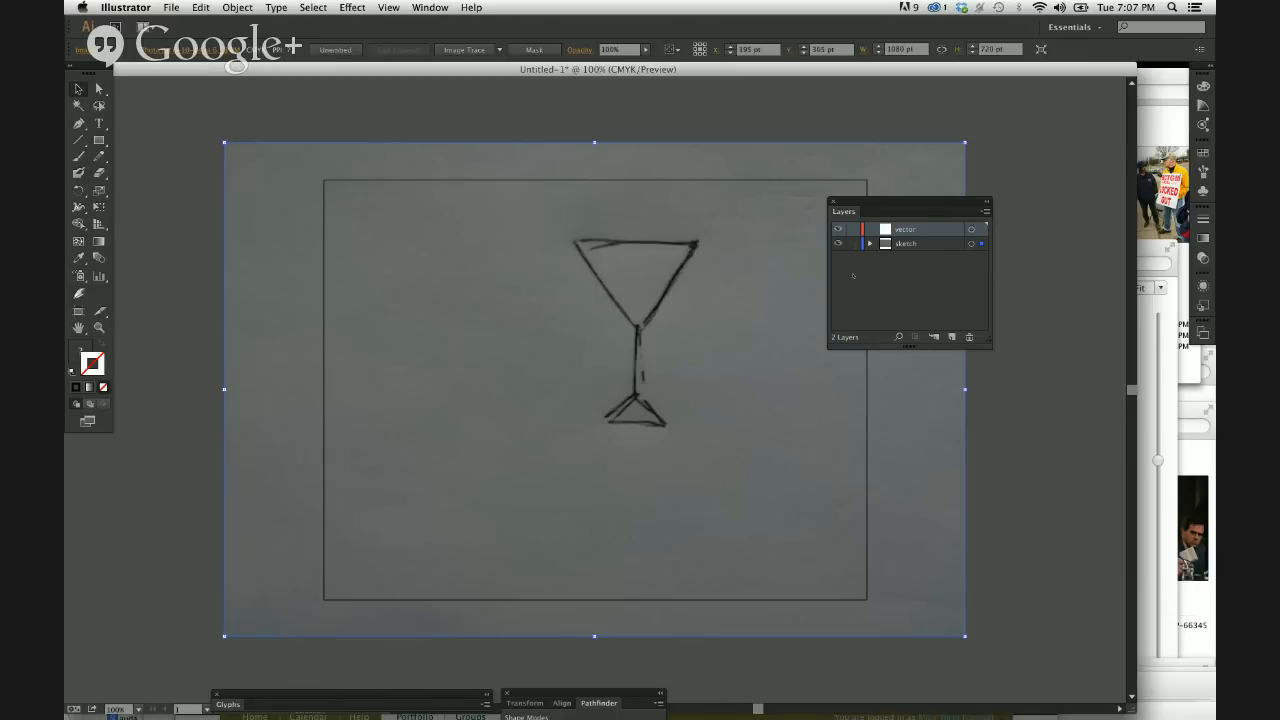
left_click(853, 244)
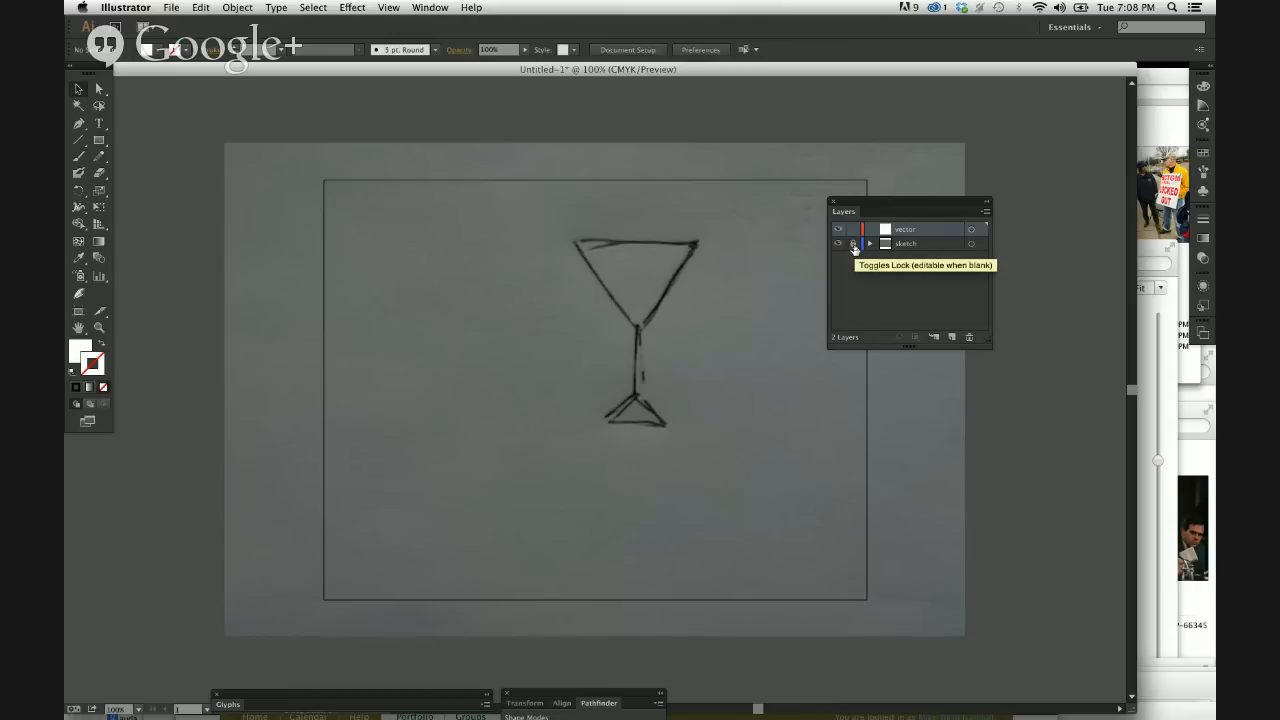
left_click(853, 245)
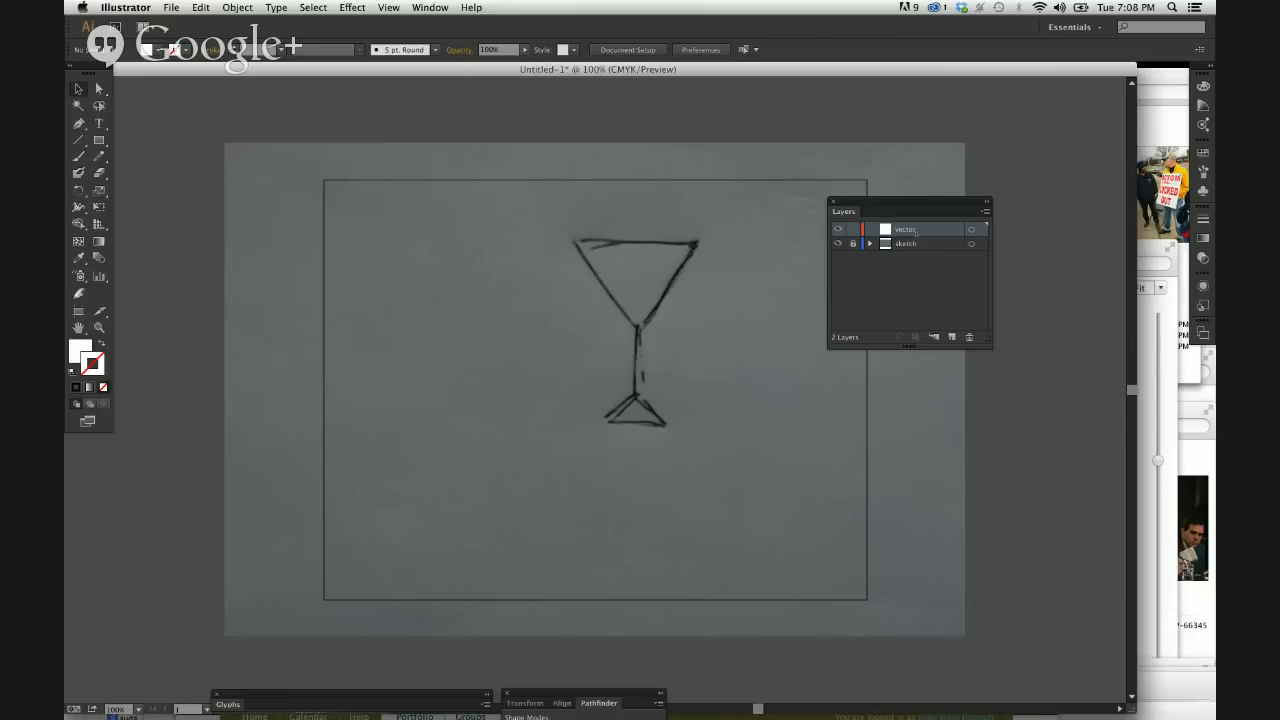
Move the Layers panel farther from the glass sketch, and activate the vector layer with the Pencil tool ready for drawing.
left_click_drag(879, 203, 961, 225)
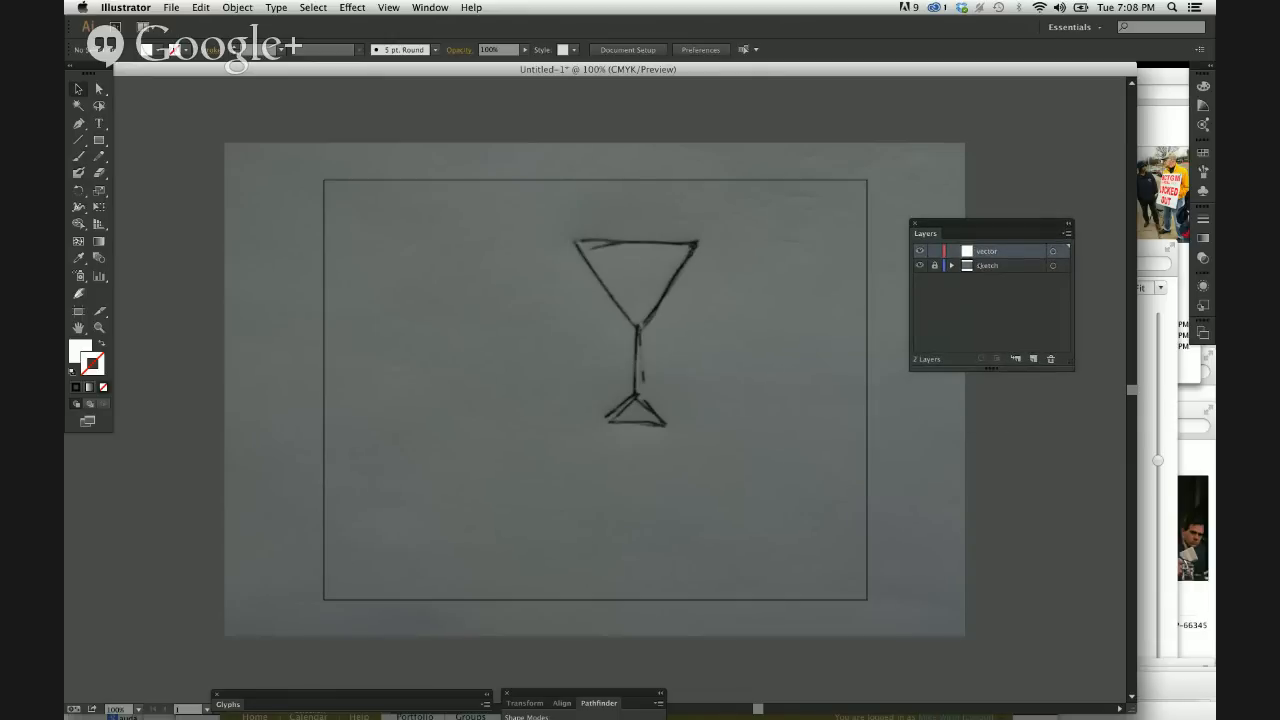
left_click(924, 264)
key("n")
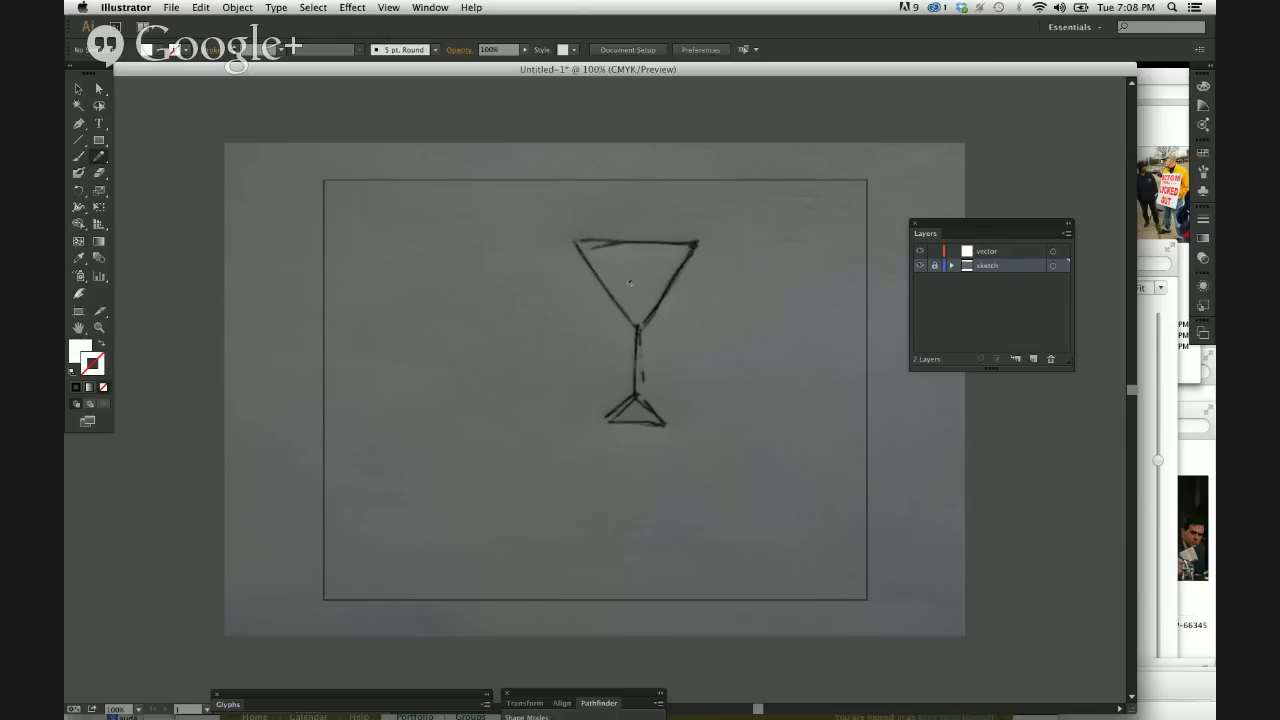
left_click(1000, 252)
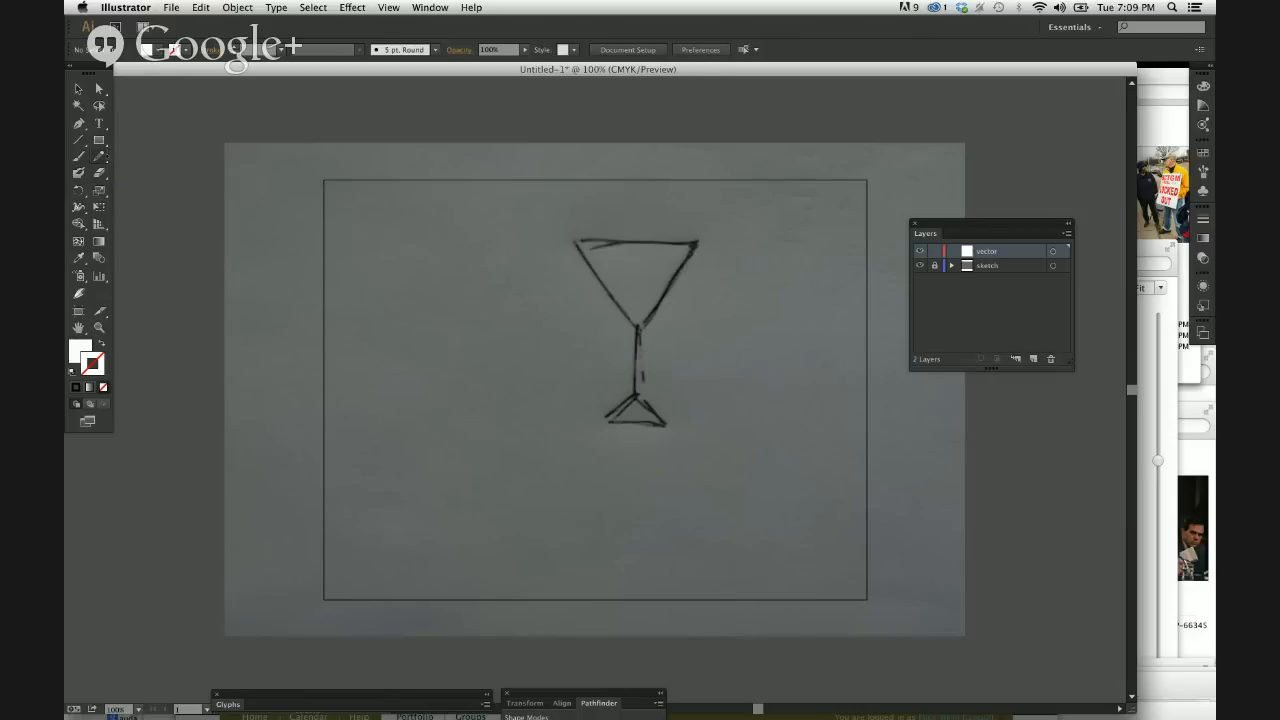
left_click(100, 156)
In System Preferences' Accessibility Zoom settings, enable scroll-gesture zooming with the Control modifier and make the zoomed image move continuously with the pointer.
left_click(82, 7)
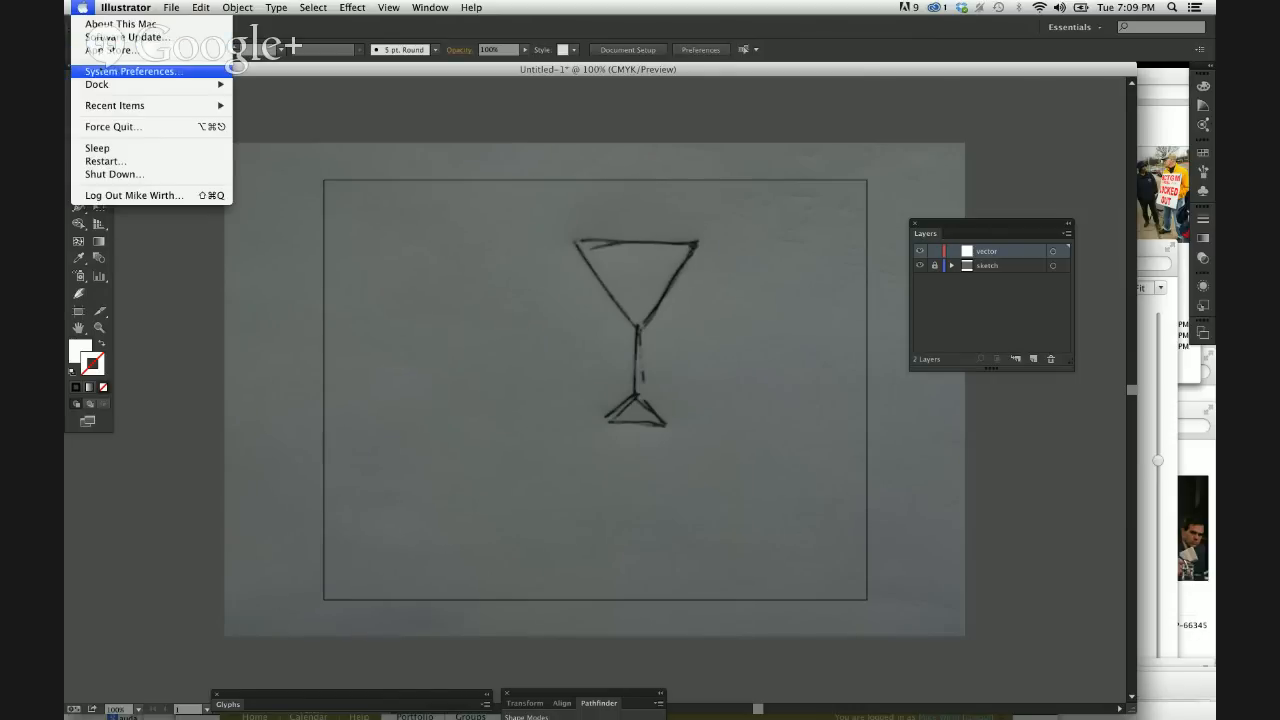
left_click(120, 72)
left_click(711, 312)
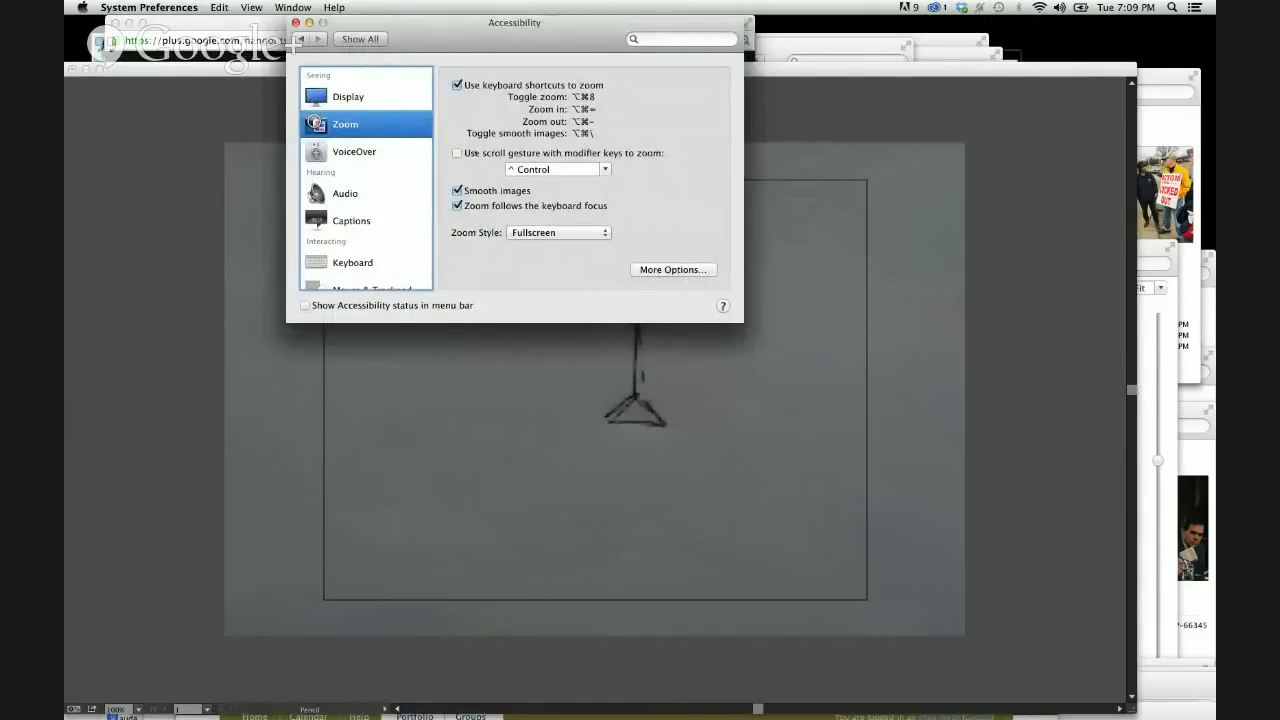
left_click(457, 153)
left_click(650, 270)
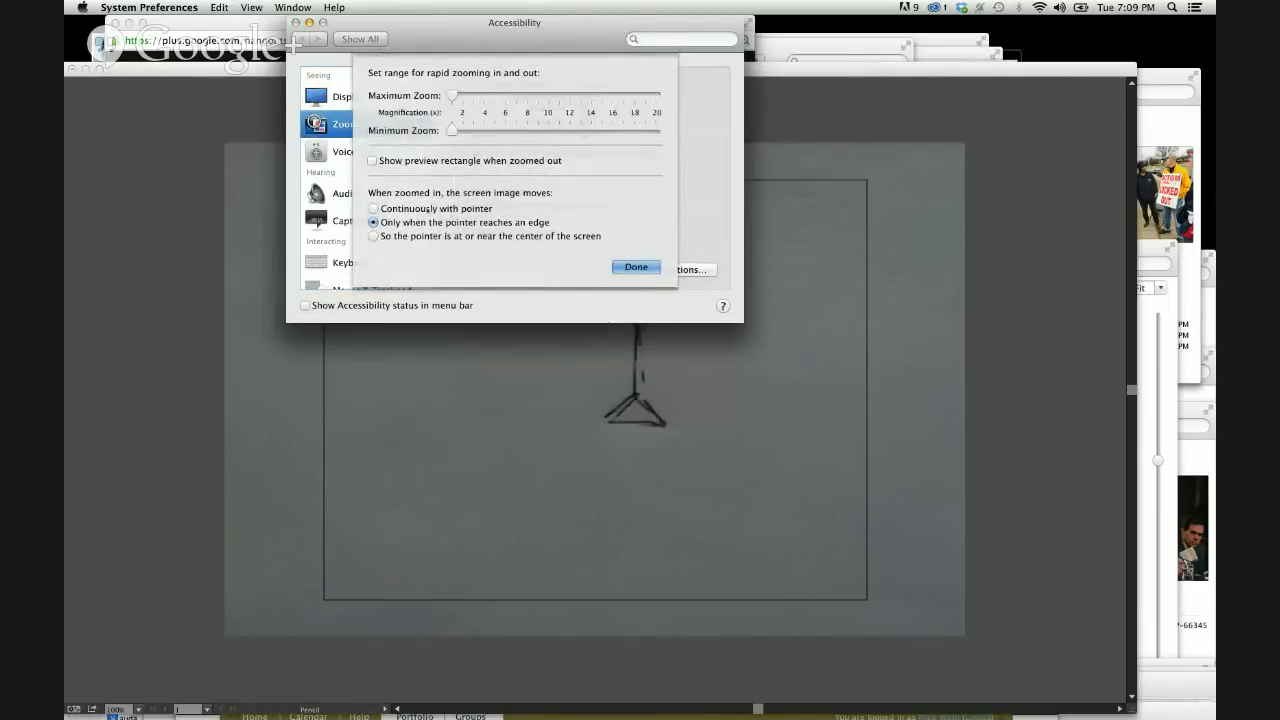
left_click(428, 210)
left_click(636, 266)
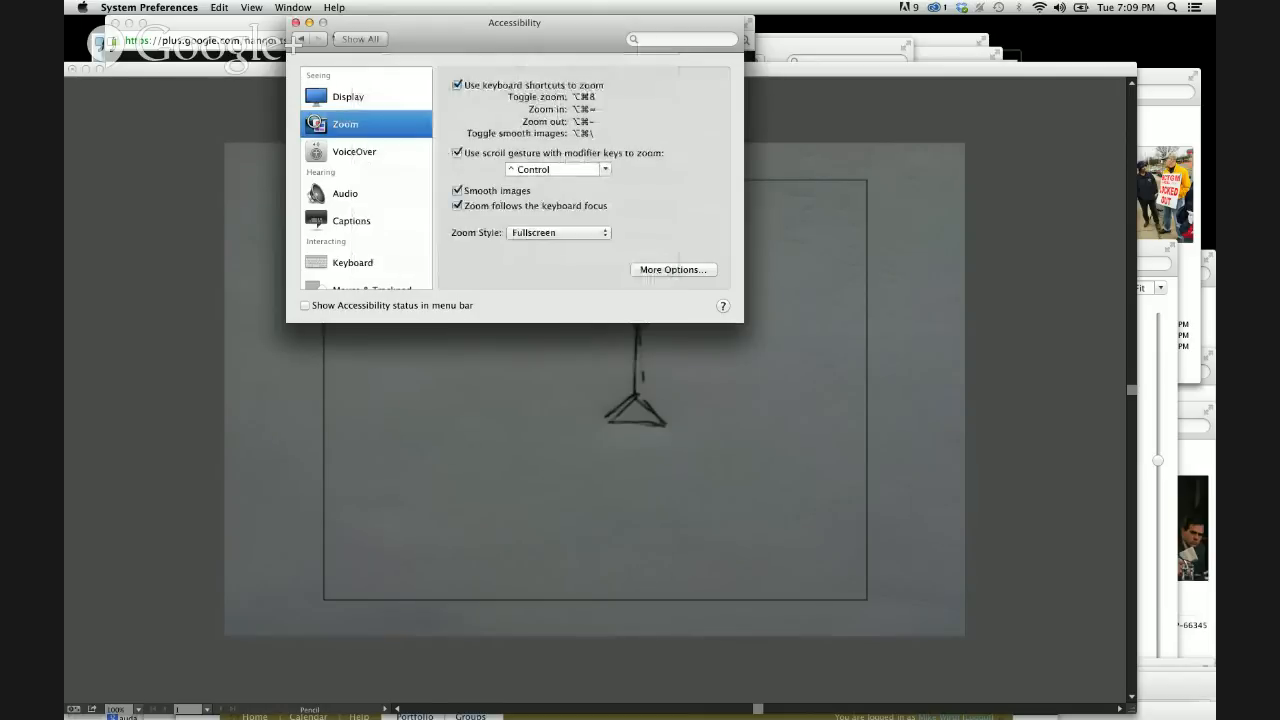
left_click(296, 22)
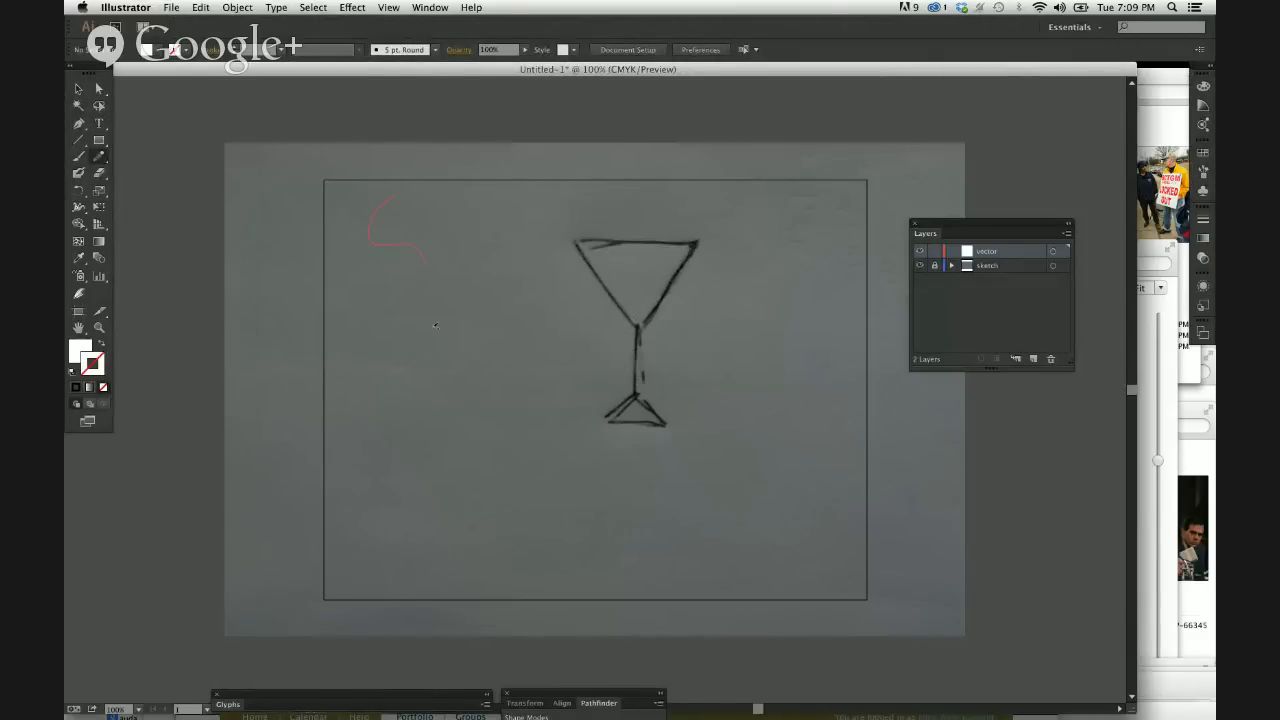
Draw a wavy freehand Pencil path about 242 by 378 pt beside the martini glass on the vector layer.
left_click_drag(538, 397, 538, 398)
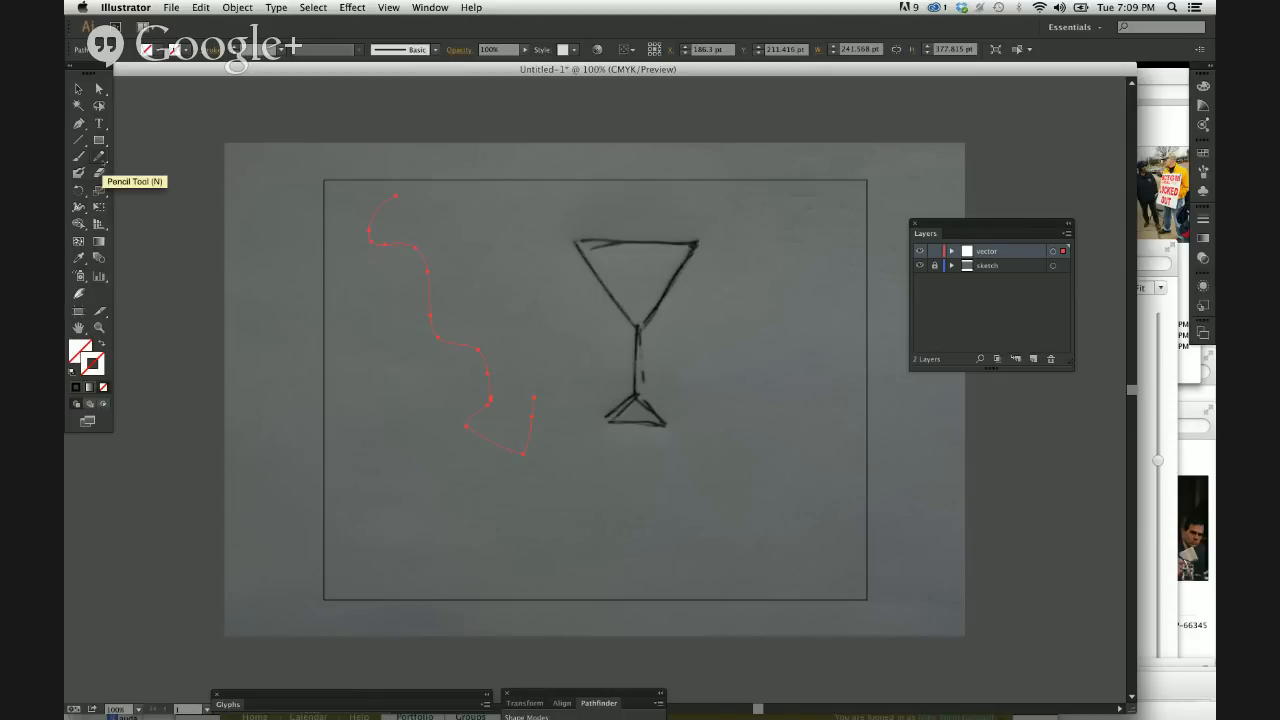
left_click(99, 157)
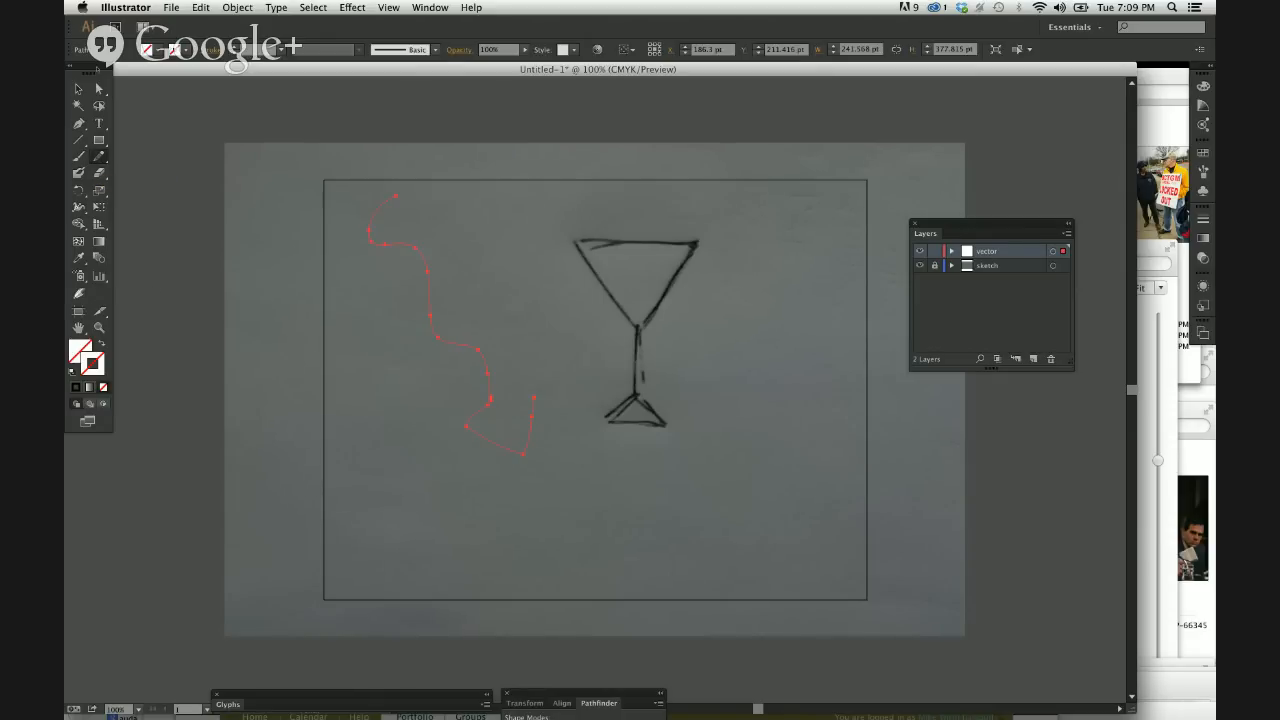
Move the tools panel nearer the artboard, and give the wavy Pencil path the default white fill and black stroke.
left_click_drag(97, 75, 310, 104)
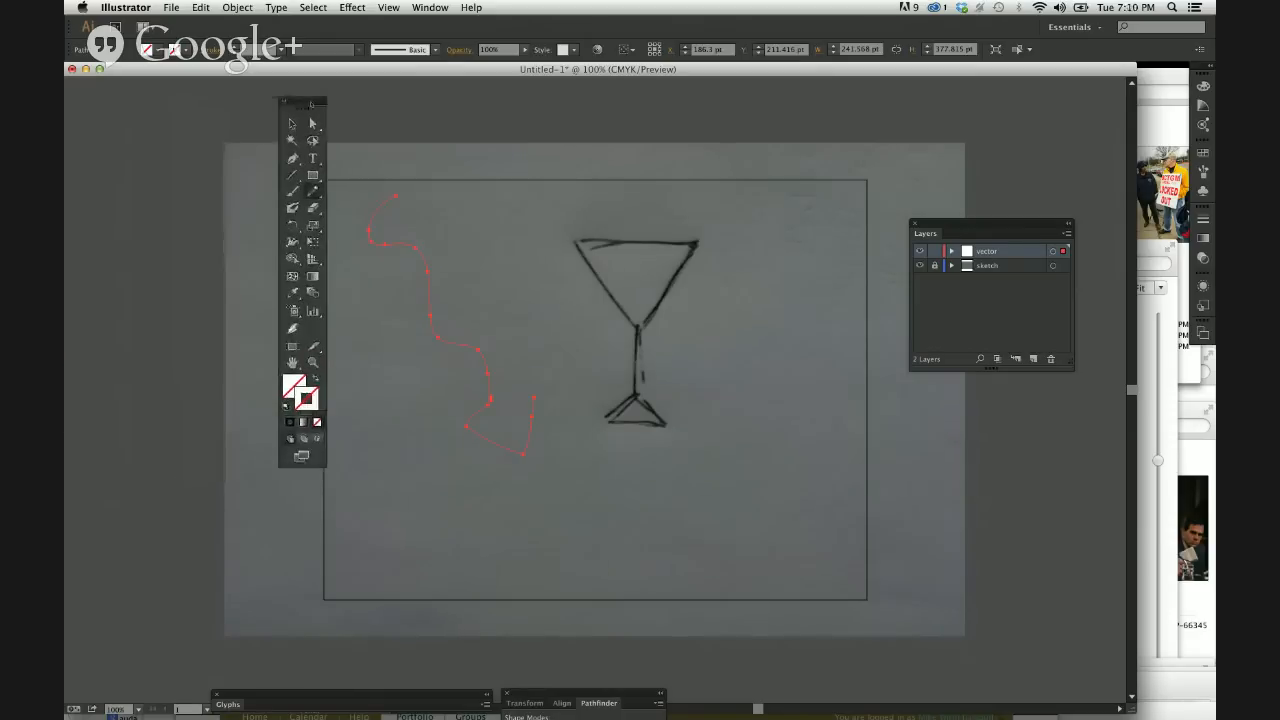
left_click(305, 398)
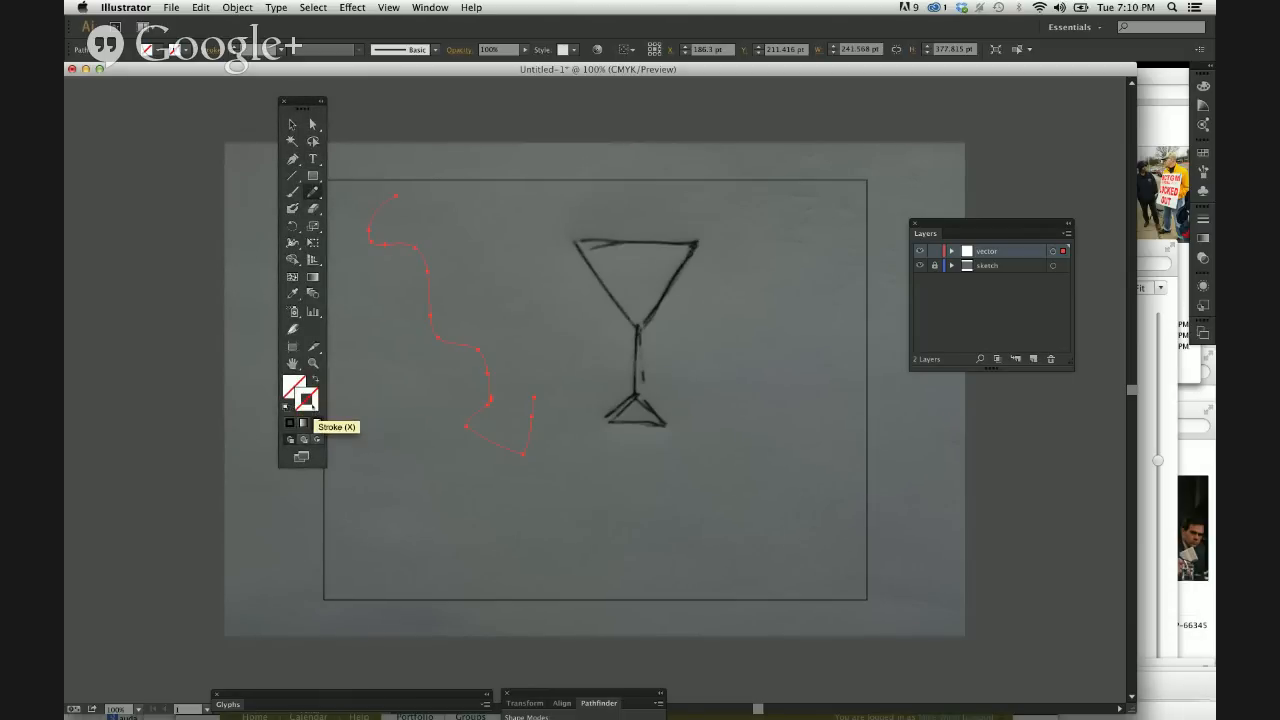
key("super")
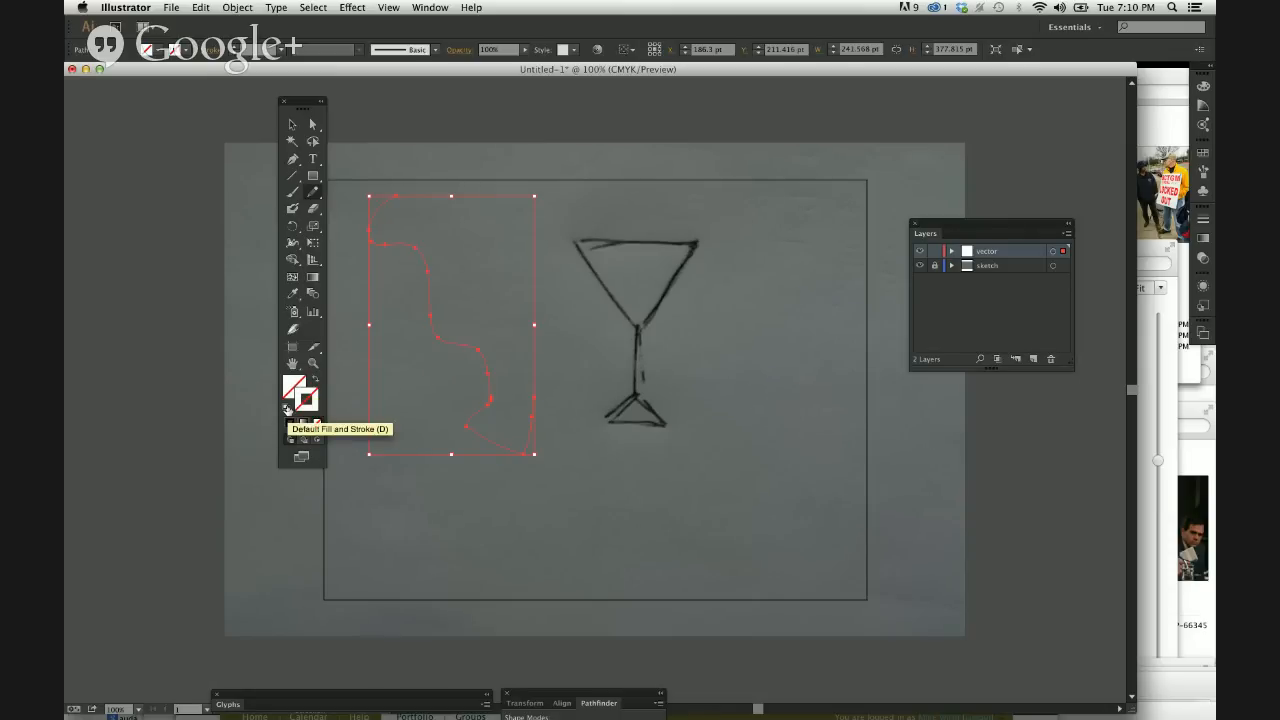
left_click(287, 409)
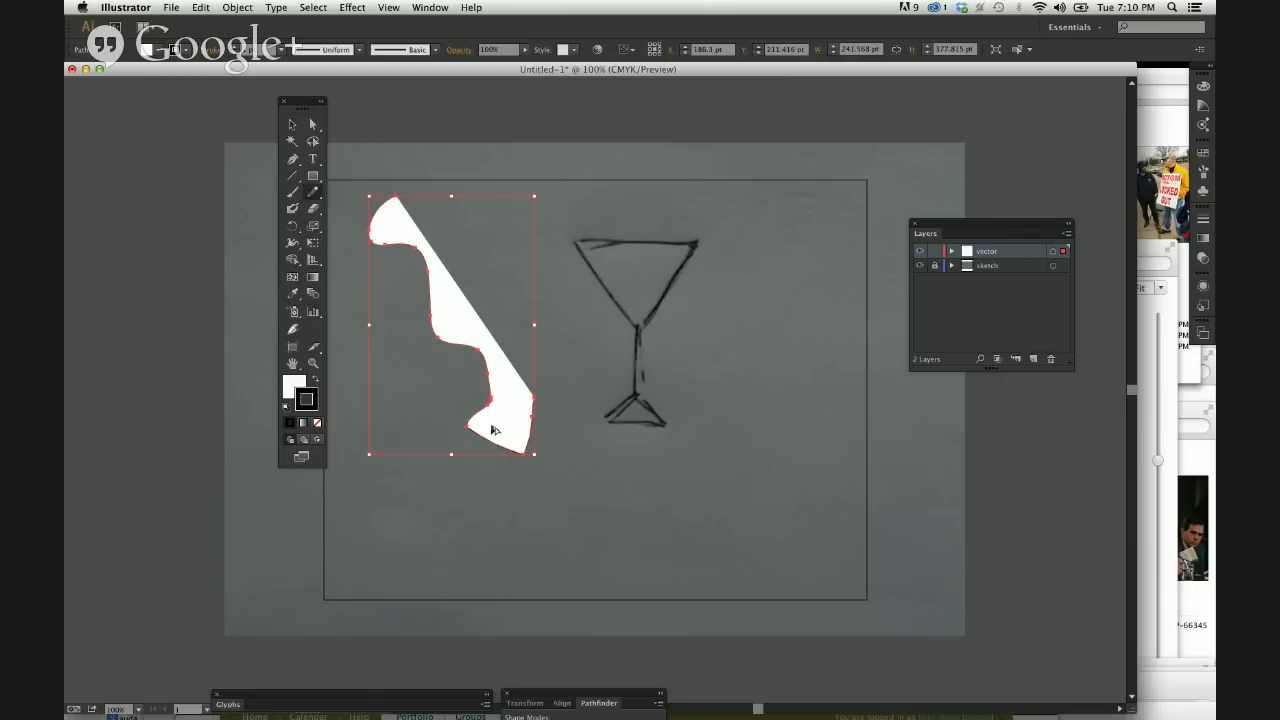
Close the open path with the Pencil by drawing a wavy edge between its two endpoints, viewed at 200% zoom.
left_click(291, 124)
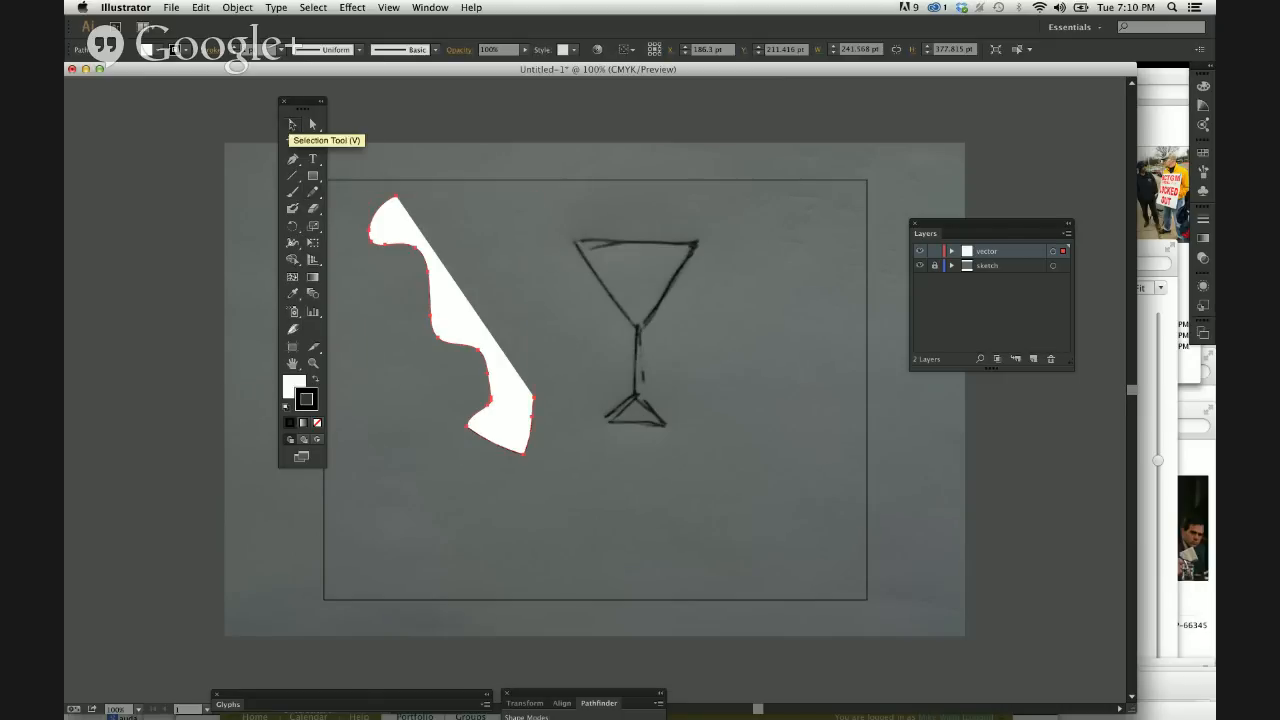
key("super+equal")
left_click_drag(252, 240, 501, 362)
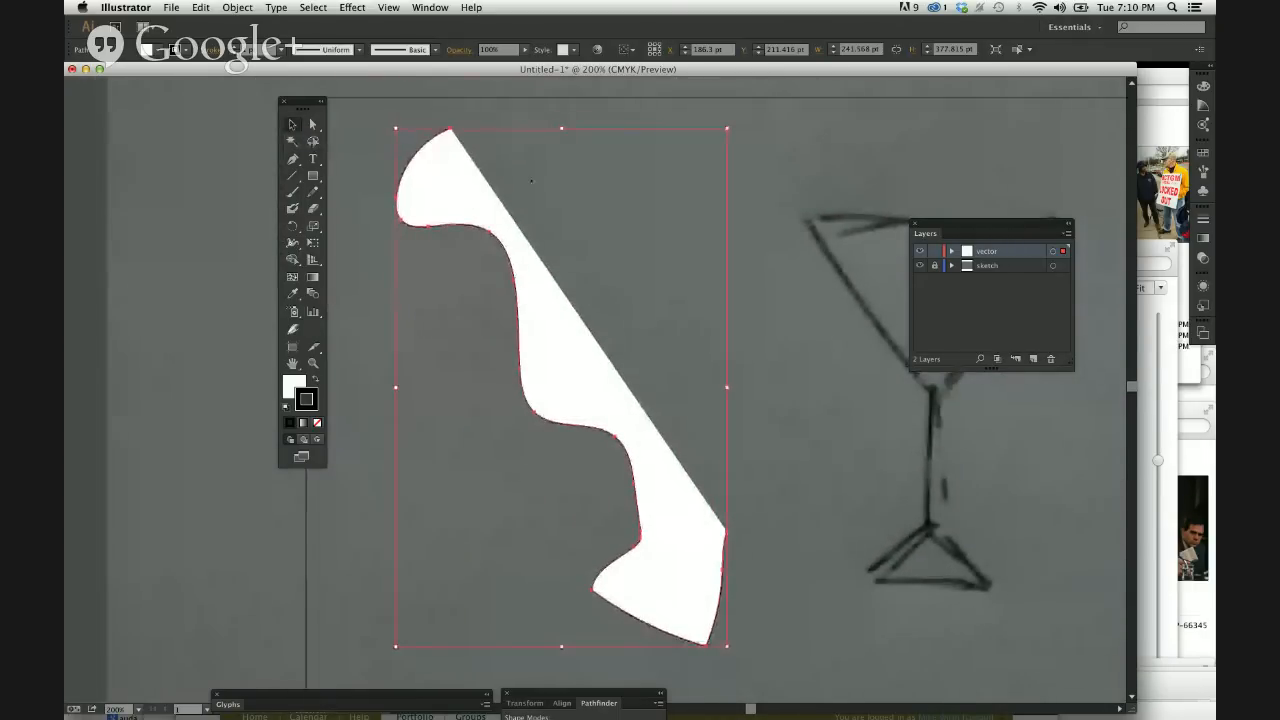
left_click(553, 191)
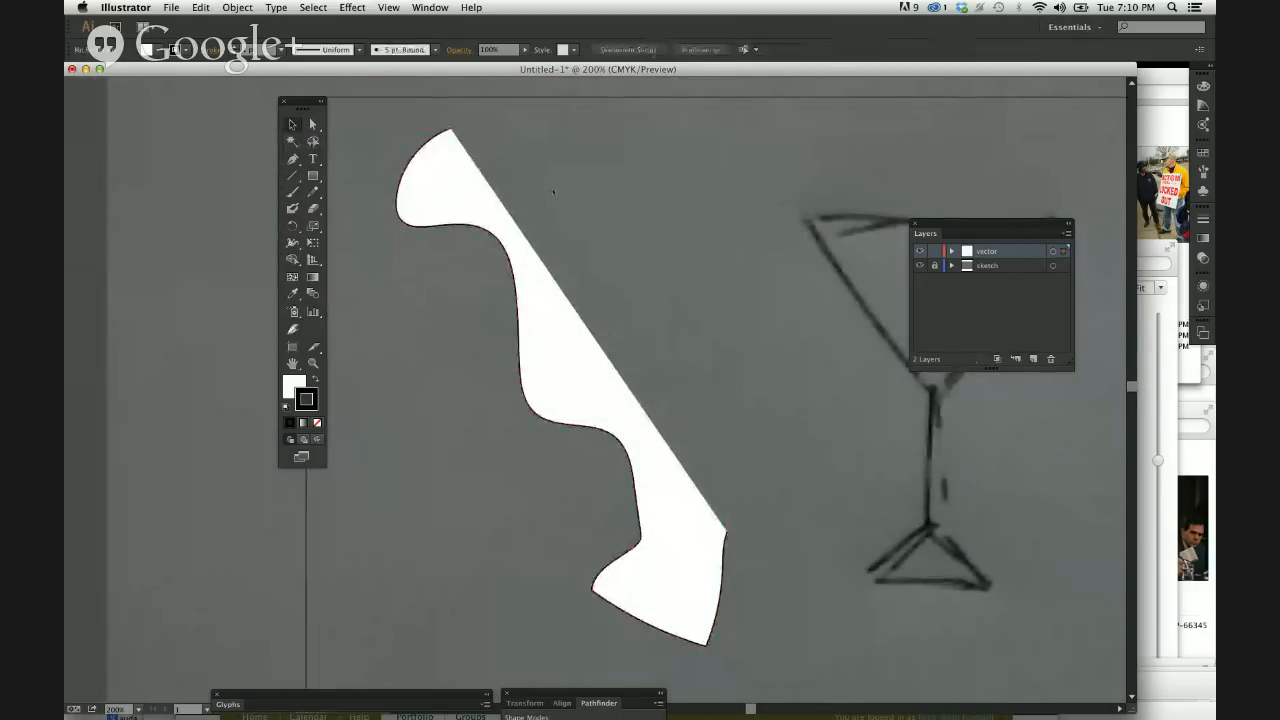
left_click(453, 130)
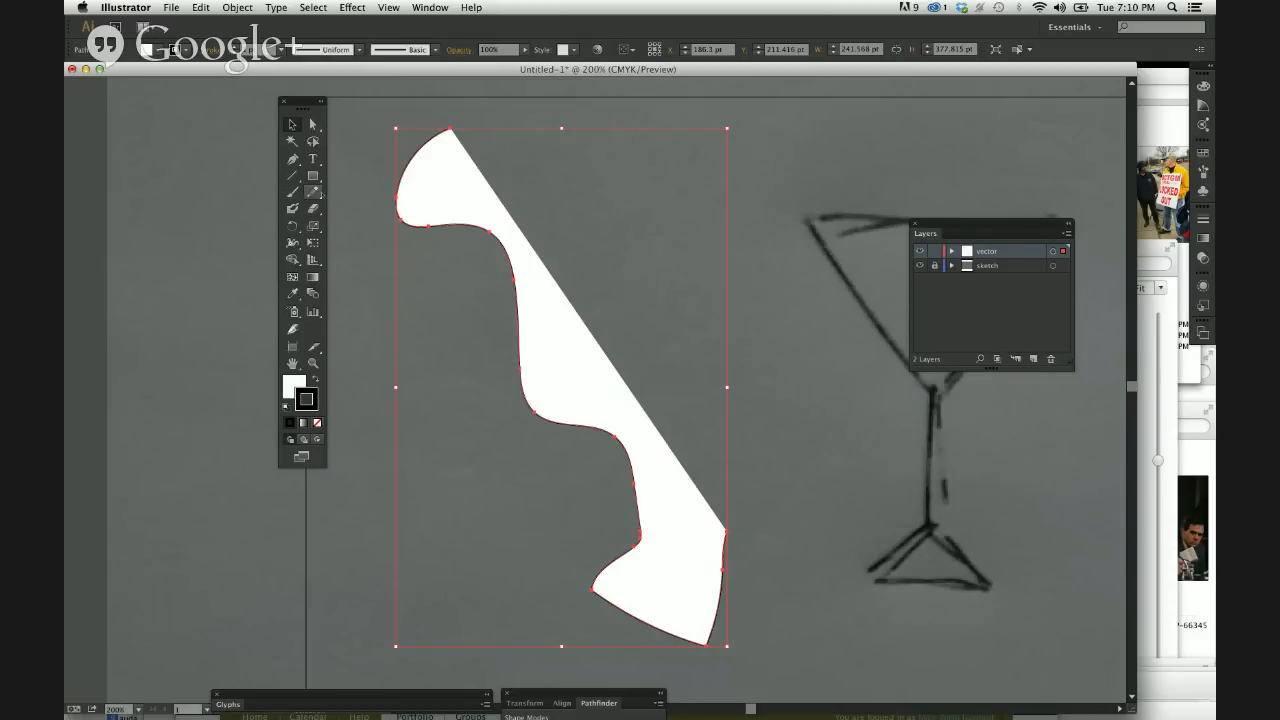
left_click(313, 191)
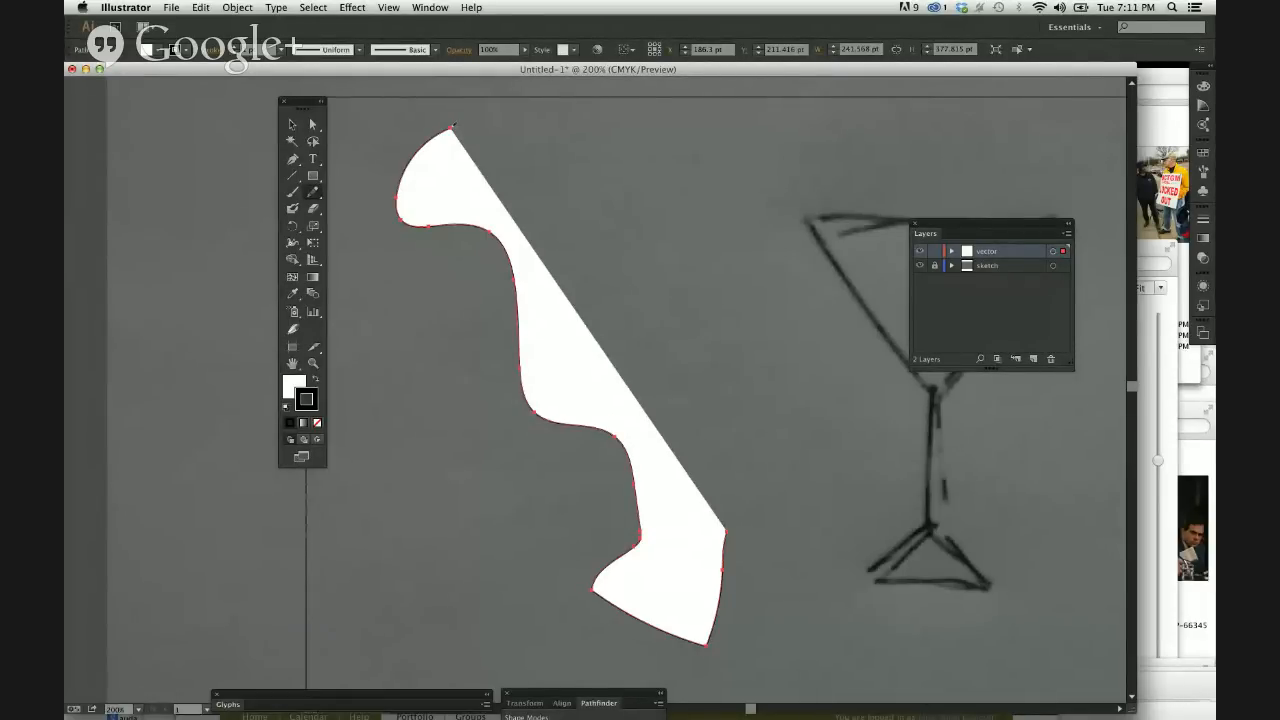
key("super")
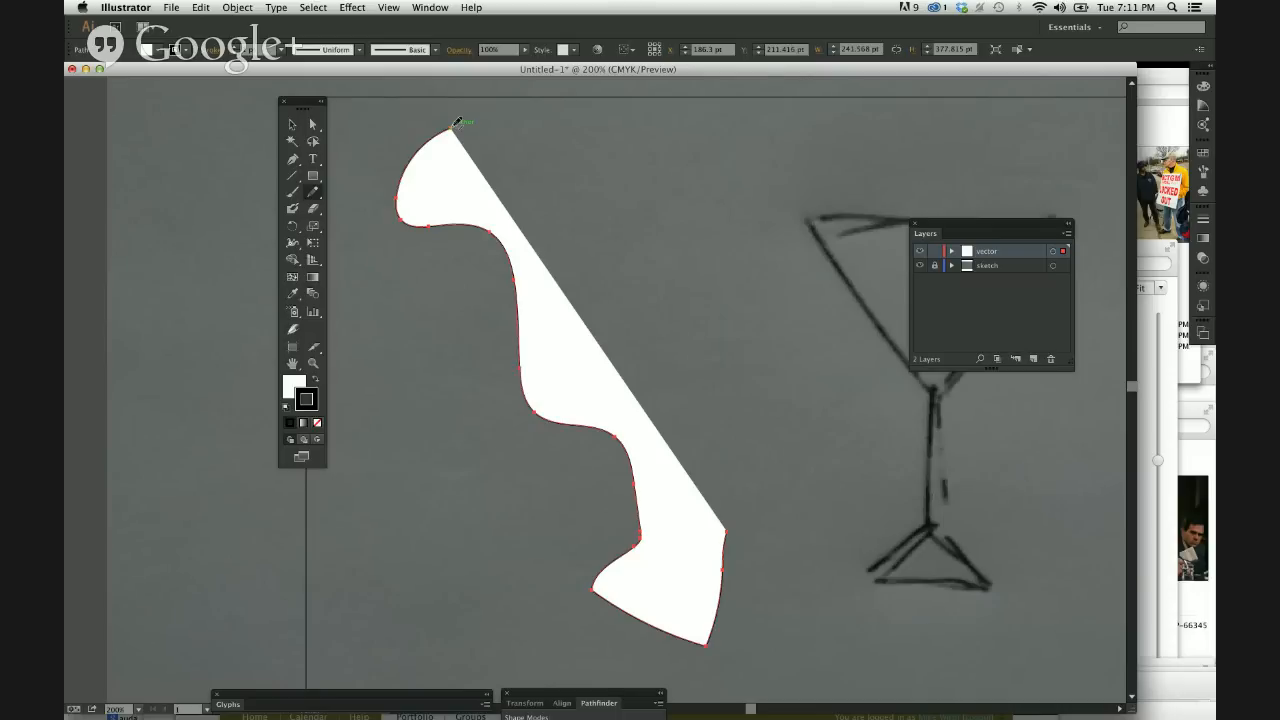
key("super")
left_click_drag(727, 531, 727, 533)
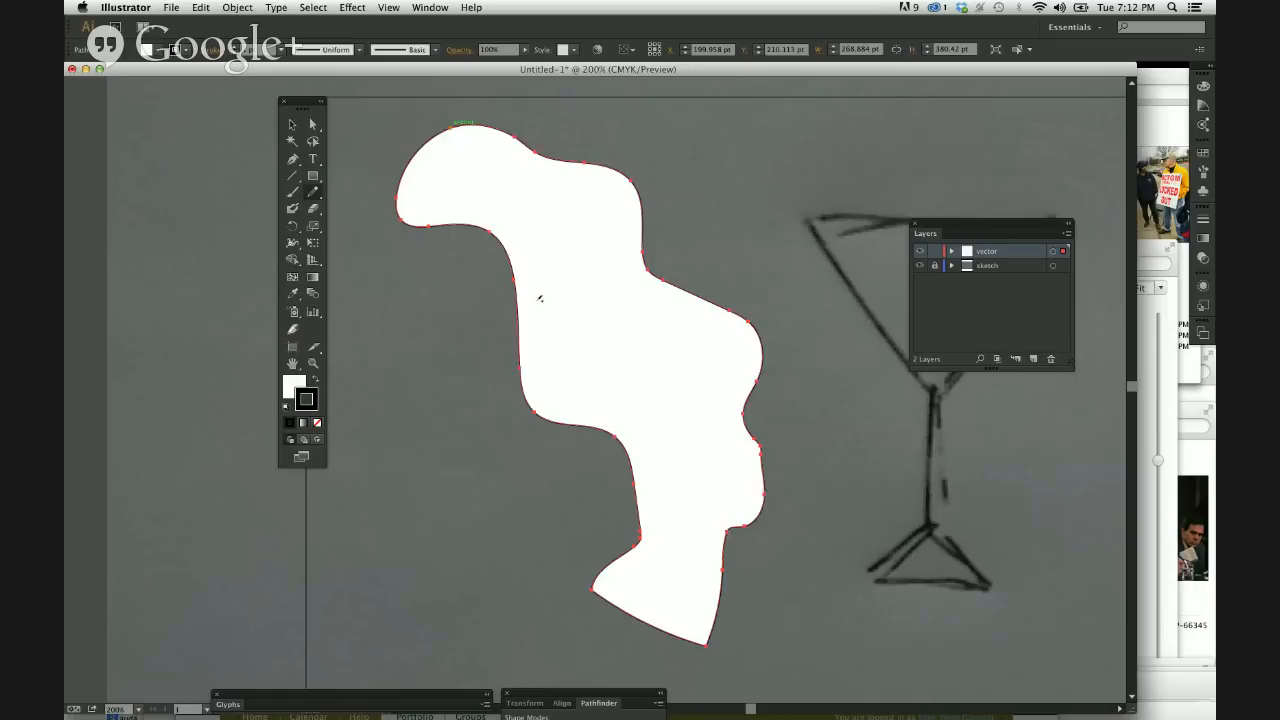
Shift the closed white shape slightly away from the glass as a selection test, and delete it from the vector layer.
key("v")
left_click(672, 211)
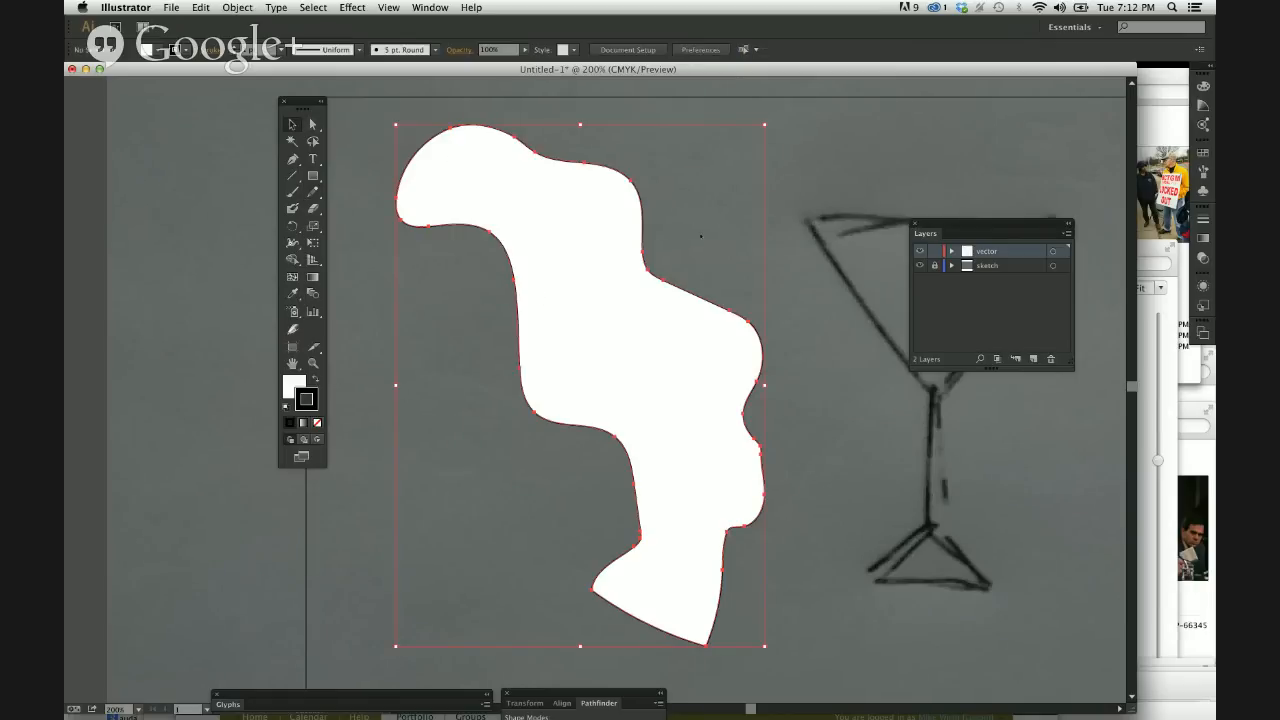
left_click_drag(677, 357, 650, 357)
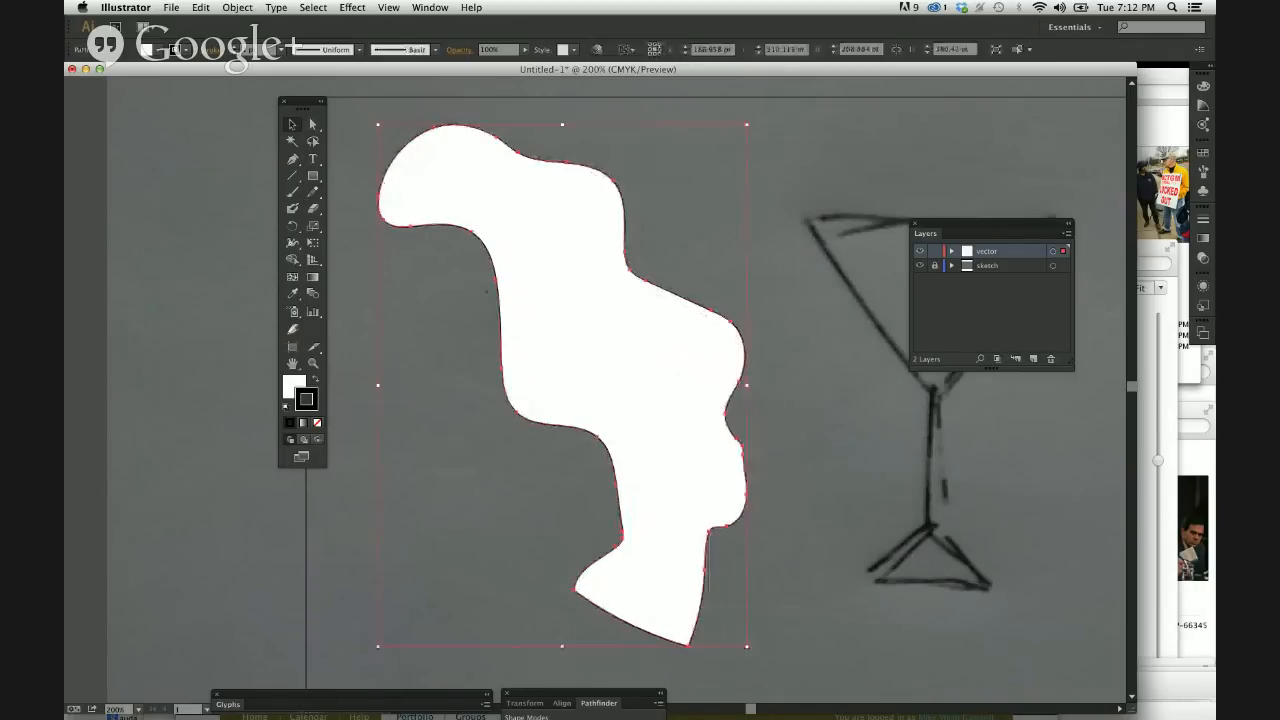
left_click(657, 255)
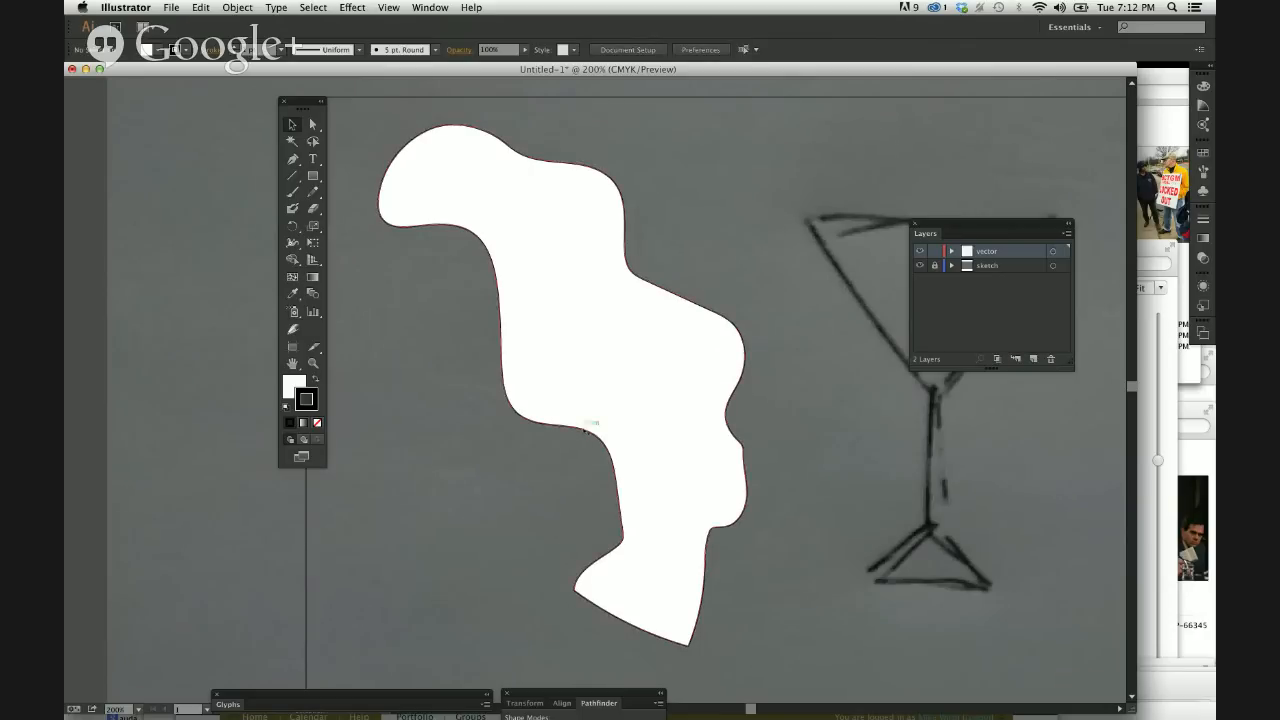
left_click(610, 398)
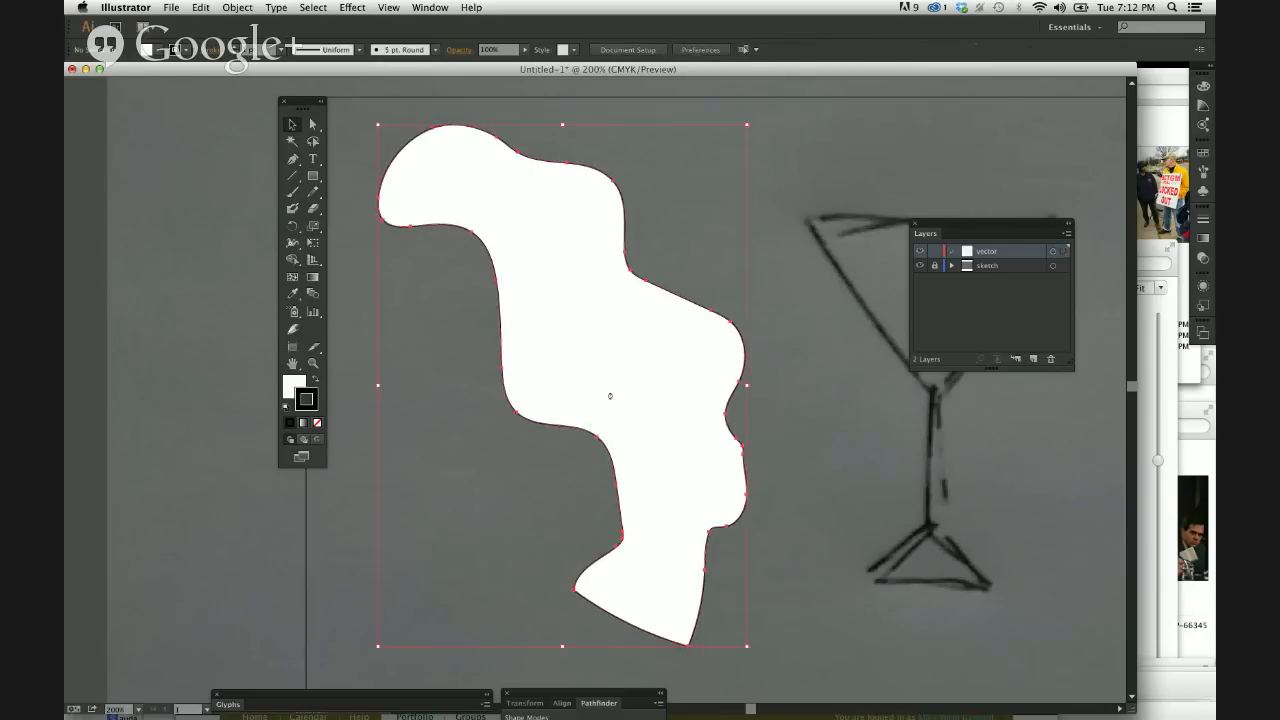
key("Delete")
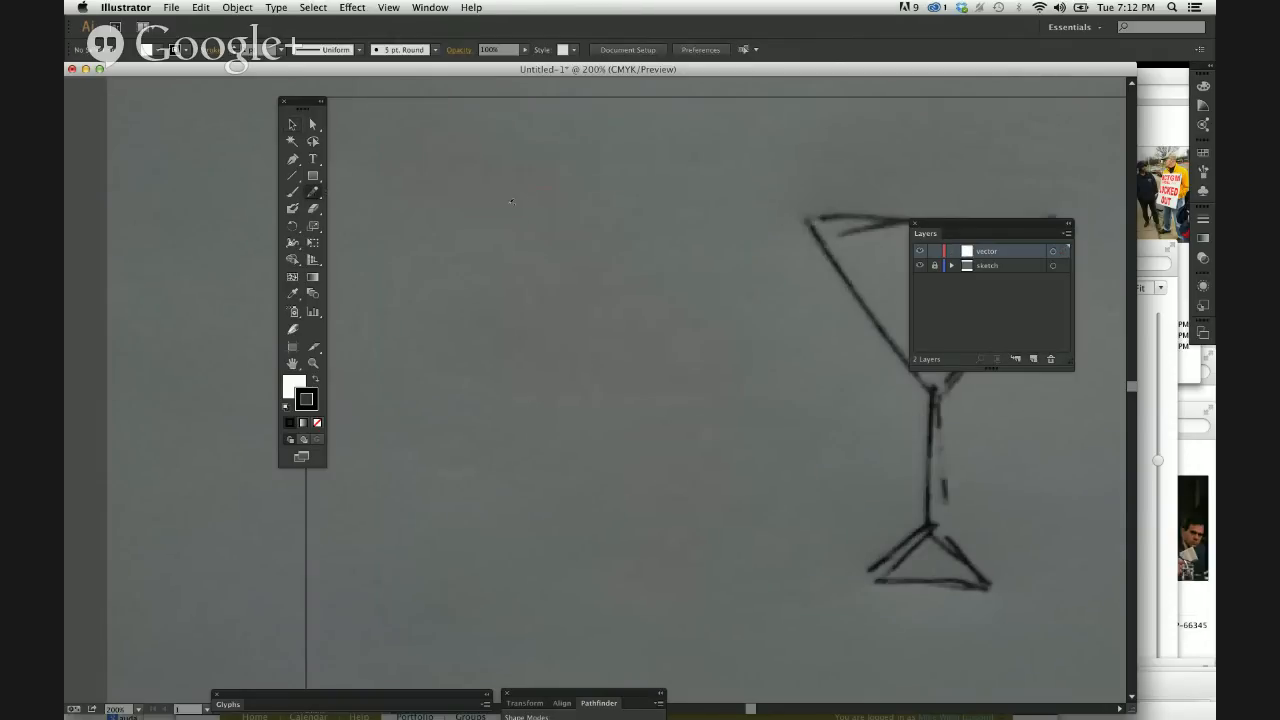
Draw five rounded closed Pencil outlines beside the glass, ranging from about 56 by 61 pt to about 95 by 85 pt.
left_click_drag(546, 186, 499, 265)
left_click_drag(554, 185, 556, 187)
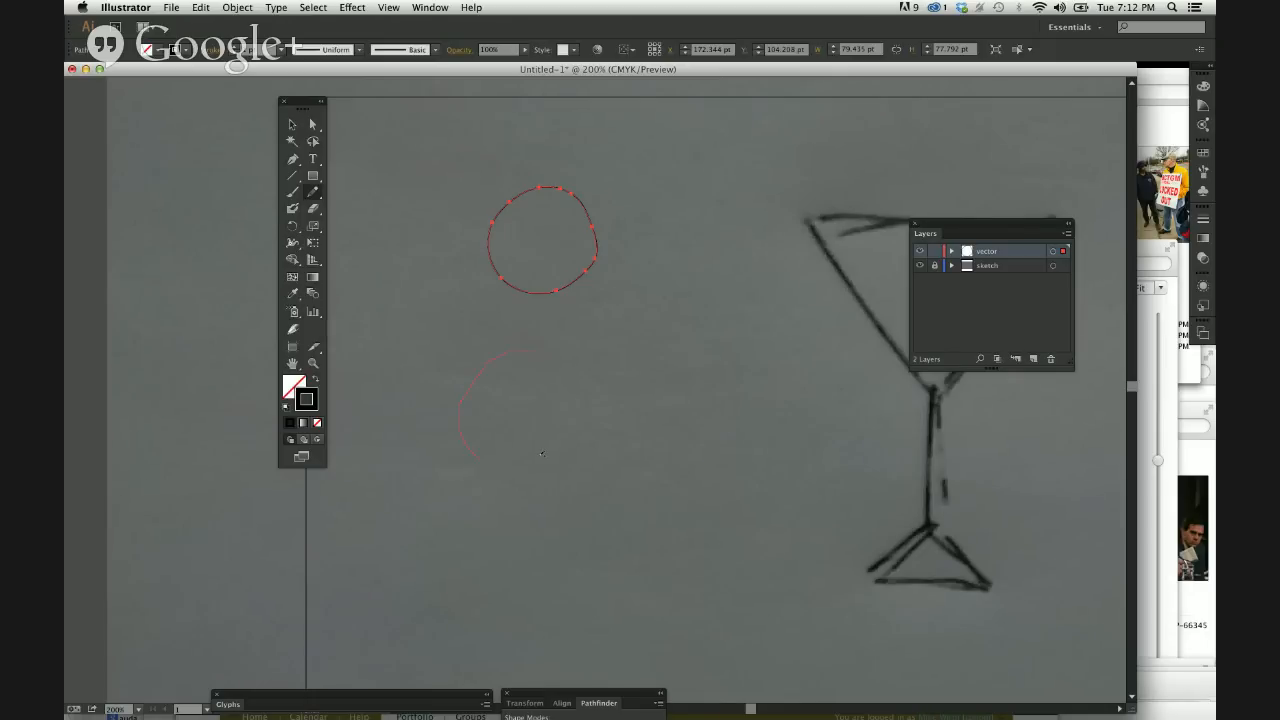
left_click_drag(543, 347, 544, 348)
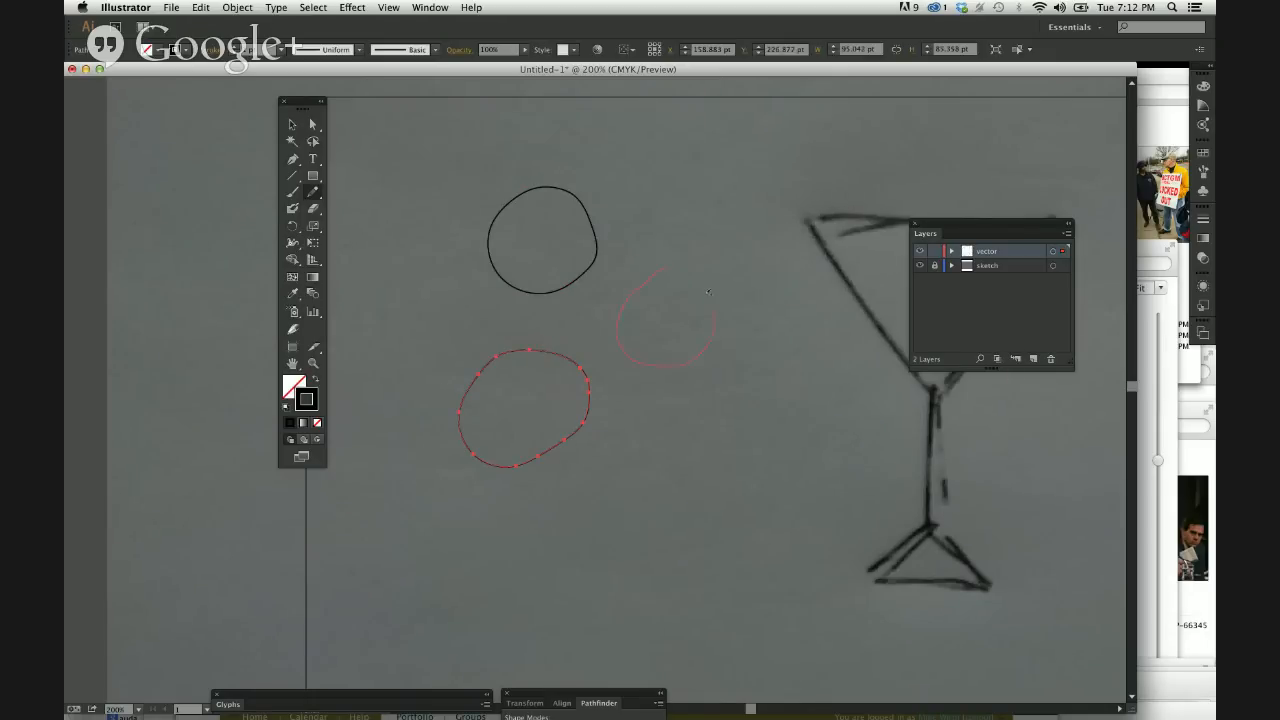
left_click_drag(673, 267, 674, 267)
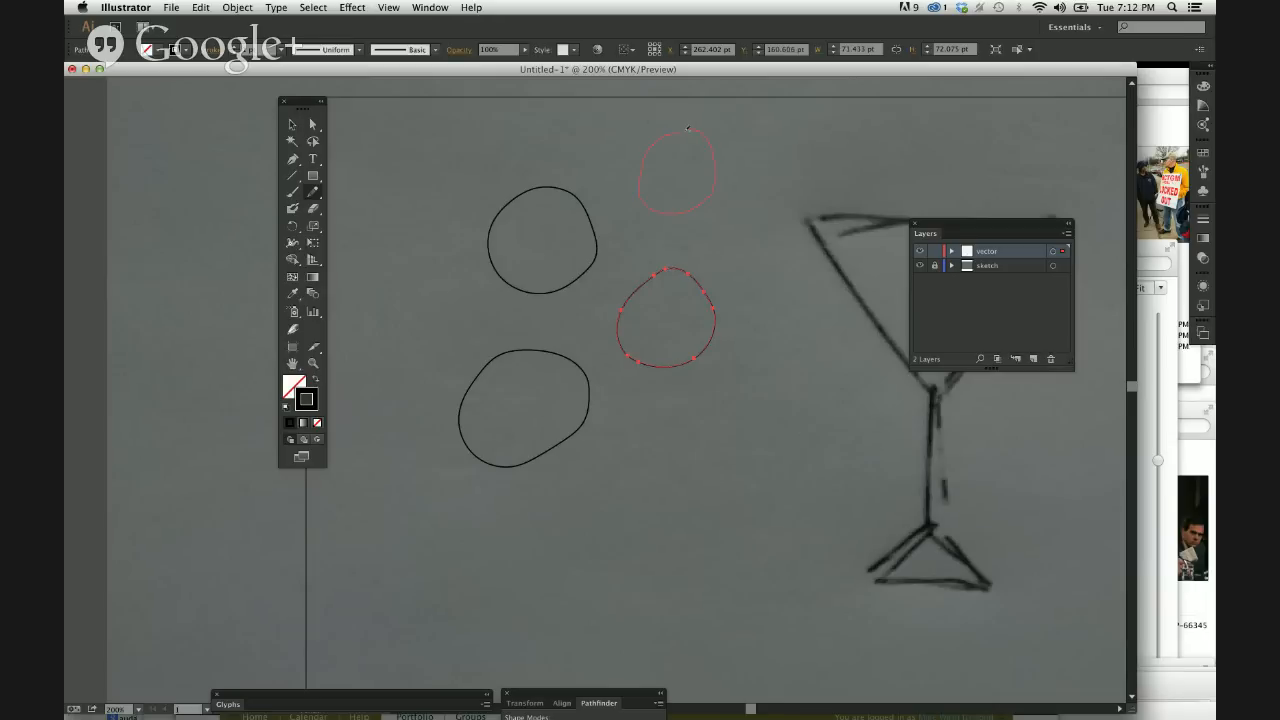
left_click_drag(688, 128, 687, 129)
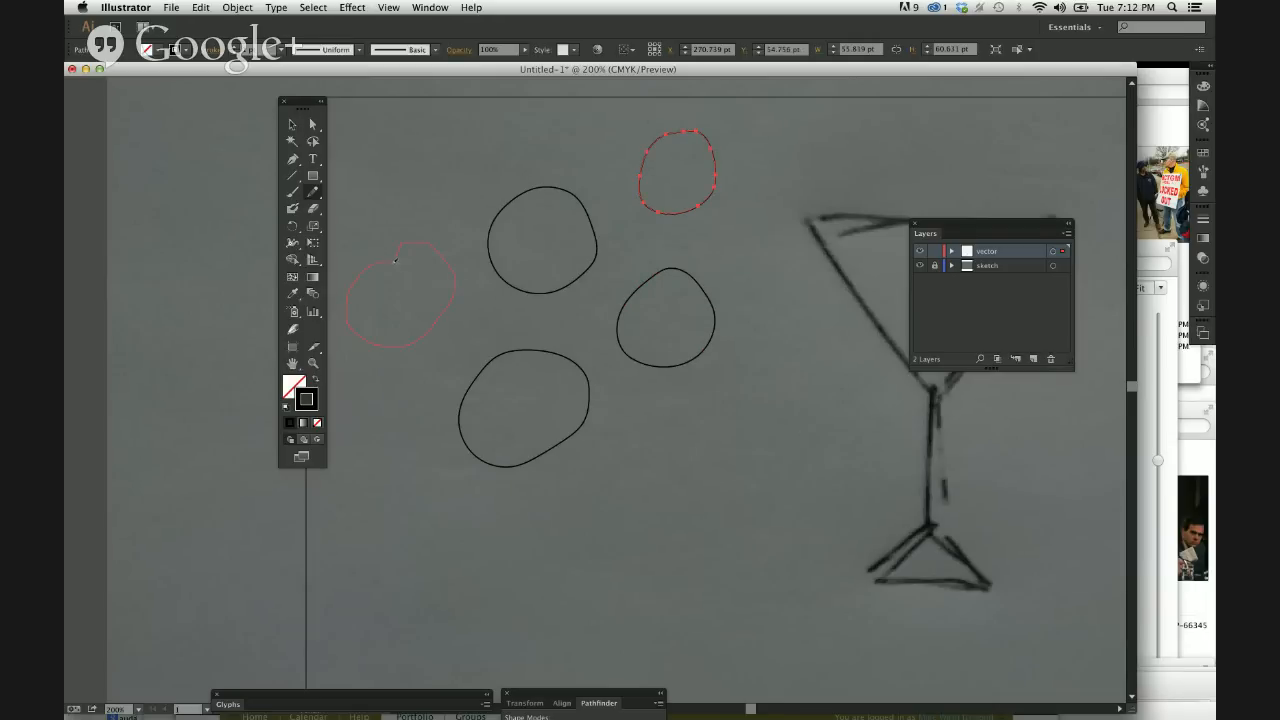
left_click_drag(395, 258, 394, 260)
Select all five rounded Pencil outlines on the vector layer and delete them.
key("v")
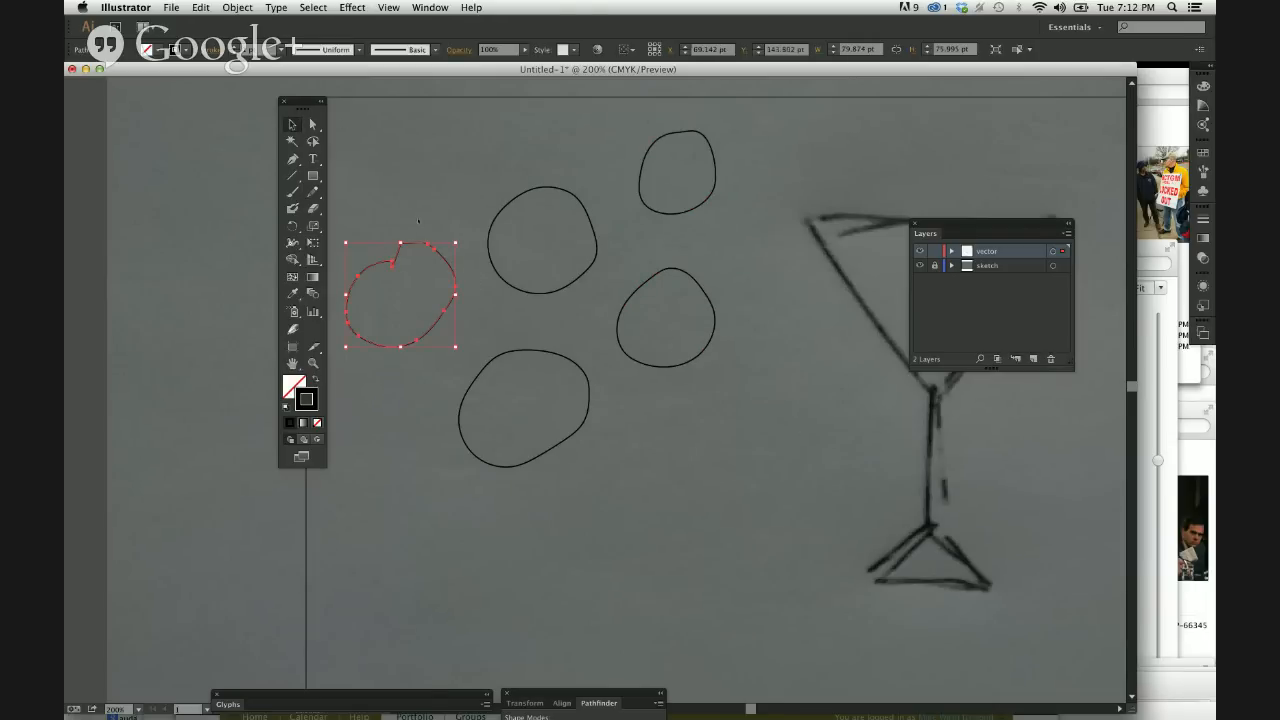
left_click(401, 151)
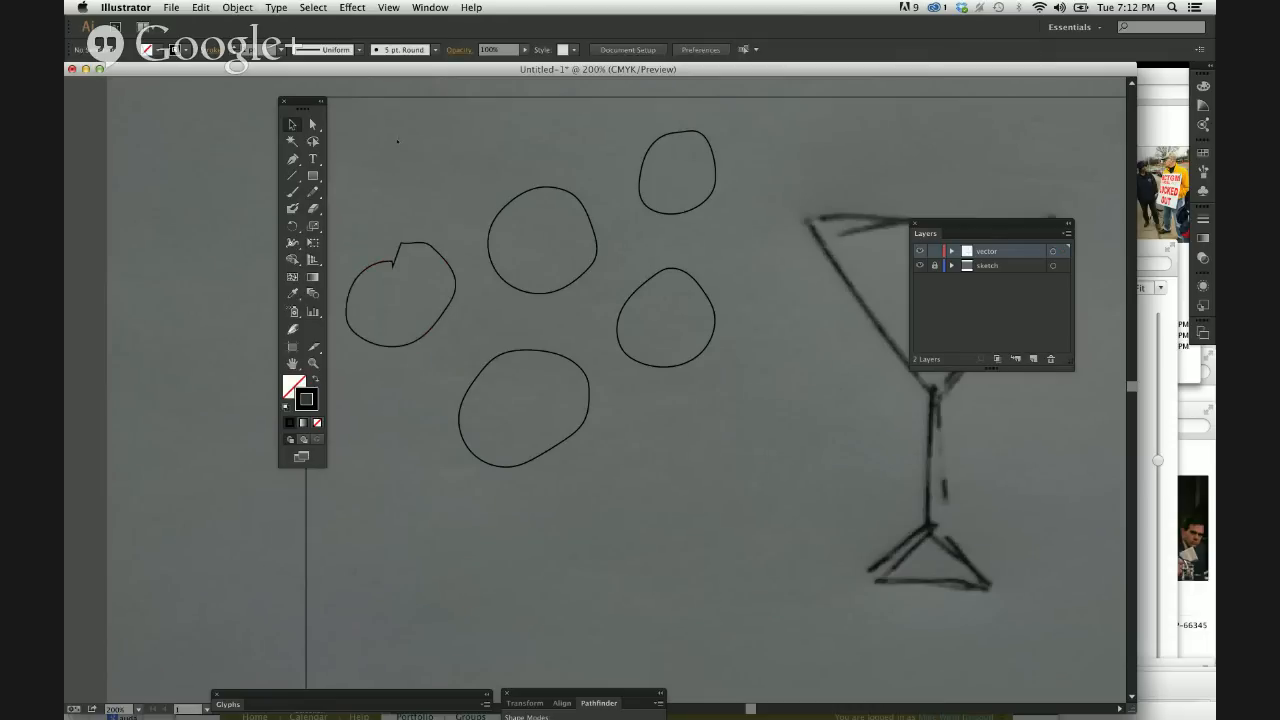
key("super+a")
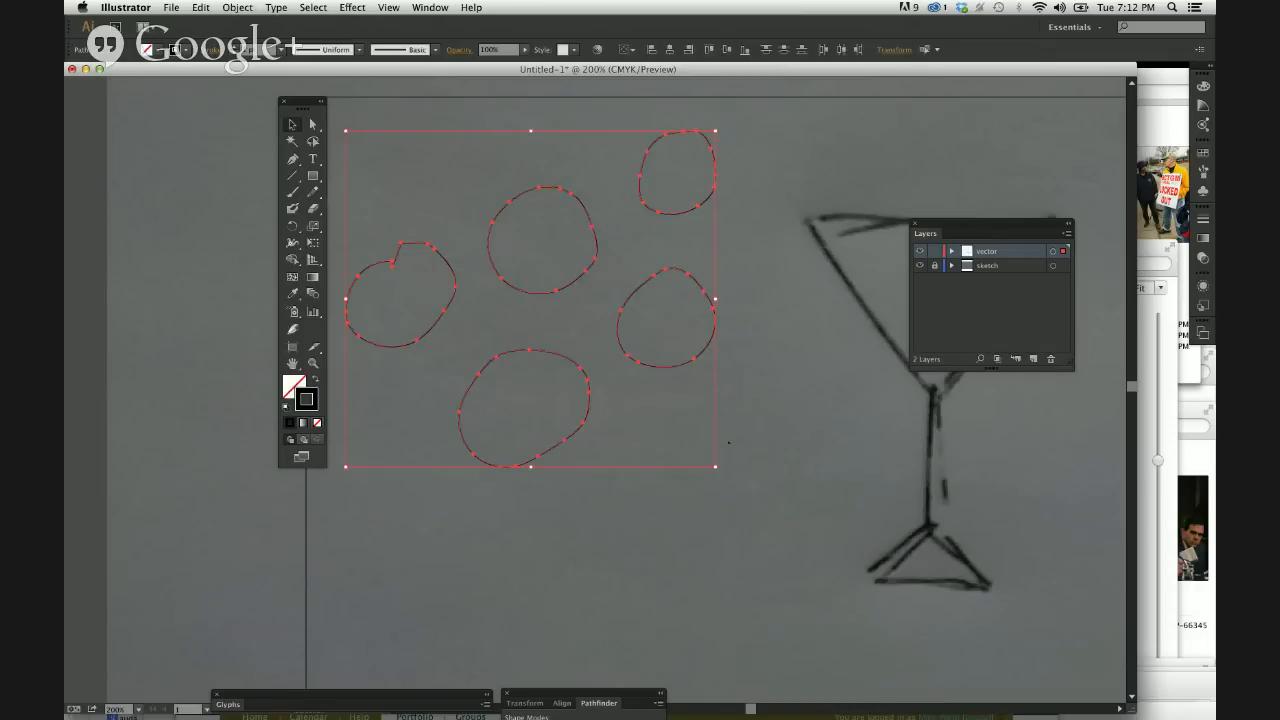
key("Delete")
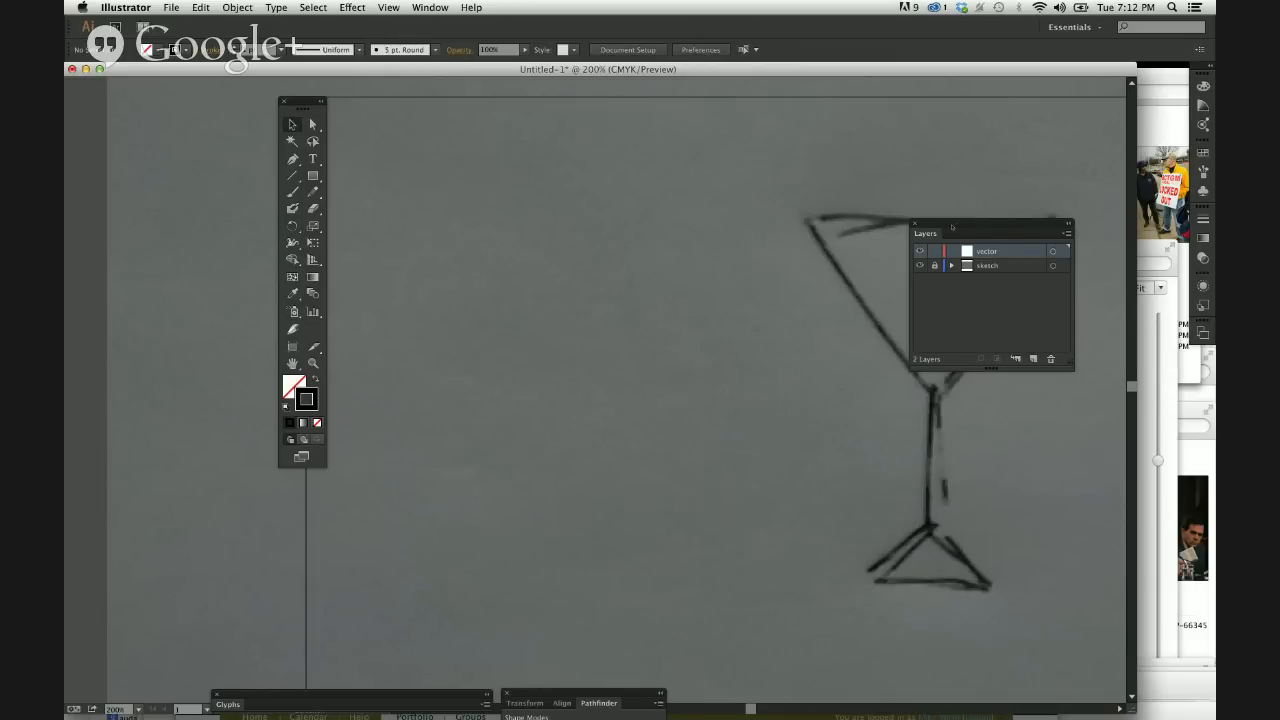
Move the Layers panel off the martini glass to the empty area below the tools, and activate the Pen tool.
left_click_drag(960, 227, 260, 535)
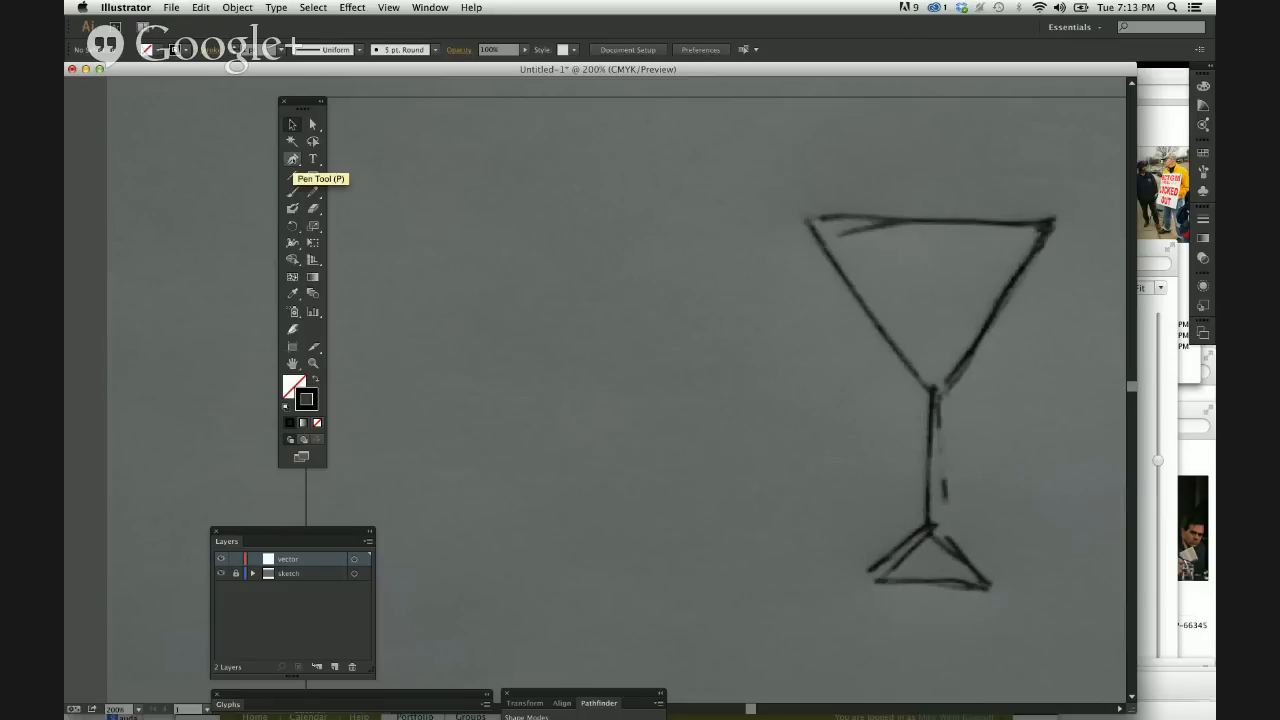
left_click(294, 161)
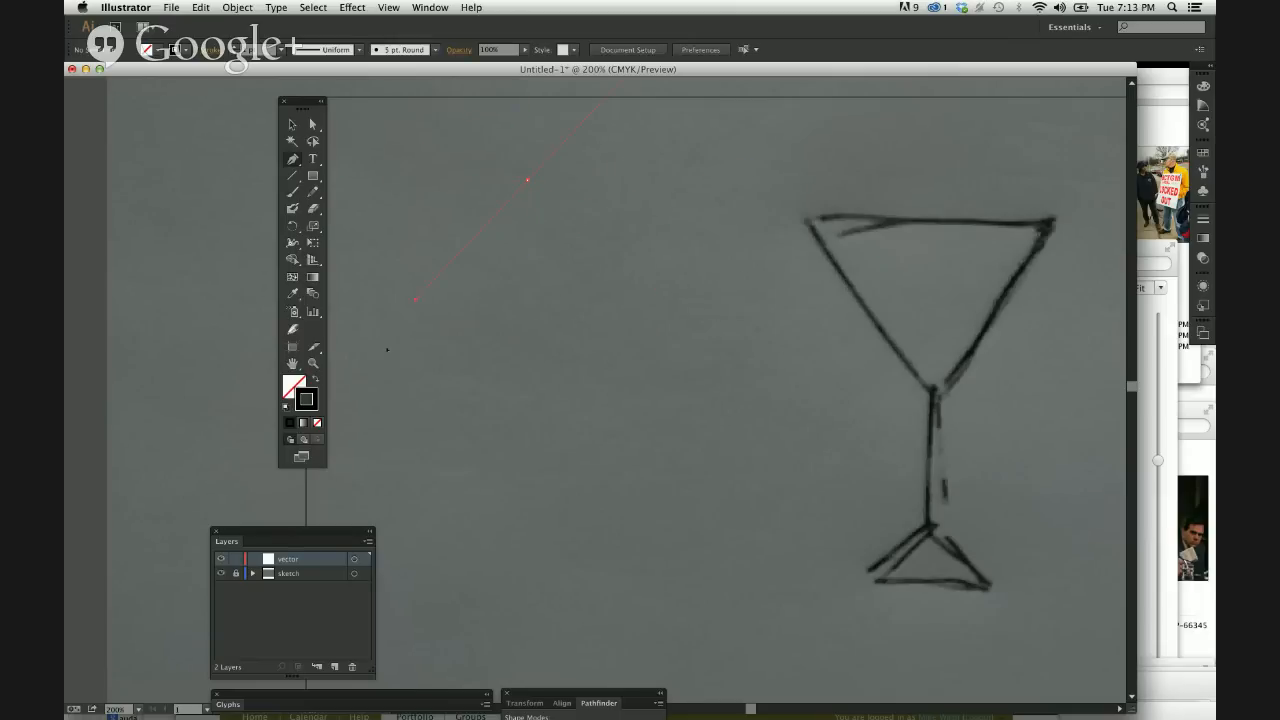
Try out a smooth Pen anchor point with long direction handles, and delete it.
left_click_drag(387, 350, 363, 288)
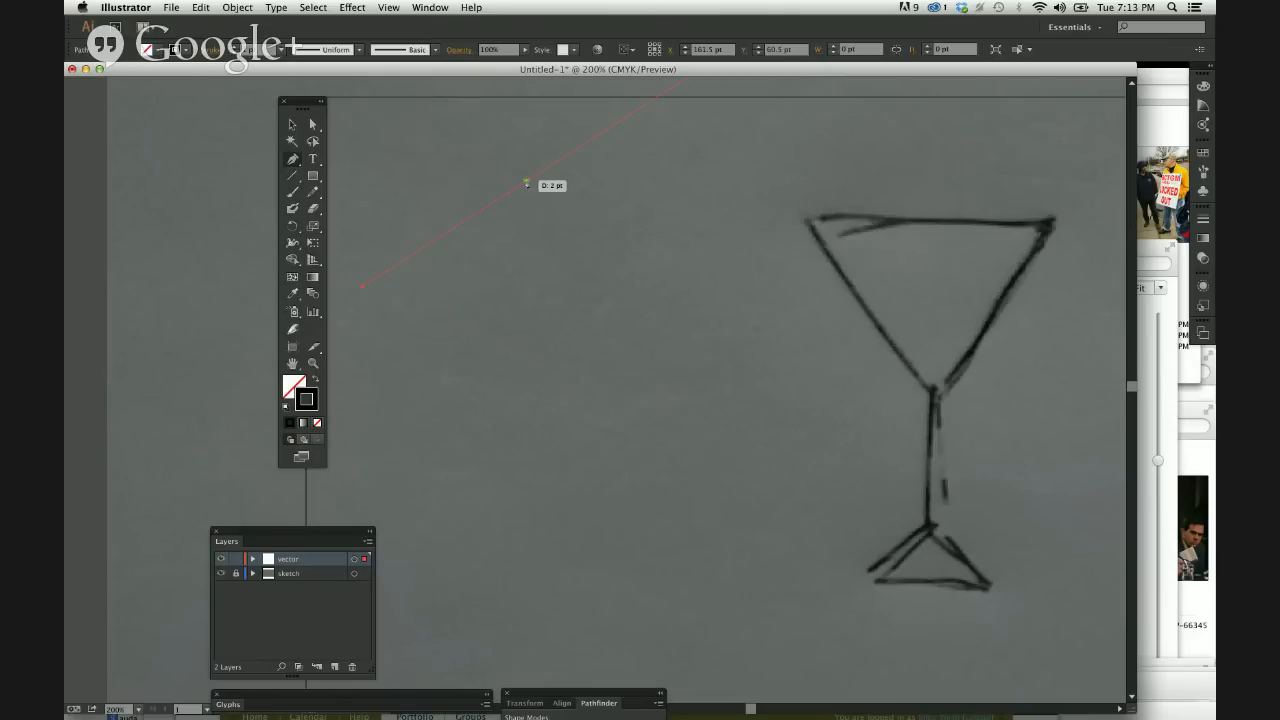
key("Delete")
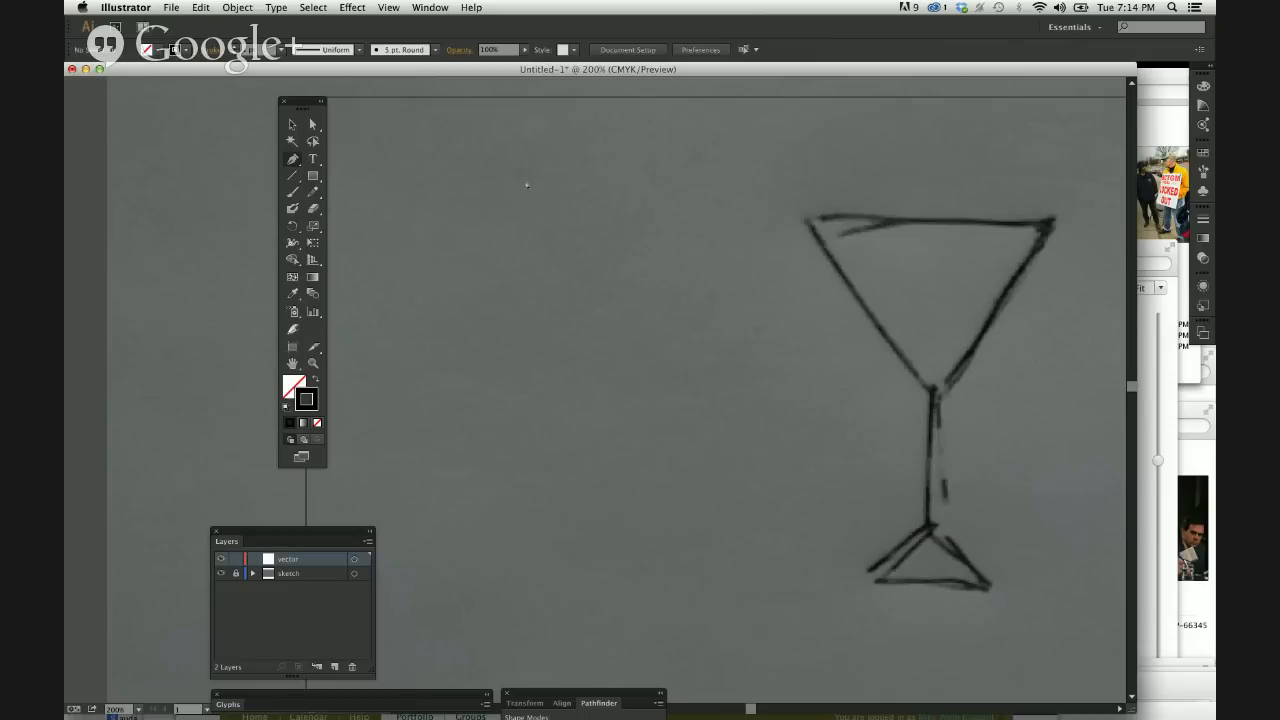
Draw a closed curvy Pen shape with five anchor points beside the glass, about 277 by 235 pt.
left_click(445, 205)
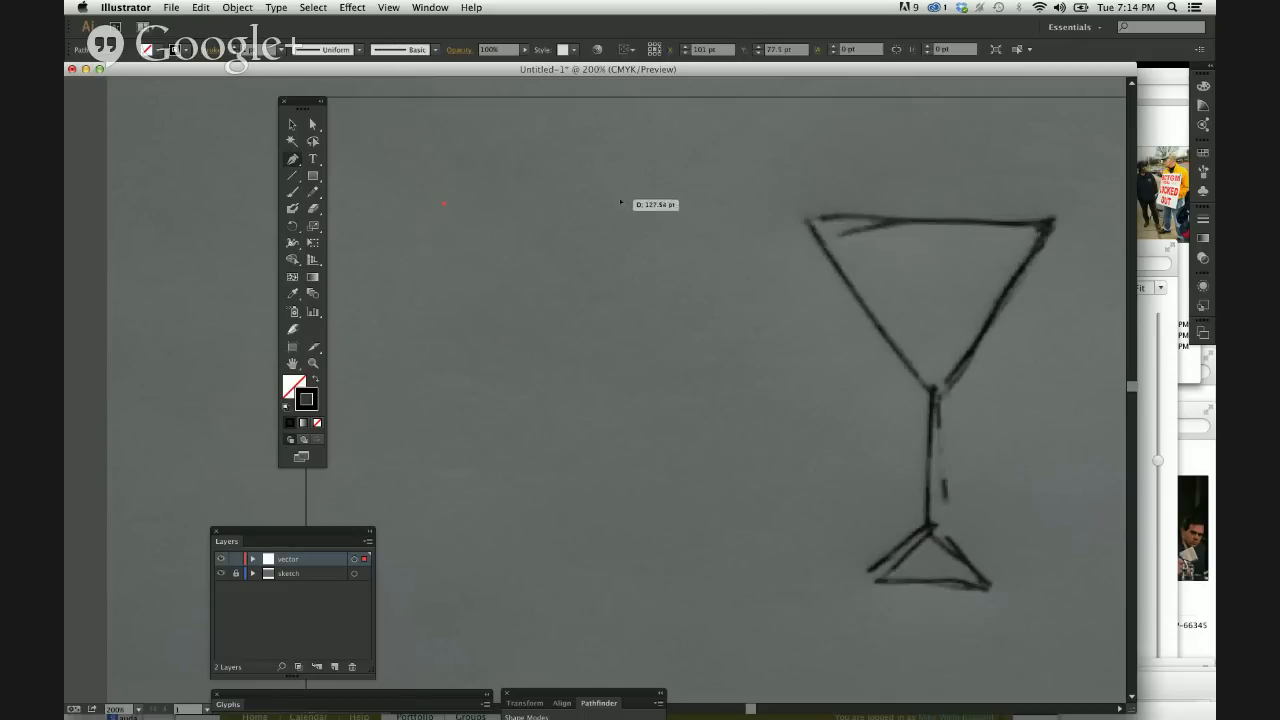
left_click_drag(620, 200, 638, 260)
left_click(683, 352)
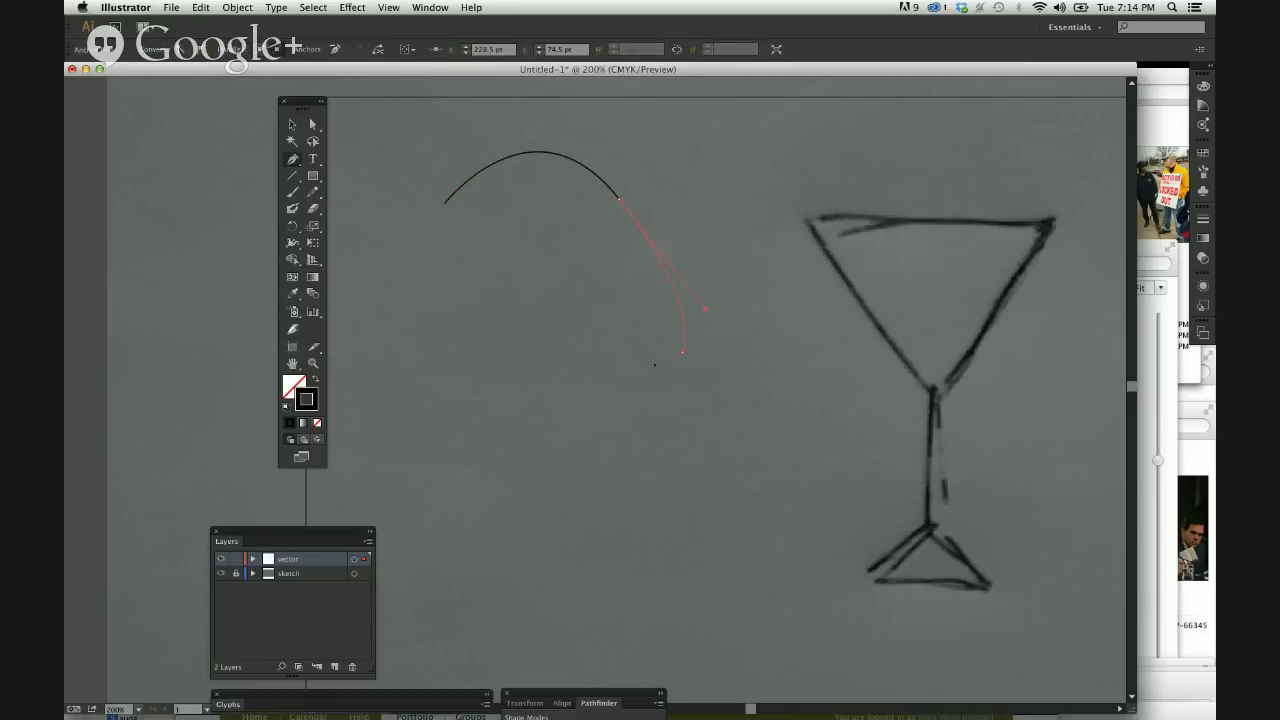
left_click_drag(504, 448, 407, 373)
left_click_drag(357, 280, 482, 227)
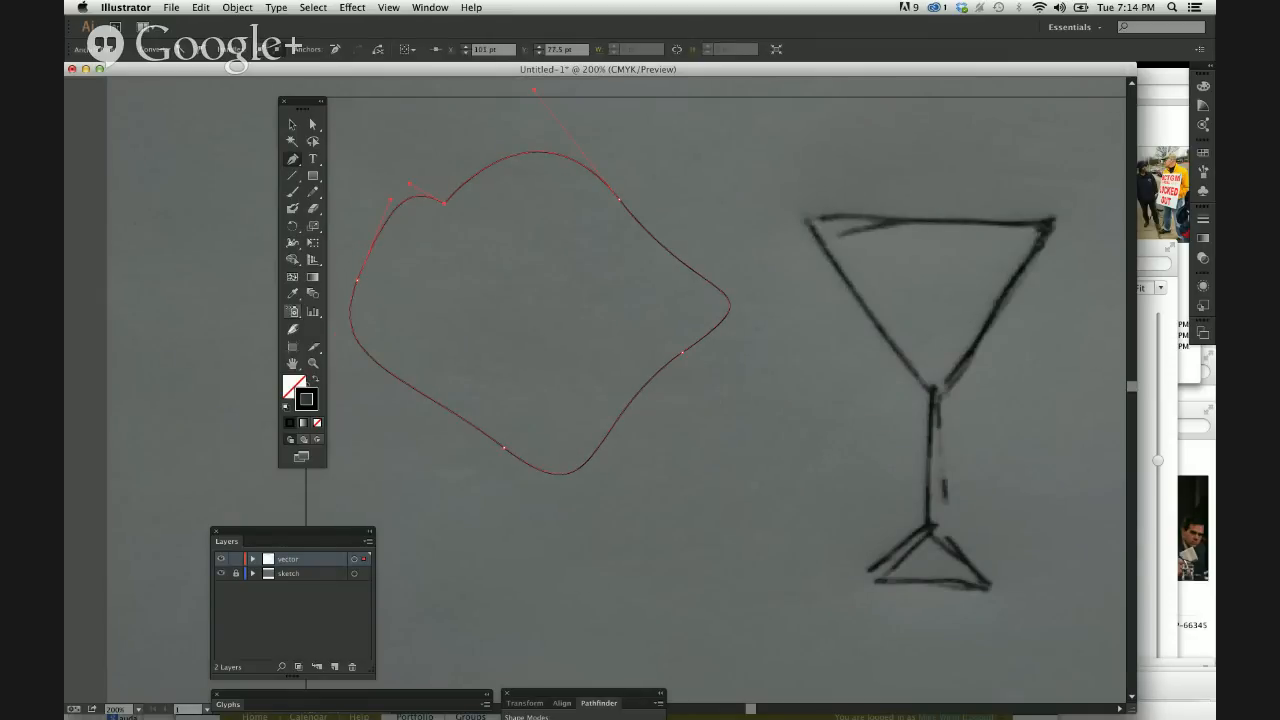
Fill the closed Pen shape with white, and move the whole shape slightly closer to the glass.
left_click(299, 380)
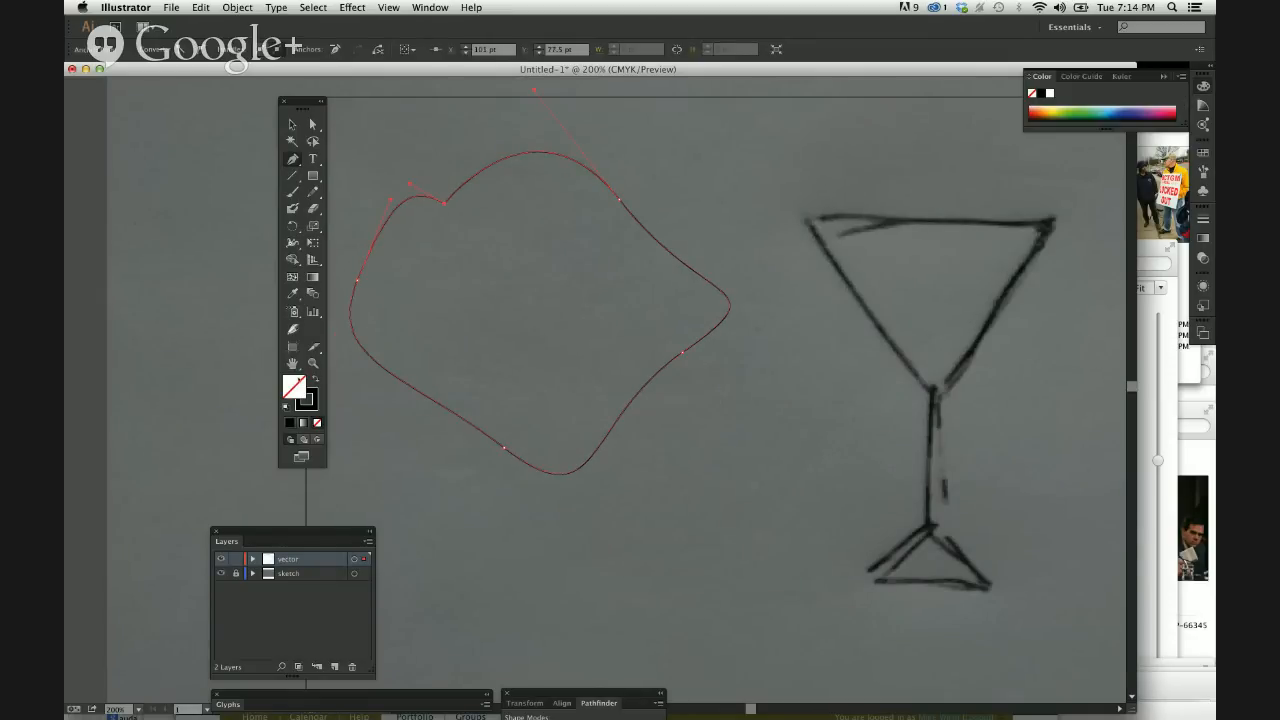
left_click(1050, 93)
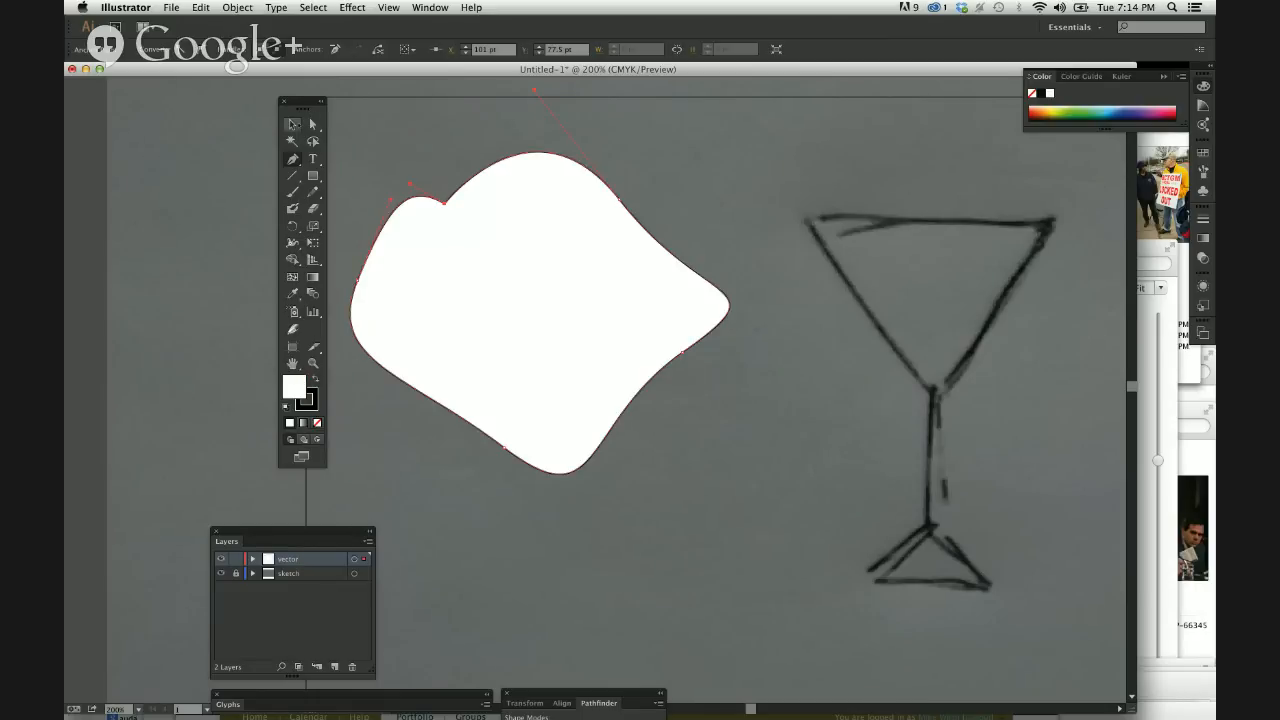
left_click(292, 125)
left_click_drag(535, 337, 580, 323)
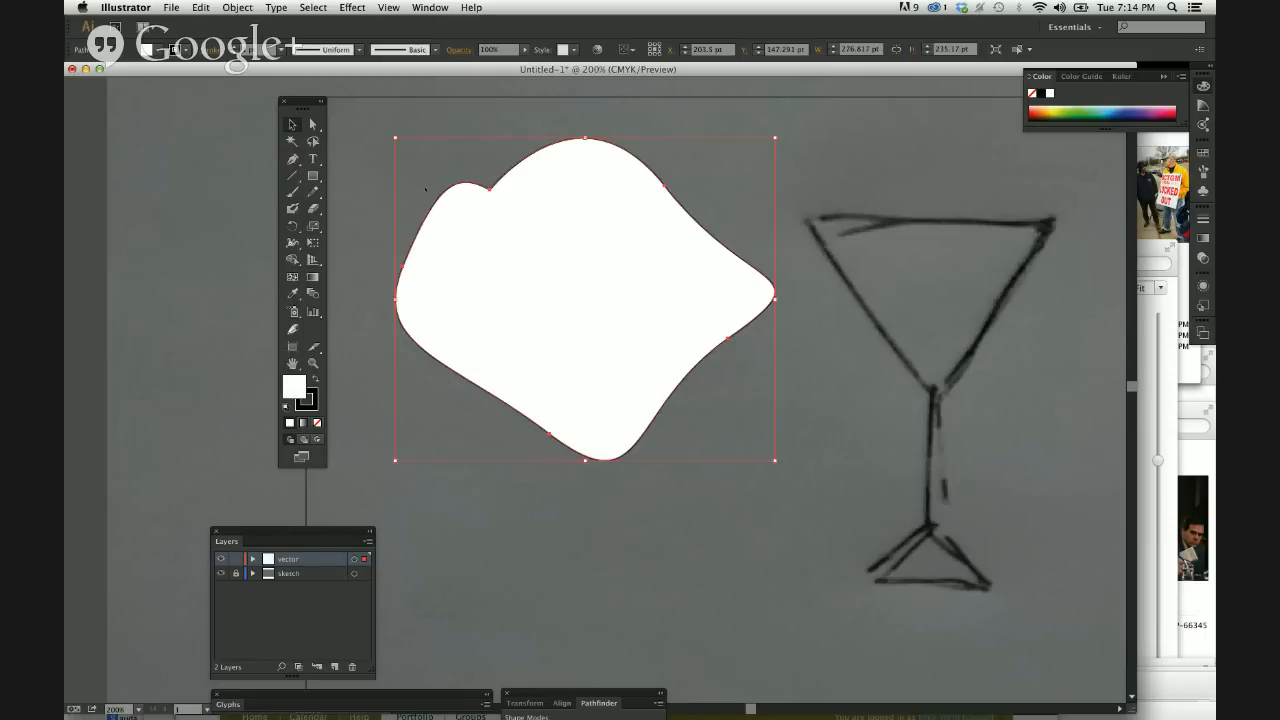
Select only the notch anchor of the white shape with Direct Selection, and move the whole shape lower with the Selection tool.
key("a")
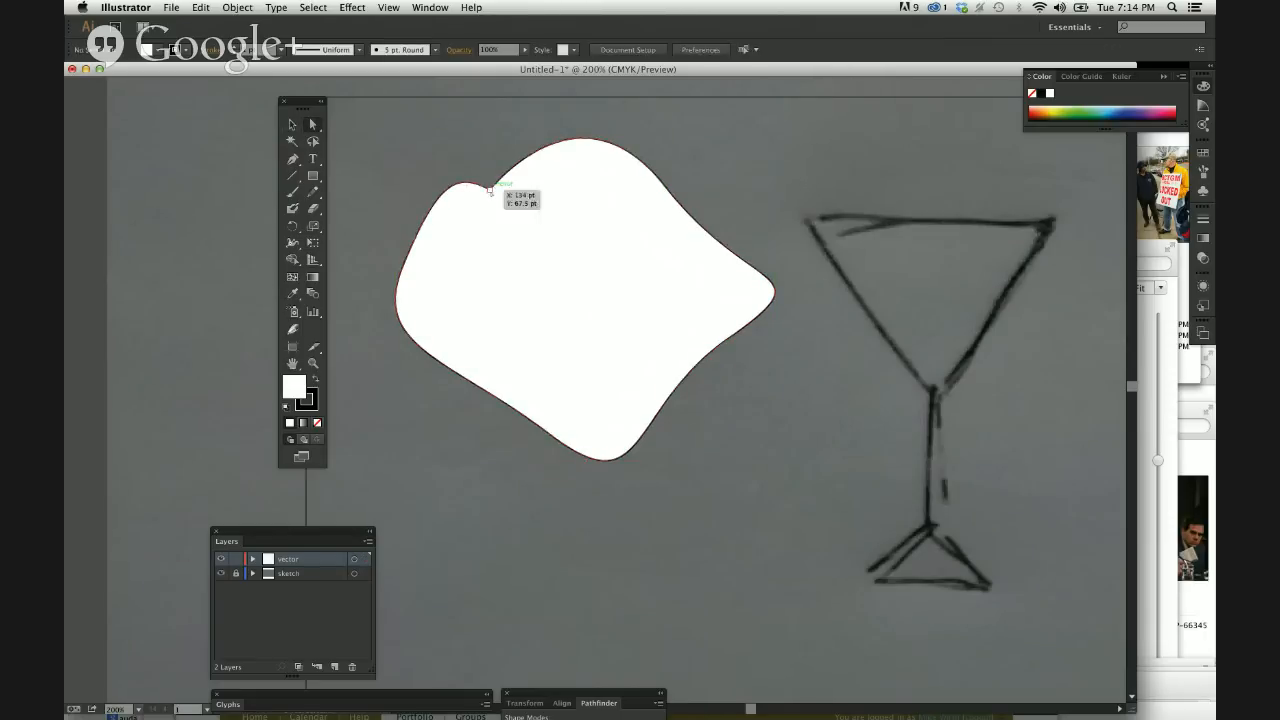
left_click(490, 187)
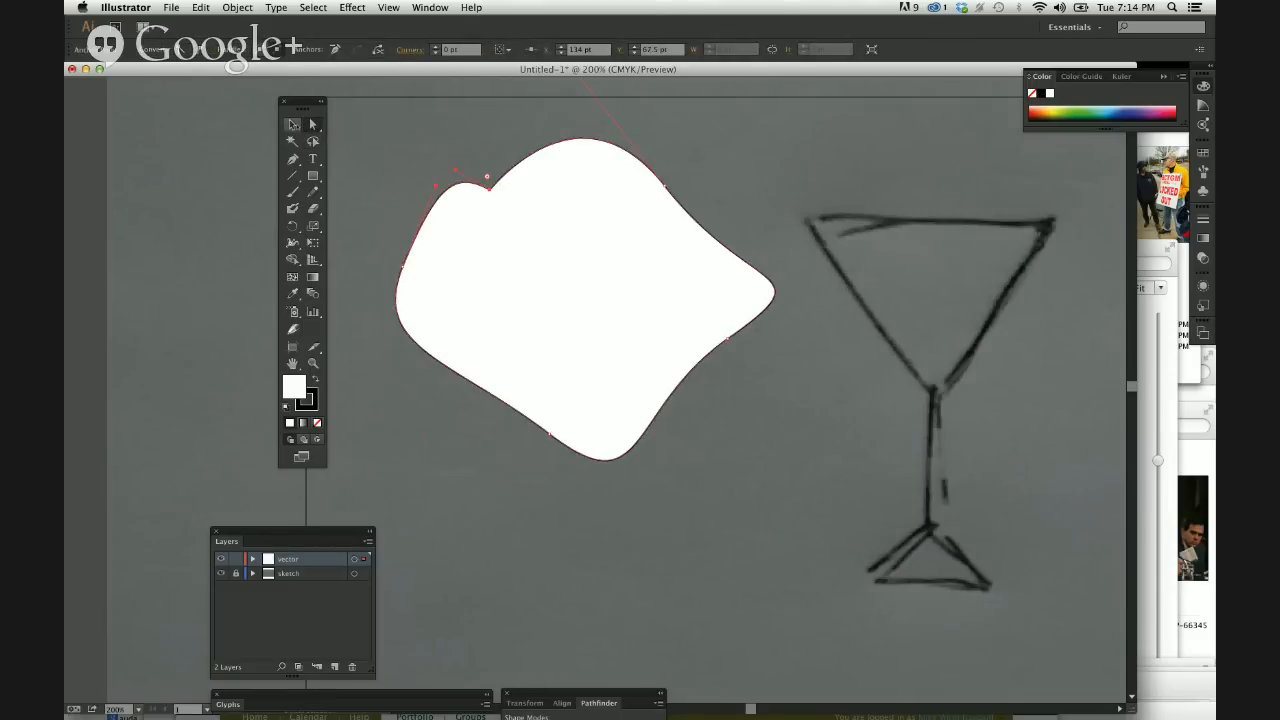
left_click(292, 124)
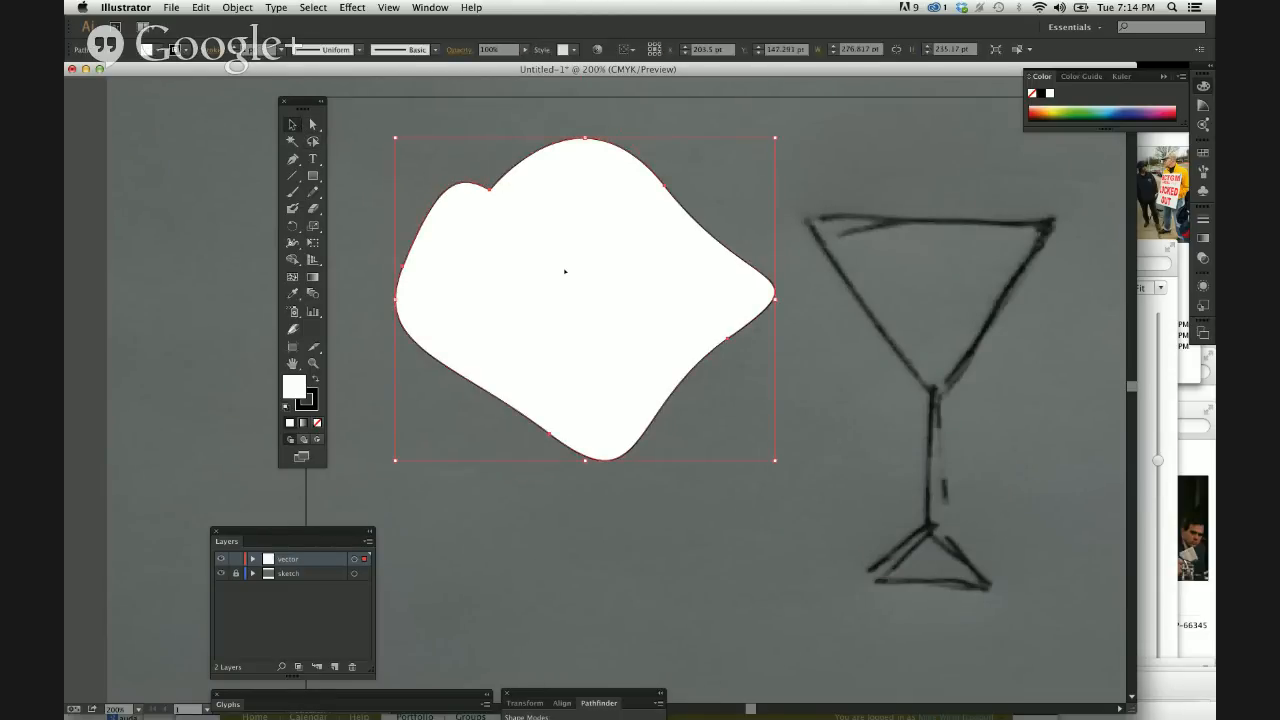
left_click_drag(565, 270, 548, 299)
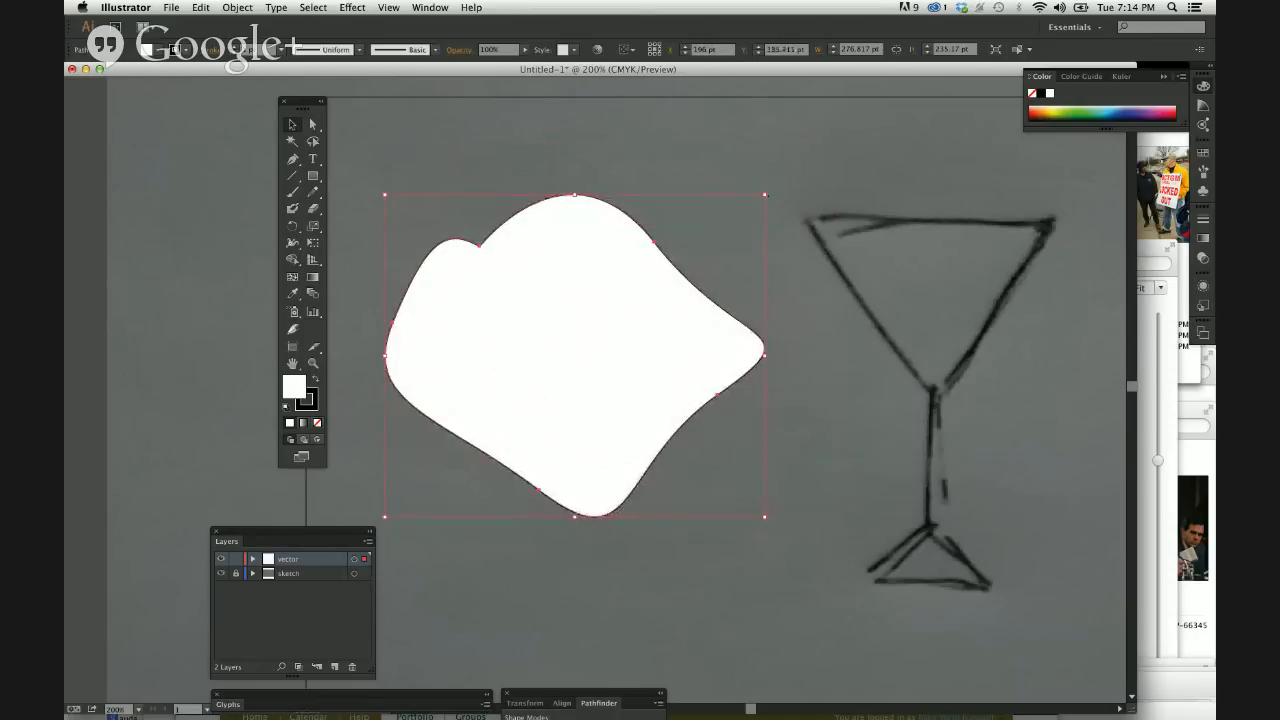
Try scaling the white shape wider and shorter from its upper-right corner, and undo the scaling.
left_click_drag(764, 194, 825, 249)
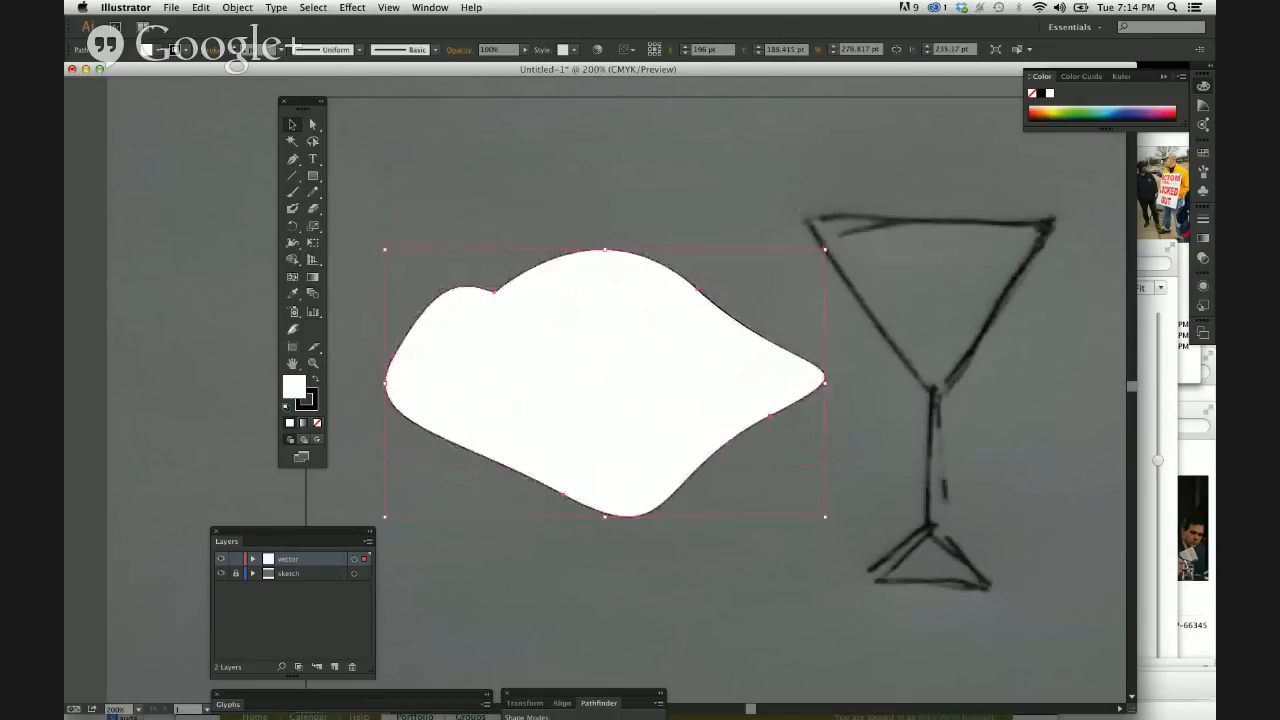
key("super+z")
Reshape the white shape with Direct Selection by individually moving its notch, lower-right, lower-left and left anchors, and raise the notch again.
left_click(313, 124)
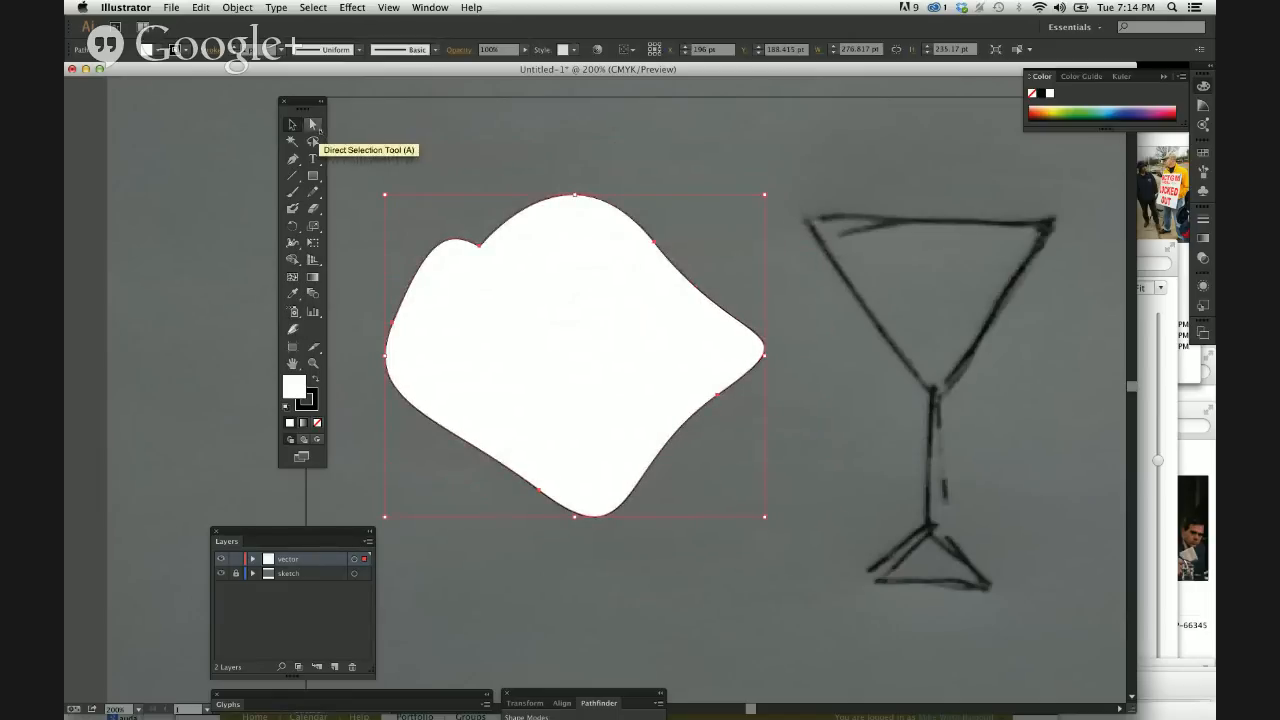
left_click(312, 129)
left_click(477, 233)
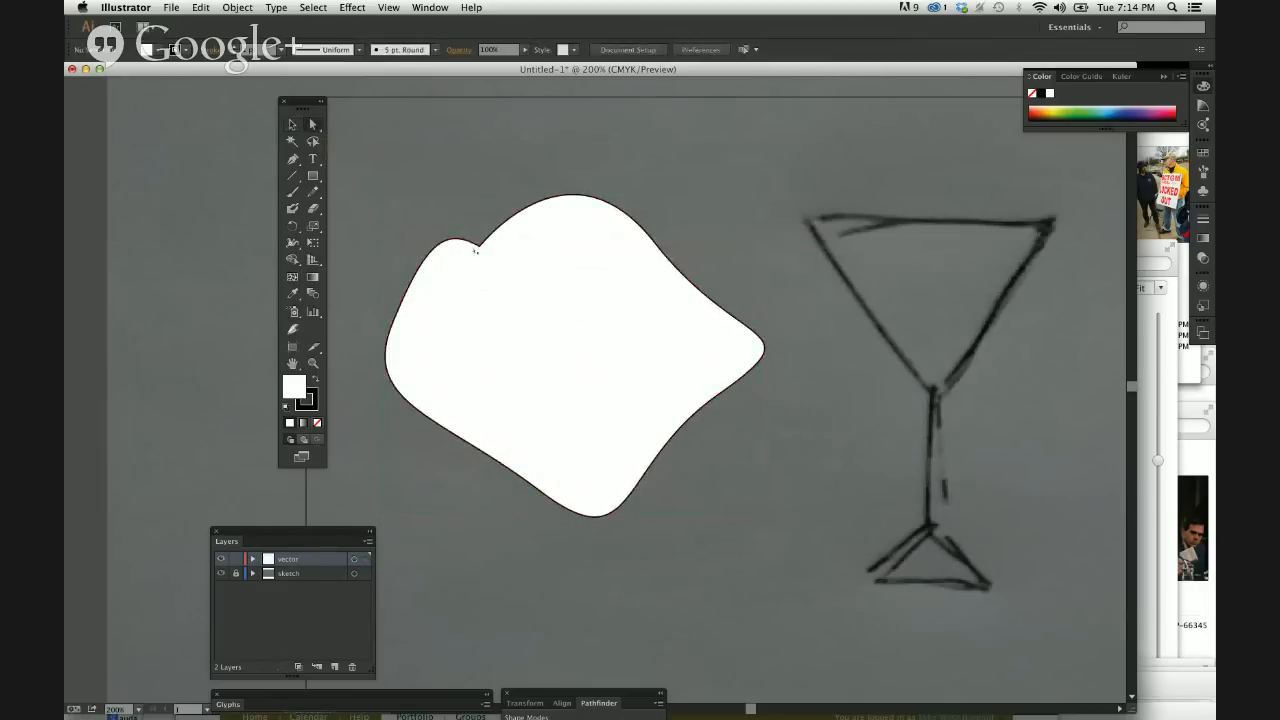
left_click_drag(479, 246, 561, 387)
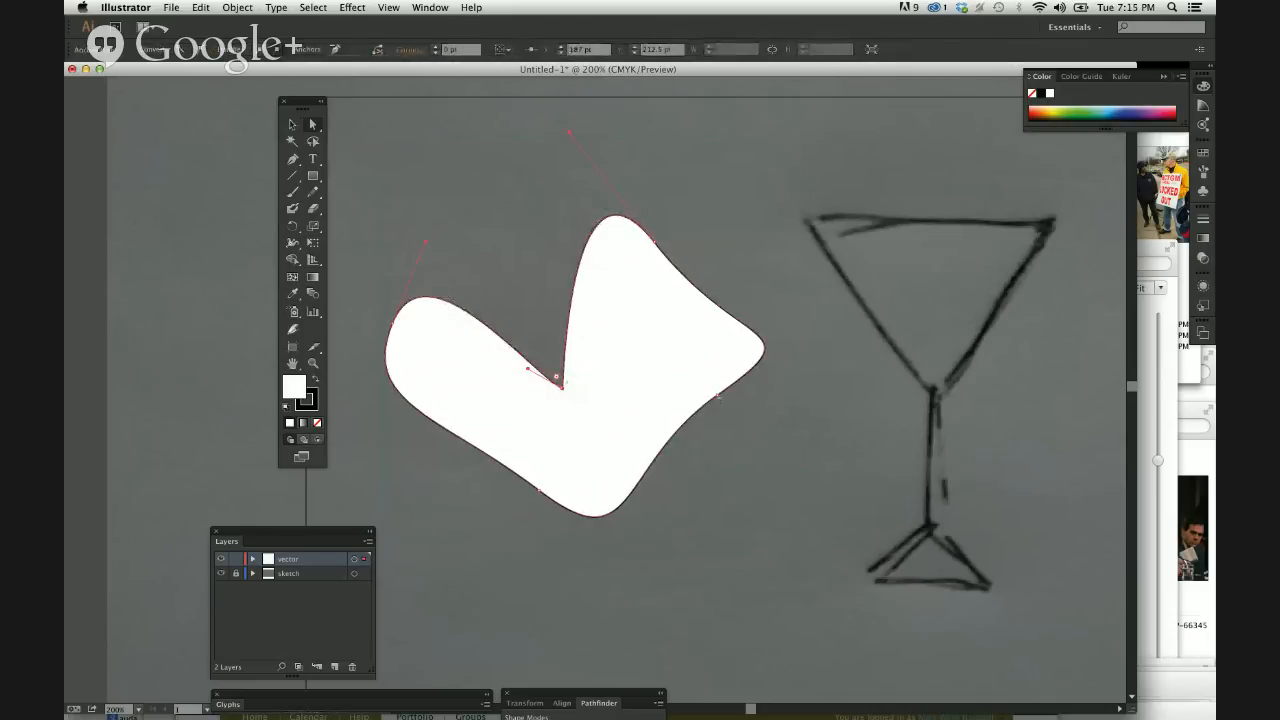
left_click_drag(718, 395, 744, 442)
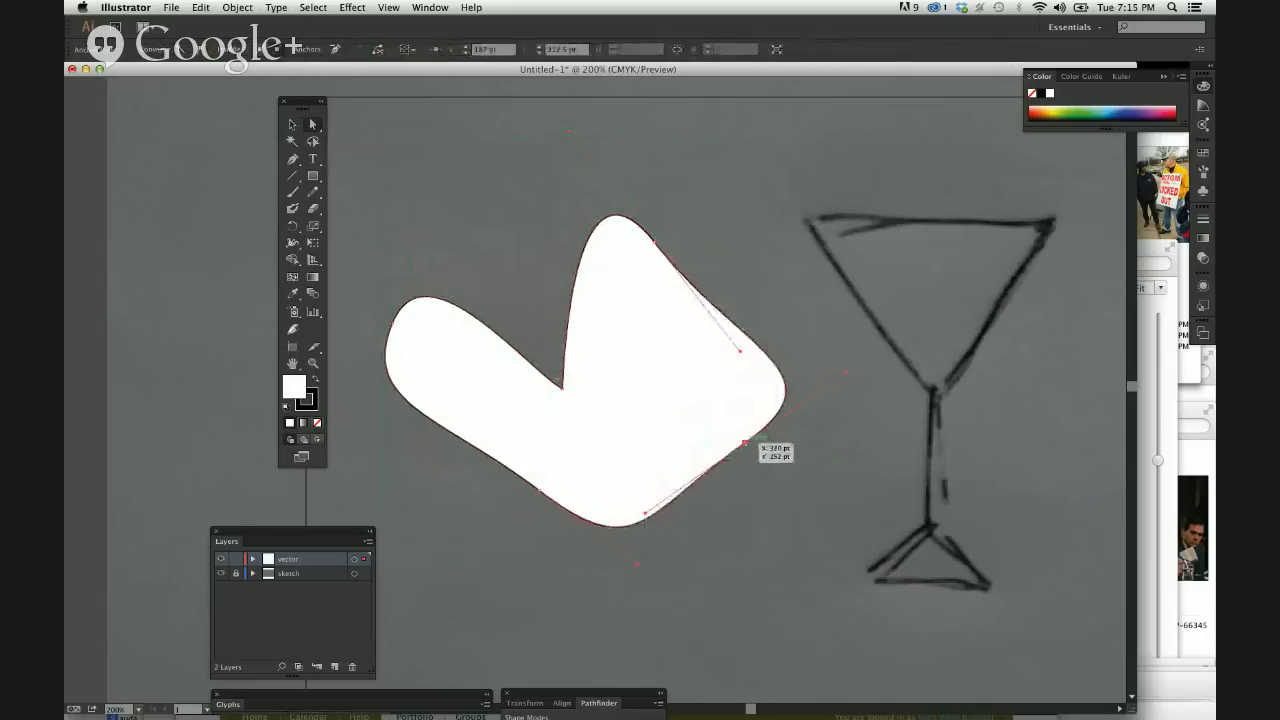
left_click_drag(540, 490, 444, 494)
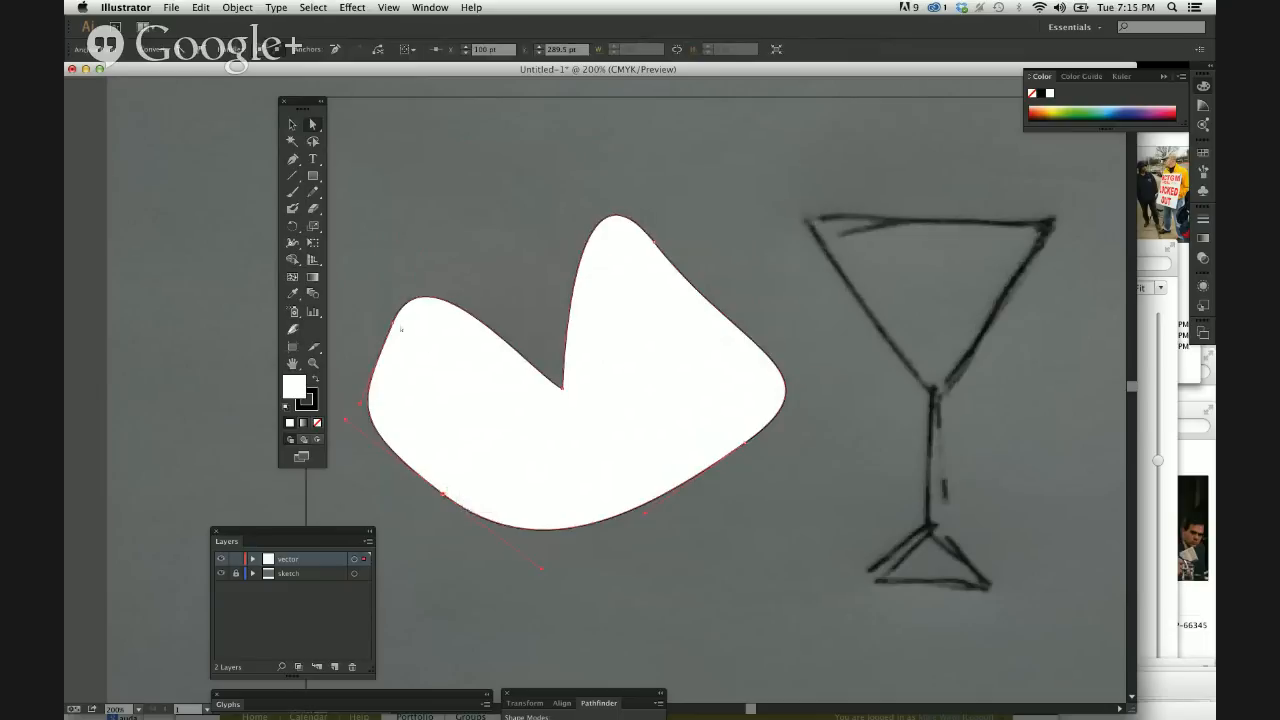
left_click_drag(397, 325, 442, 386)
left_click_drag(545, 356, 510, 261)
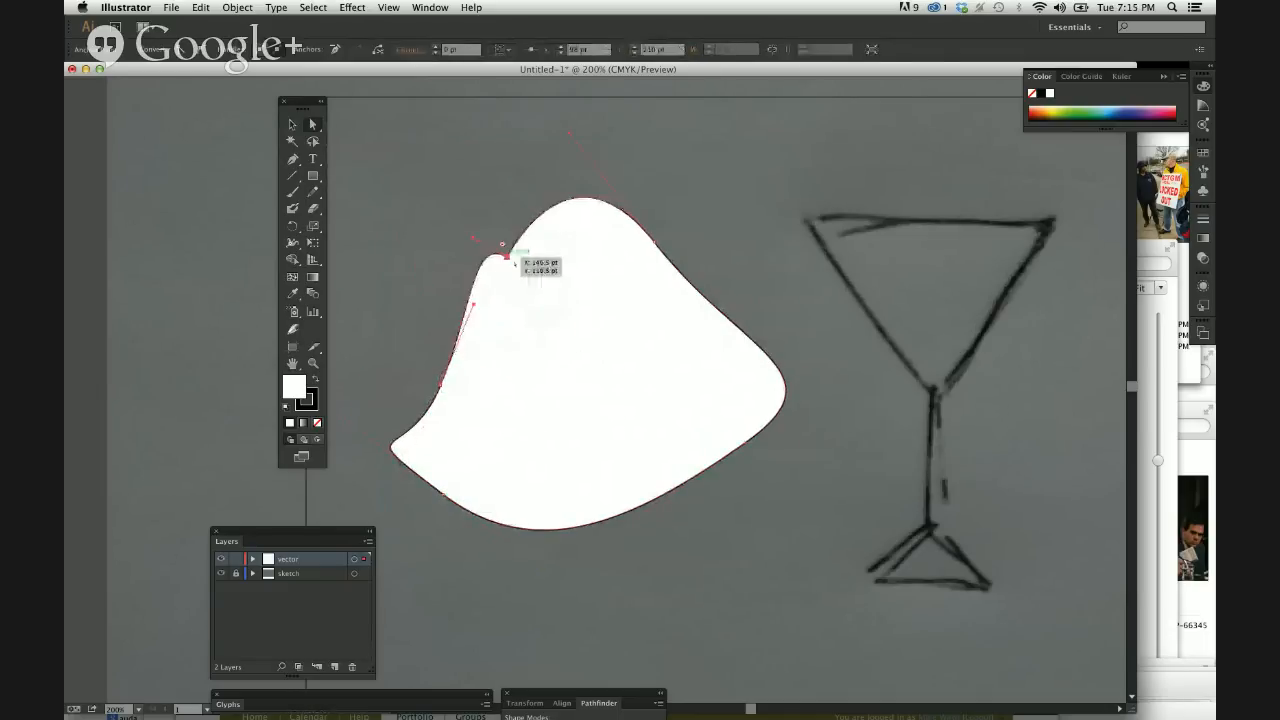
Move the white shape's upper-right anchor inward, and swing the direction handles around it to form a rounded lobe.
left_click_drag(655, 245, 637, 317)
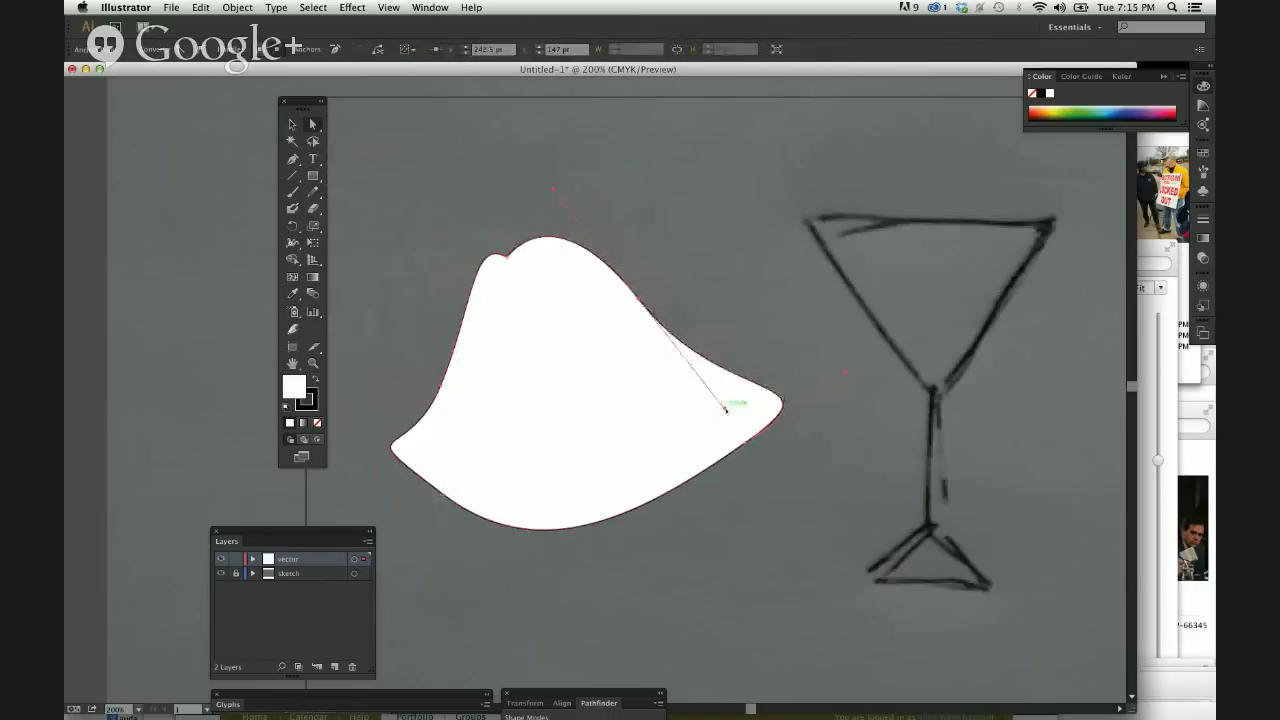
left_click_drag(726, 409, 734, 209)
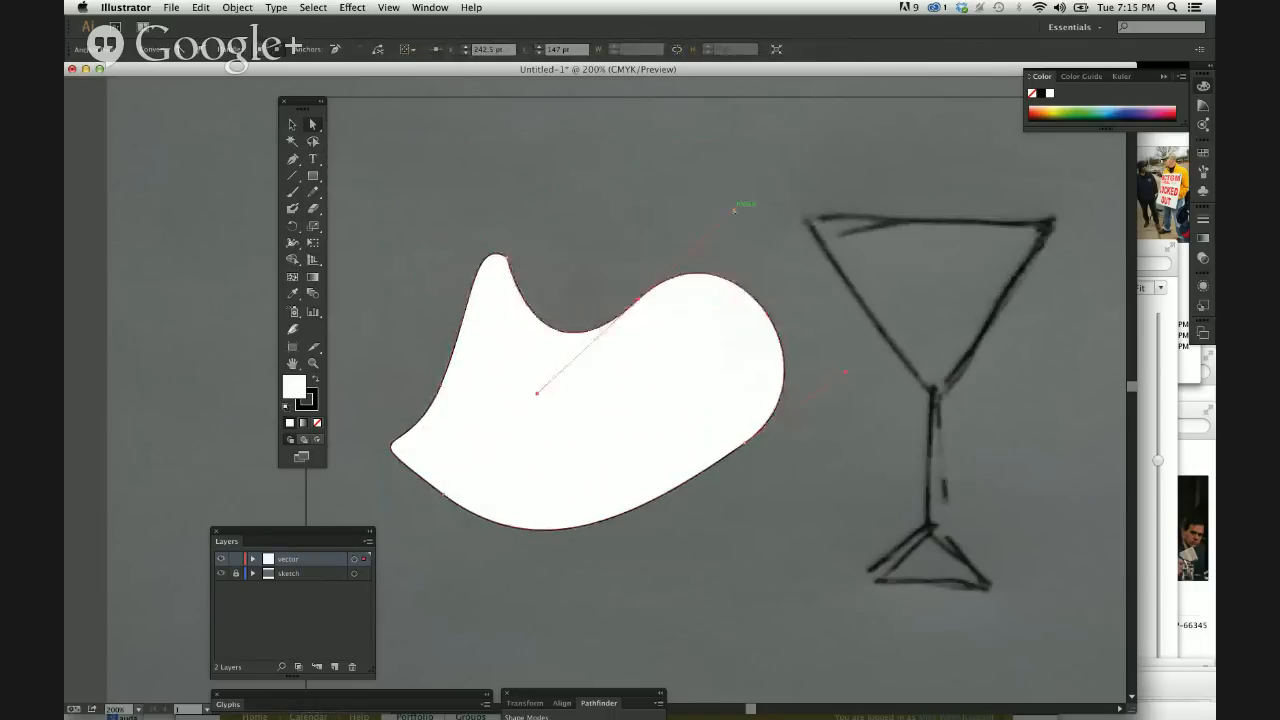
left_click_drag(848, 368, 797, 342)
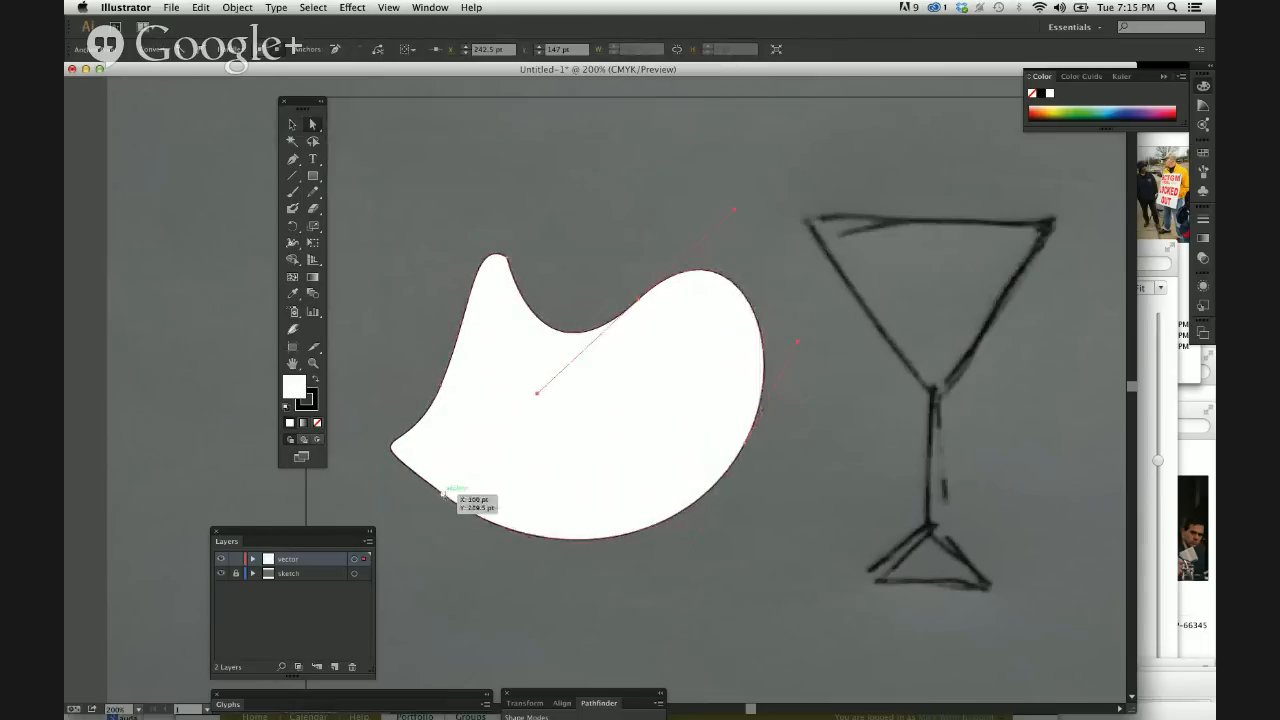
Move the white shape's lower-left and left anchors, and adjust direction handles to round its left side and arch the curve beside the notch.
left_click_drag(441, 493, 466, 527)
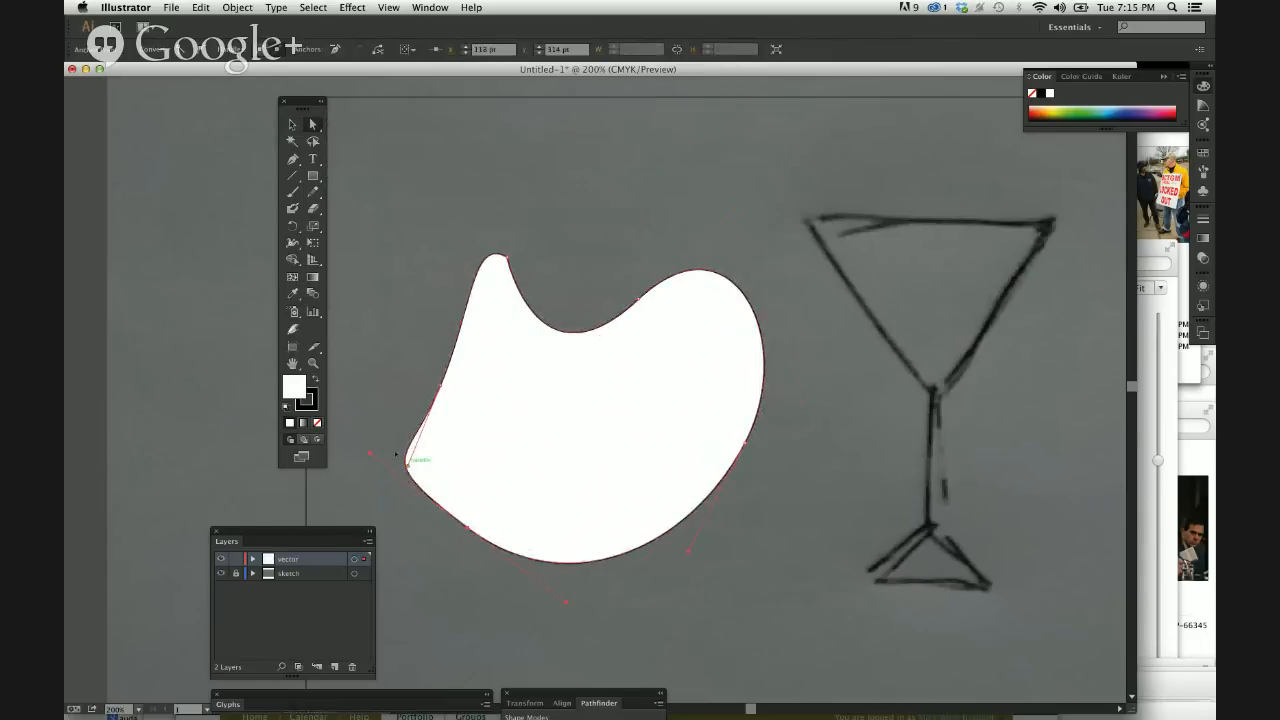
left_click_drag(407, 465, 374, 434)
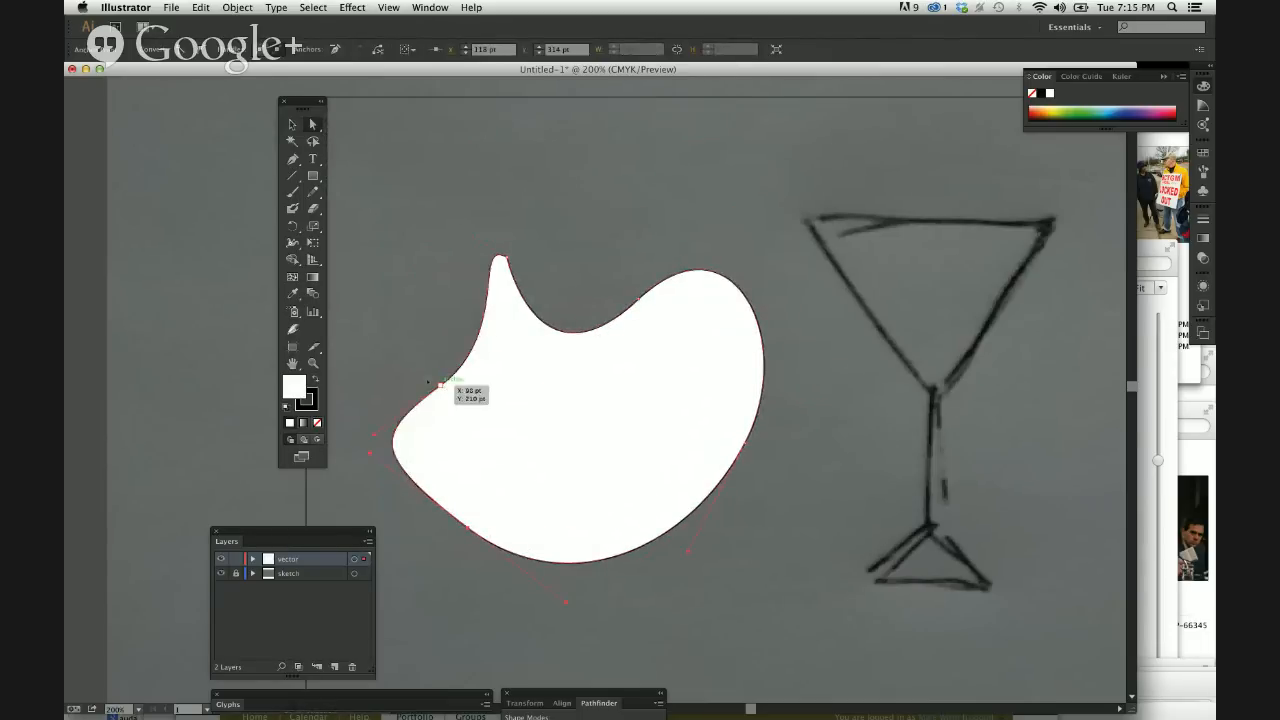
left_click_drag(445, 387, 383, 278)
left_click(508, 259)
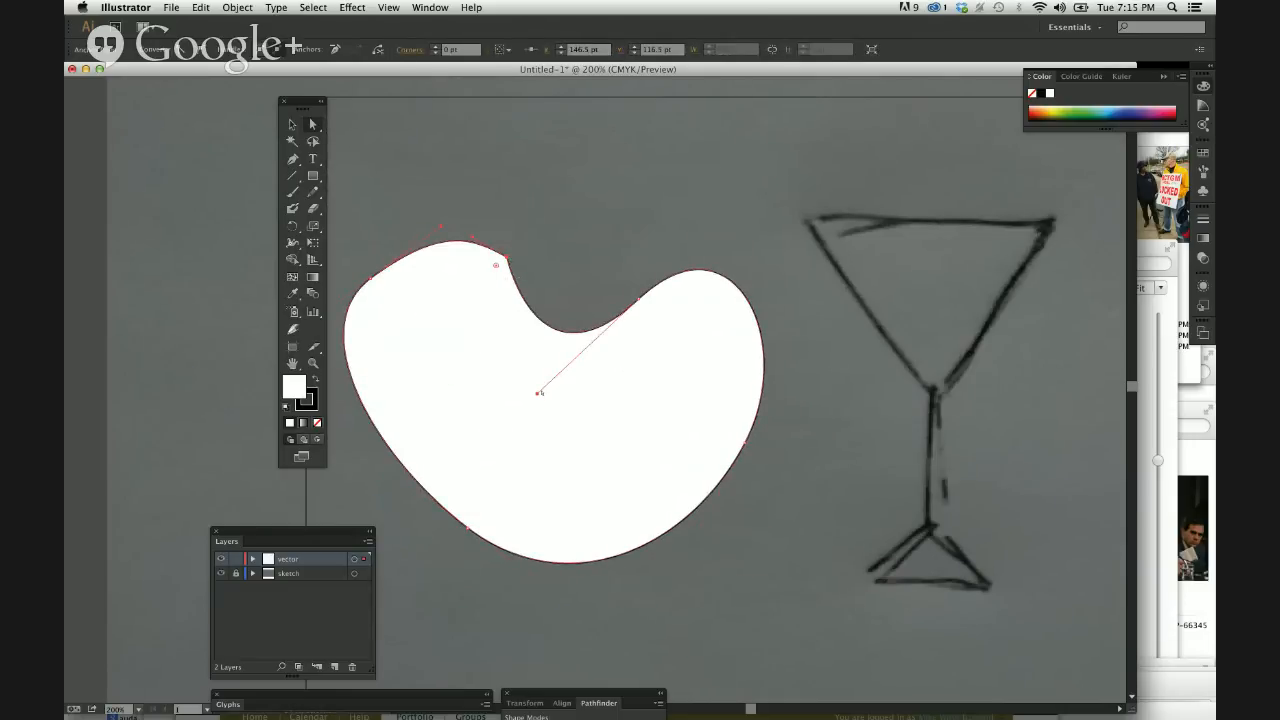
left_click_drag(537, 395, 580, 212)
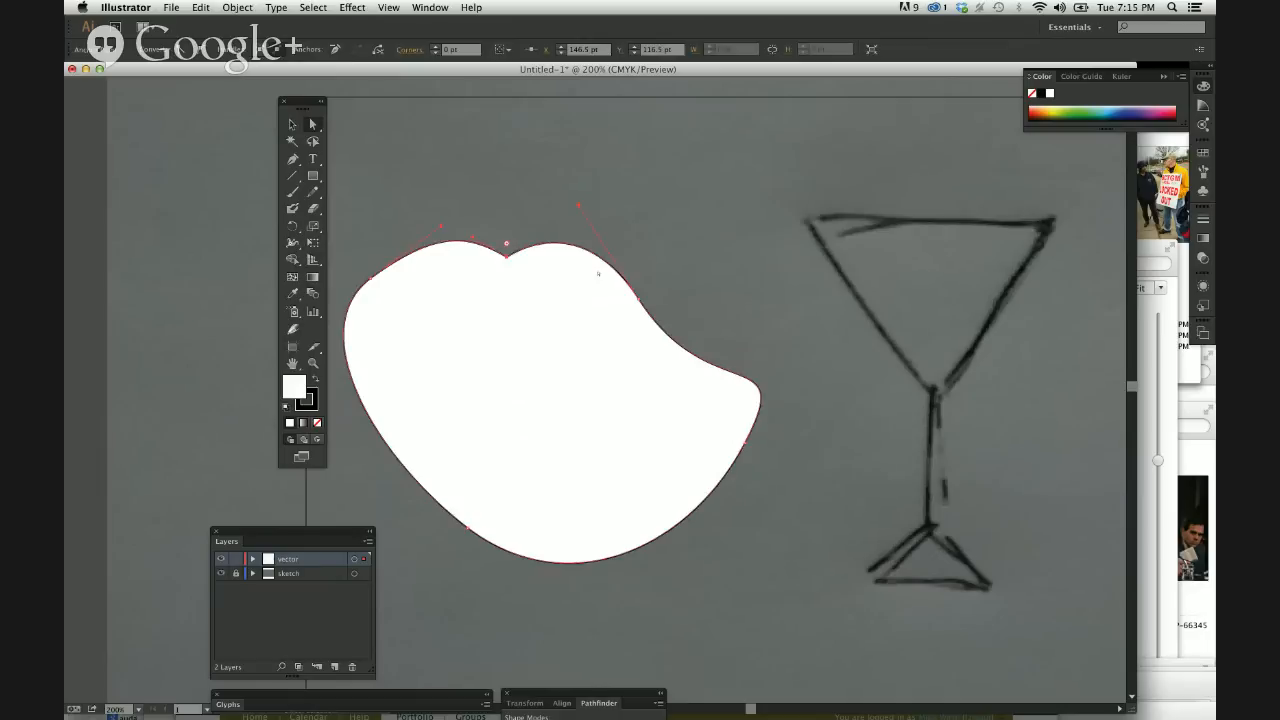
Delete the entire white practice shape from the vector layer.
left_click(538, 391)
key("Delete")
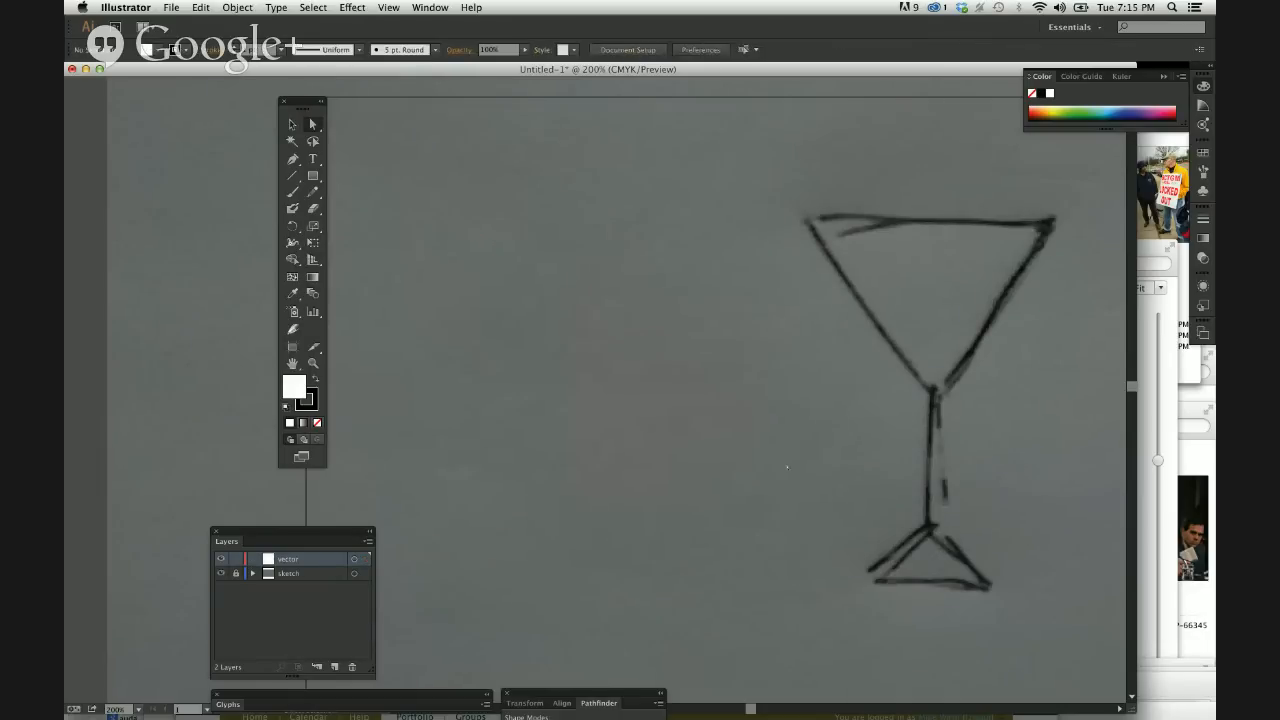
Trace the martini glass sketch with the Pen tool as a closed straight-edged path of eight anchors, about 180 by 262 pt.
scroll(787, 466, "right", 5)
key("p")
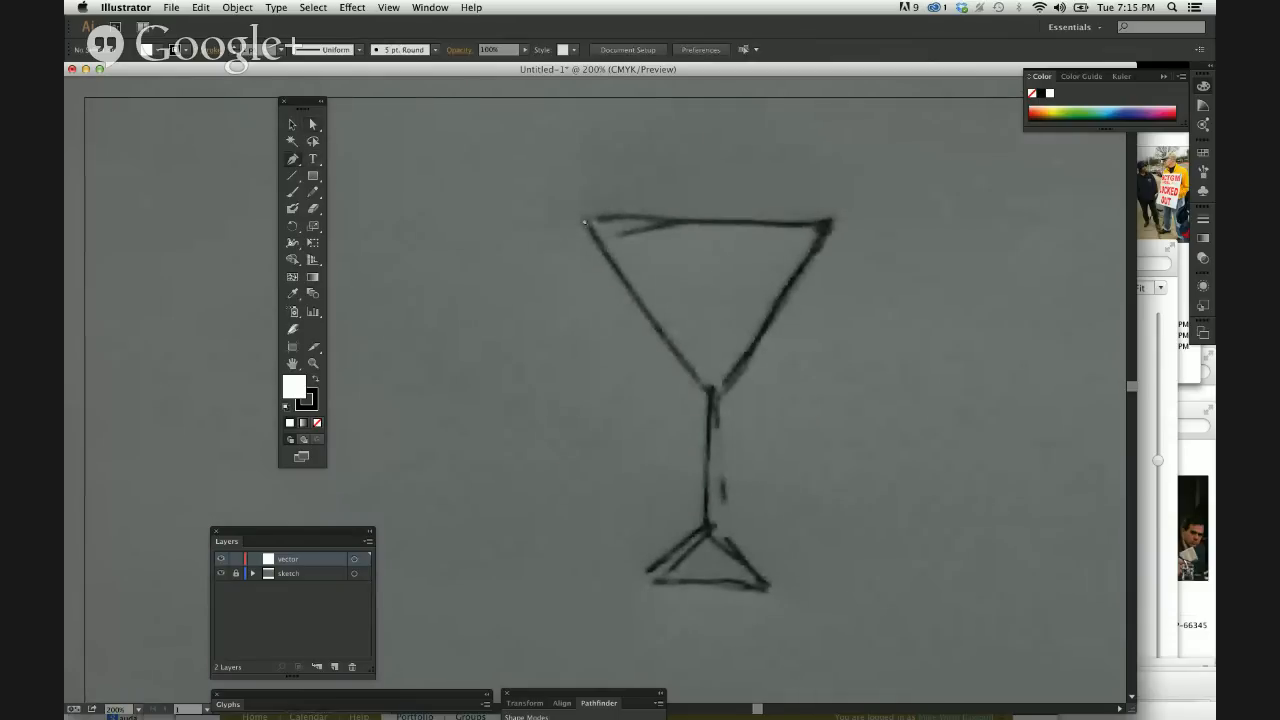
left_click(585, 219)
left_click(710, 394)
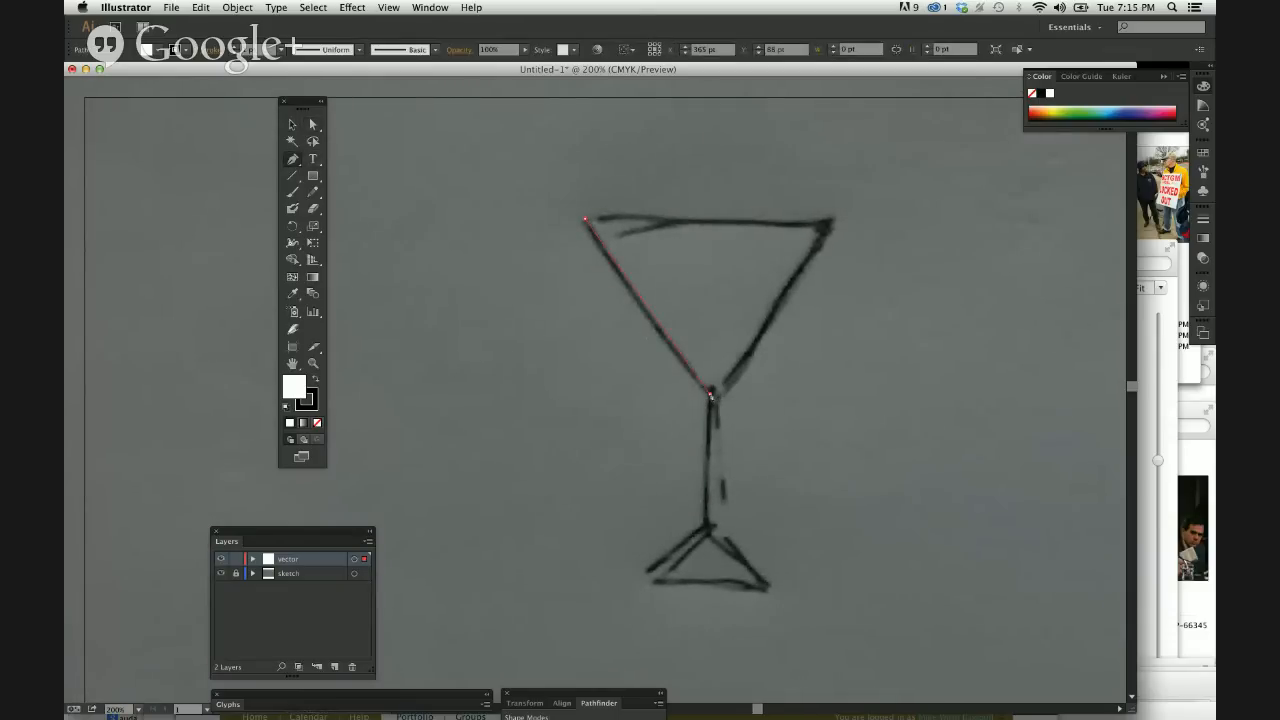
left_click(705, 527)
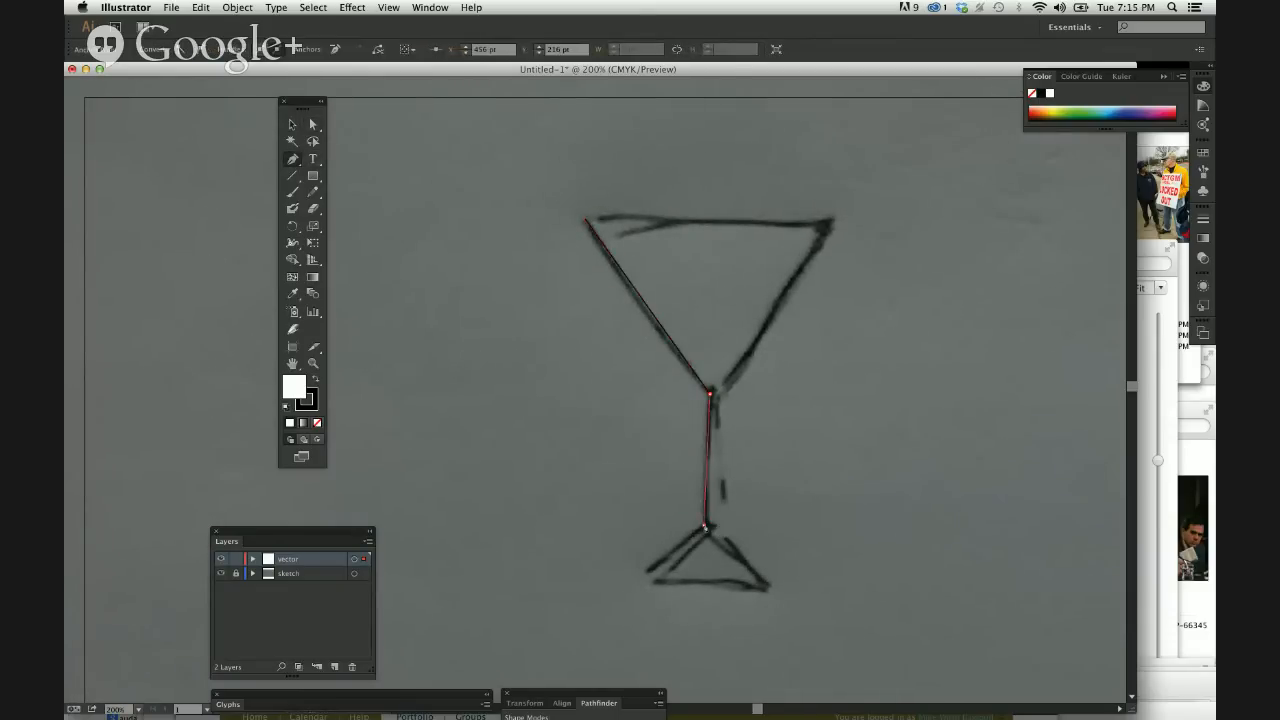
left_click(648, 577)
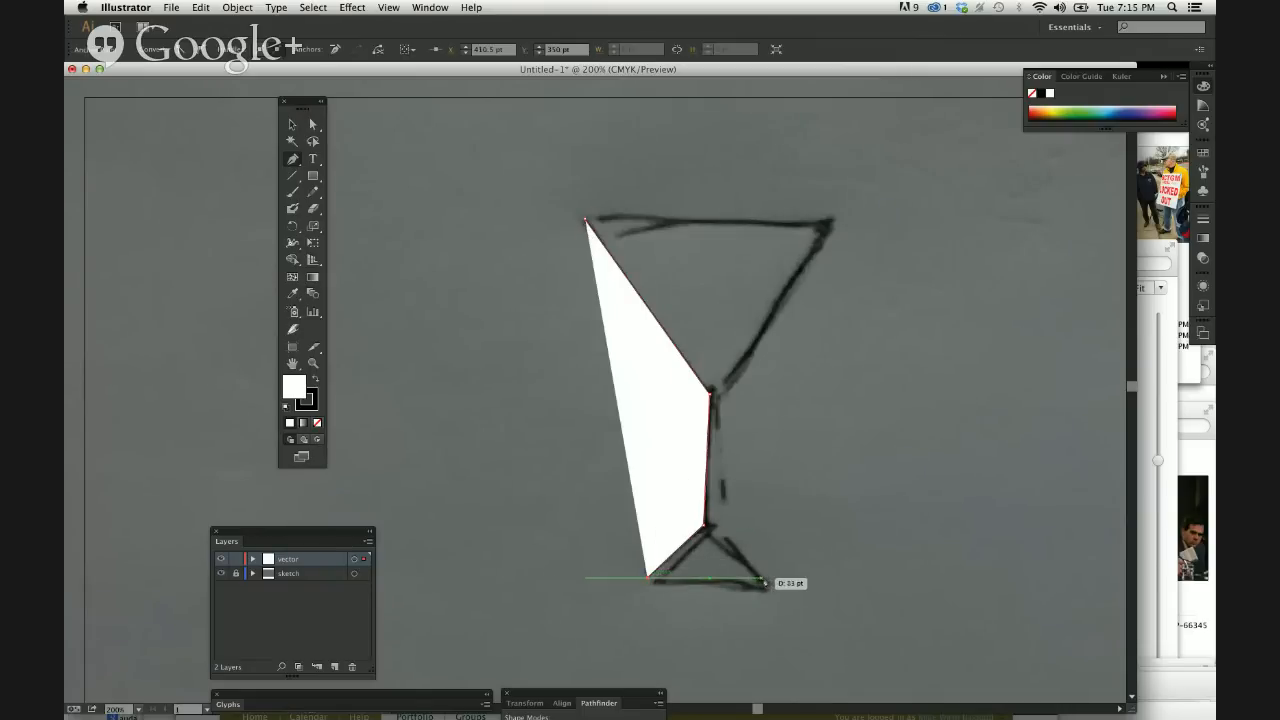
left_click(765, 581)
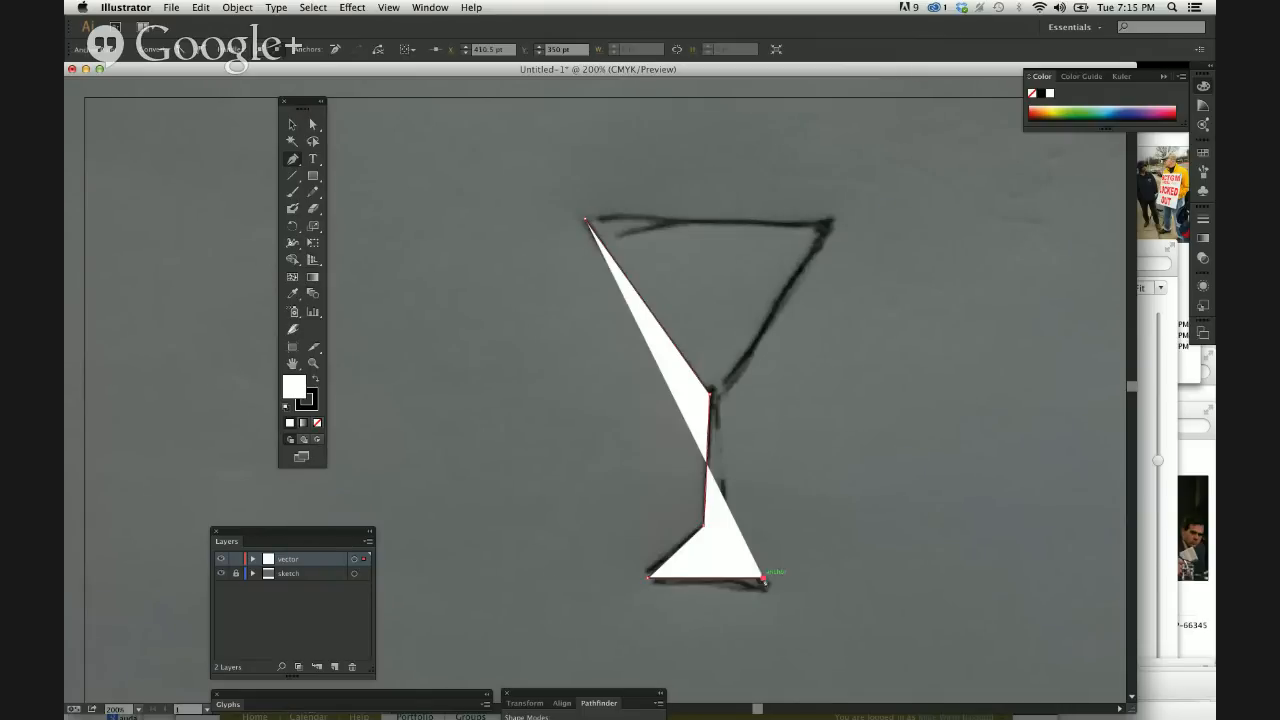
left_click(707, 524)
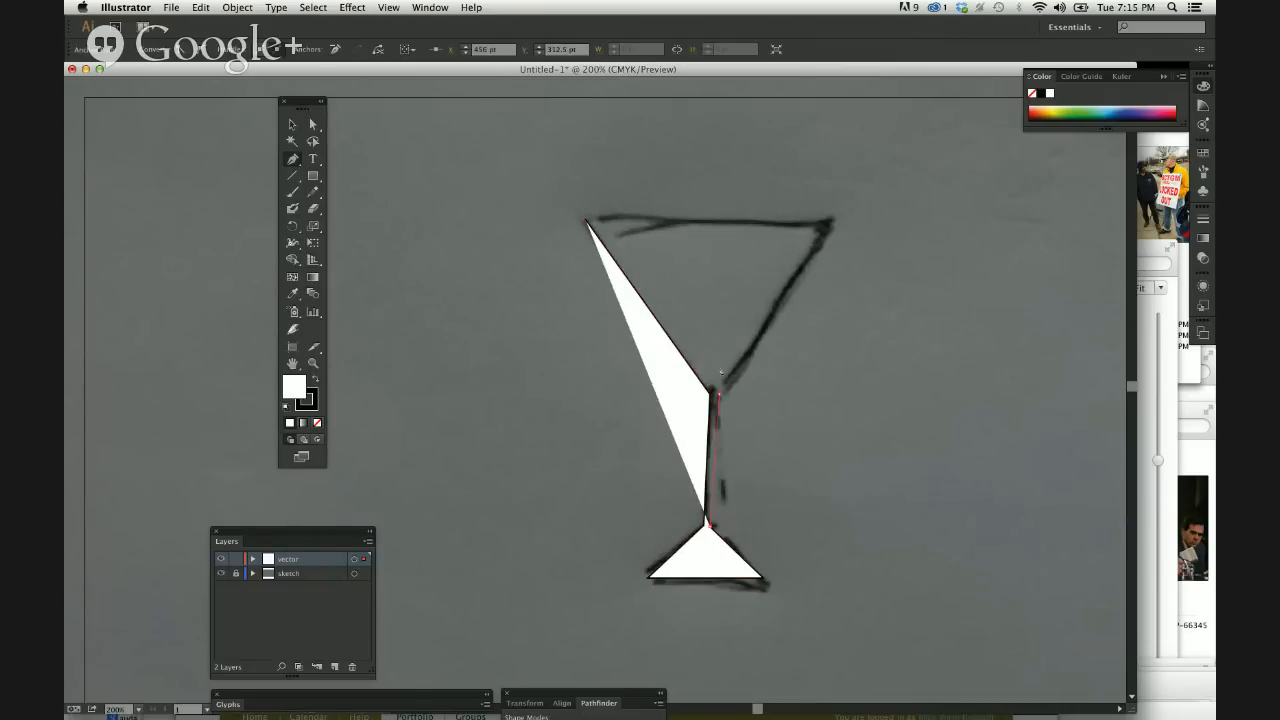
left_click(715, 393)
left_click(830, 219)
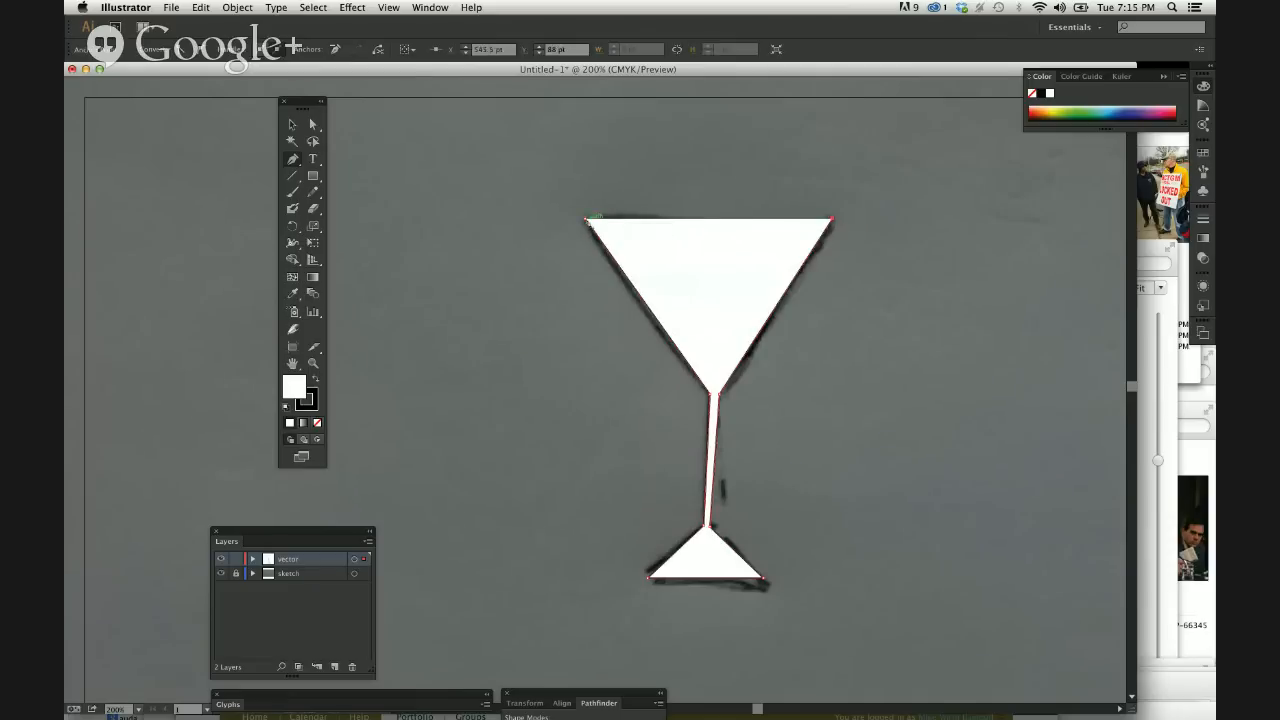
left_click(587, 219)
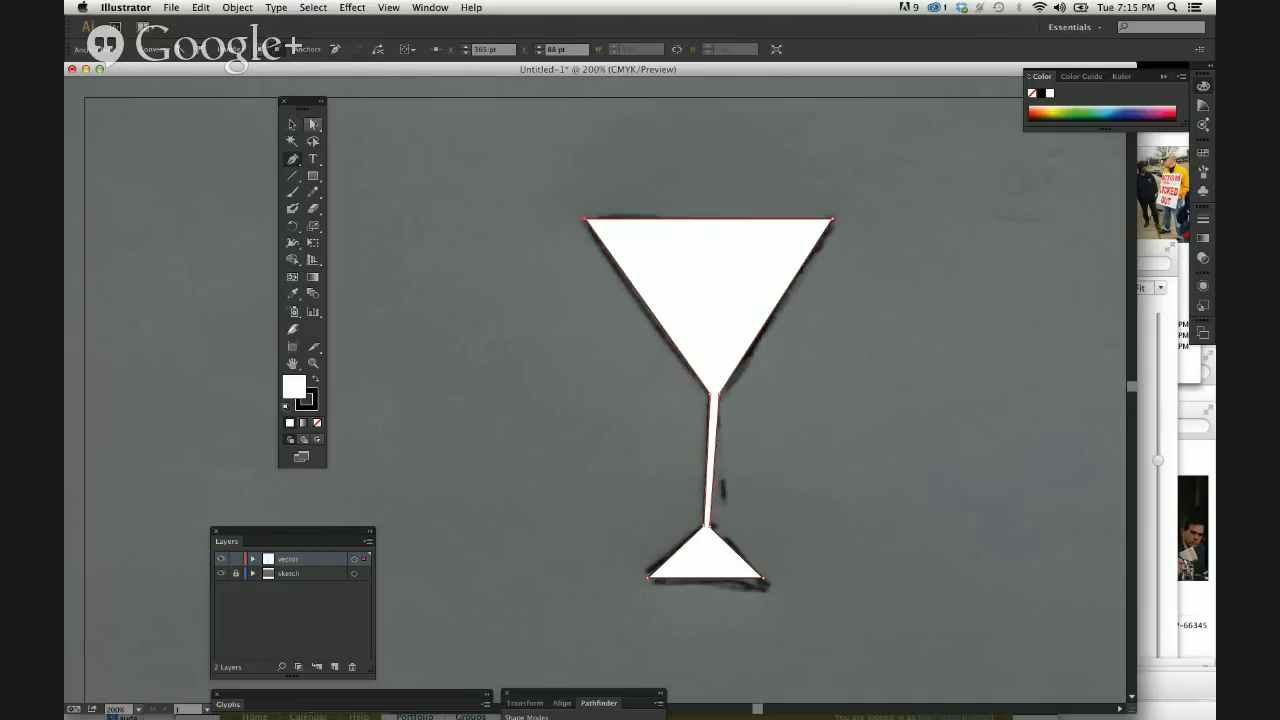
Lower the two anchors at the bottom of the stem to flatten the foot, and move the foot's right corner slightly outward.
left_click(312, 124)
left_click(424, 241)
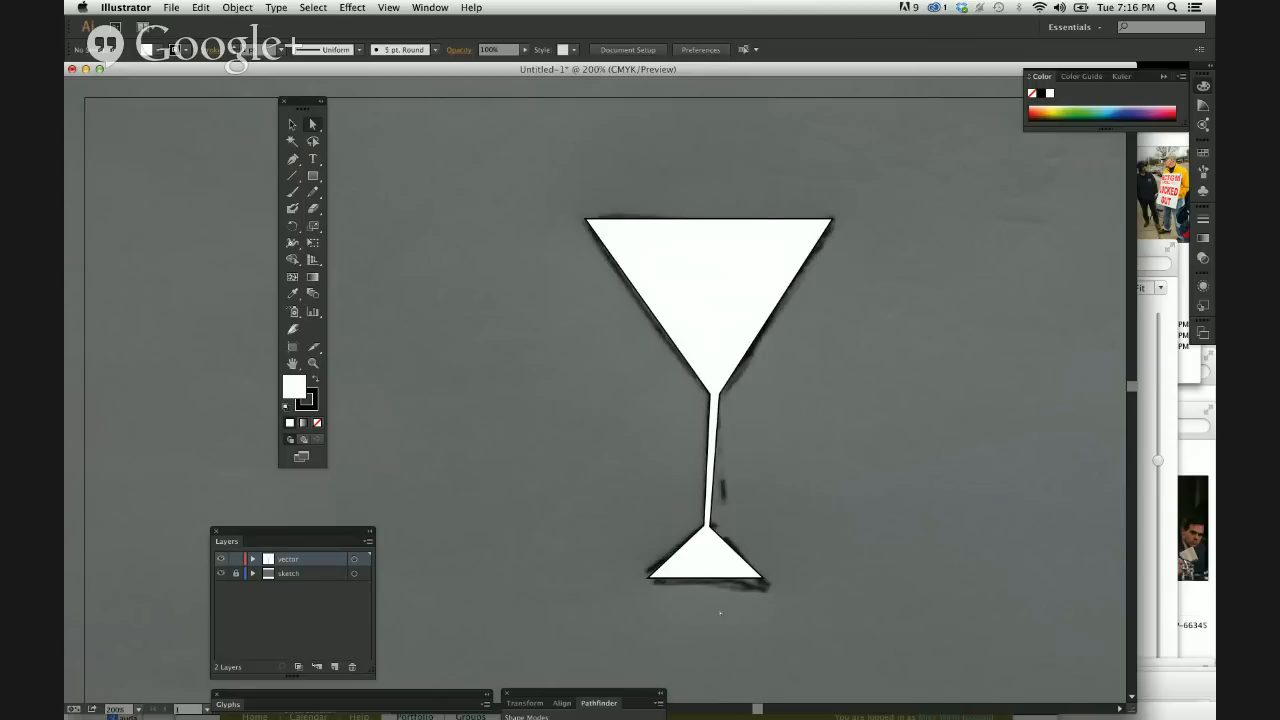
left_click_drag(705, 513, 726, 549)
left_click(714, 531)
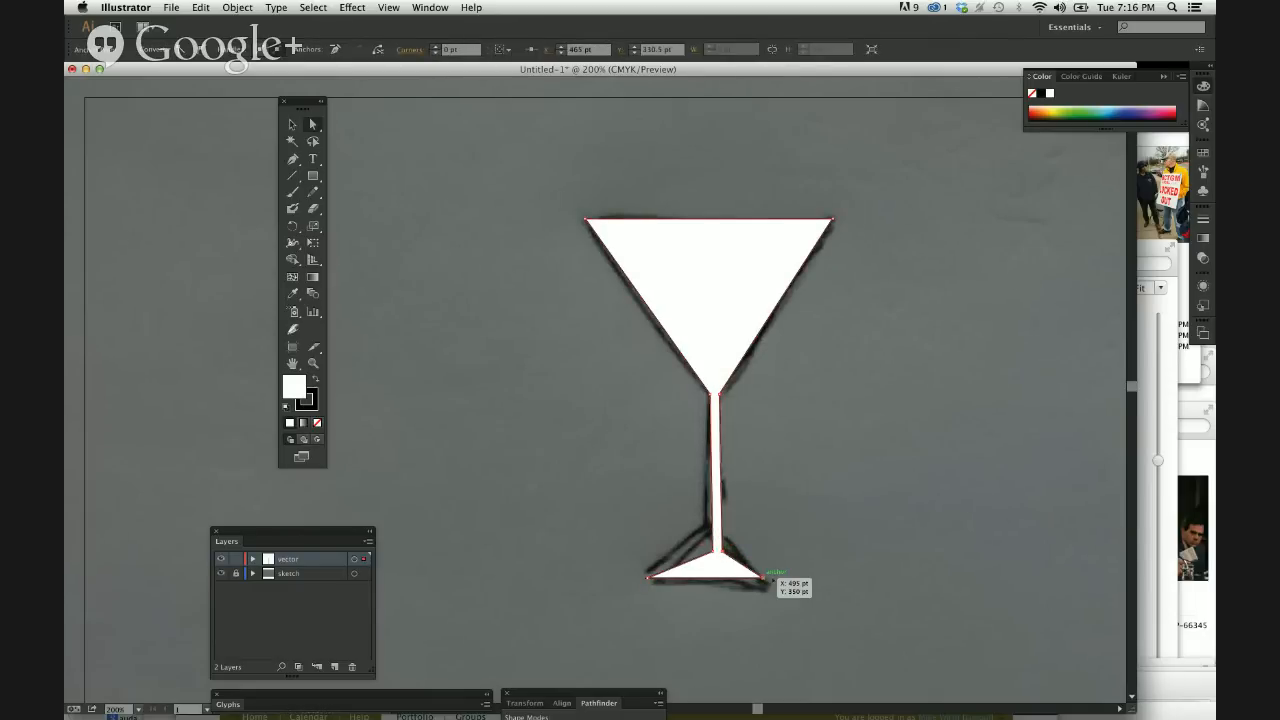
left_click_drag(763, 578, 773, 578)
left_click(855, 550)
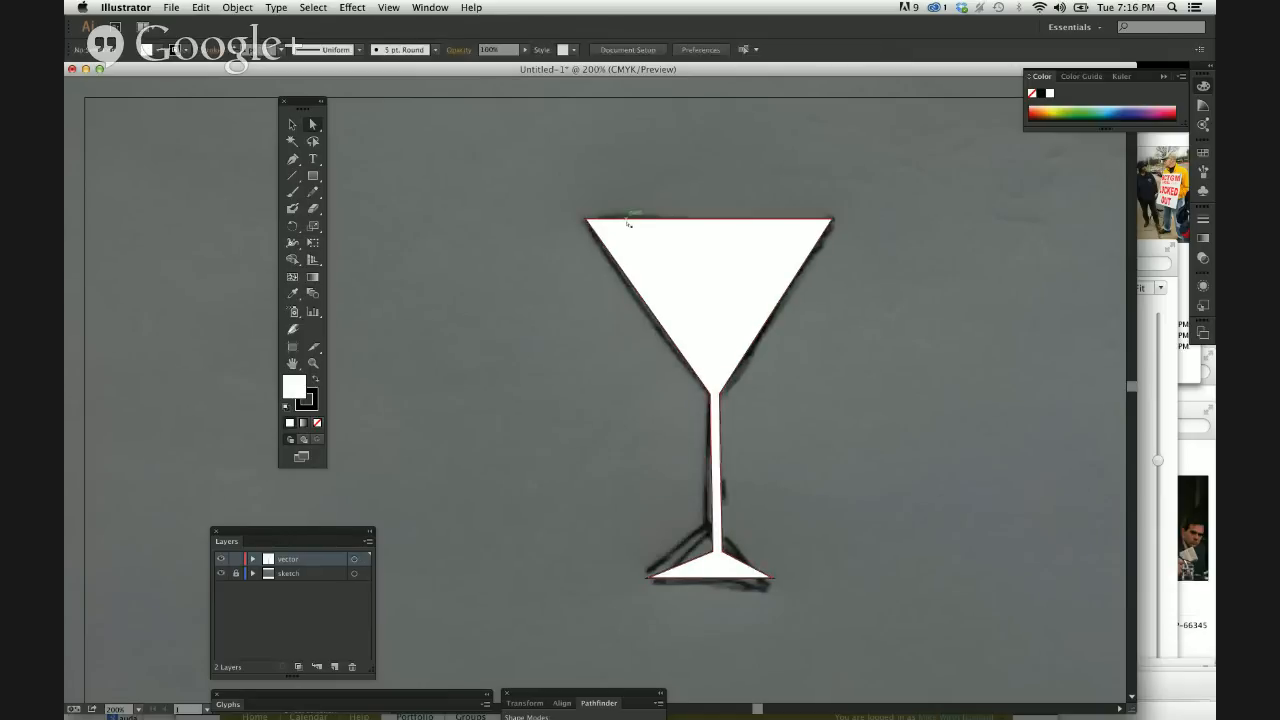
Select only the two anchors where the glass bowl meets the stem, and raise them together straight up.
left_click(699, 354)
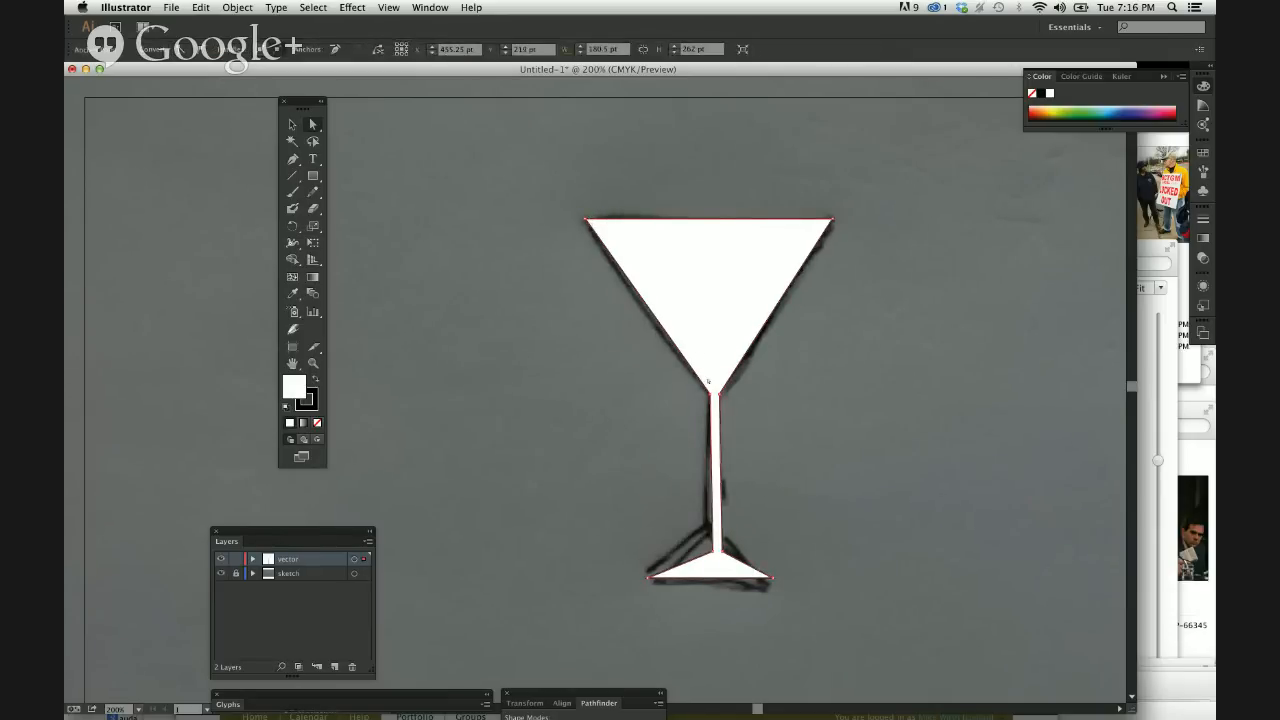
key("super+plus")
key("super+plus")
key("super+plus")
key("super+plus")
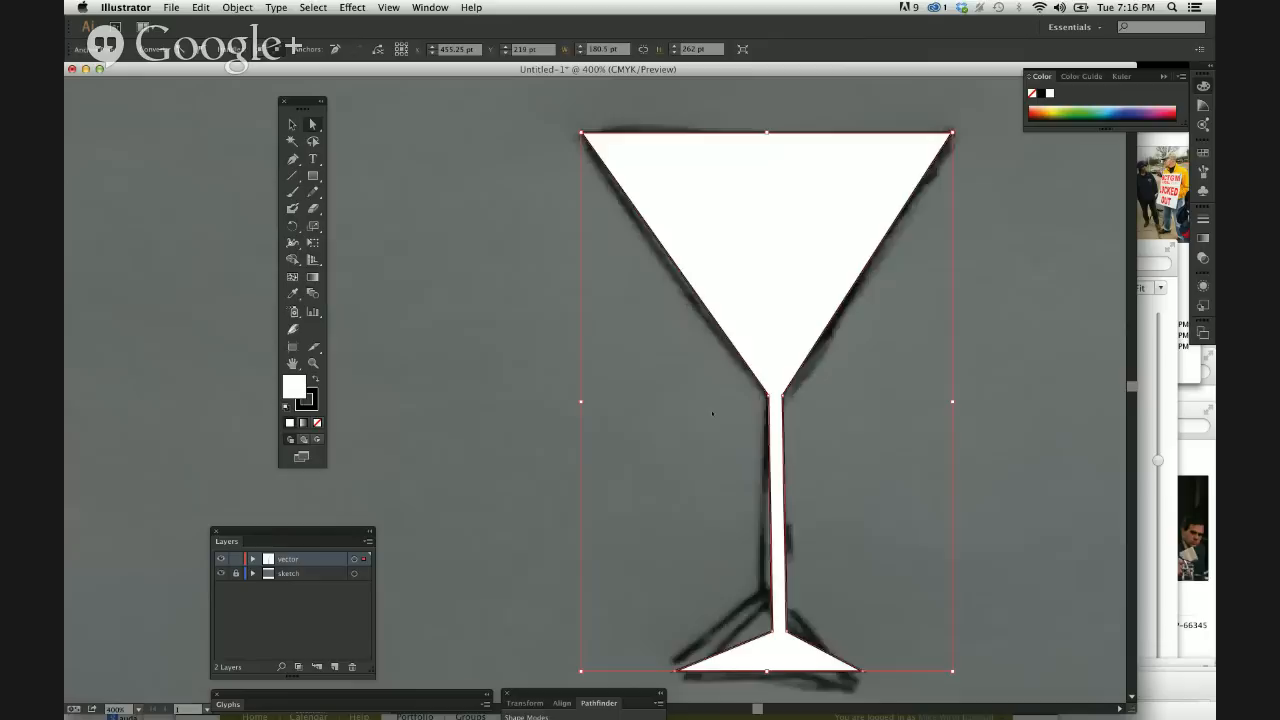
scroll(713, 413, "right", 7)
scroll(713, 413, "right", 2)
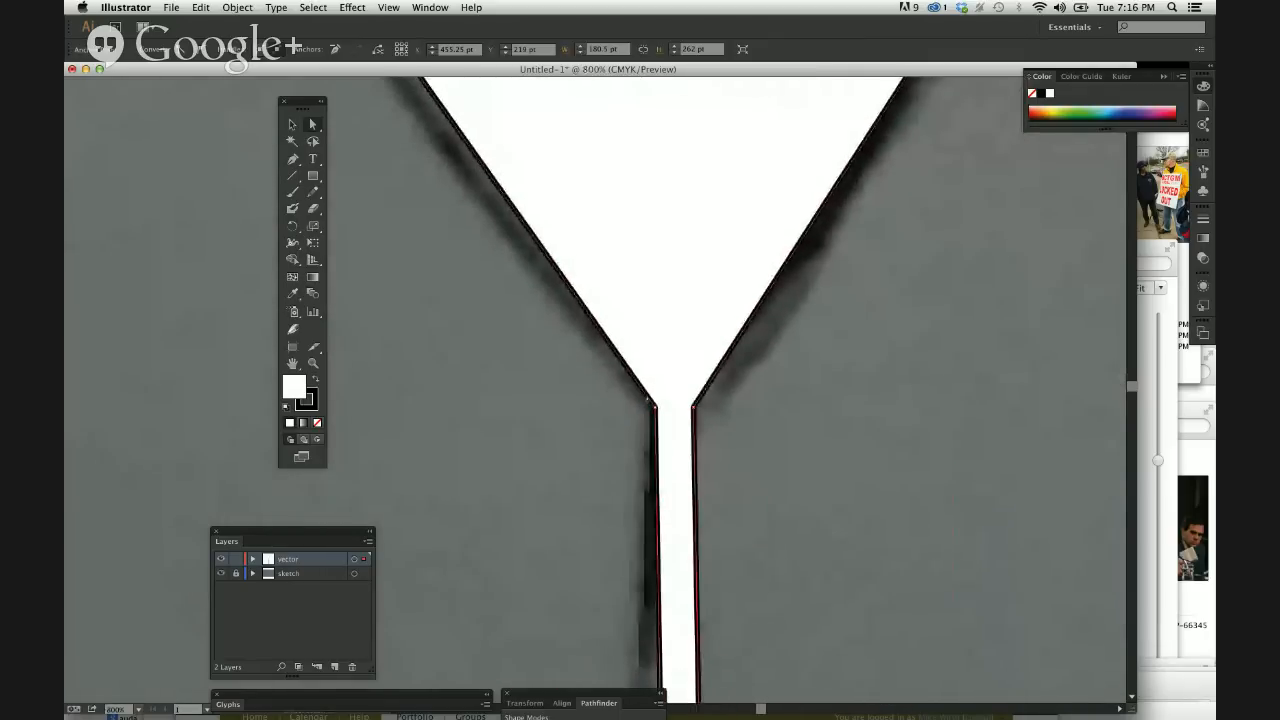
left_click(656, 407)
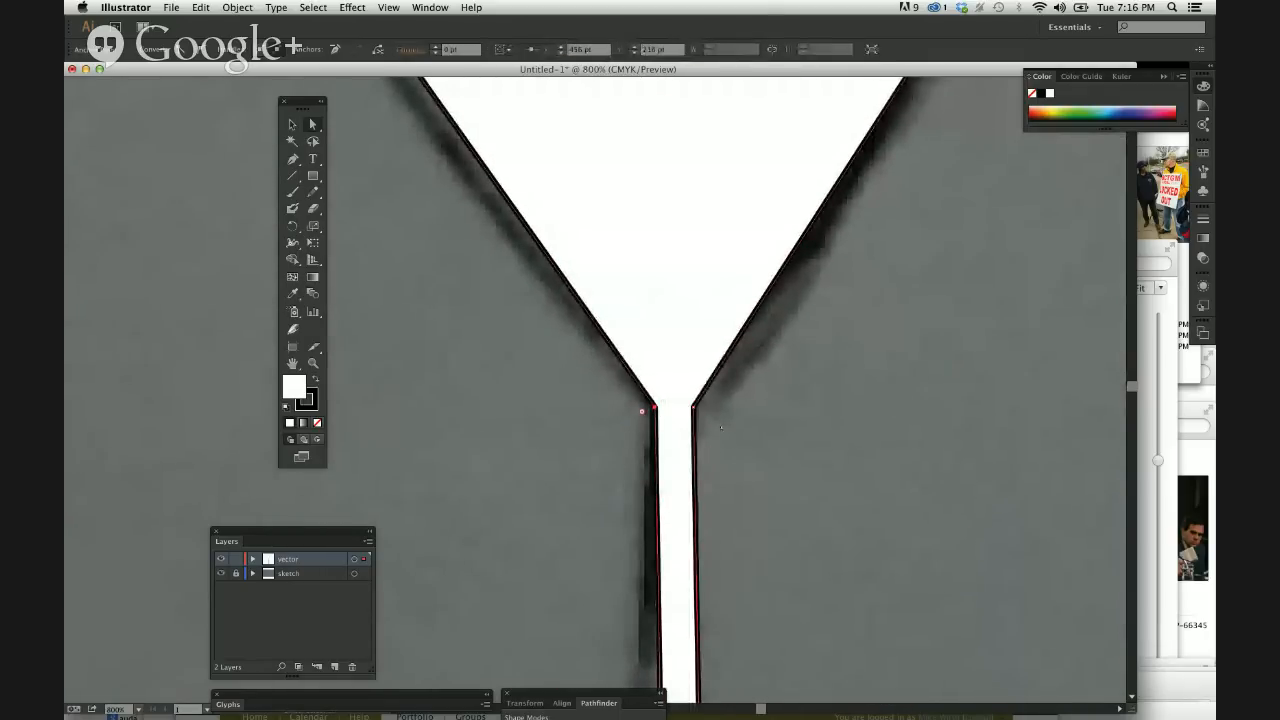
left_click(645, 410)
left_click(655, 408)
left_click(694, 408, "shift")
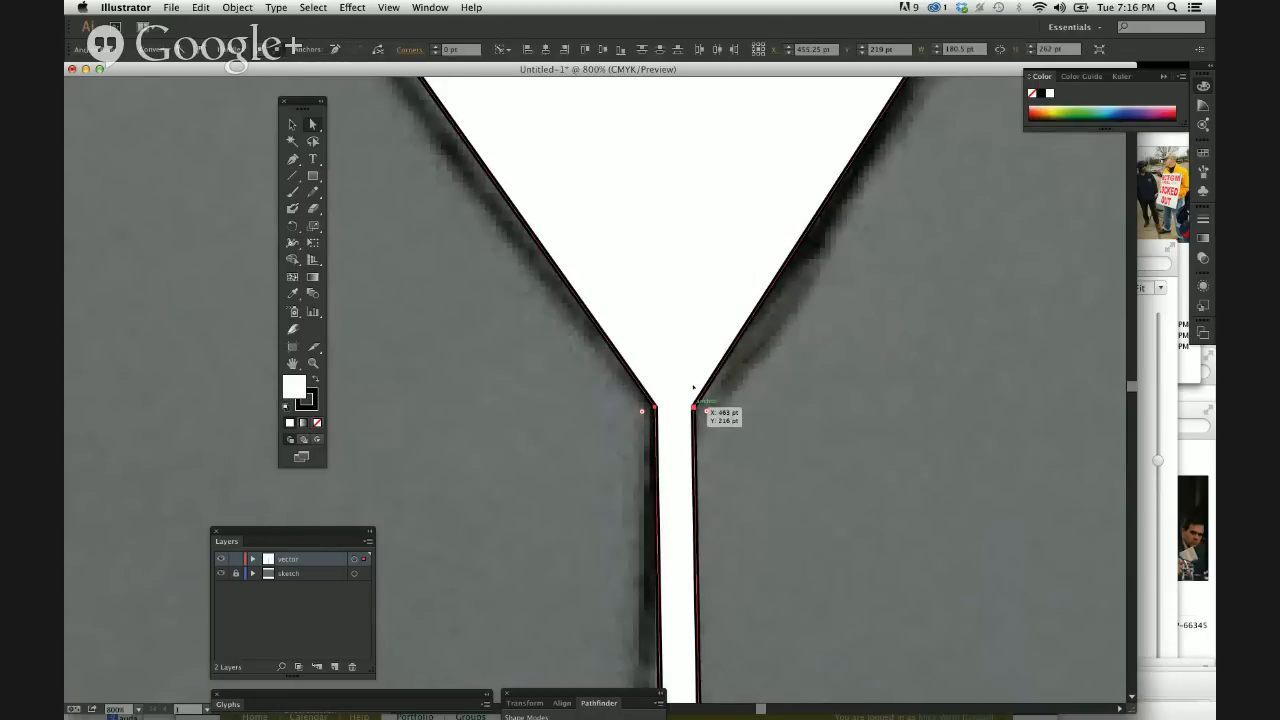
left_click_drag(693, 388, 692, 300)
Raise the same two bowl-to-stem anchors further to make the bowl shallower and the stem longer, and deselect the glass.
key("super+minus")
key("super+minus")
key("super+minus")
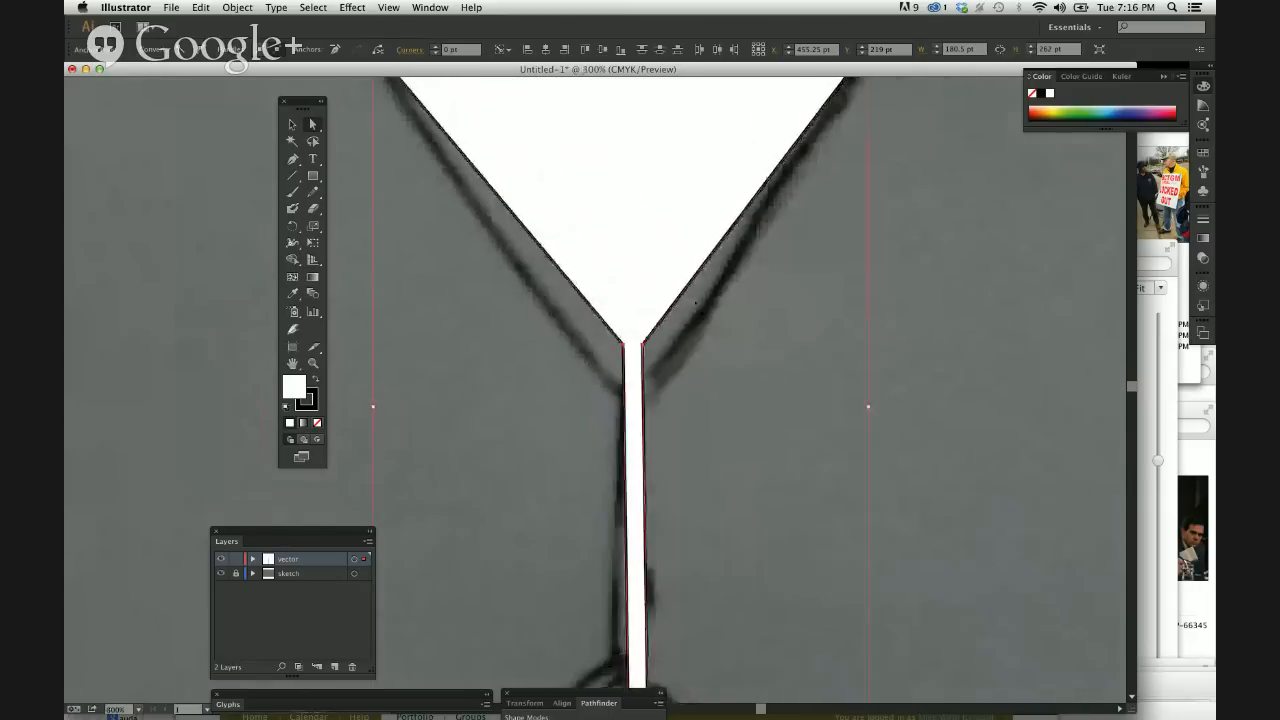
key("super+minus")
key("super+minus")
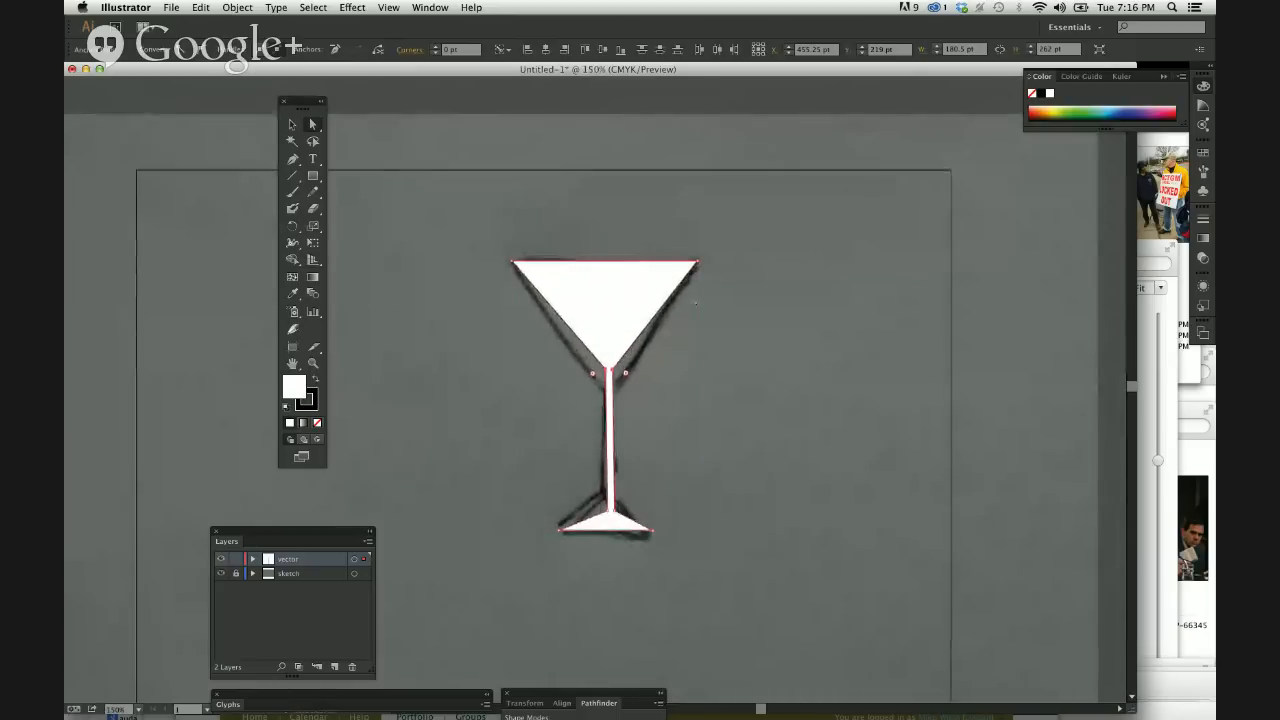
key("Up")
key("Up")
key("Up")
key("Up")
key("Up")
key("Up")
key("Up")
key("Up")
key("Up")
key("Up")
key("Up")
key("Up")
key("Up")
key("Up")
key("Up")
key("Up")
key("Up")
key("Up")
key("Up")
key("Up")
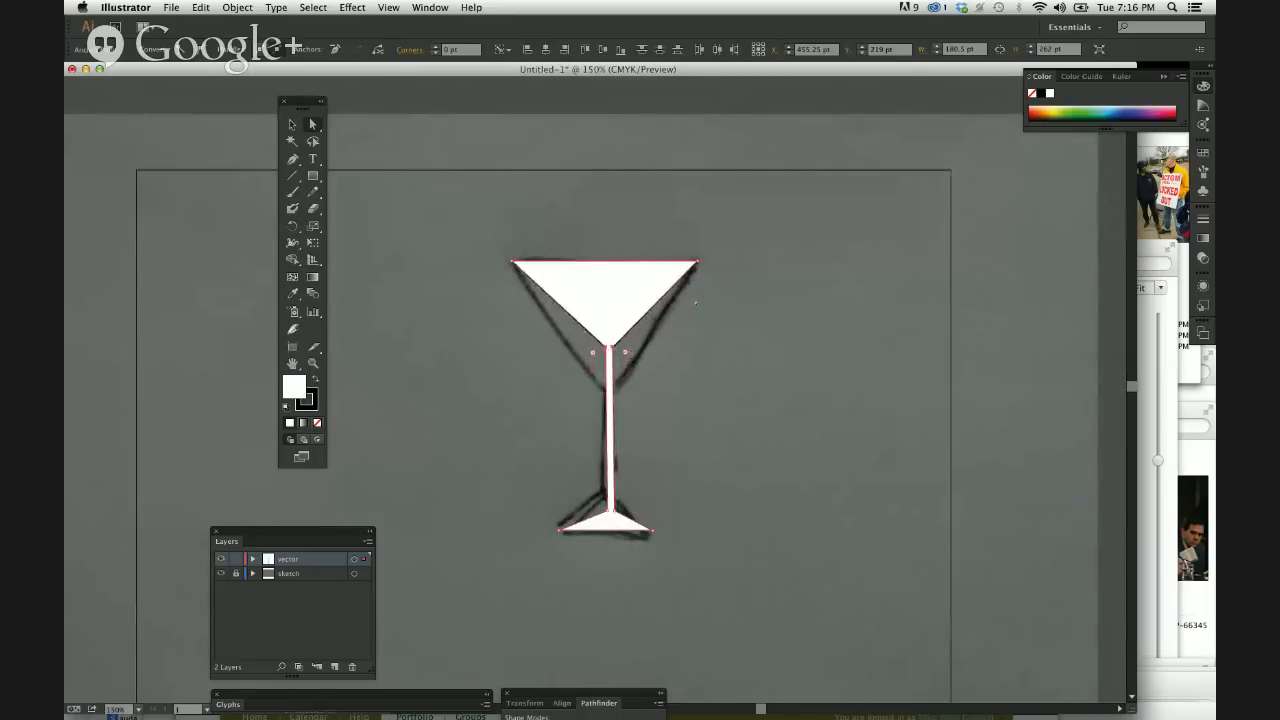
key("Up")
key("Up")
key("Up")
key("Up")
key("Up")
key("super+shift+a")
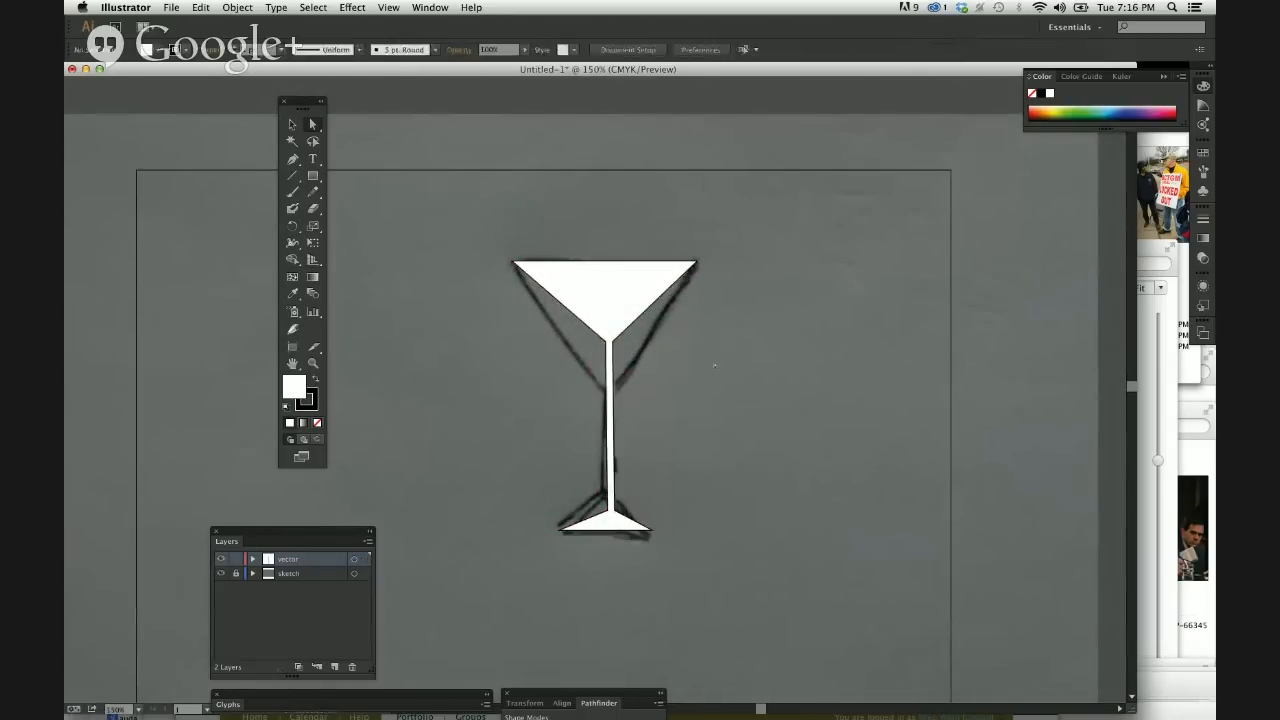
Move the whole martini glass slightly down and left with the Selection tool, and deselect it.
left_click(292, 125)
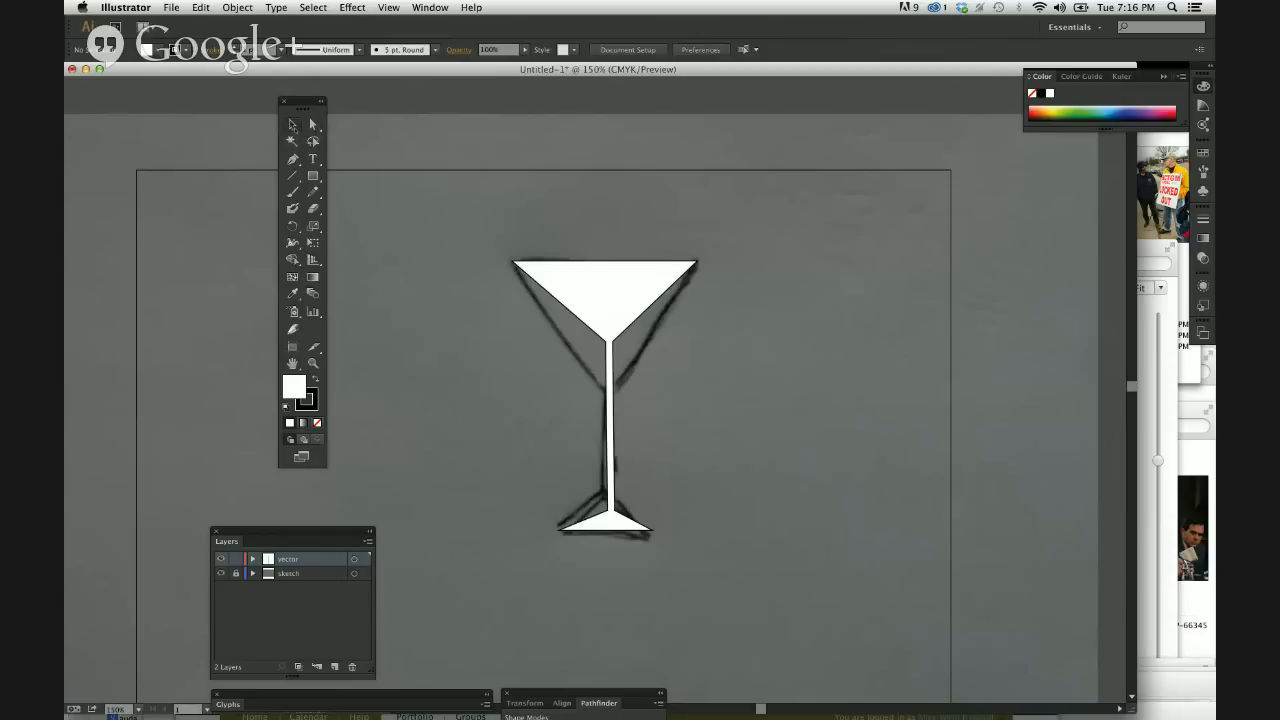
left_click(572, 295)
left_click(596, 298)
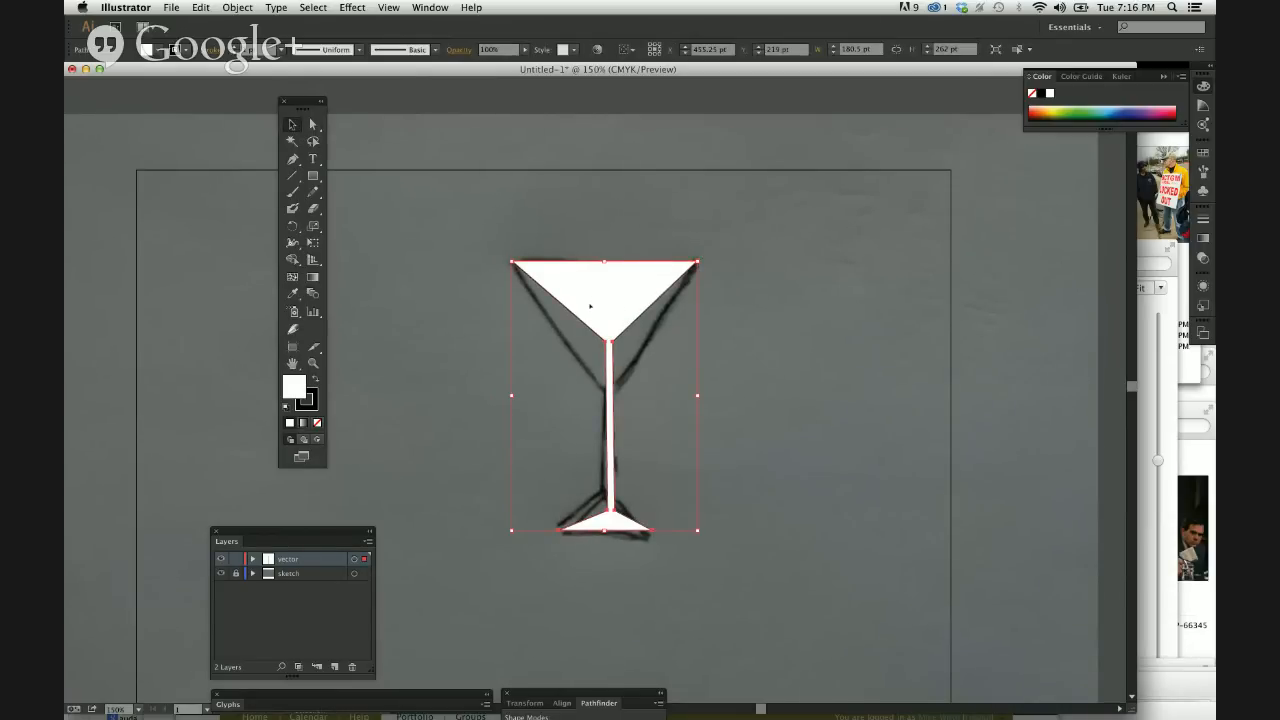
mouse_move(589, 305)
left_mouse_down()
mouse_move(448, 282)
mouse_move(449, 252)
mouse_move(596, 238)
mouse_move(598, 258)
mouse_move(672, 288)
mouse_move(606, 311)
left_mouse_up()
left_click(729, 371)
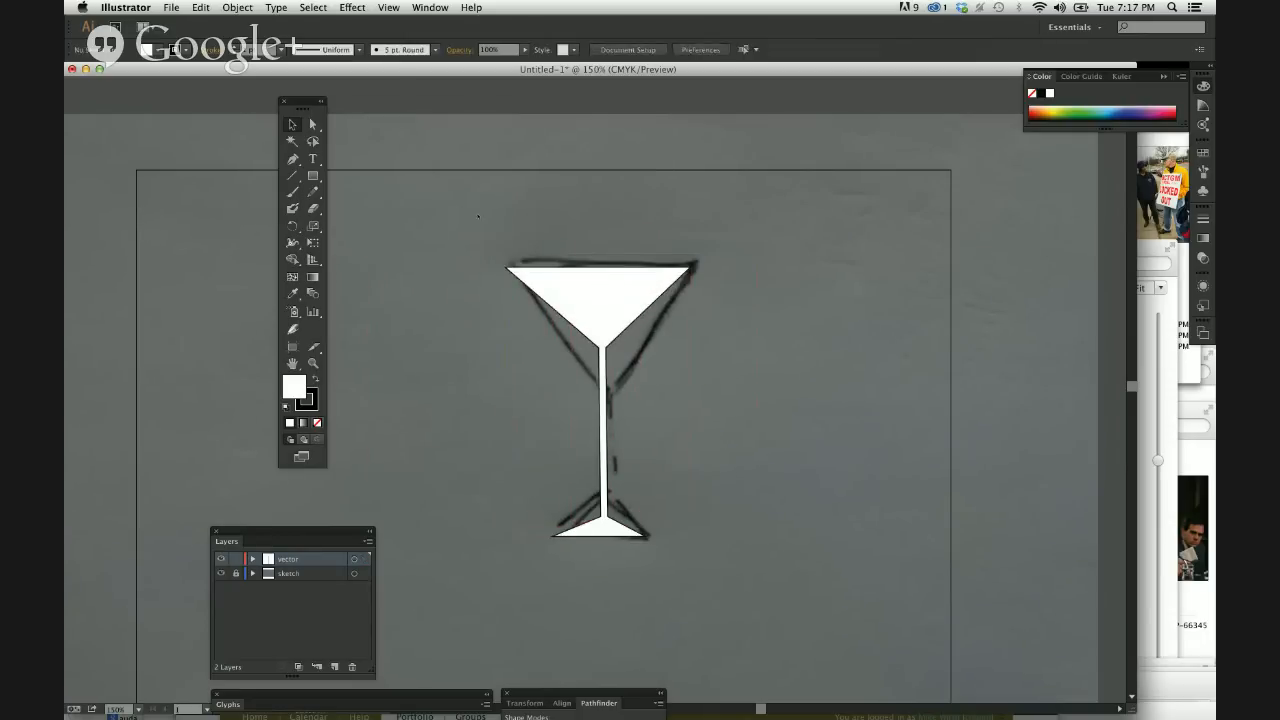
Move the whole glass slightly up and right by its fill with the Direct Selection tool.
left_click(313, 124)
left_click(549, 281)
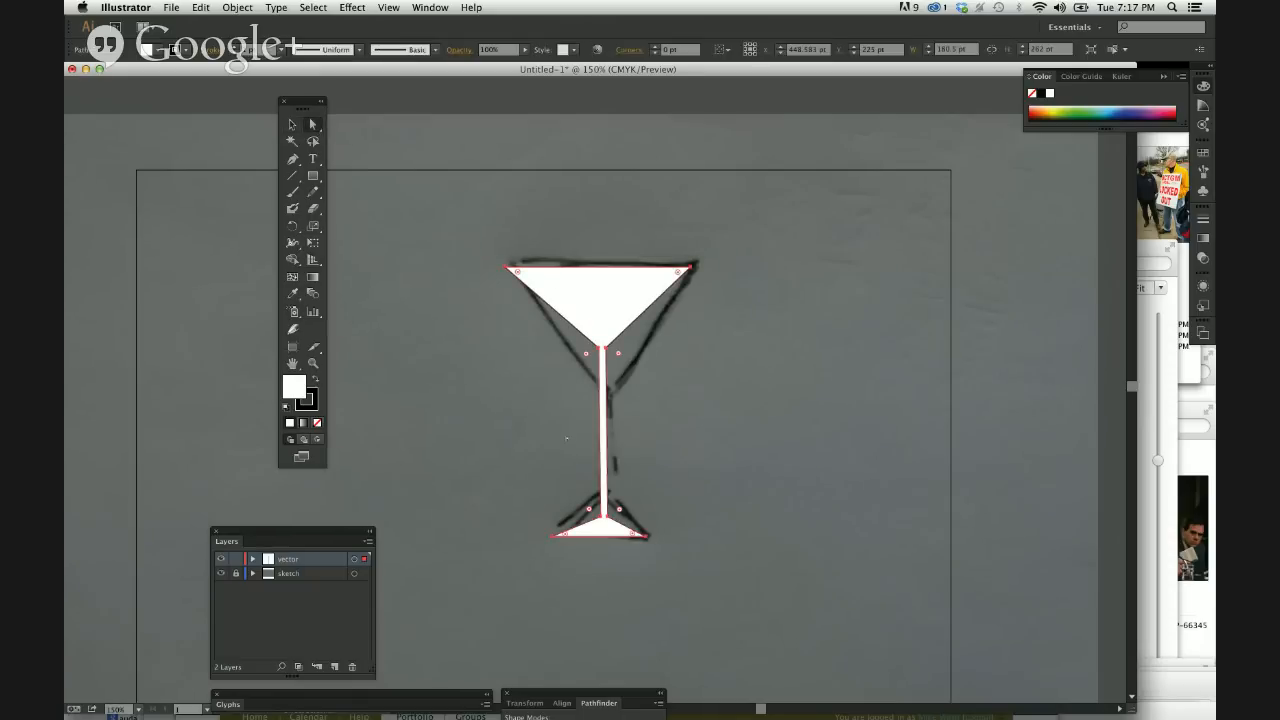
mouse_move(600, 285)
left_mouse_down()
mouse_move(580, 240)
mouse_move(684, 224)
mouse_move(620, 288)
mouse_move(605, 274)
left_mouse_up()
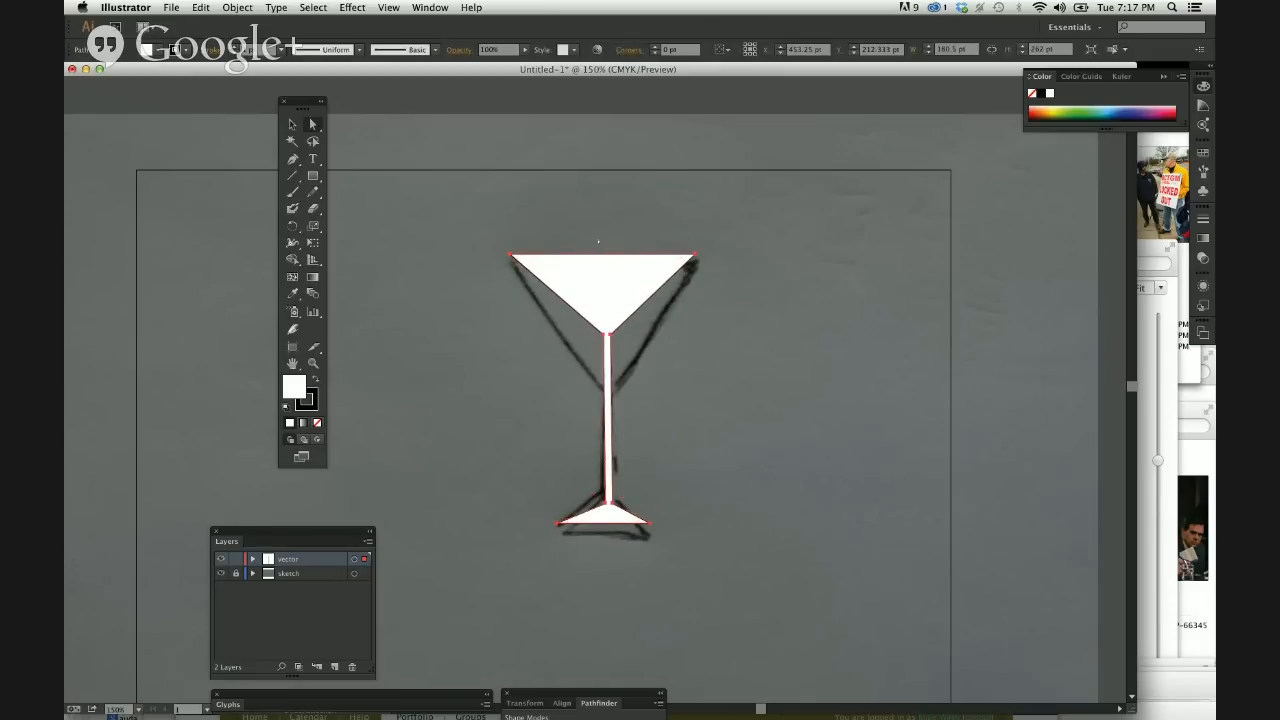
Try raising only the bowl's top edge far above the sketch, undo the change, and deselect the glass.
left_click(599, 250)
left_click_drag(601, 256, 505, 214)
left_click_drag(584, 170, 600, 168)
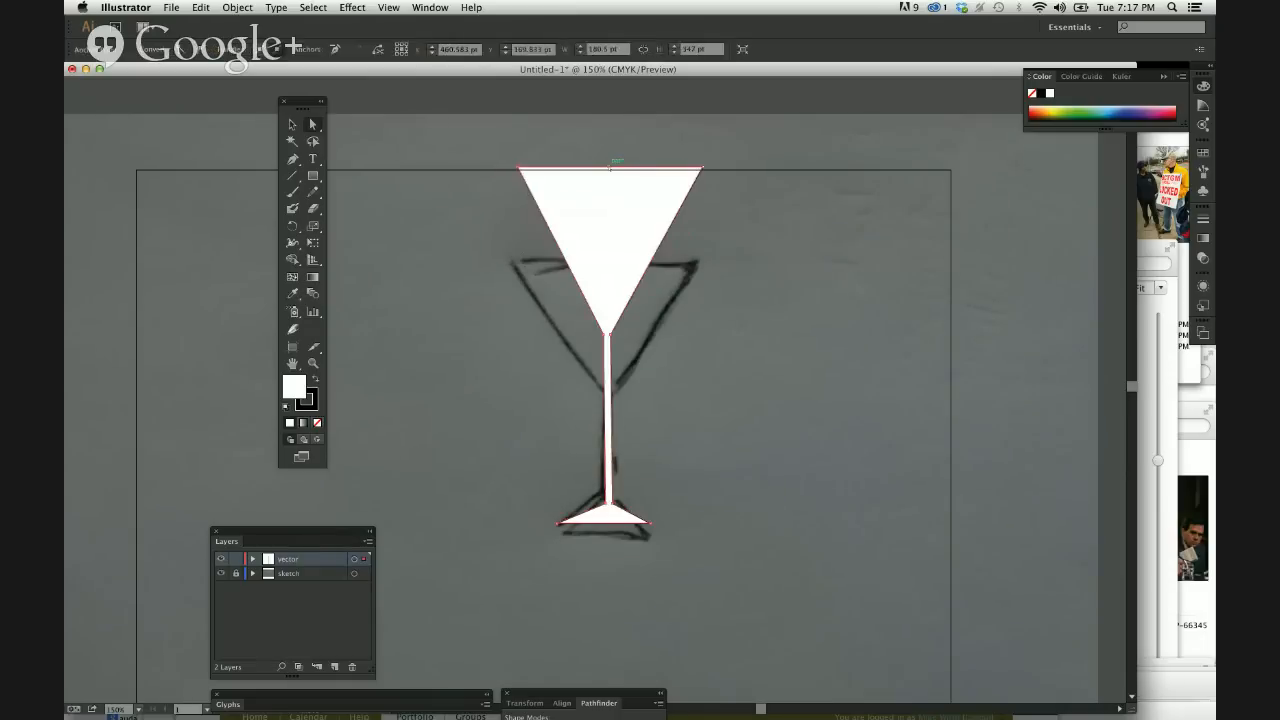
key("super+z")
left_click(502, 229)
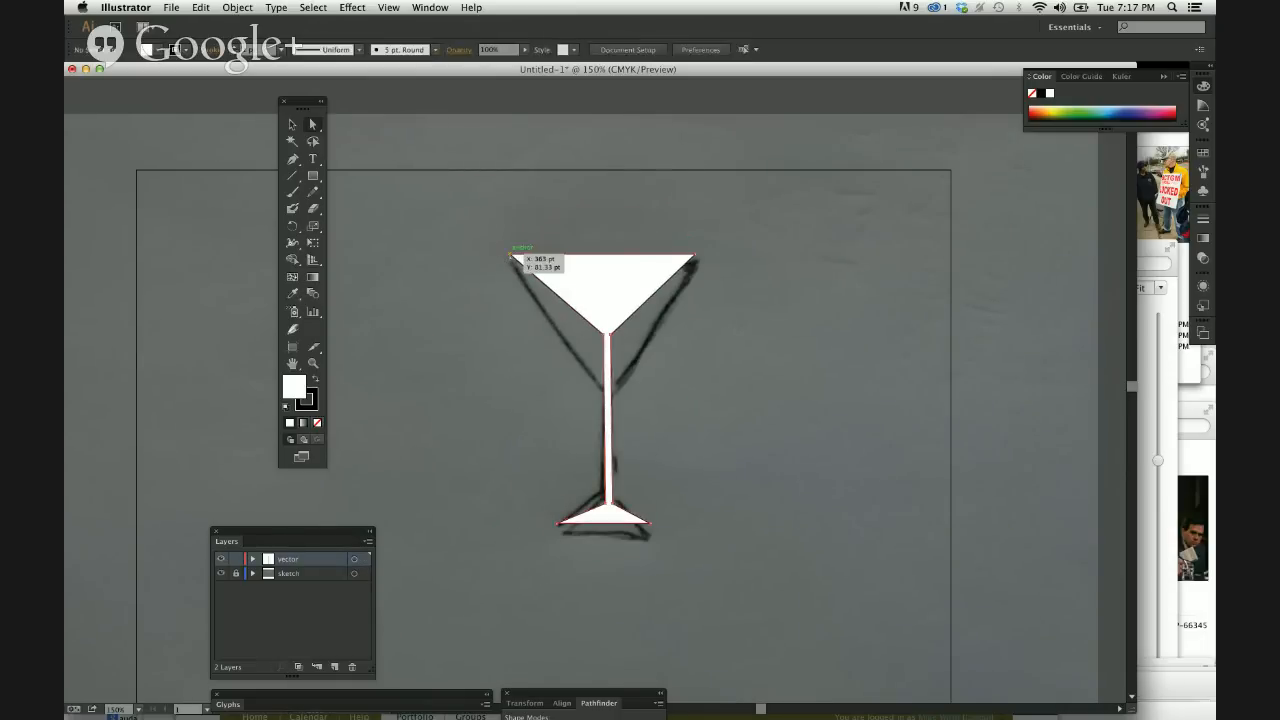
Try pulling the rim's left corner anchor outward and up to X 249 pt, Y 5 pt, and undo it.
left_click_drag(510, 255, 392, 175)
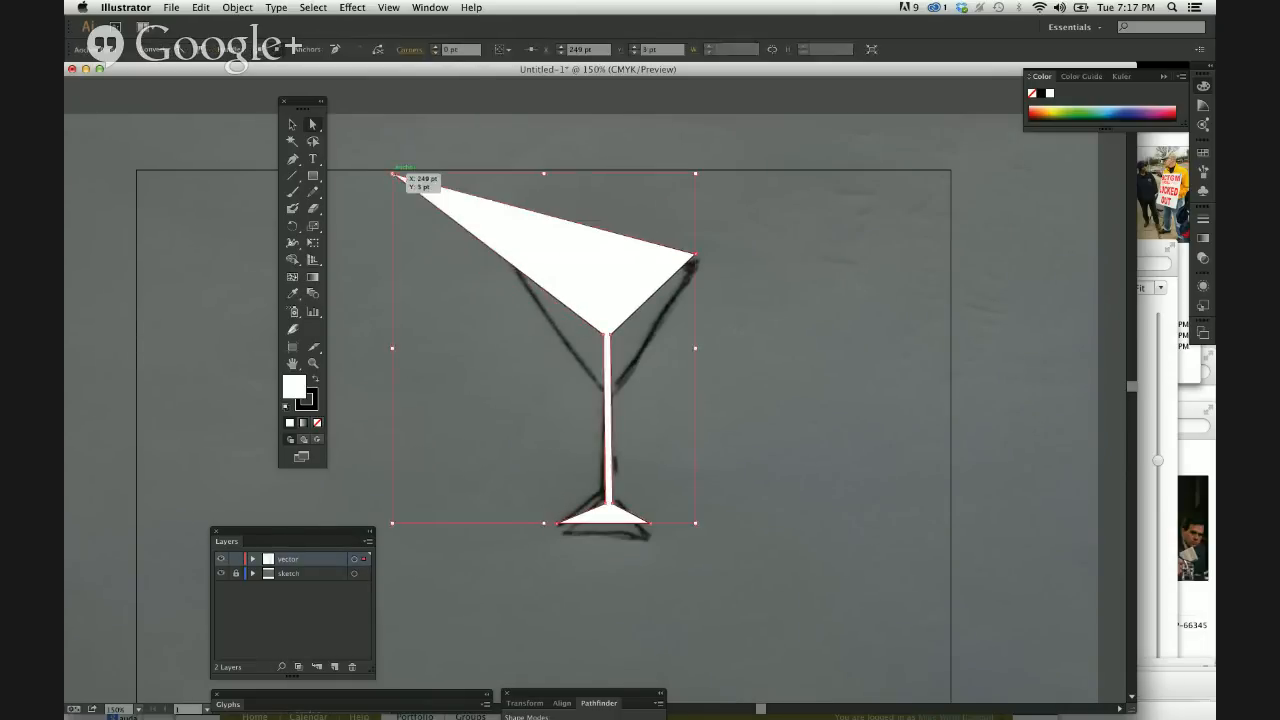
key("super+z")
left_click(394, 177)
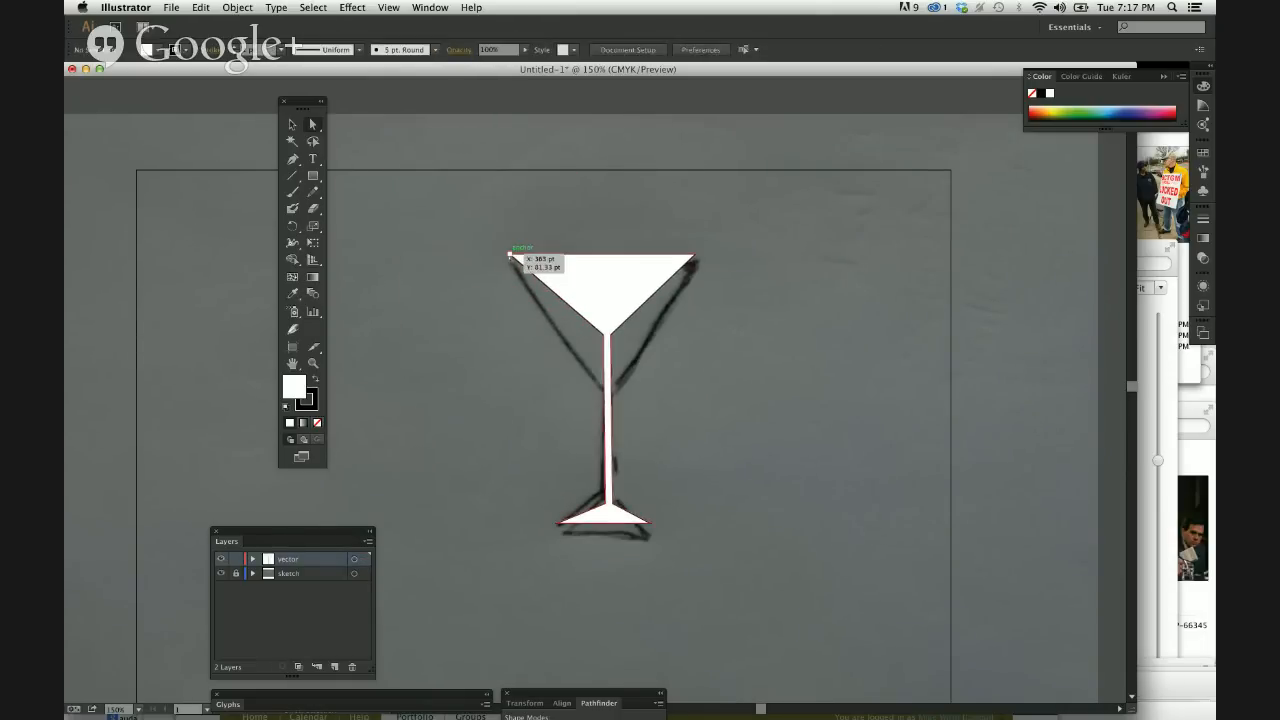
Select both rim corner anchors, try raising them together straight up to Y 17 pt, undo it, and deselect.
left_click_drag(510, 254, 583, 269)
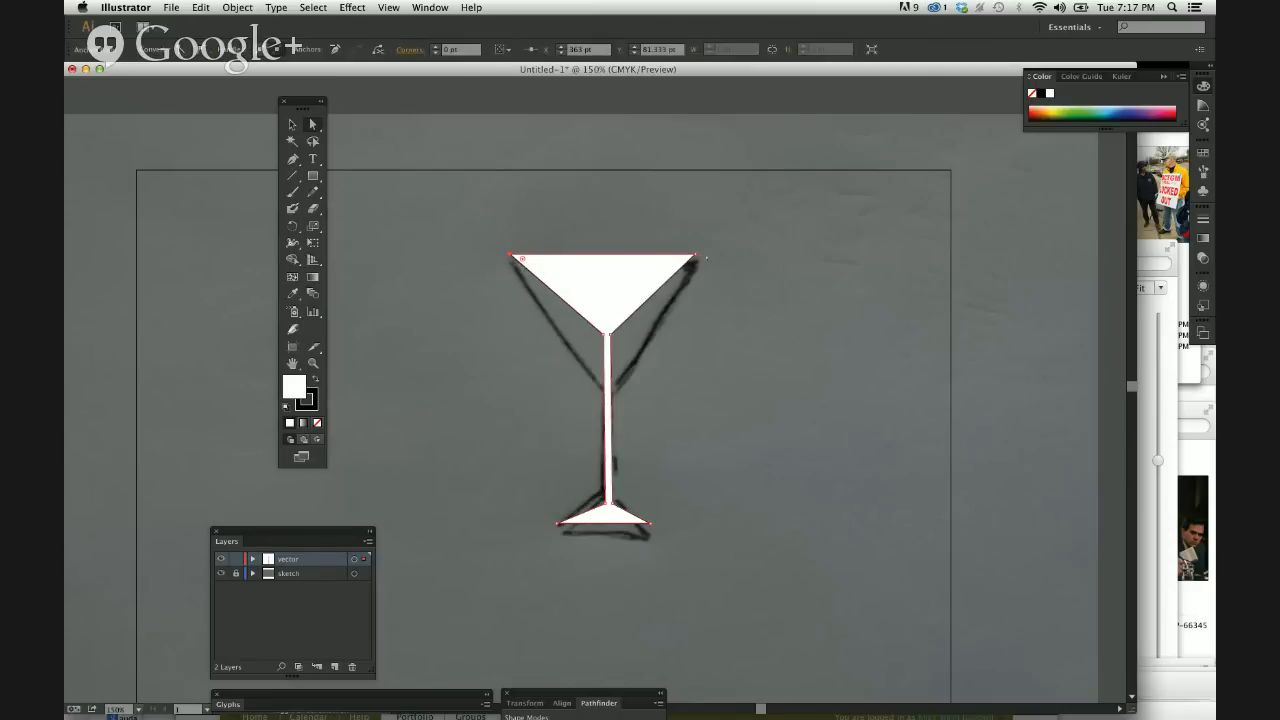
left_click(695, 255, "shift")
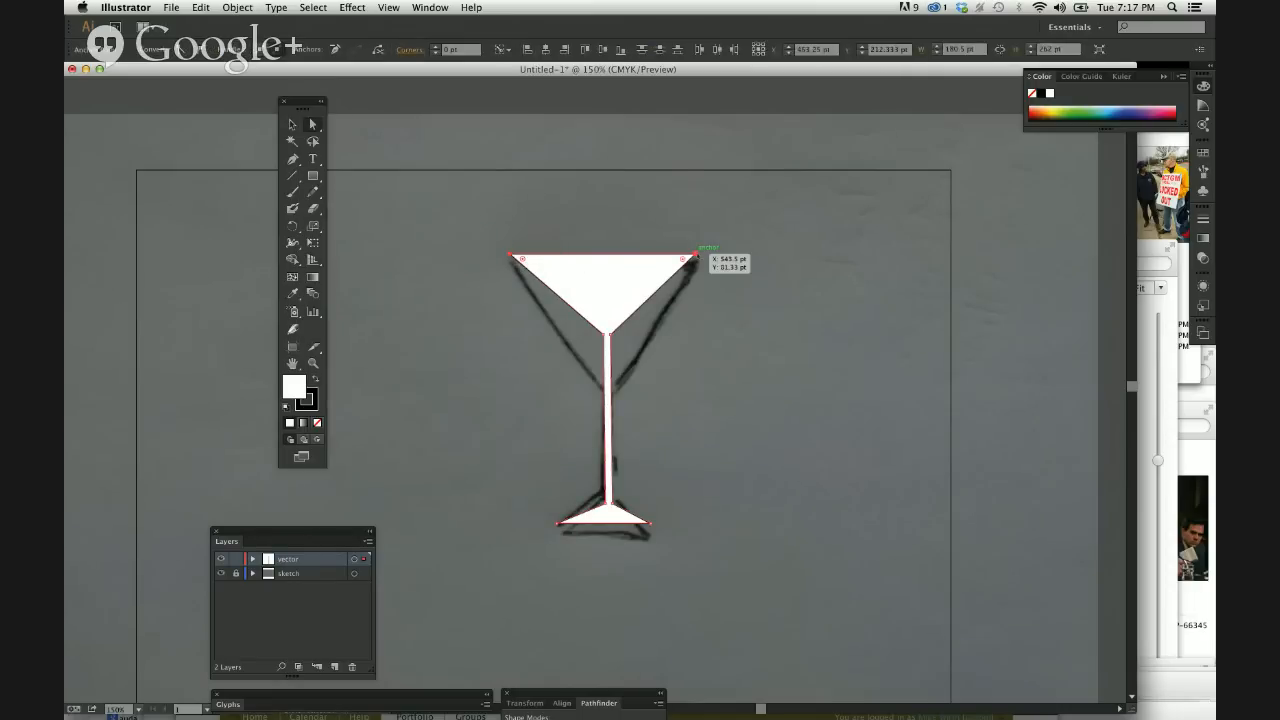
left_click_drag(695, 255, 696, 188)
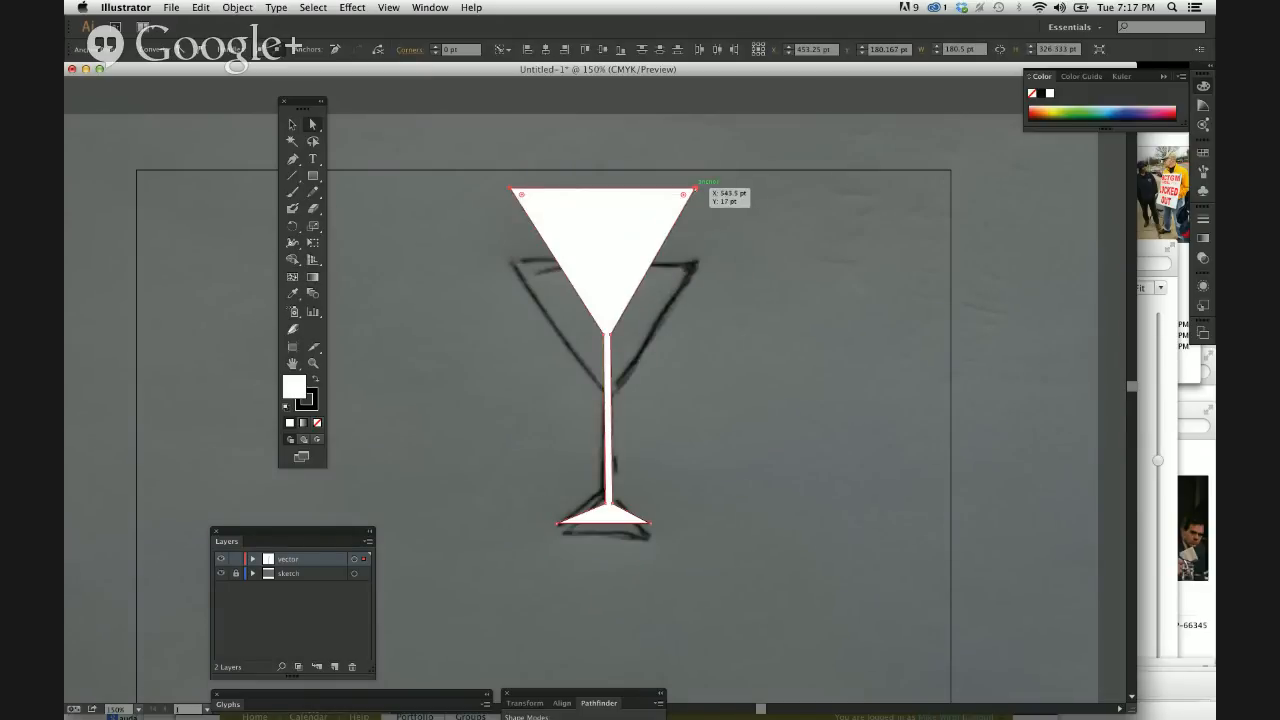
key("super+z")
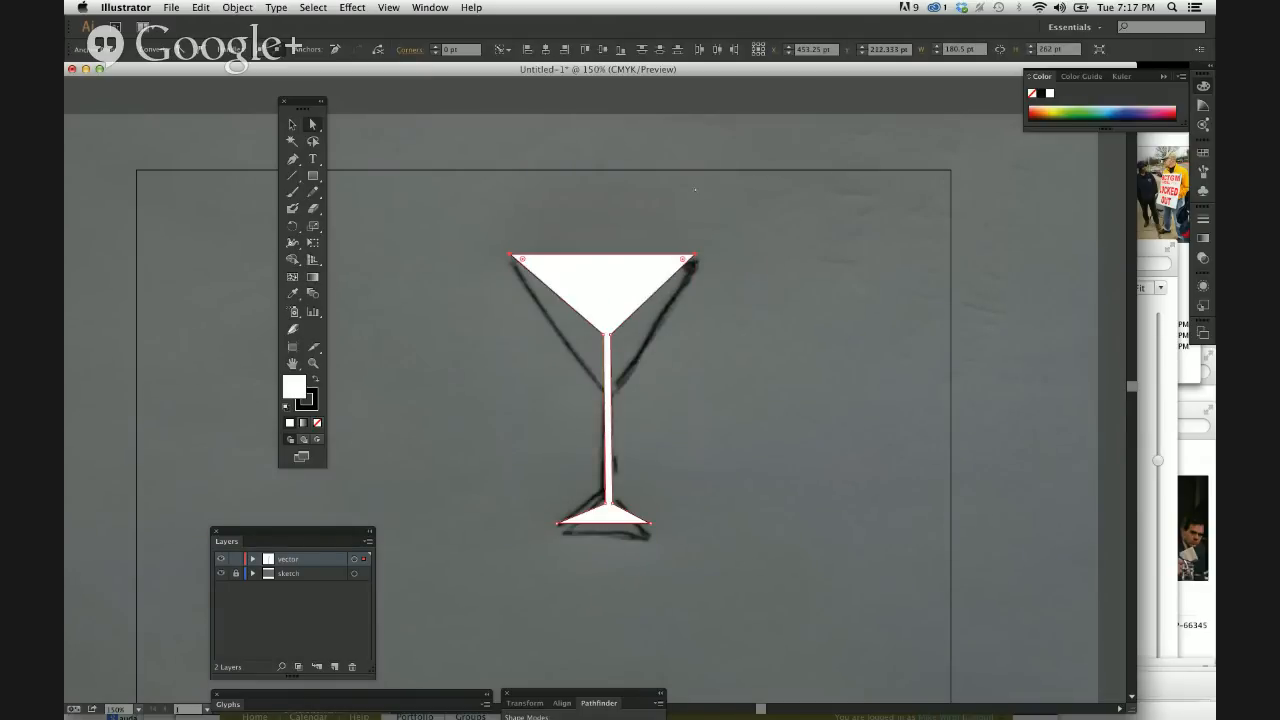
left_click(785, 311)
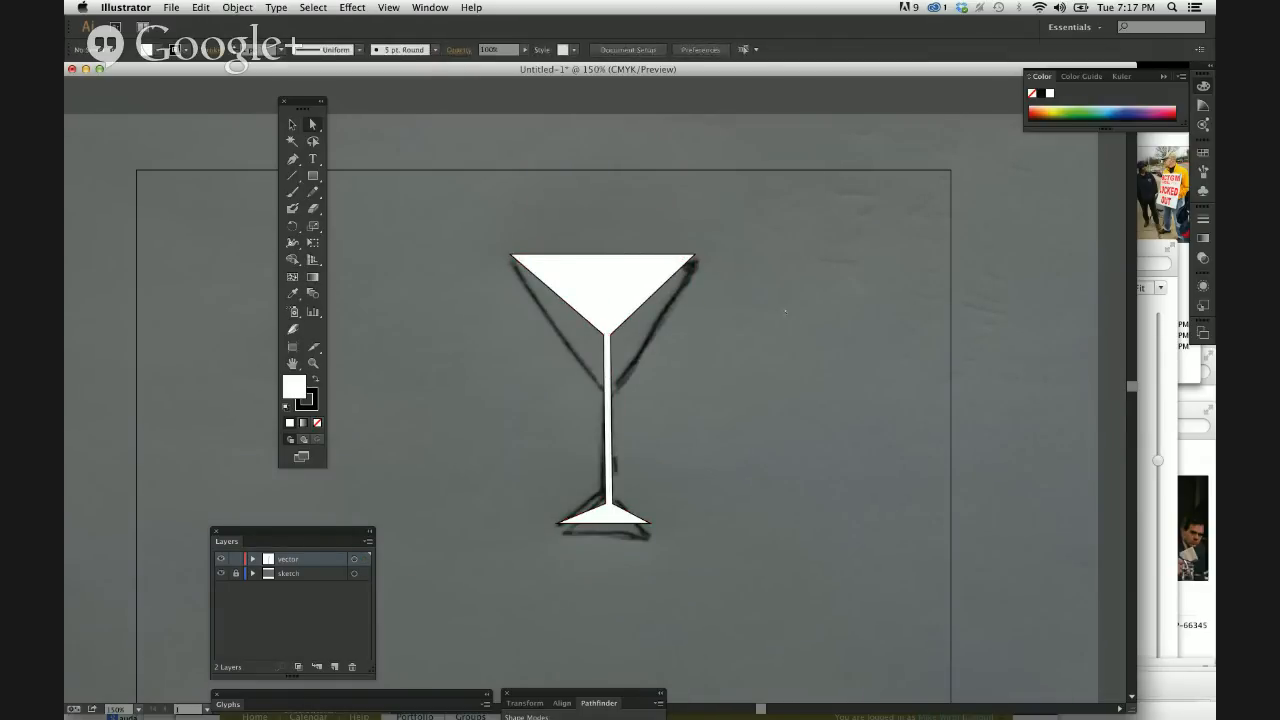
Inspect the bowl at 400%, try raising its top edge straight up, undo the change, and deselect.
key("super+equal")
key("super+equal")
key("super+equal")
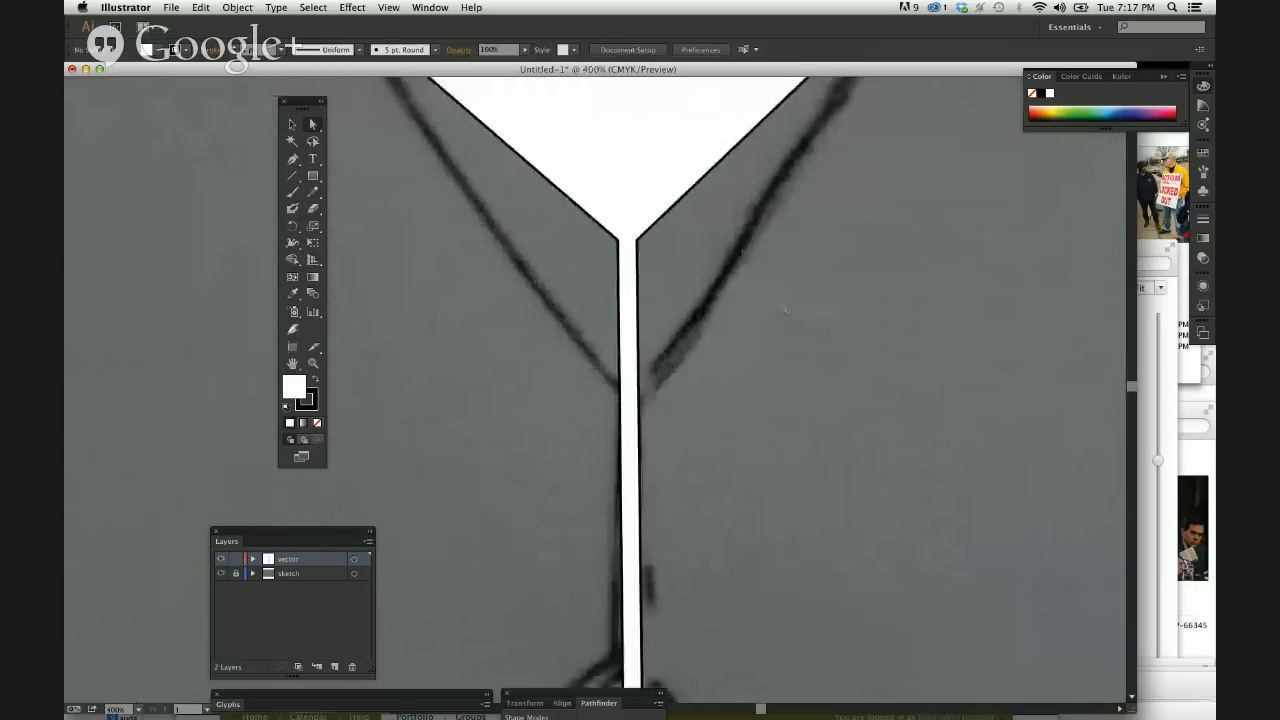
scroll(785, 311, "up", 3)
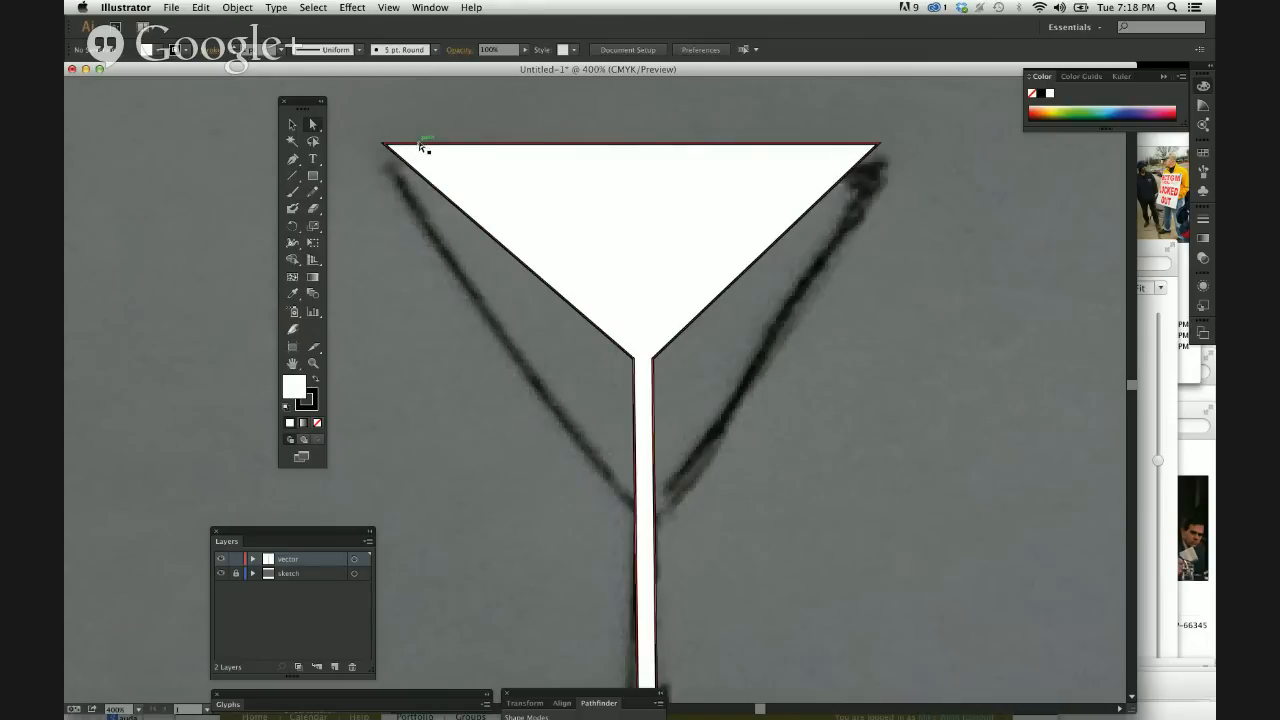
left_click_drag(418, 144, 417, 113)
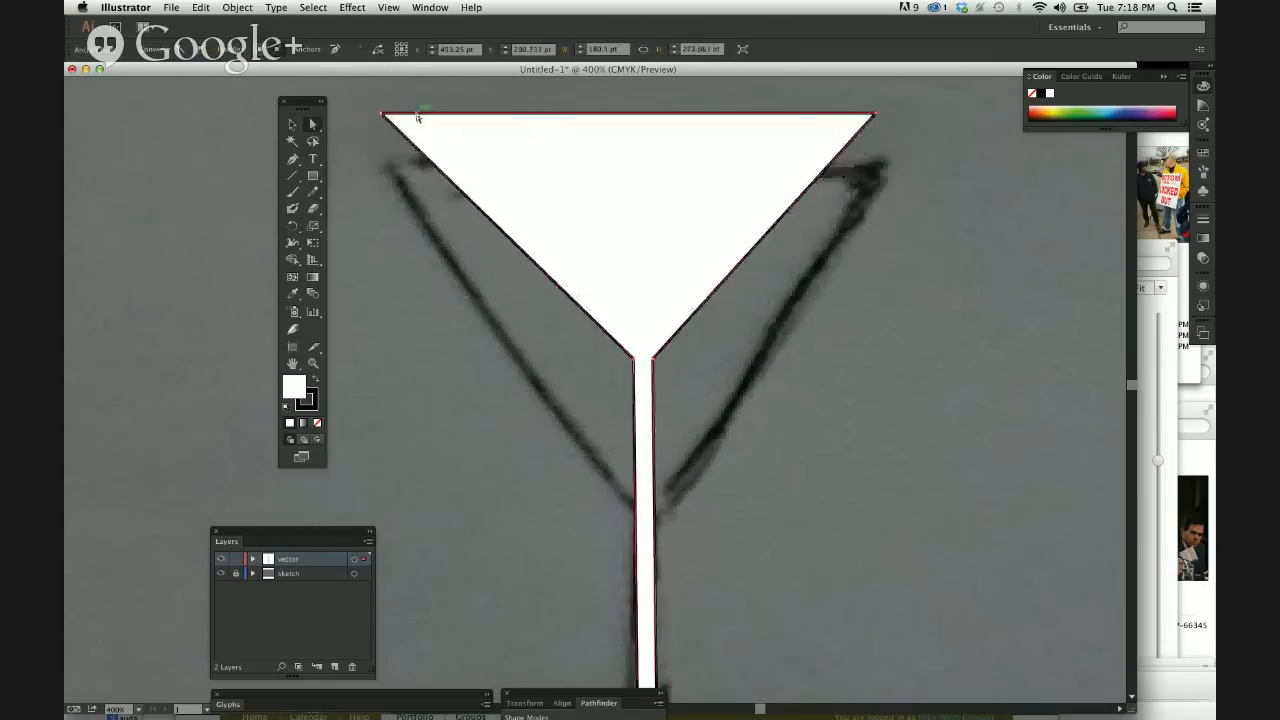
key("super+z")
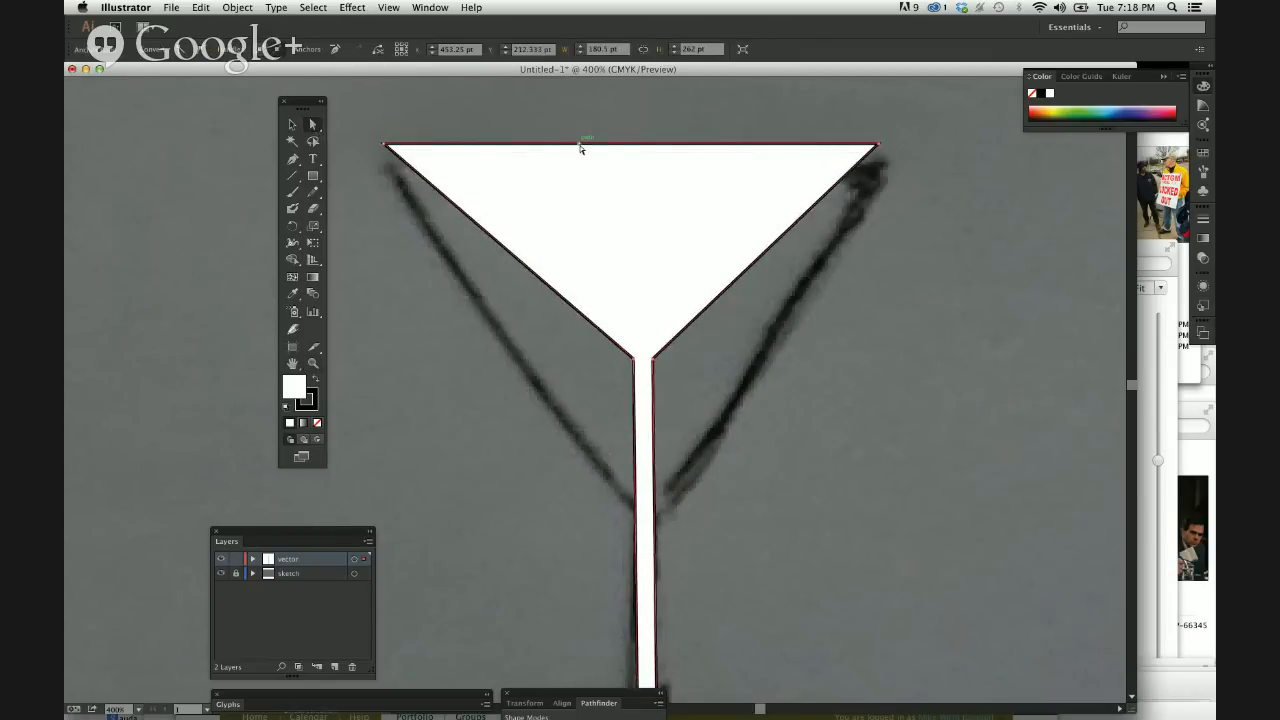
left_click(539, 115)
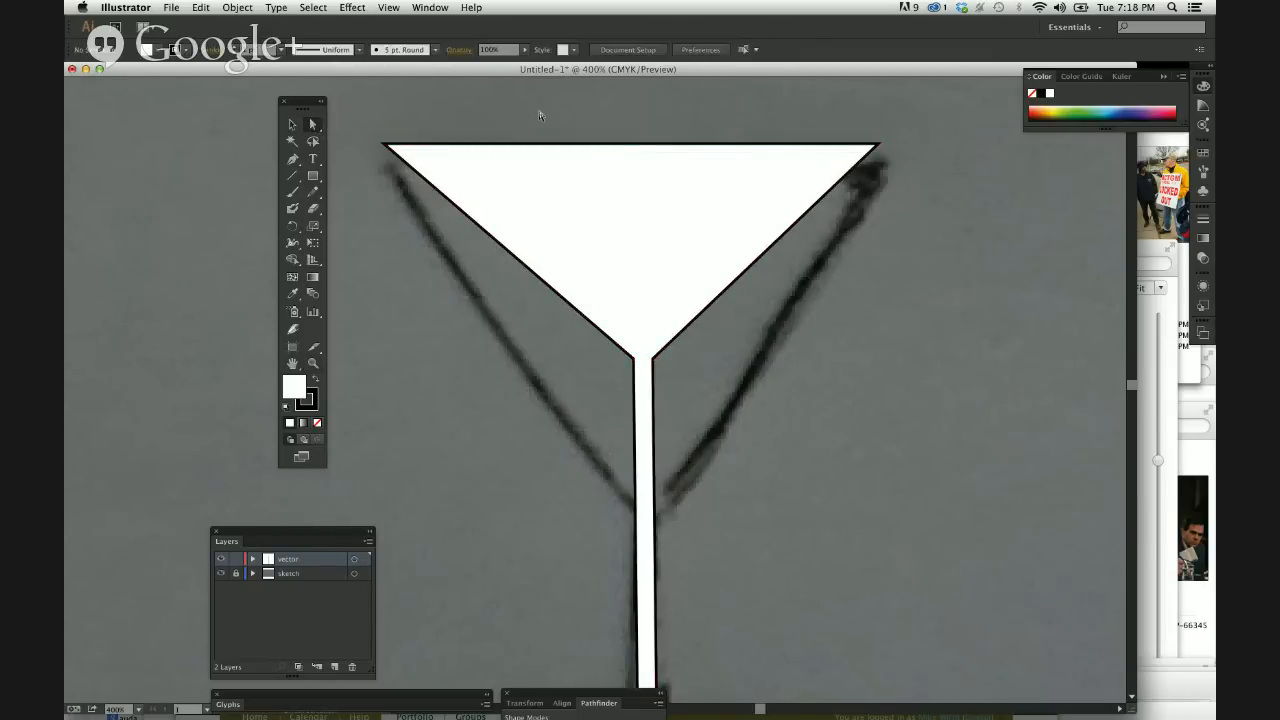
Try shifting the bowl's top edge up and slightly right, undo it, then select the left rim anchor and deselect.
left_click(489, 147)
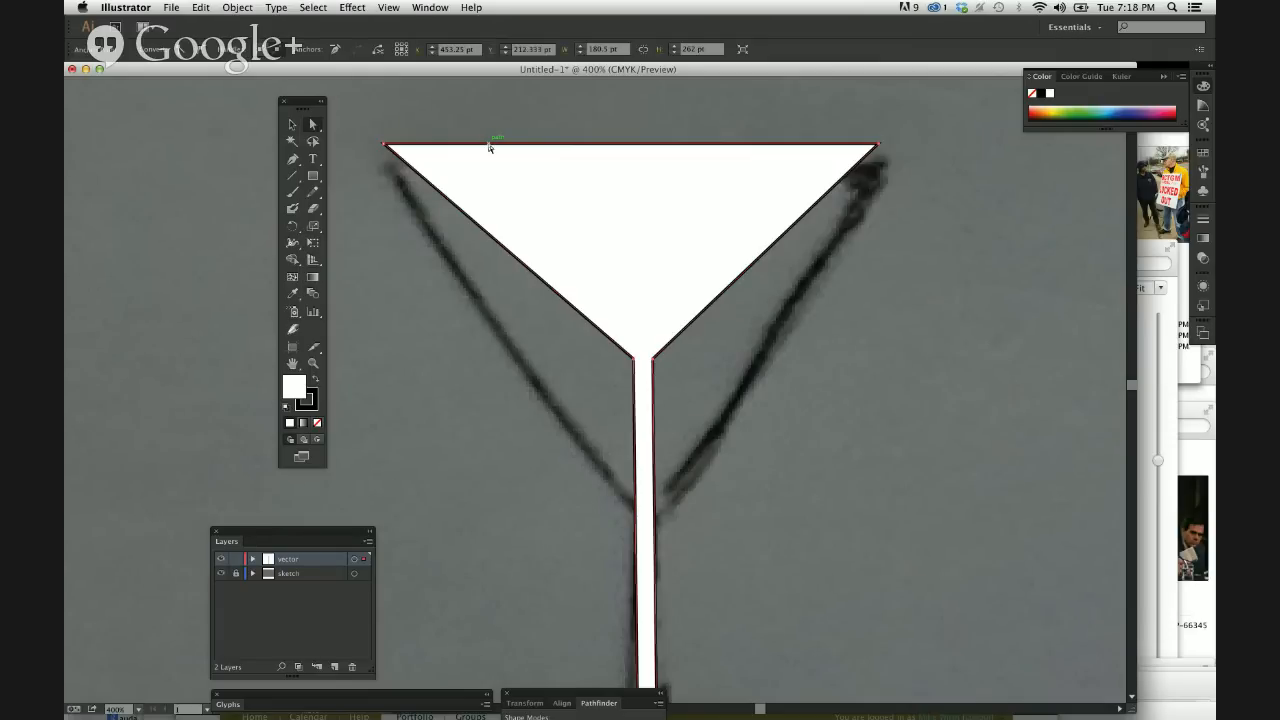
left_click_drag(489, 147, 506, 278)
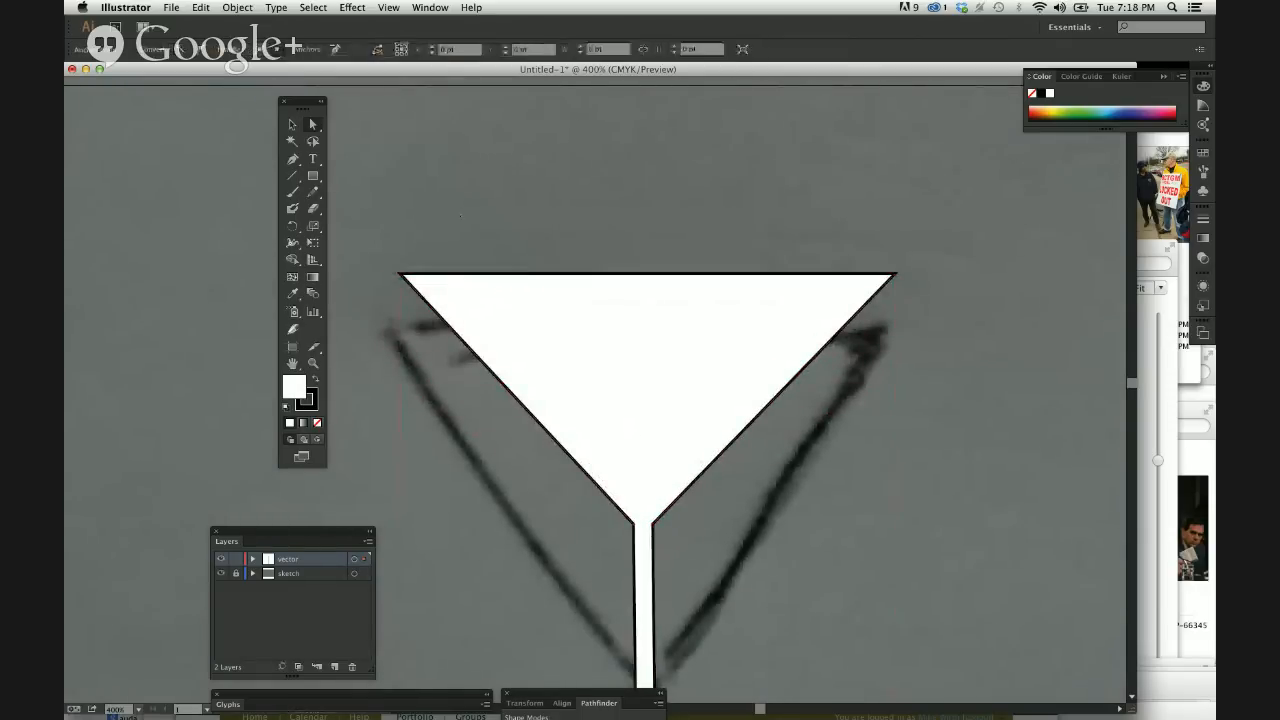
key("ctrl+z")
left_click(413, 262)
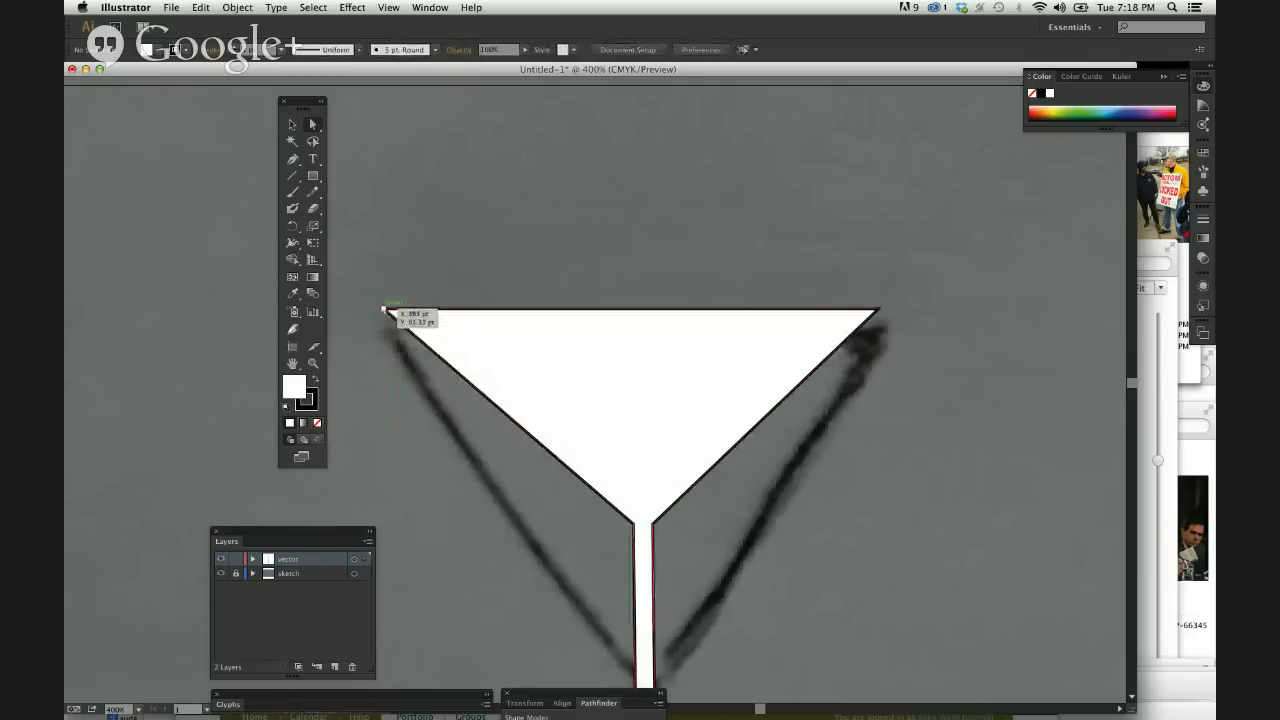
left_click(385, 310)
left_click(425, 247)
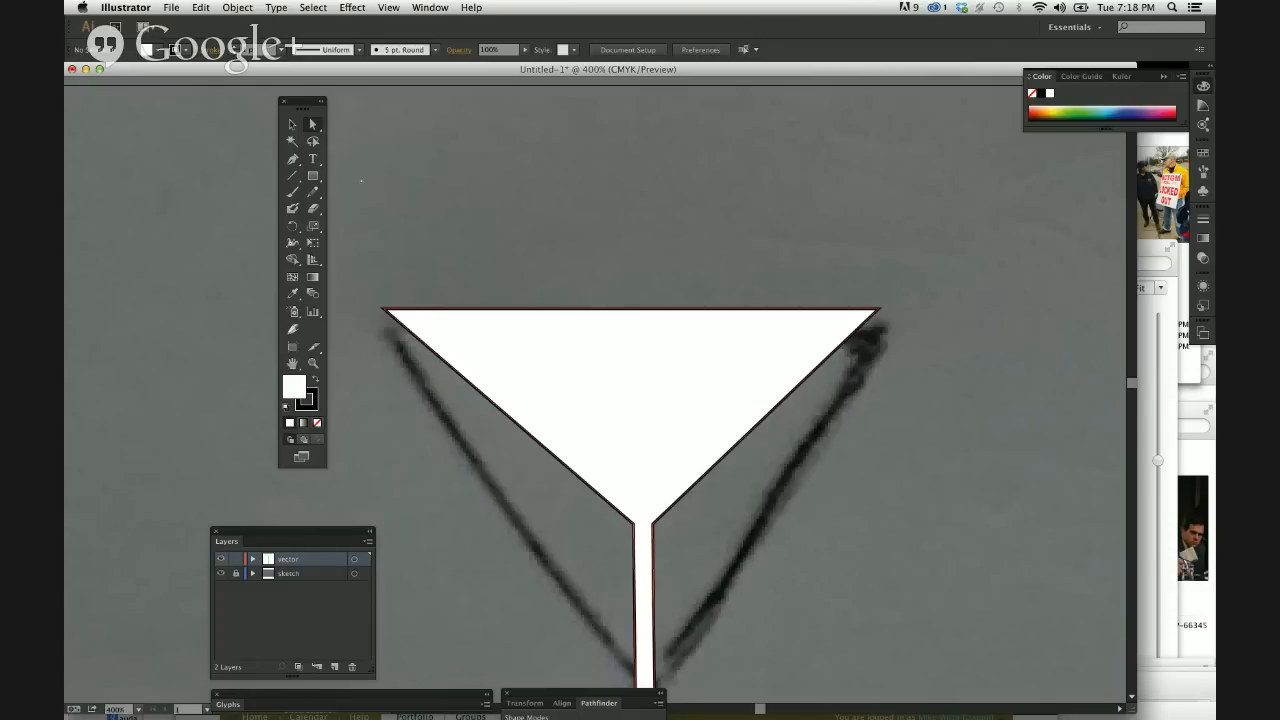
Move the whole glass a few points down and right with the Selection tool, and deselect it.
left_click(292, 124)
left_click_drag(617, 349, 621, 392)
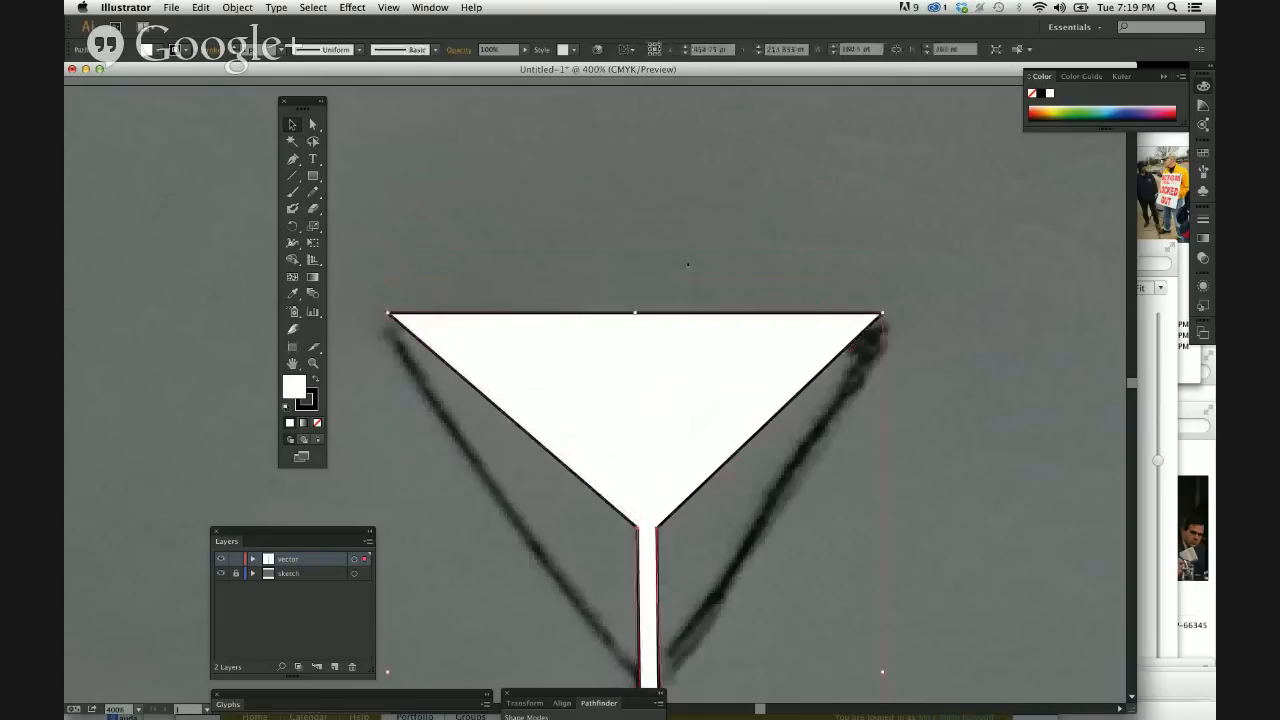
left_click(686, 262)
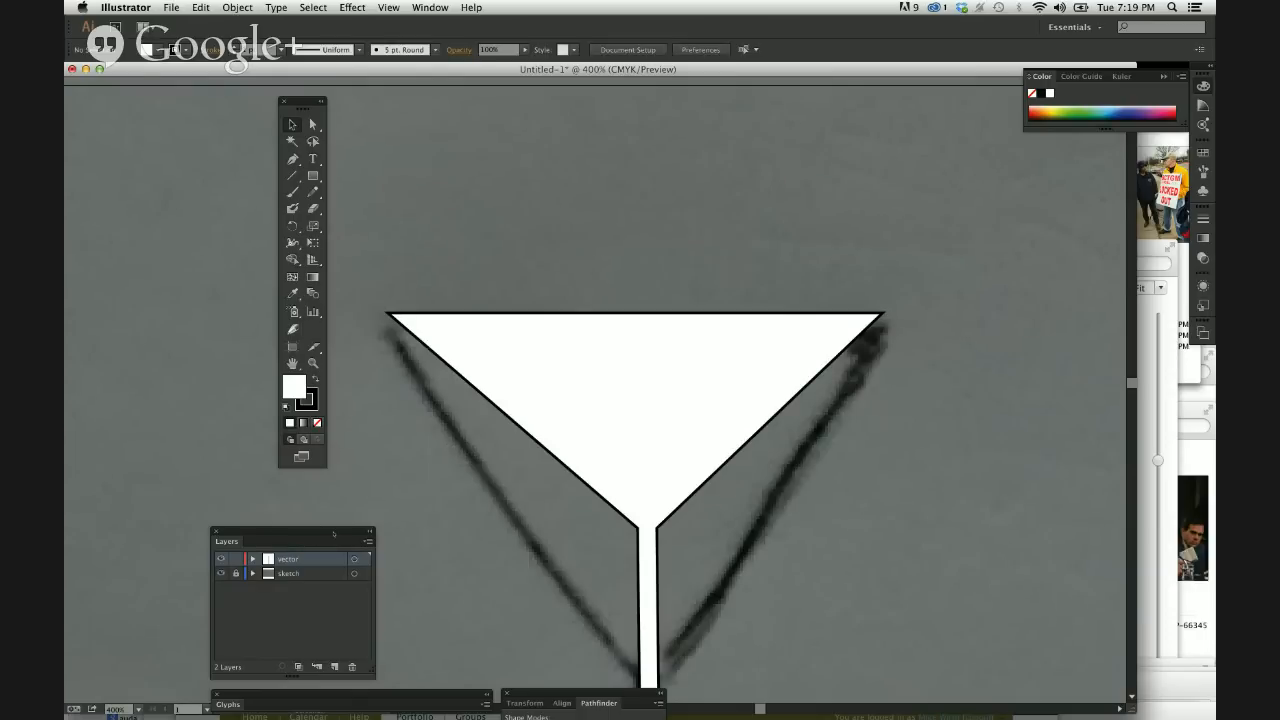
Move the Layers panel to the empty area above the glass bowl, and check where the panel is listed.
left_click_drag(333, 533, 583, 138)
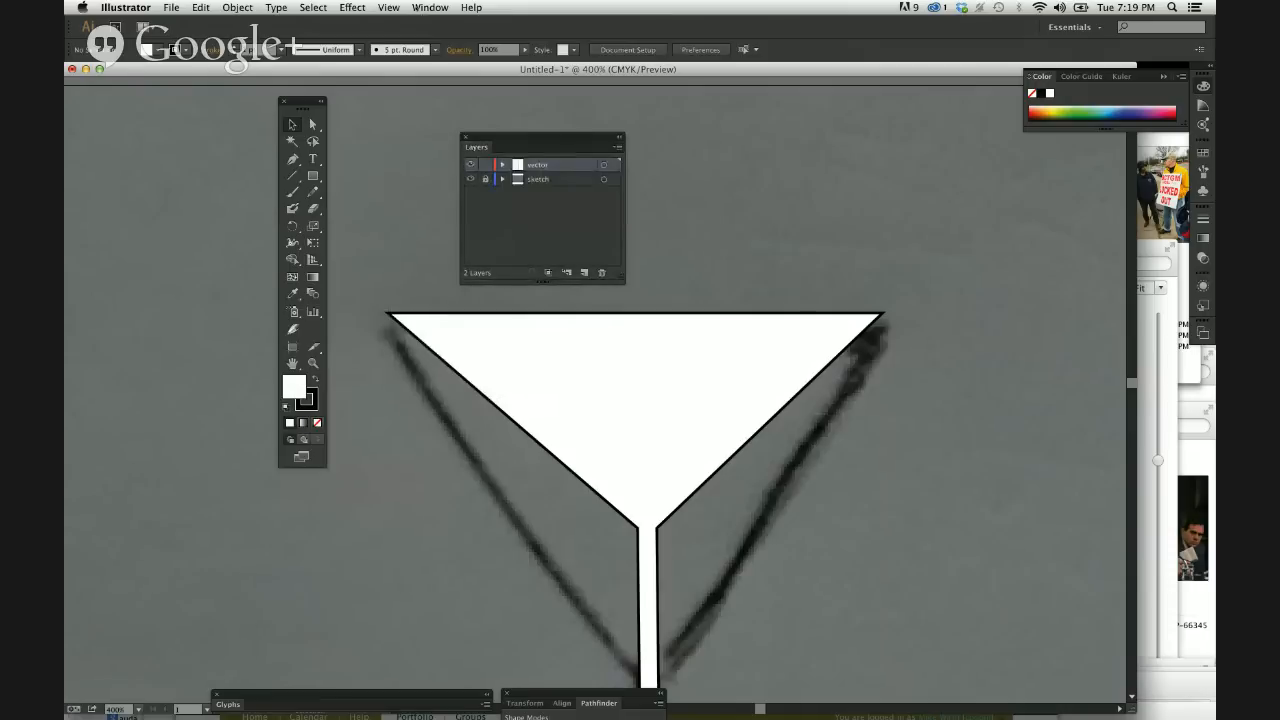
left_click(430, 7)
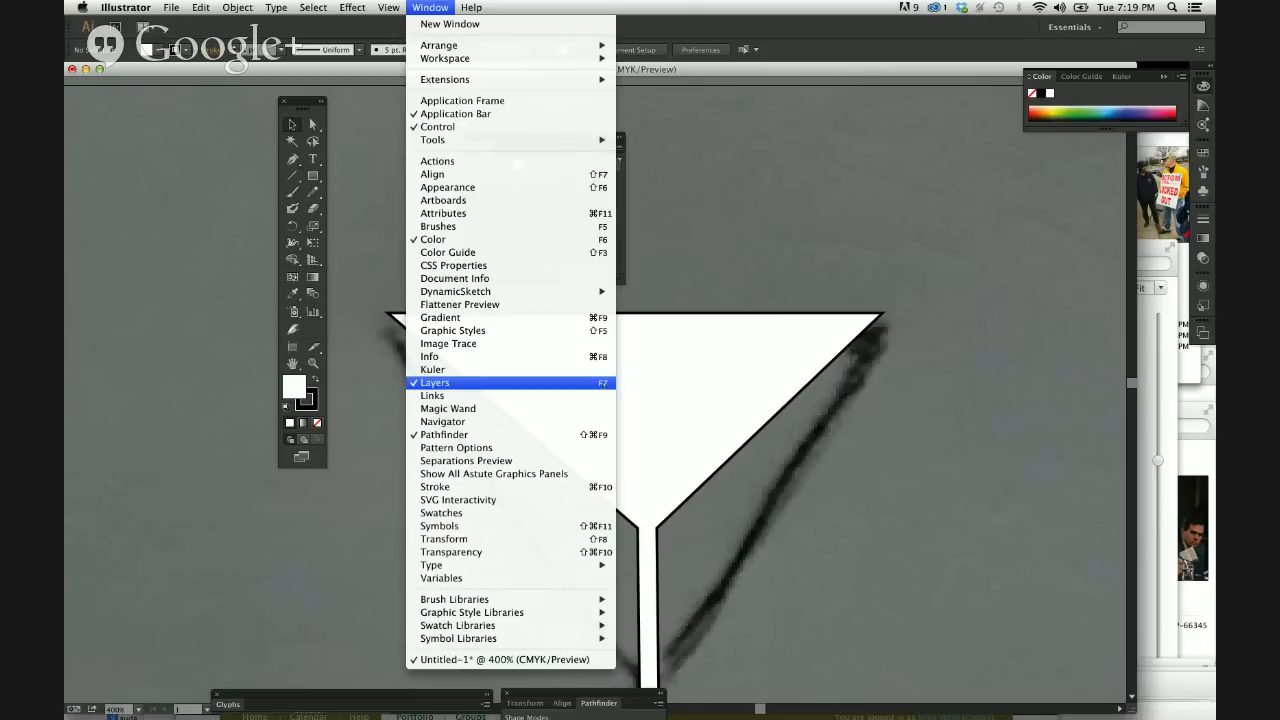
left_click(766, 302)
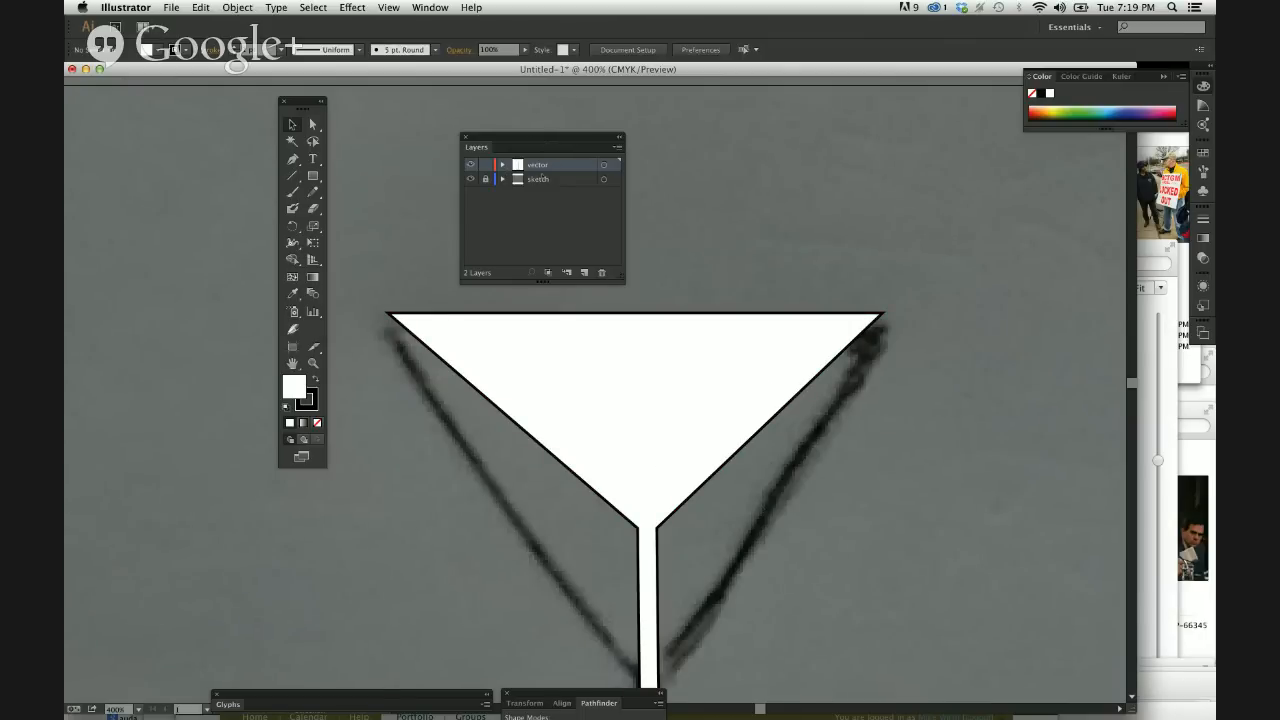
Open the sketch layer's name for editing and leave it, then start adding a new layer and cancel it.
double_click(540, 179)
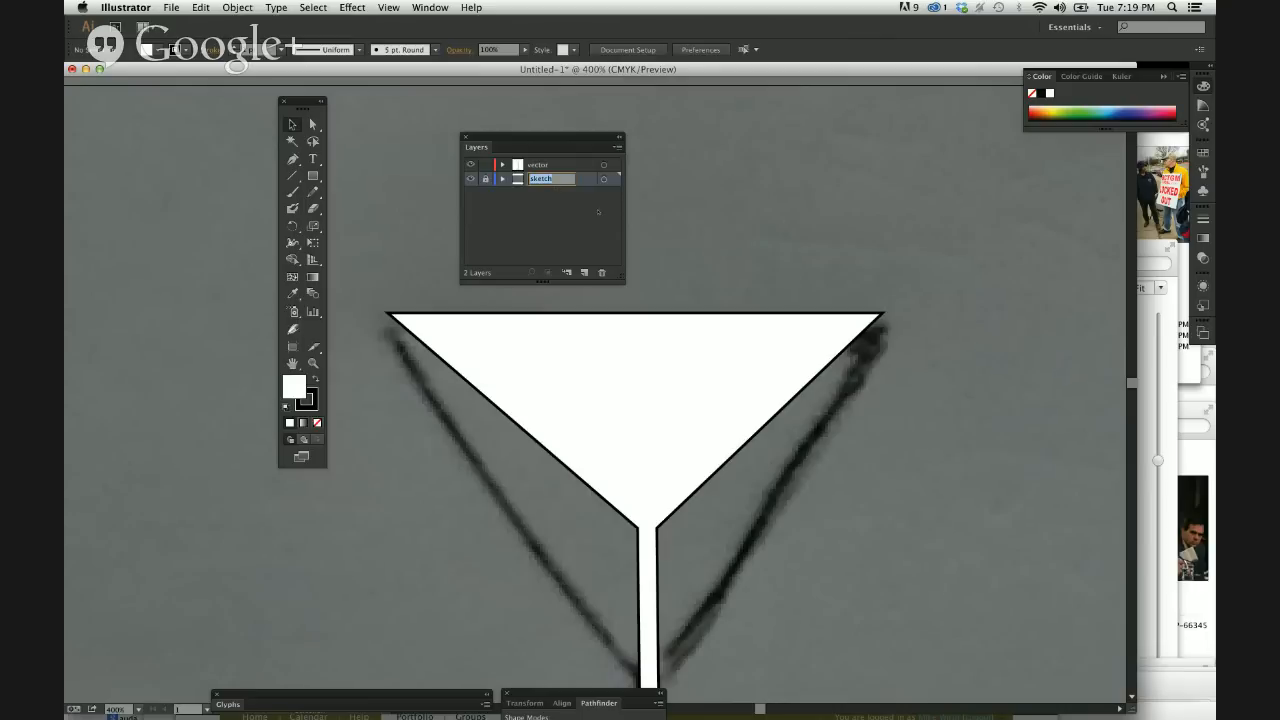
left_click(605, 238)
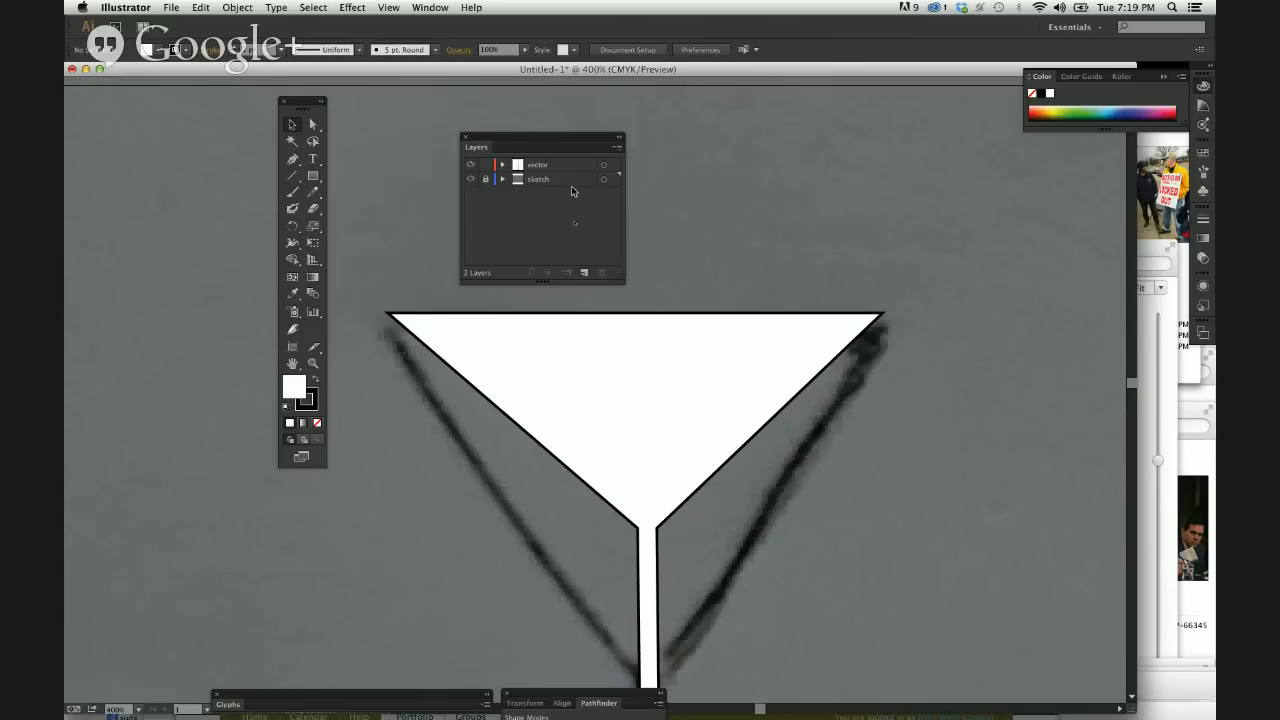
left_click(585, 272, "alt")
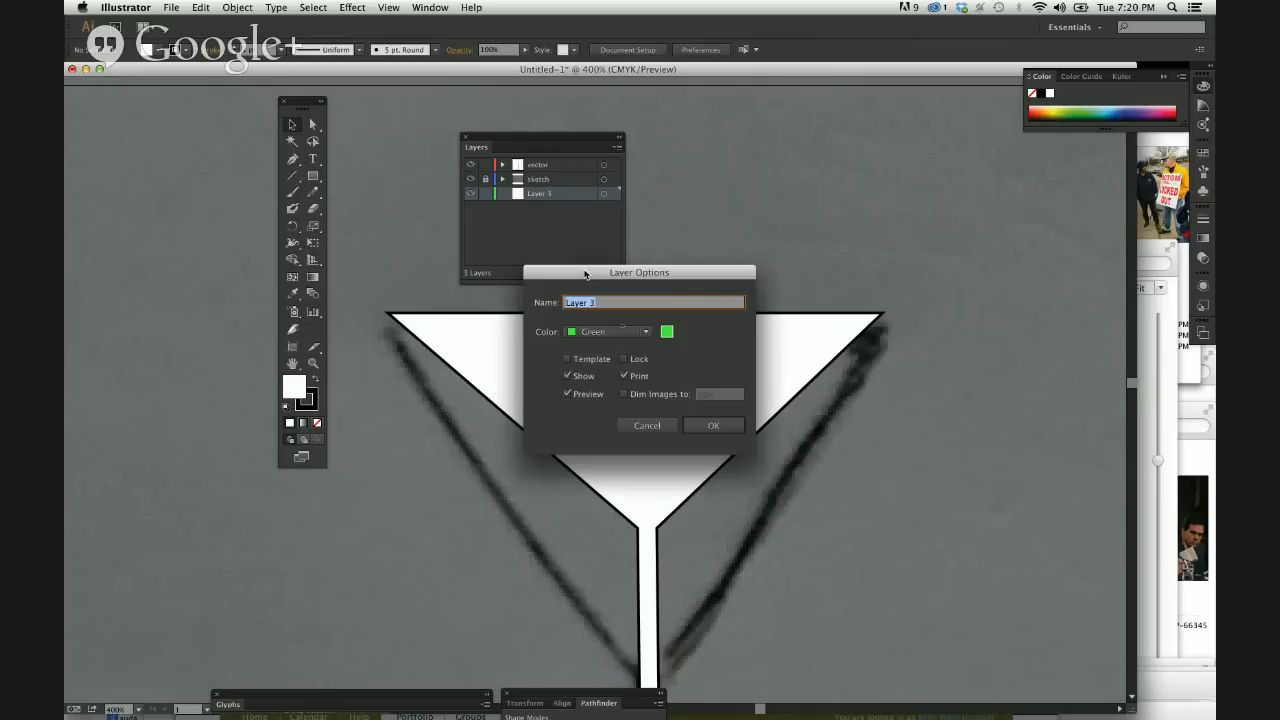
left_click(645, 426)
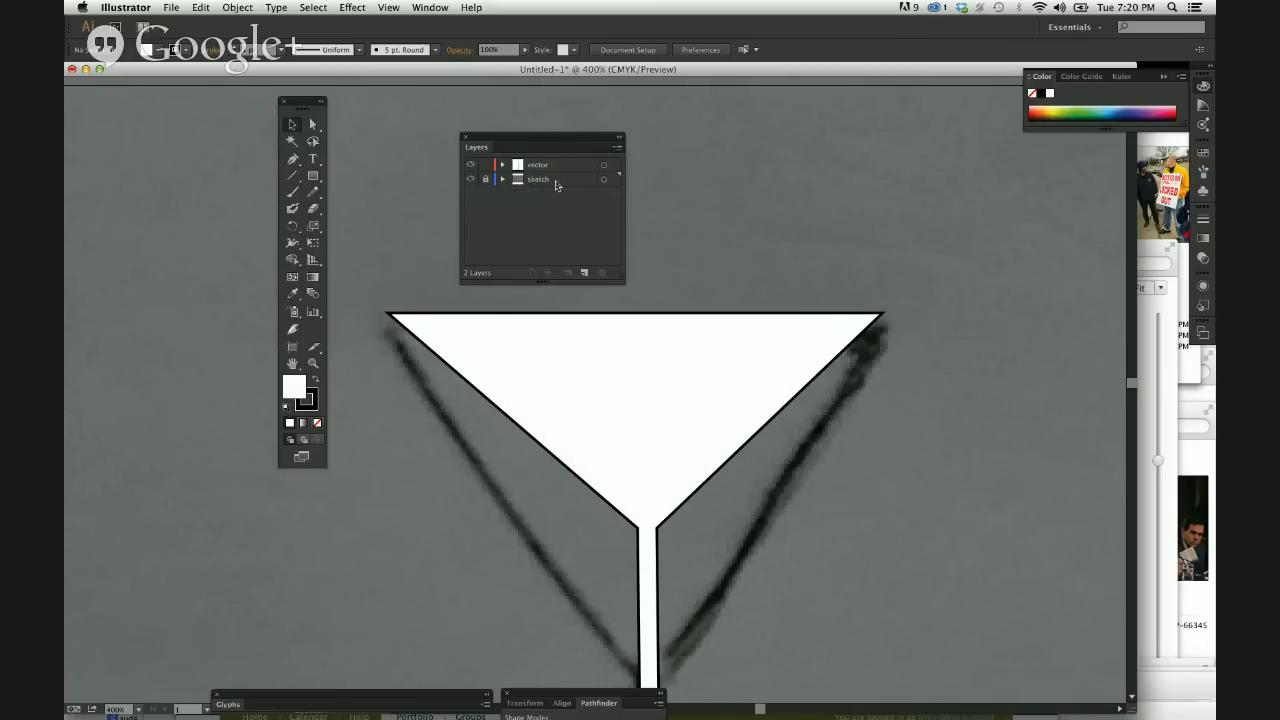
Move the vector layer below the sketch layer, and return it to the top of the layer stack.
left_click(557, 184)
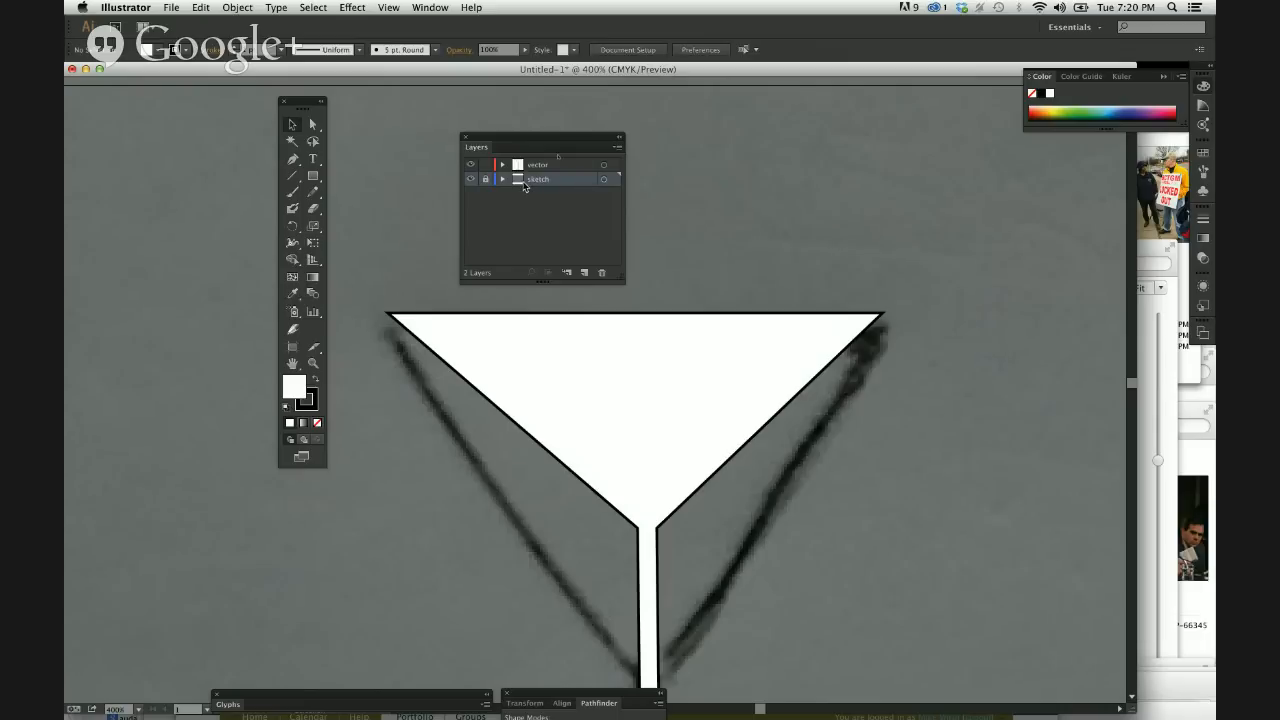
left_click_drag(541, 169, 538, 186)
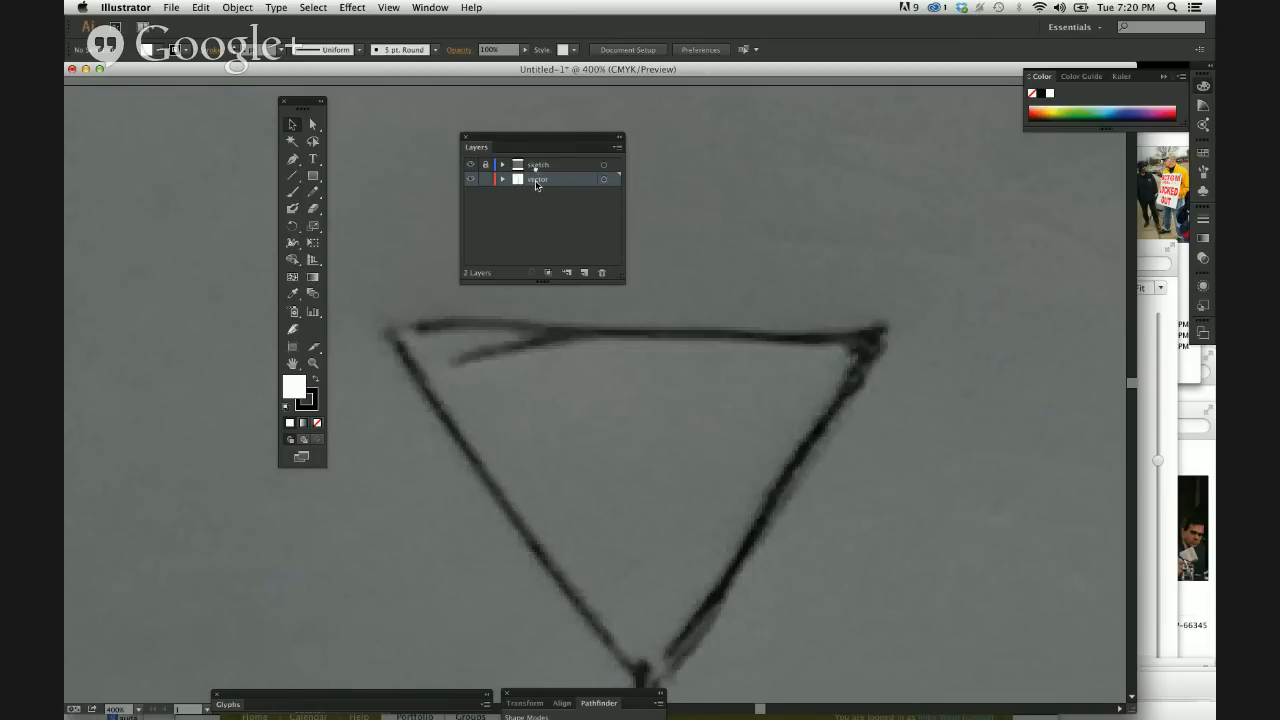
left_click_drag(538, 184, 536, 160)
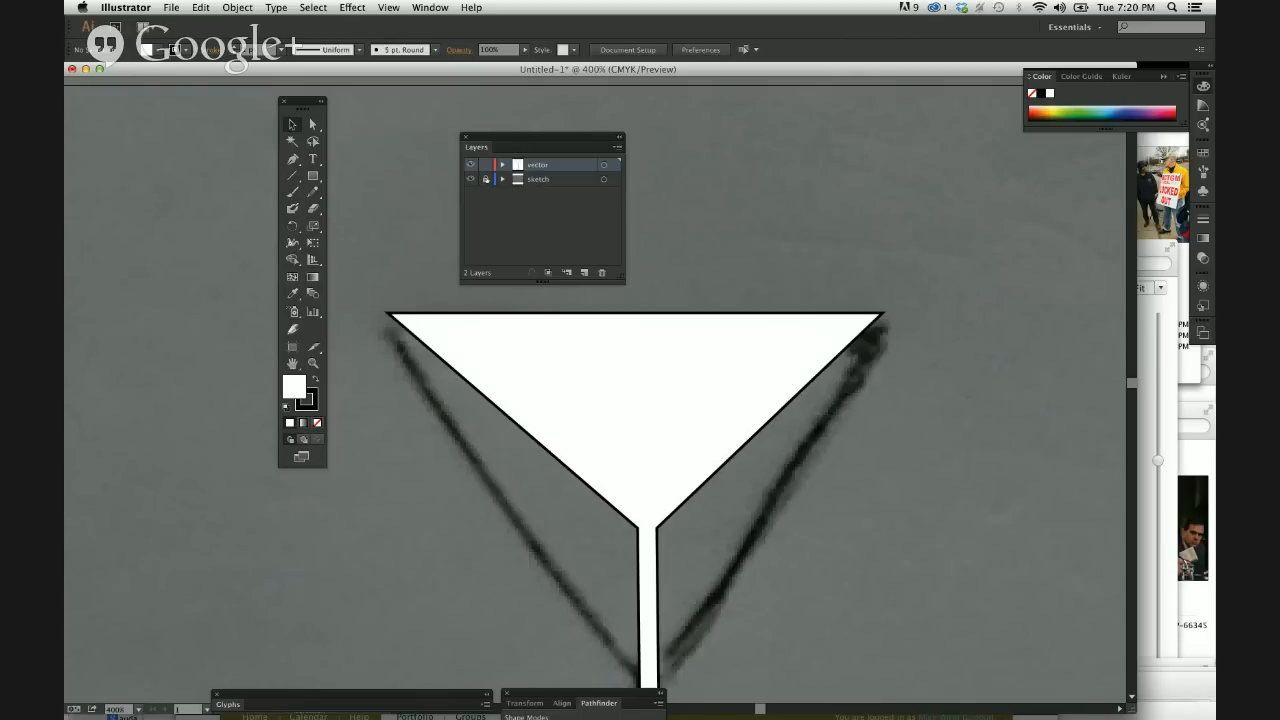
Clear the area around the glass by moving the Layers and Tools panels away from the artwork.
left_click_drag(508, 139, 131, 679)
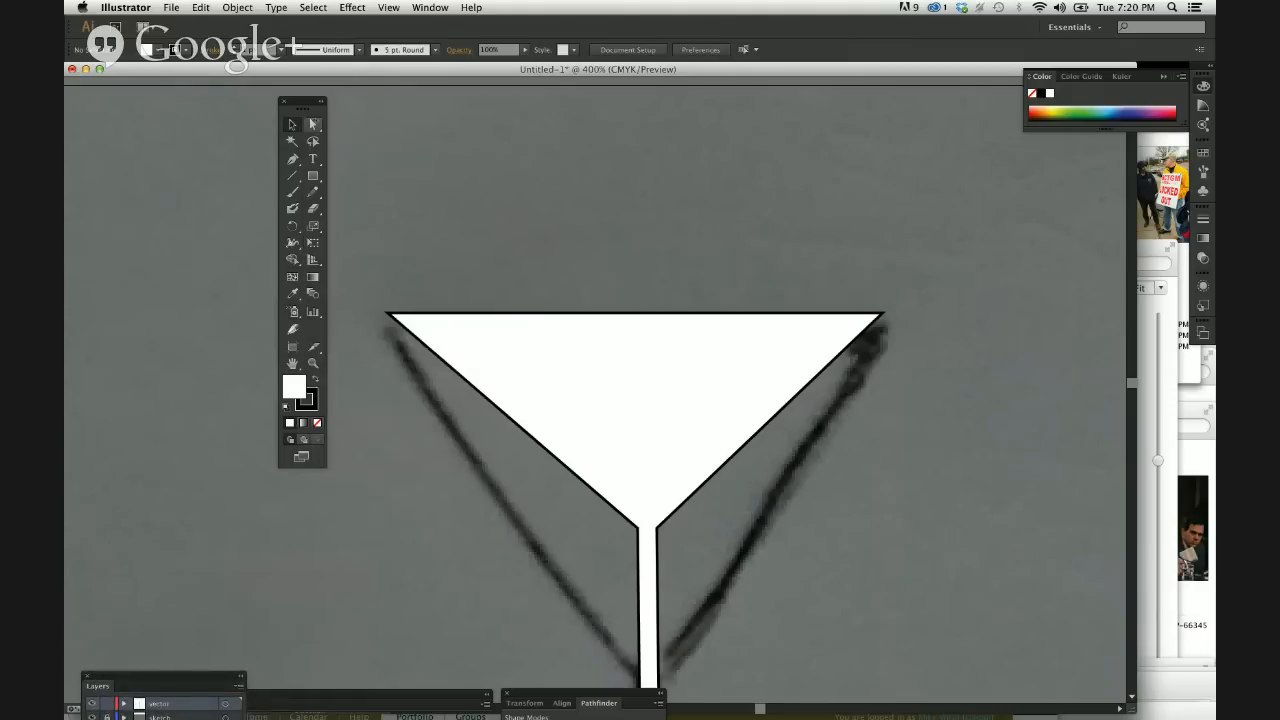
left_click_drag(304, 108, 190, 159)
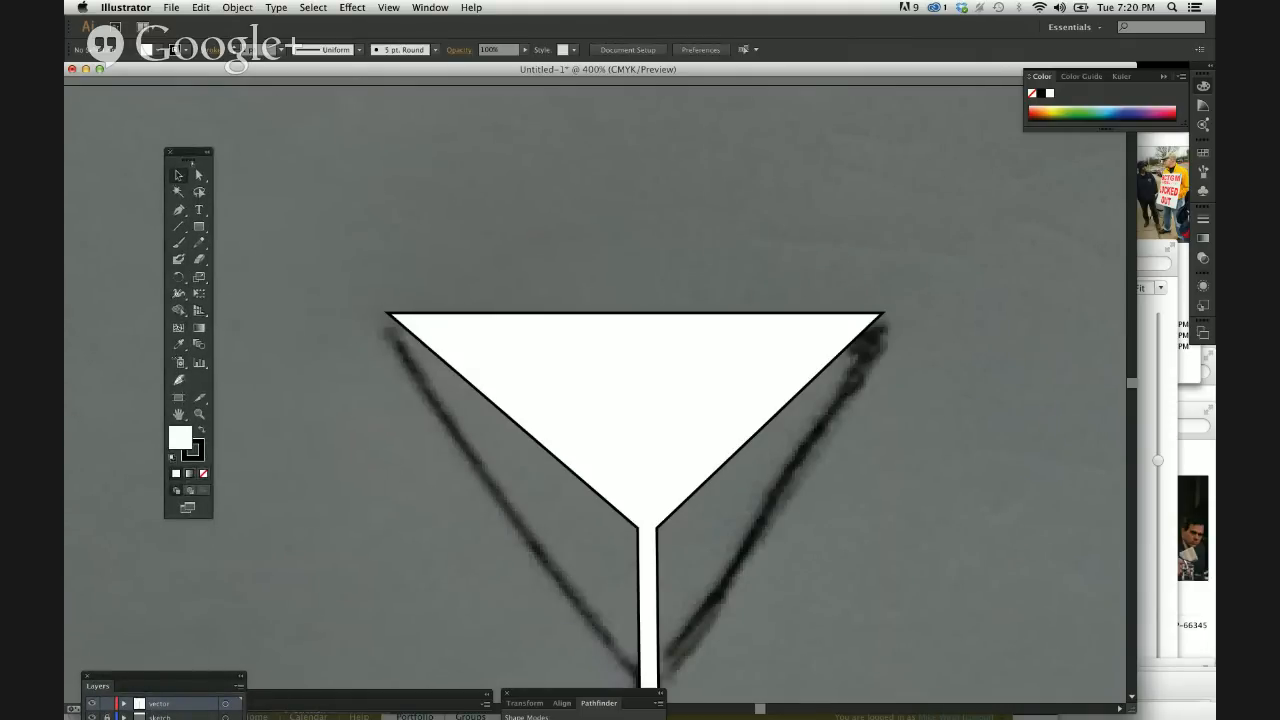
Draw a wavy freehand Pencil line about 232 by 225 pt beside the glass, and apply the default white fill and black stroke.
key("super+minus")
key("super+minus")
key("super+minus")
key("super+minus")
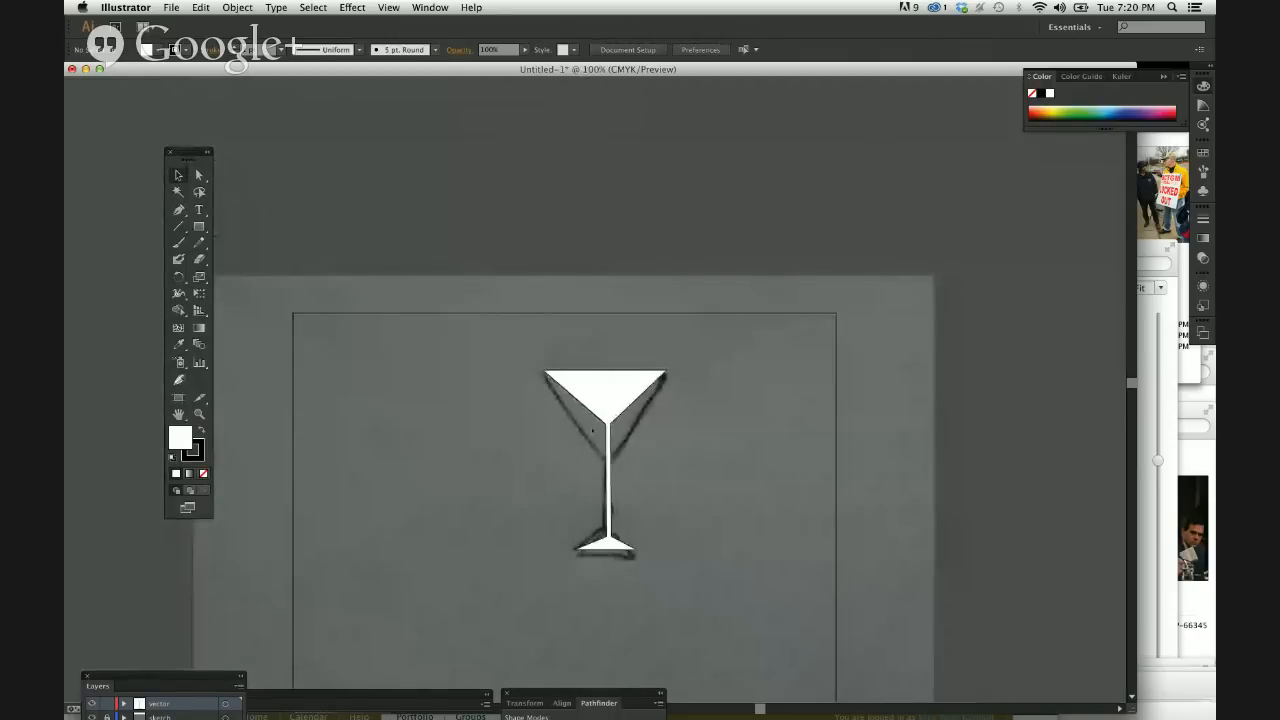
left_click_drag(582, 424, 597, 363)
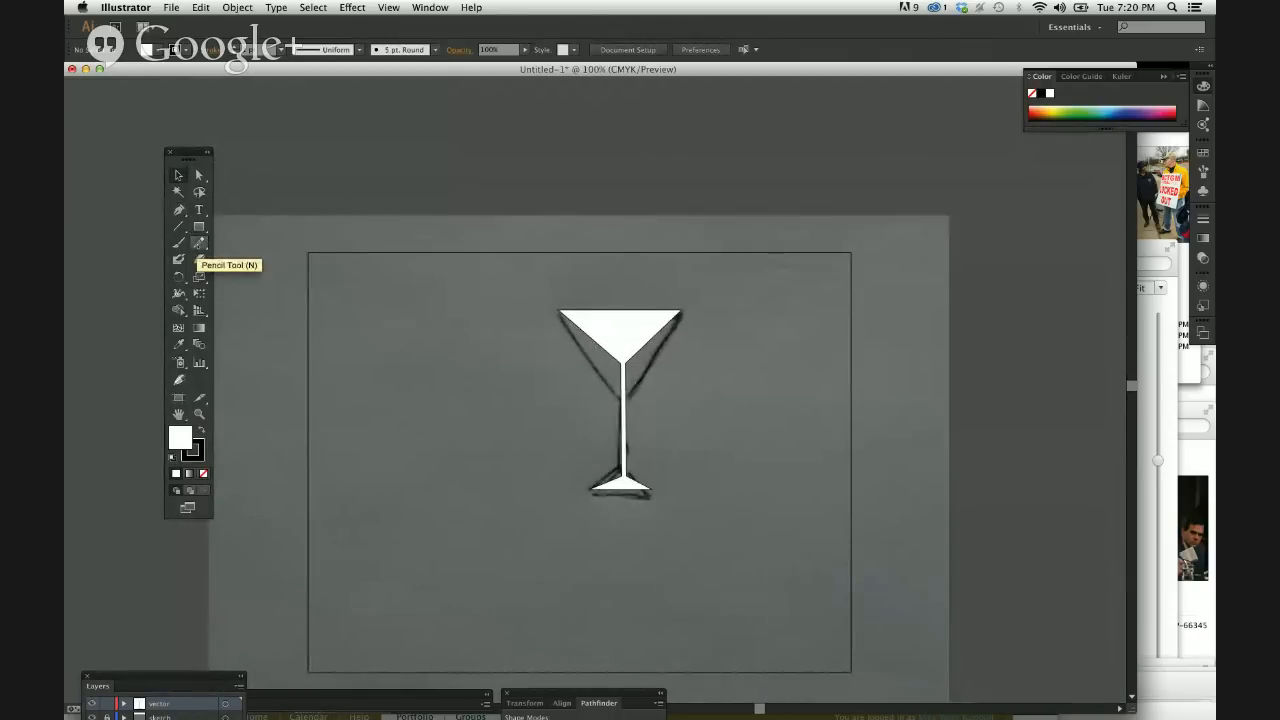
left_click(199, 242)
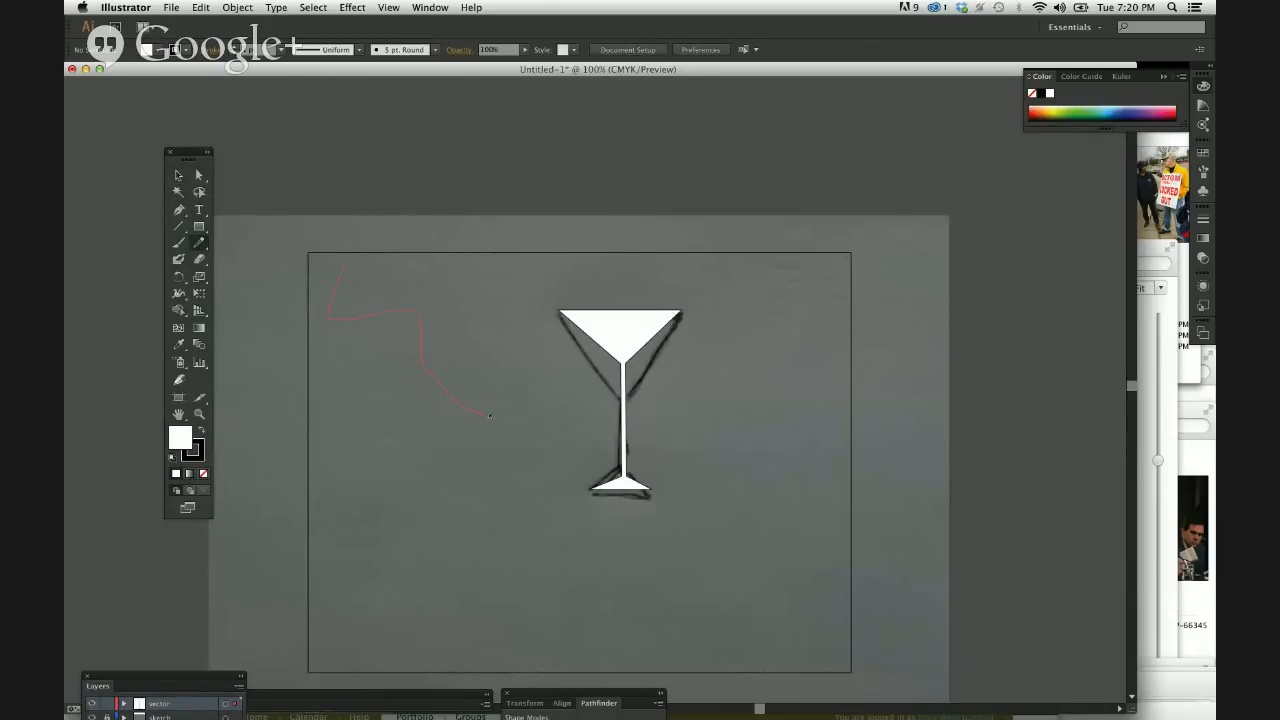
left_click_drag(489, 415, 489, 416)
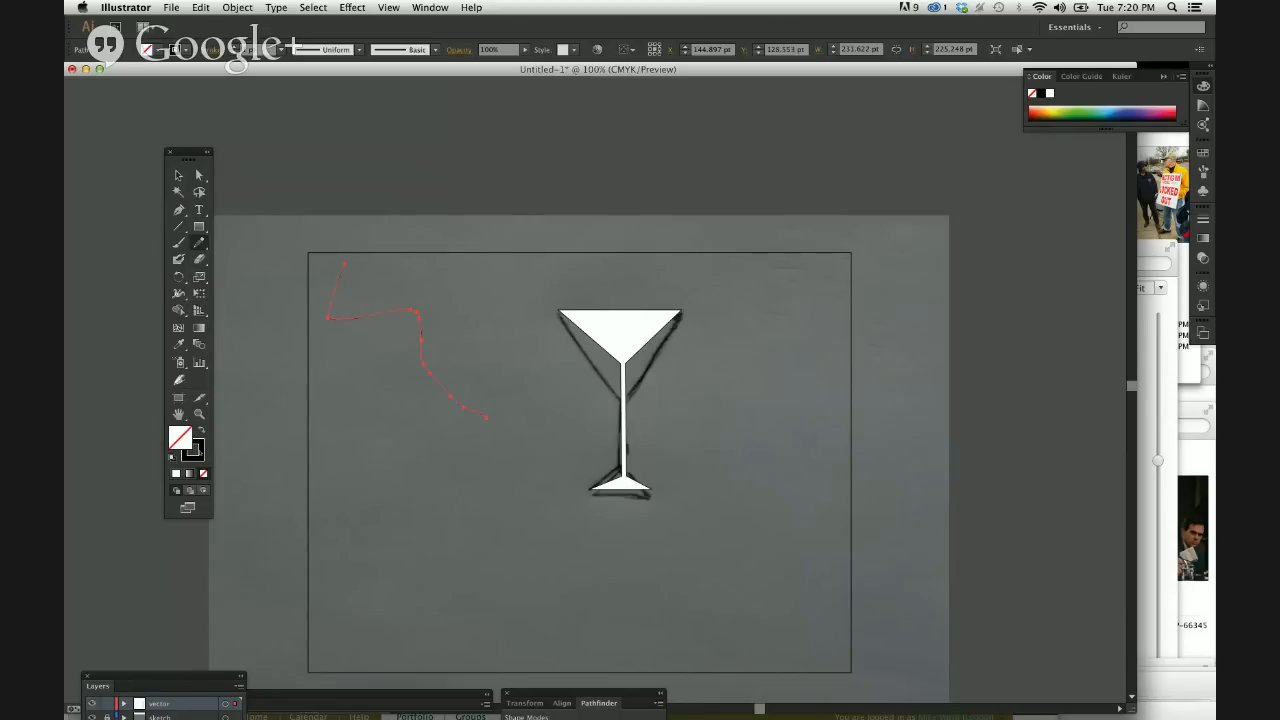
key("d")
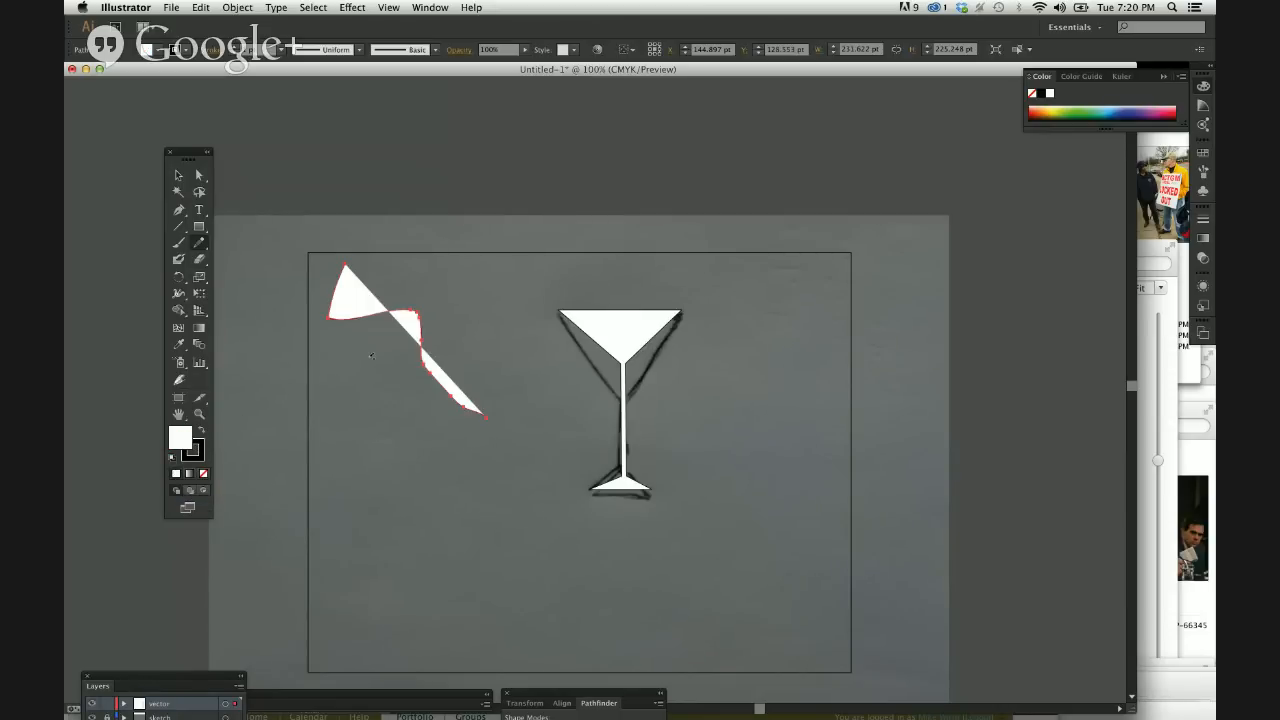
Swap the wavy line's fill and stroke colours back and forth several times, and delete the line.
key("super")
key("super+equal")
left_click_drag(283, 320, 508, 344)
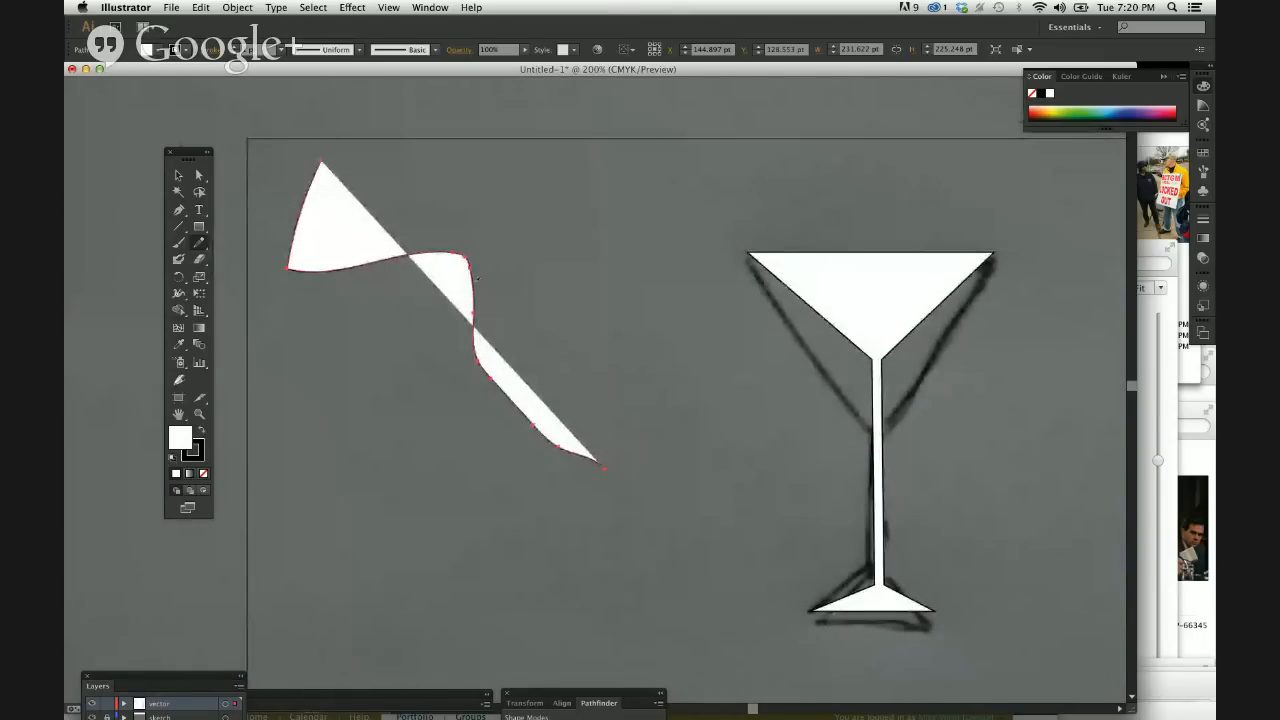
key("v")
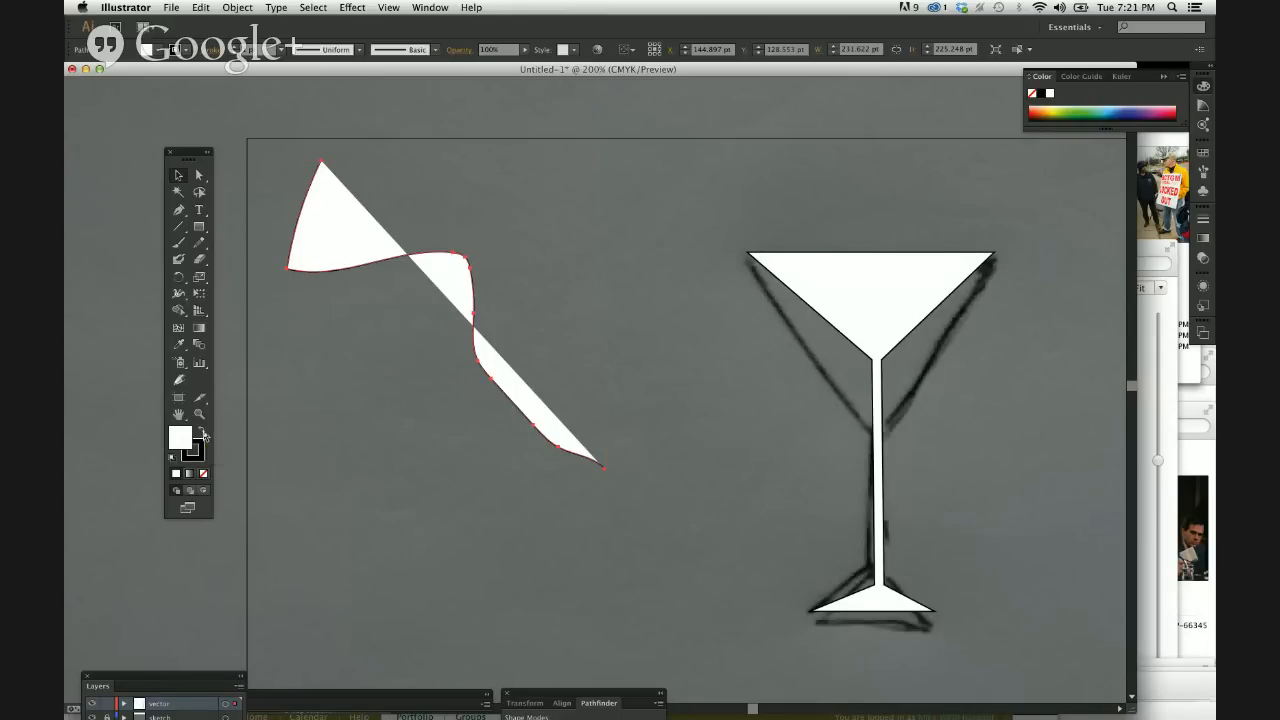
left_click(204, 436)
left_click(204, 436)
left_click(204, 436)
left_click(204, 436)
left_click(204, 436)
left_click(204, 436)
left_click(204, 436)
left_click(204, 436)
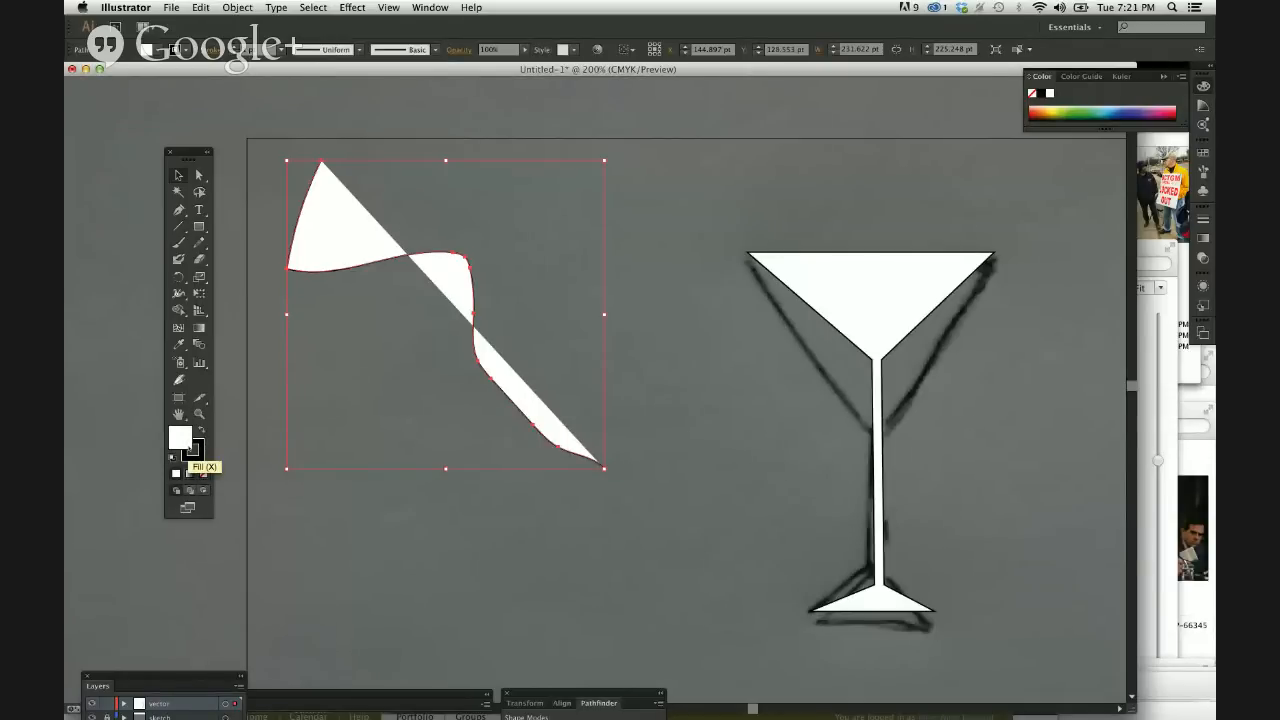
key("Delete")
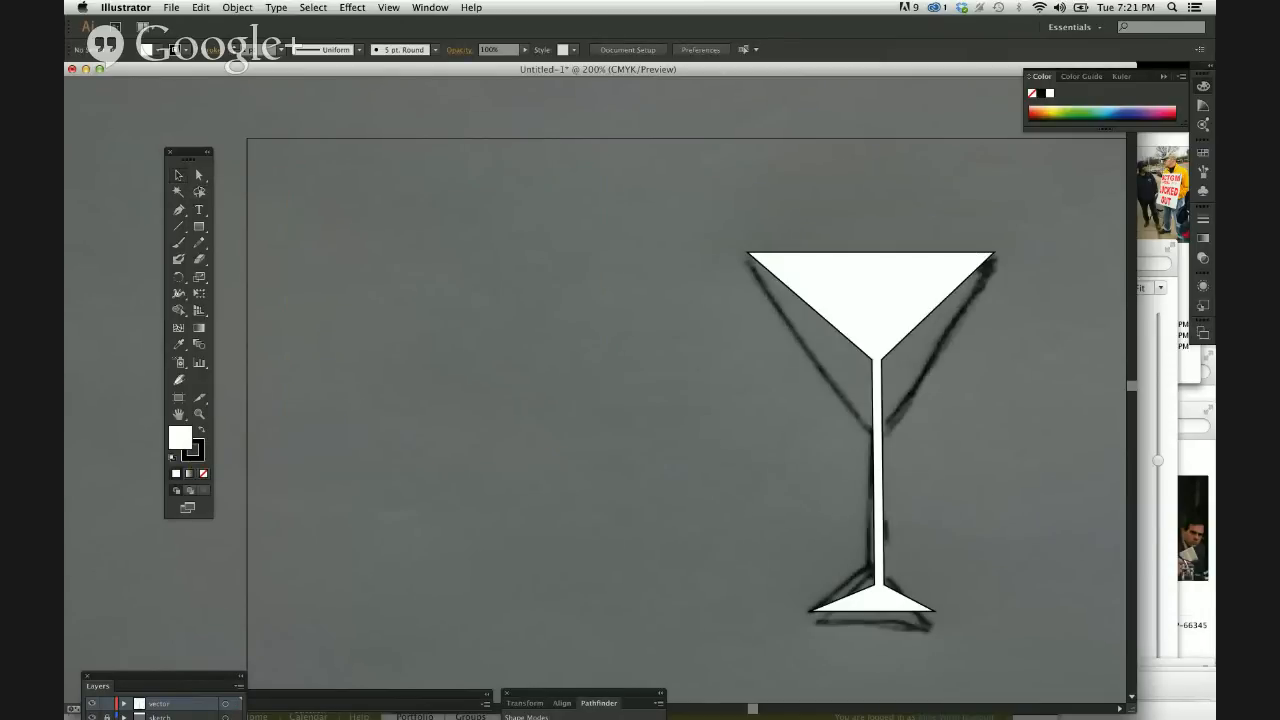
Select the white vector glass and delete it, leaving only the sketch.
scroll(600, 425, "right", 3)
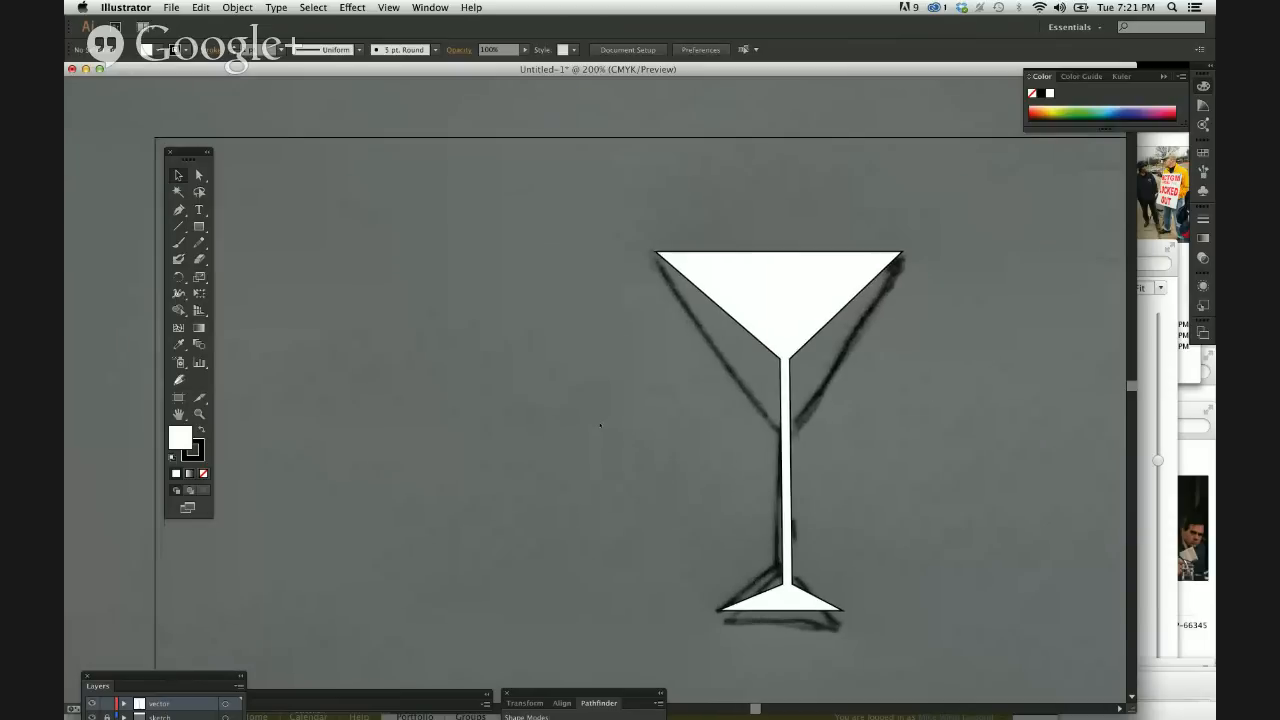
left_click(740, 300)
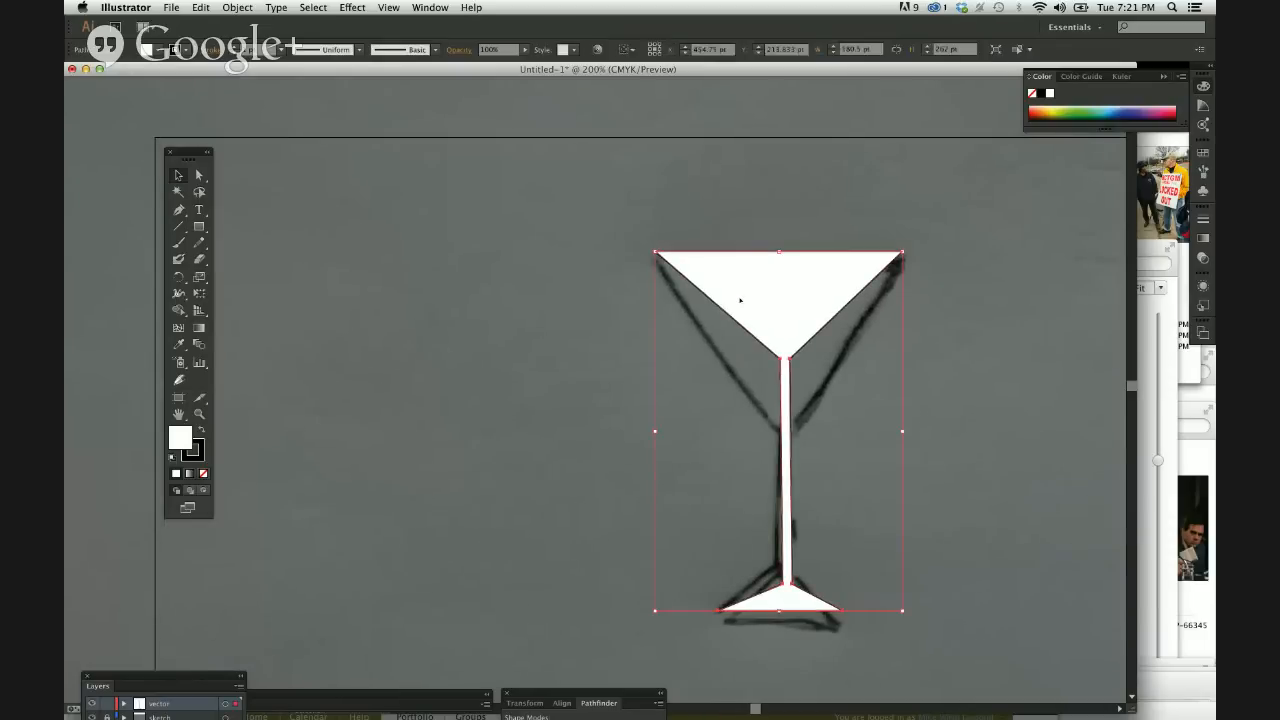
key("Delete")
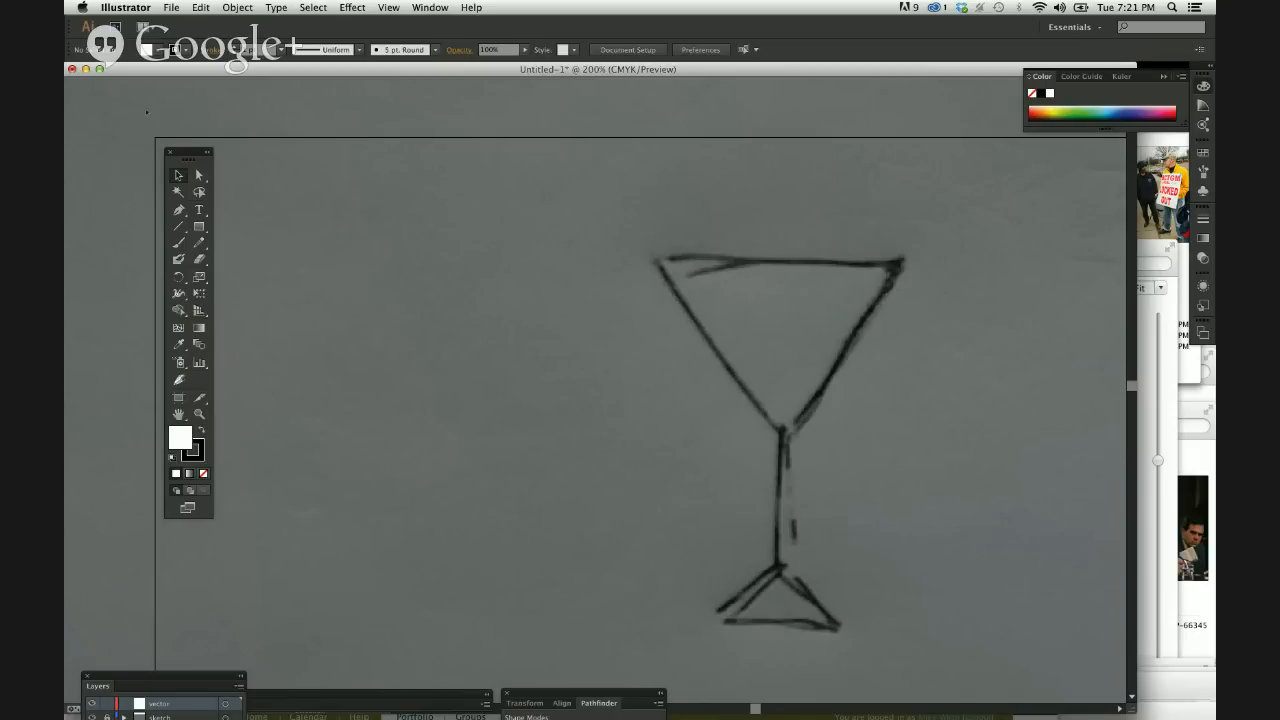
Start opening a file and browse from Documents through QUEENS and ART210_Fund_Gr_Dsgn to the WORKSHEETS folder.
left_click(178, 7)
left_click(200, 48)
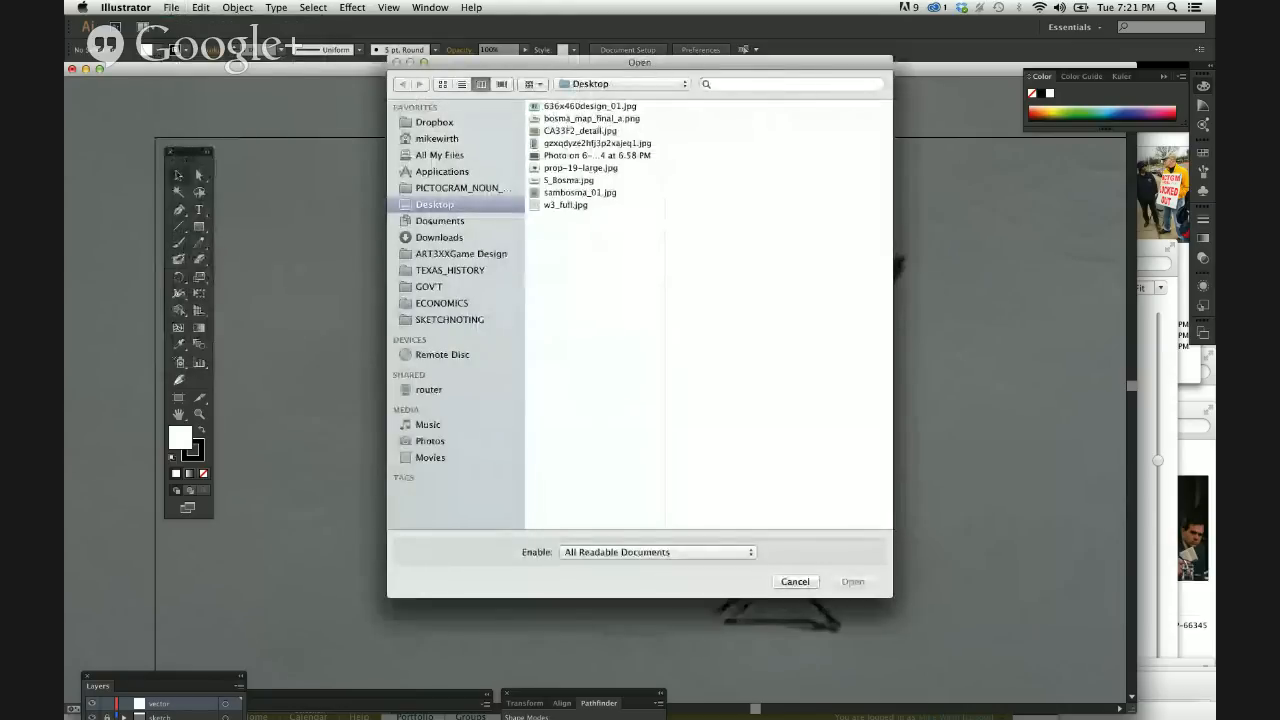
left_click(440, 220)
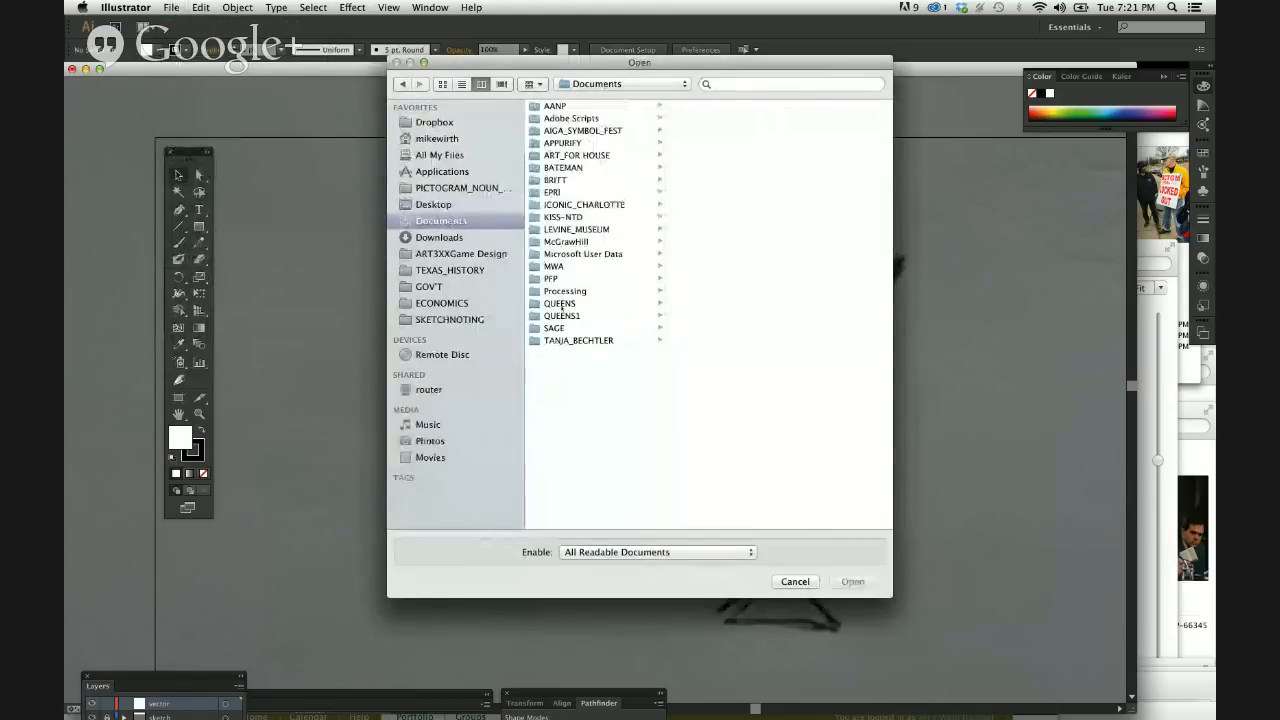
left_click(560, 303)
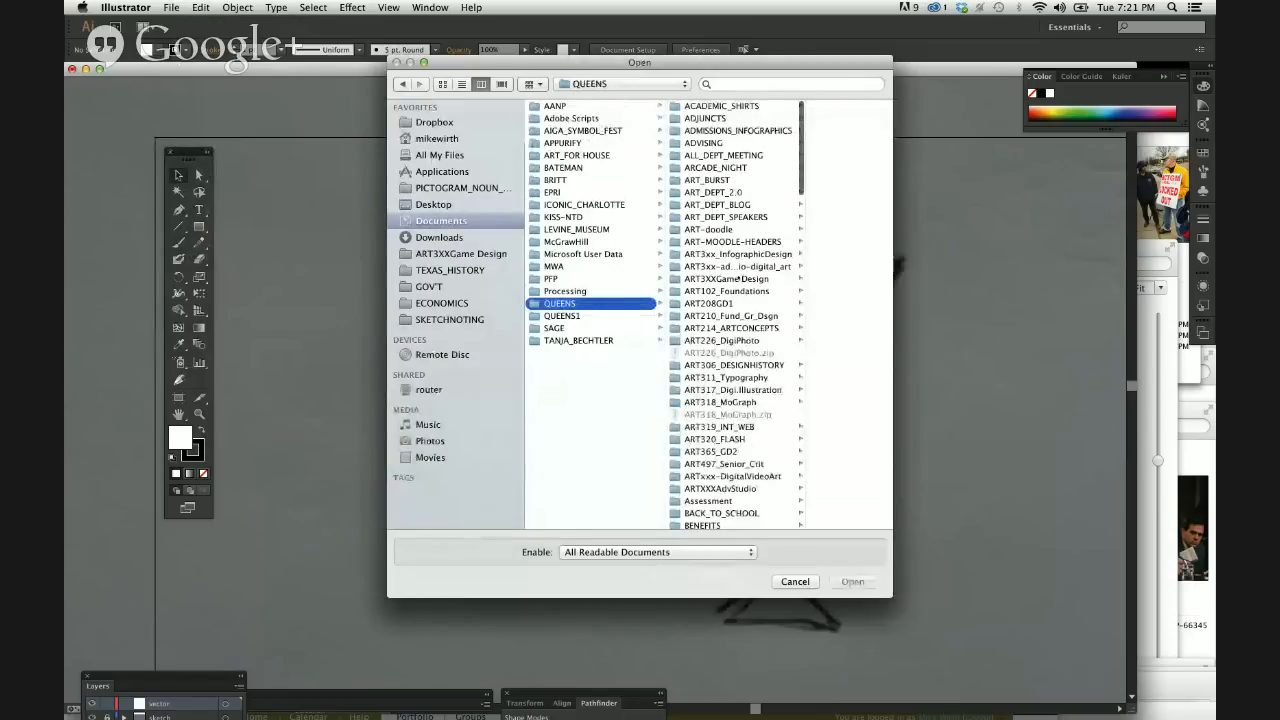
left_click(733, 316)
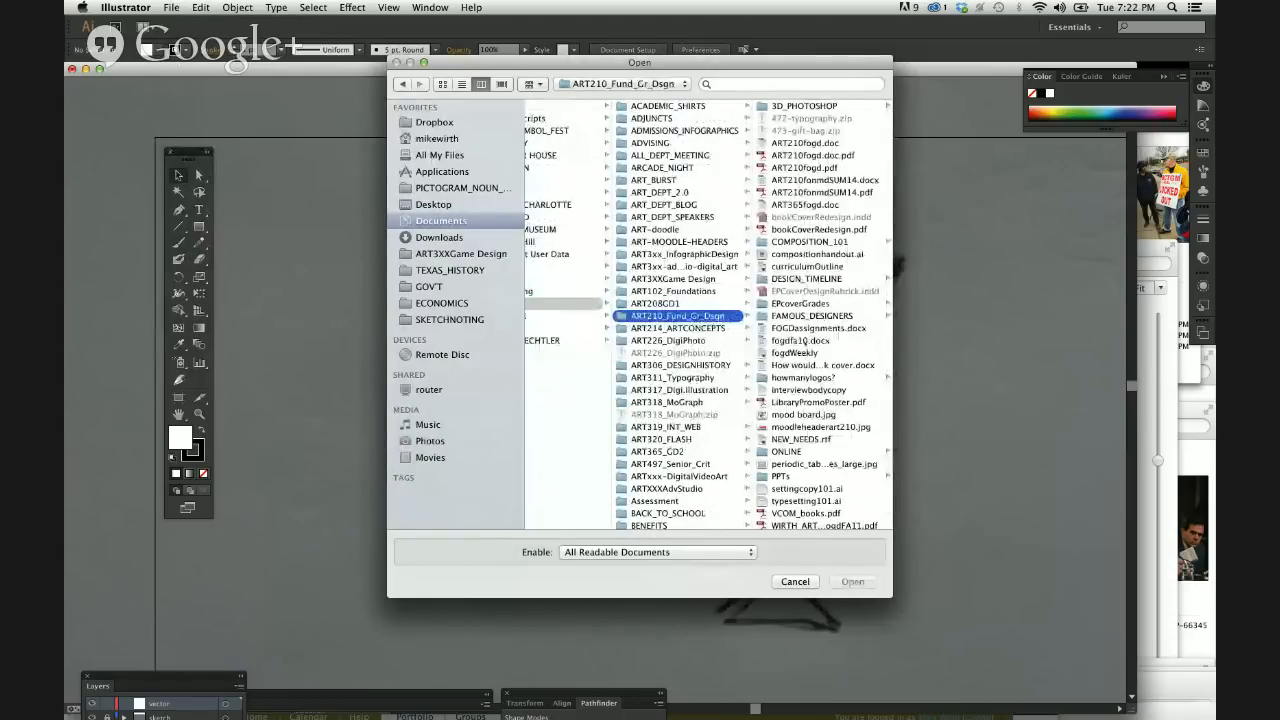
scroll(815, 300, "down", 1)
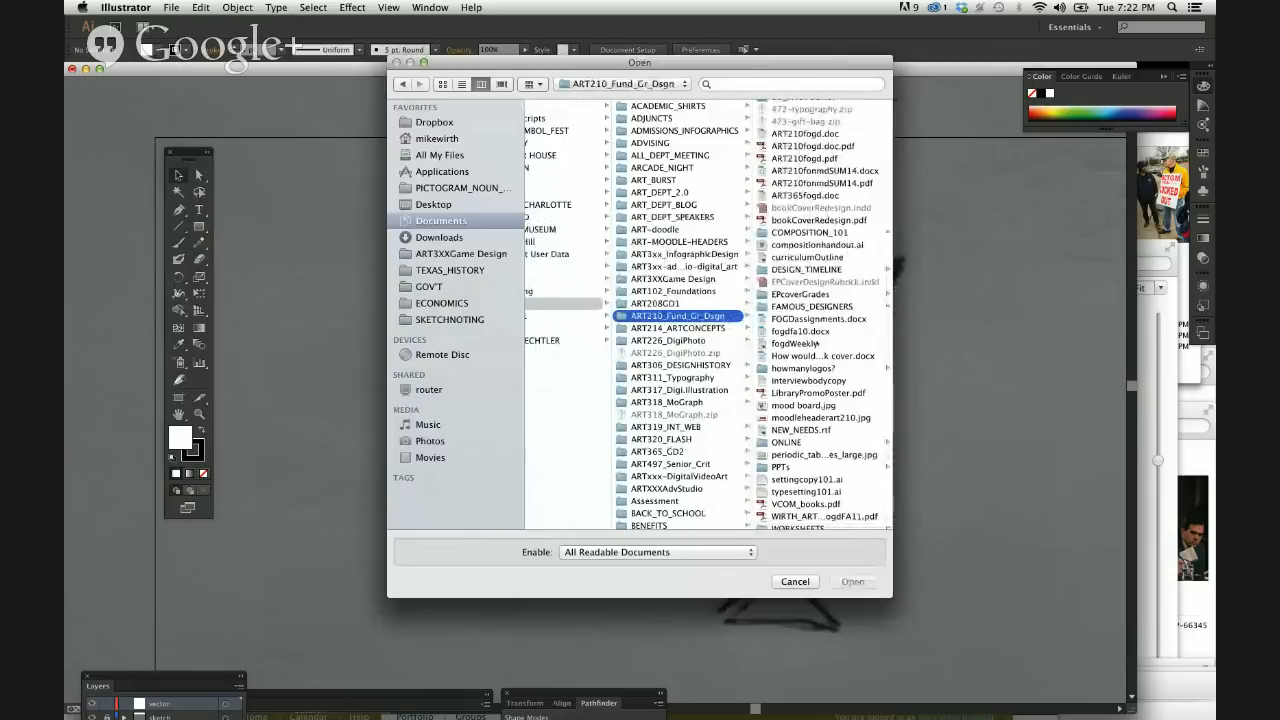
scroll(820, 310, "down", 1)
scroll(810, 320, "up", 1)
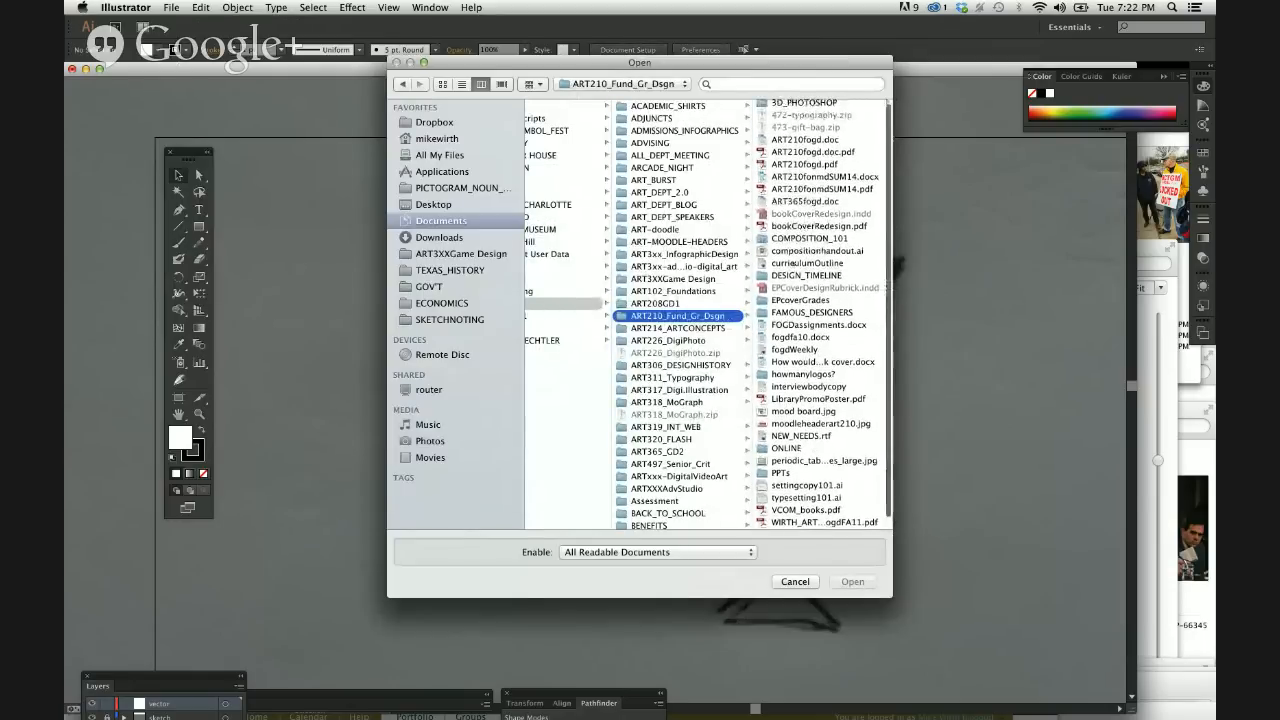
scroll(790, 305, "up", 1)
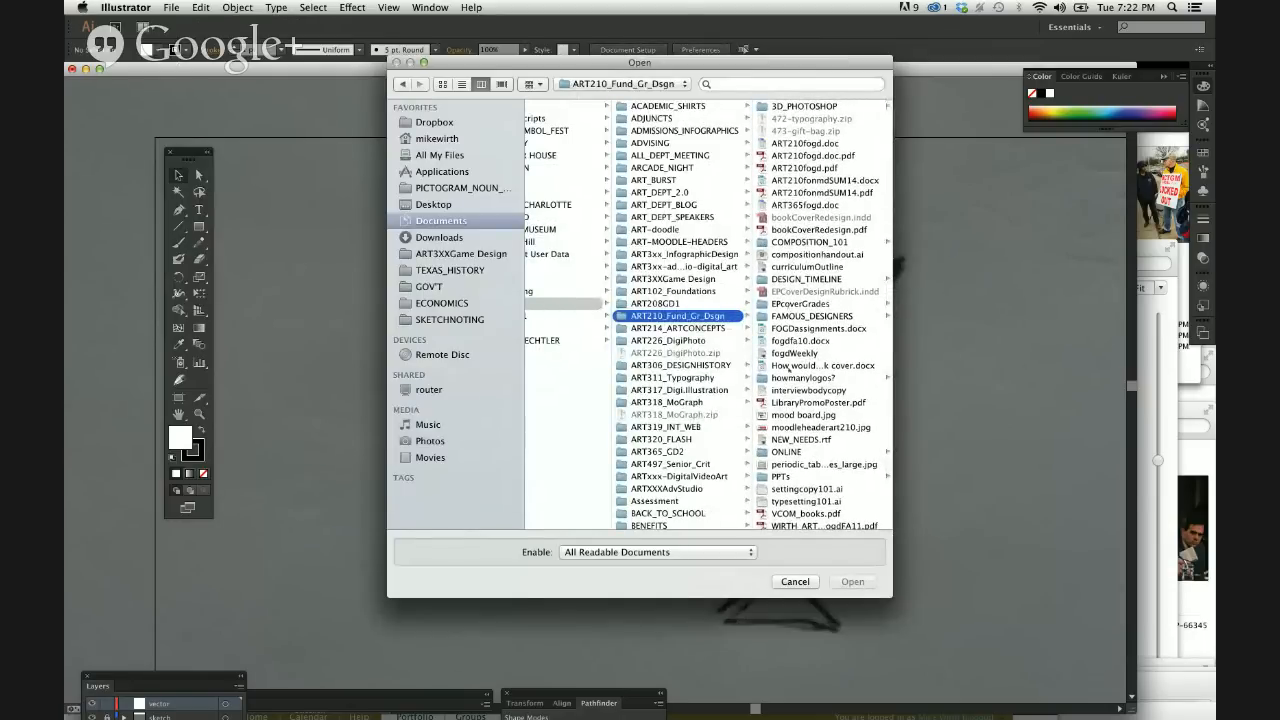
scroll(792, 450, "down", 2)
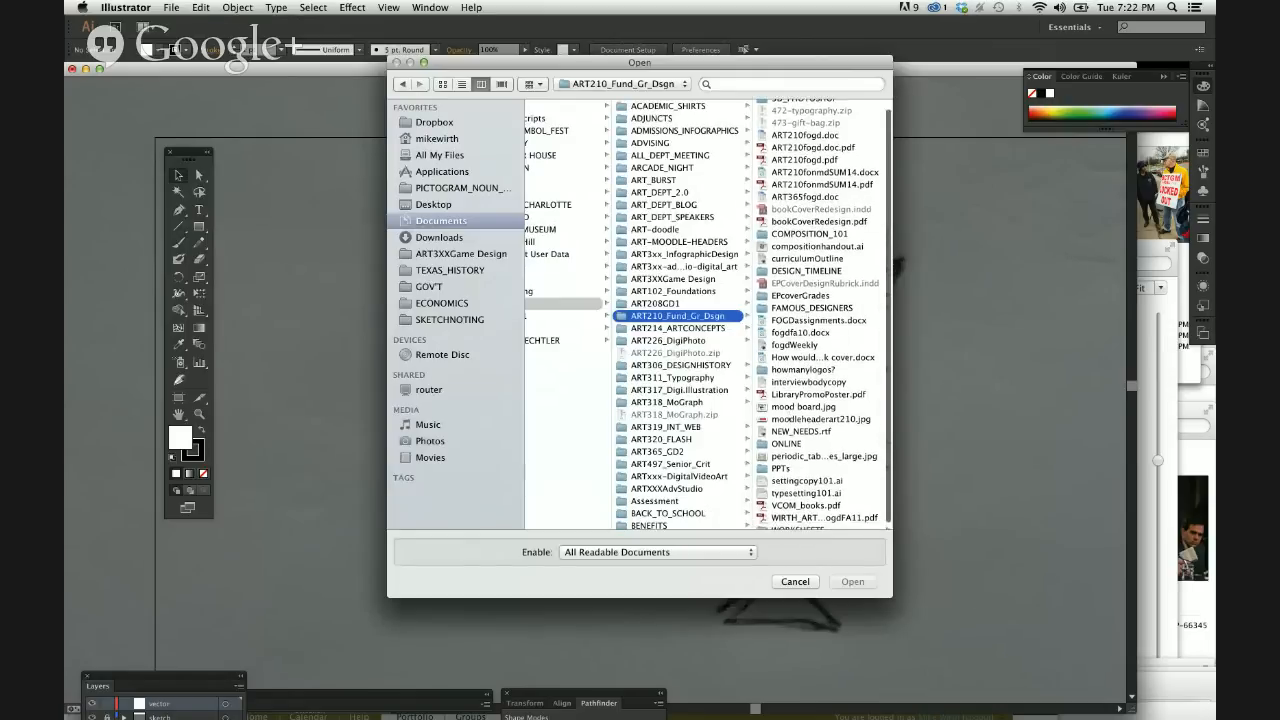
left_click(795, 522)
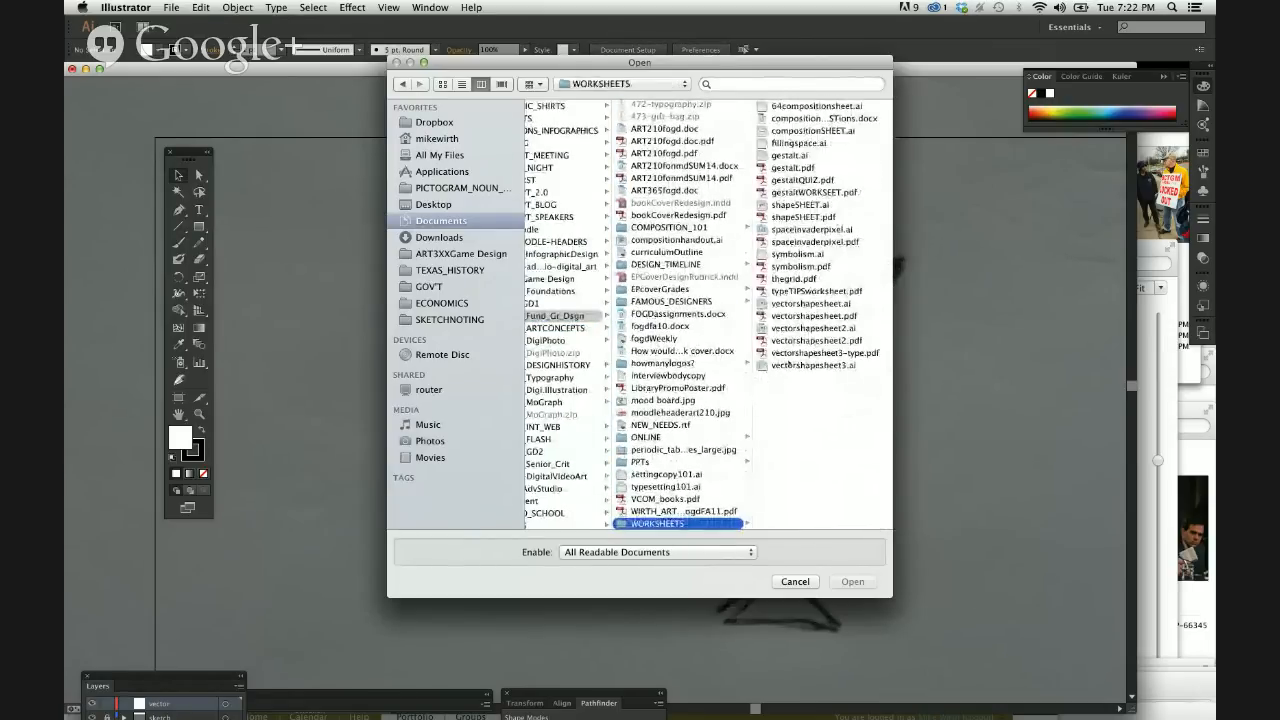
Preview the vector shape worksheets and open vectorshapesheet.pdf, accepting the substituted fonts.
left_click(787, 315)
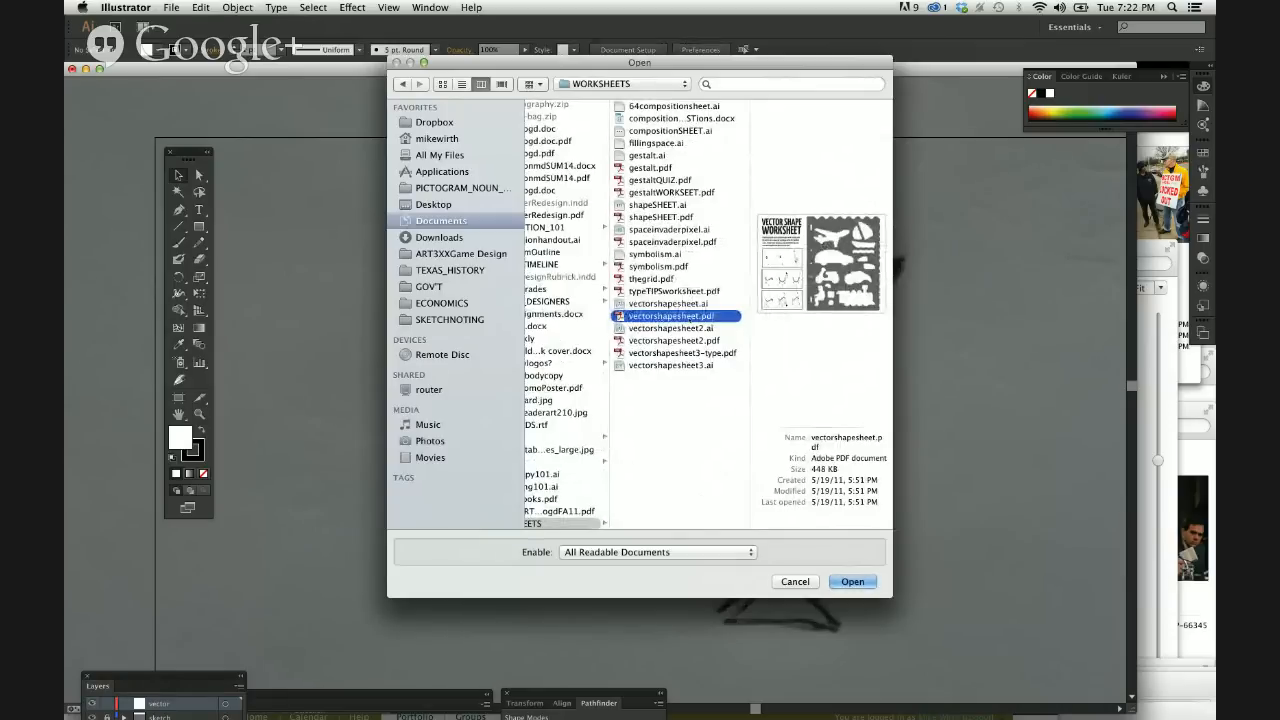
left_click(692, 304)
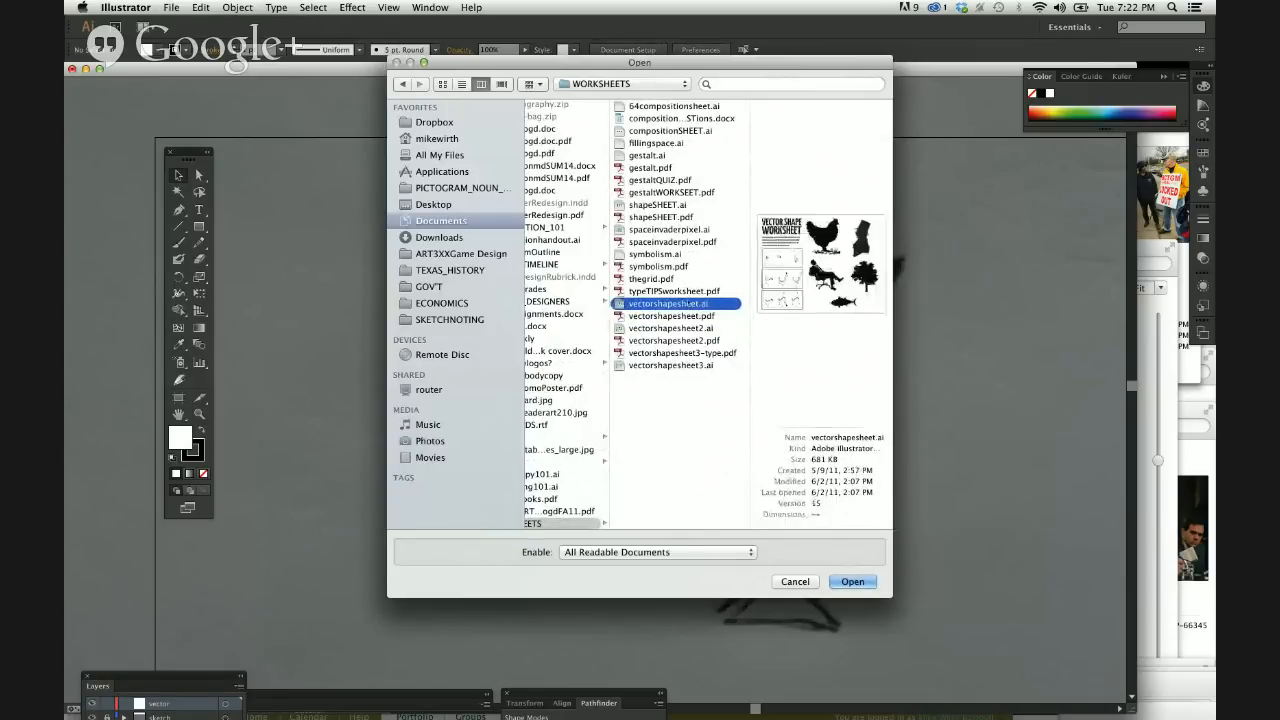
left_click(684, 328)
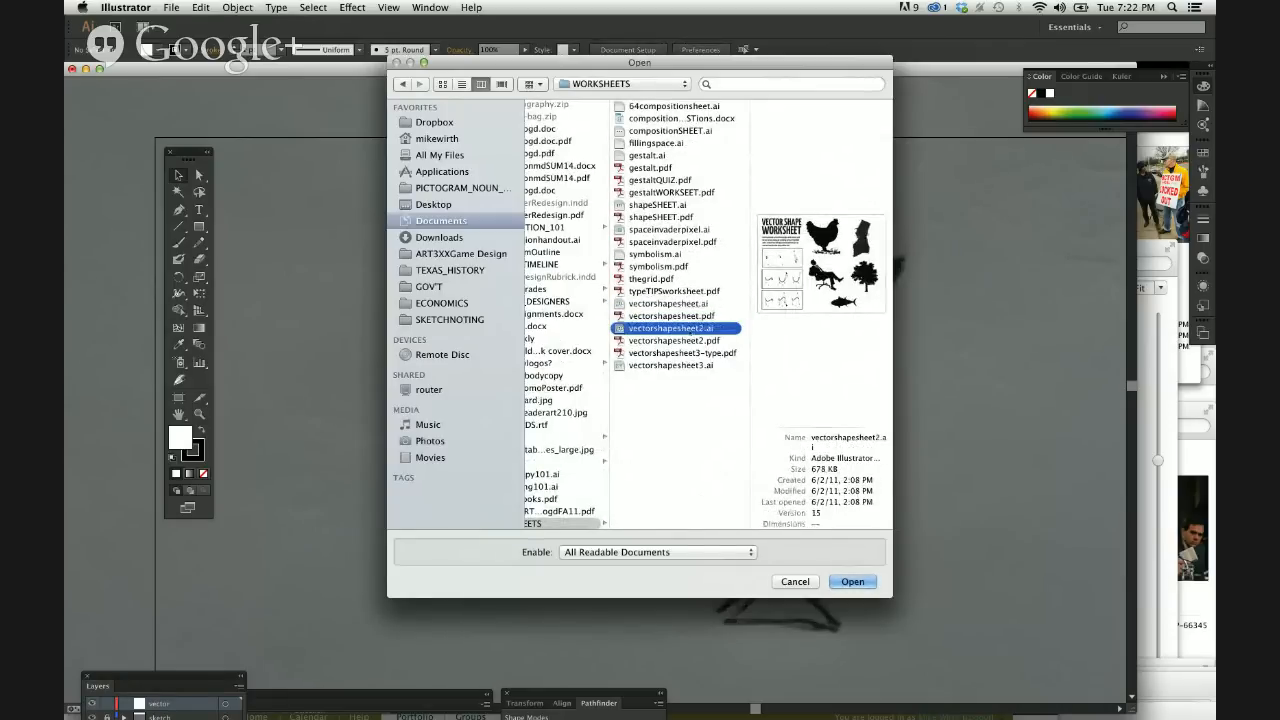
left_click(686, 353)
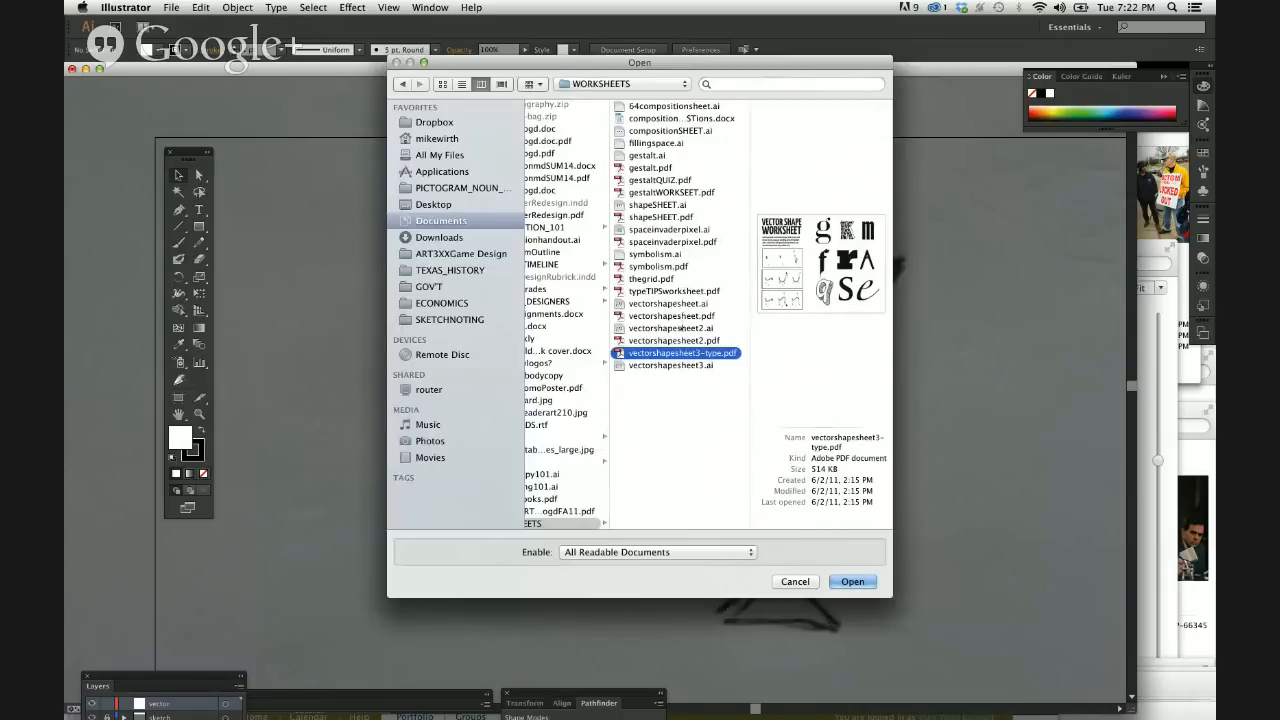
left_click(684, 316)
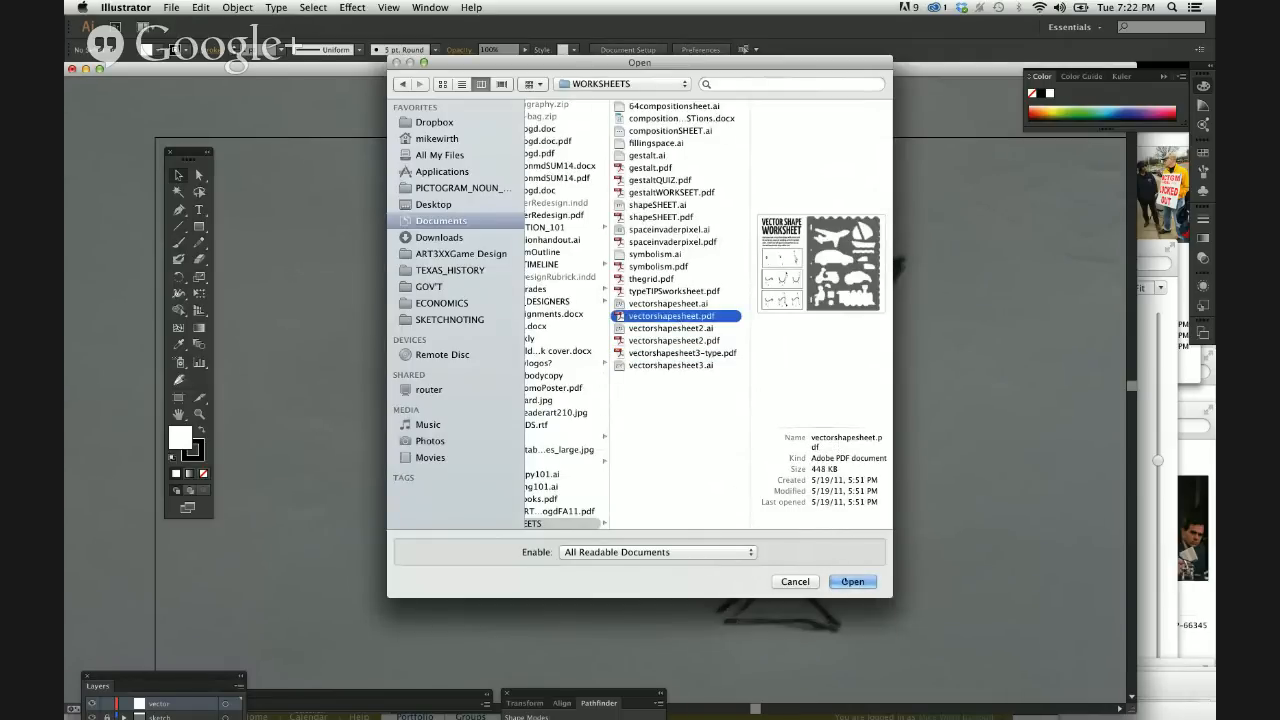
left_click(846, 580)
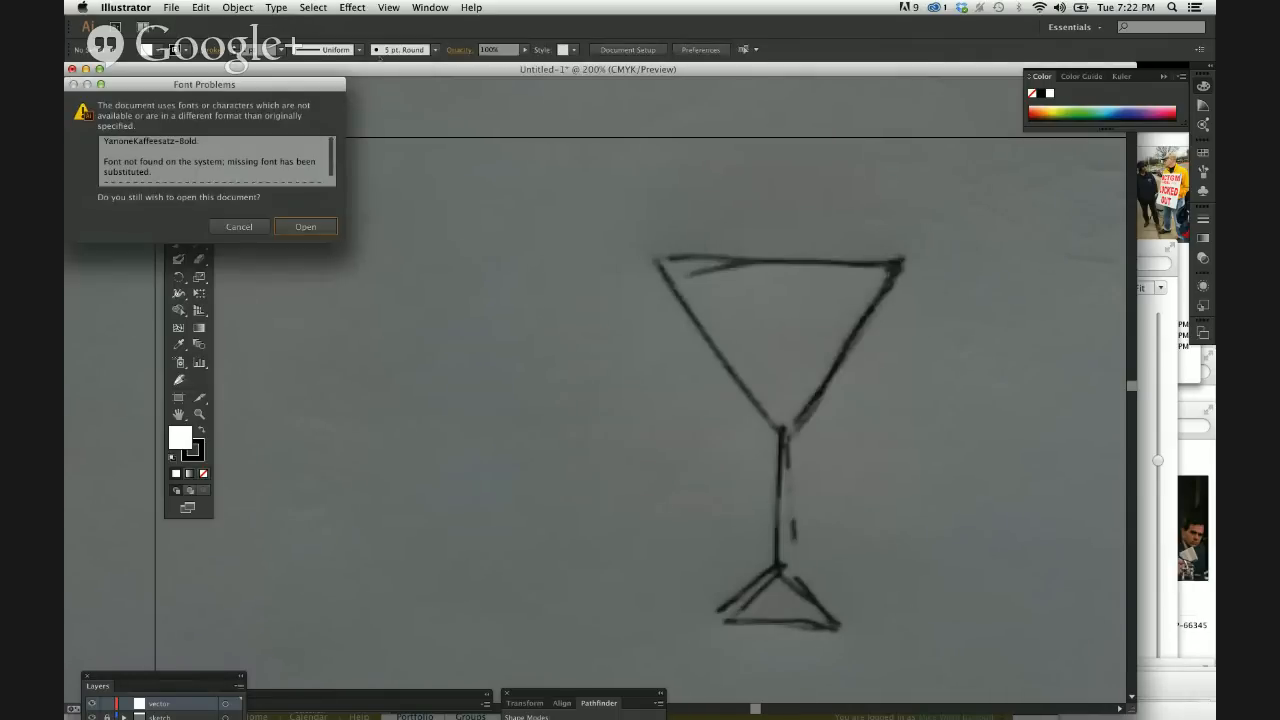
left_click(305, 226)
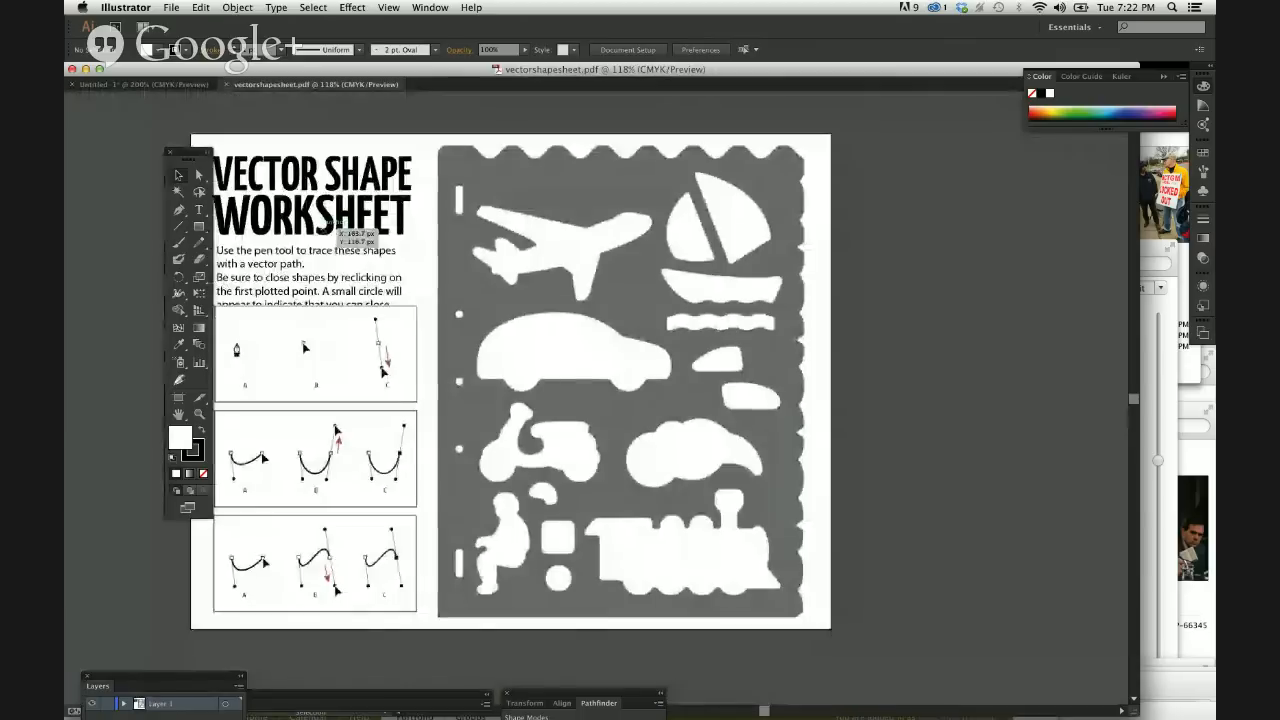
Trace the car shape with the Pen tool from its lower rear corner over the roof to the start of the hood.
left_click_drag(423, 334, 508, 350)
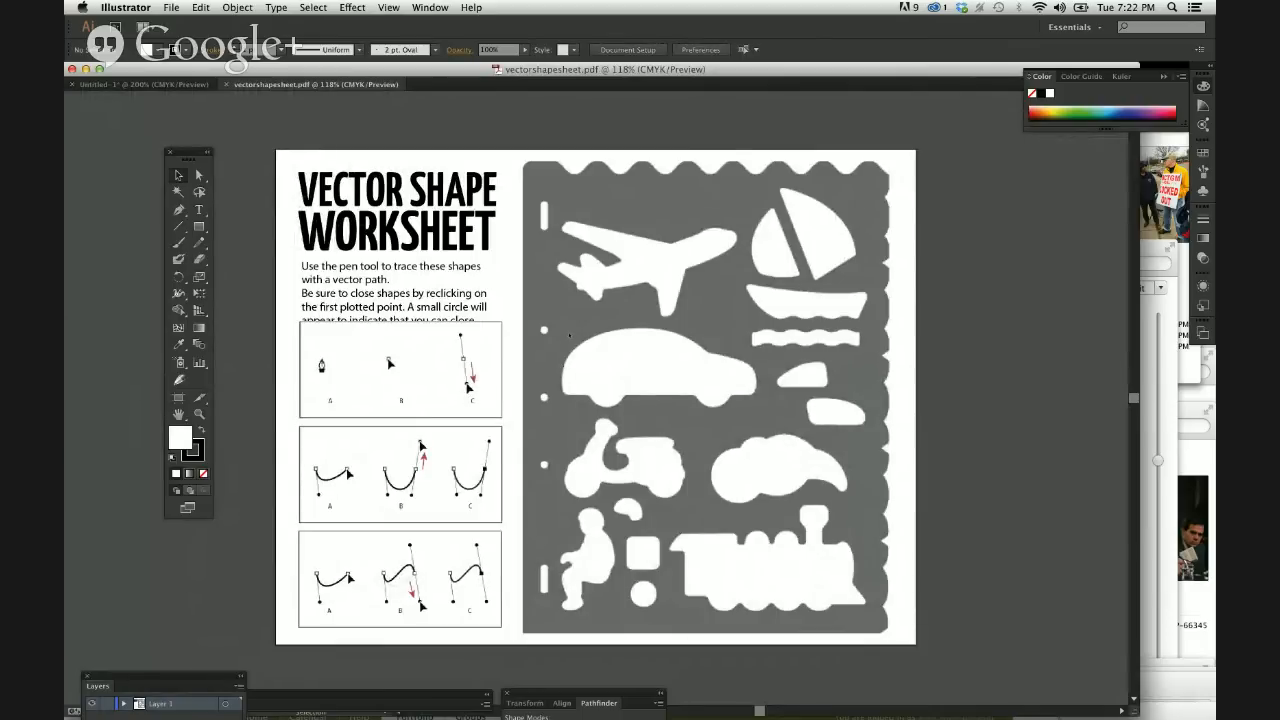
left_click(178, 210)
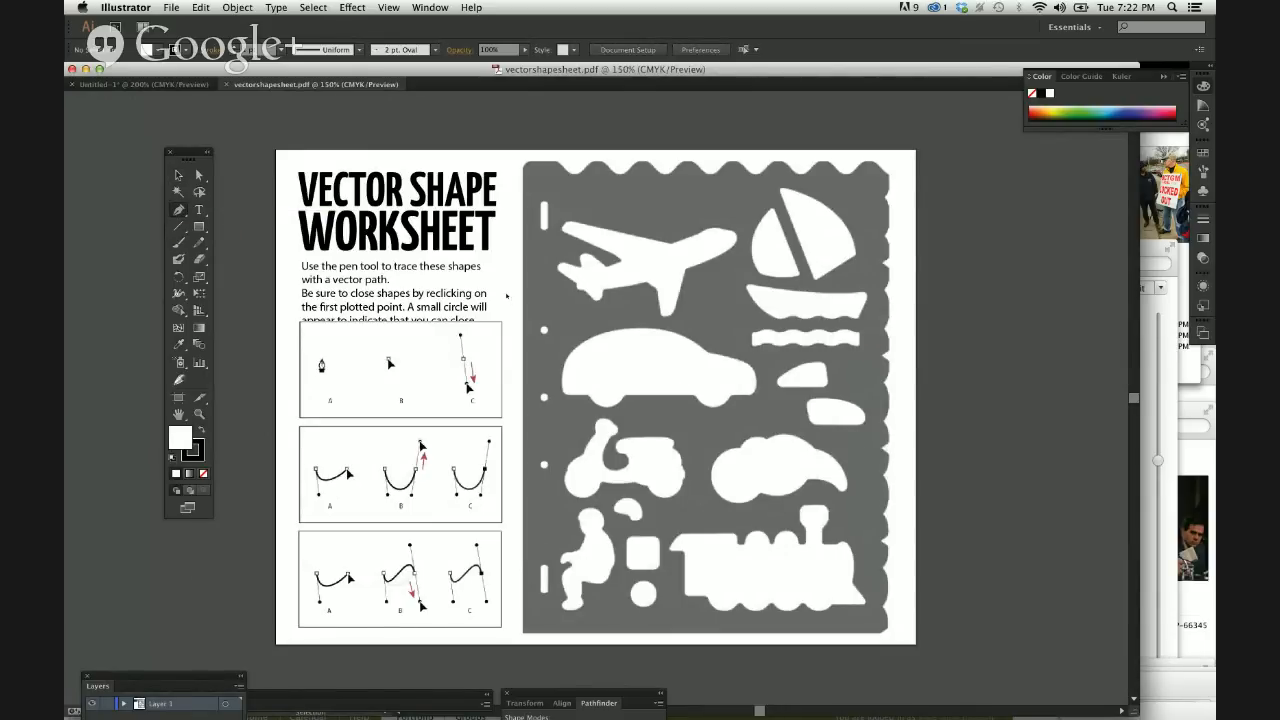
key("super+equal")
key("super+equal")
scroll(508, 297, "right", 3)
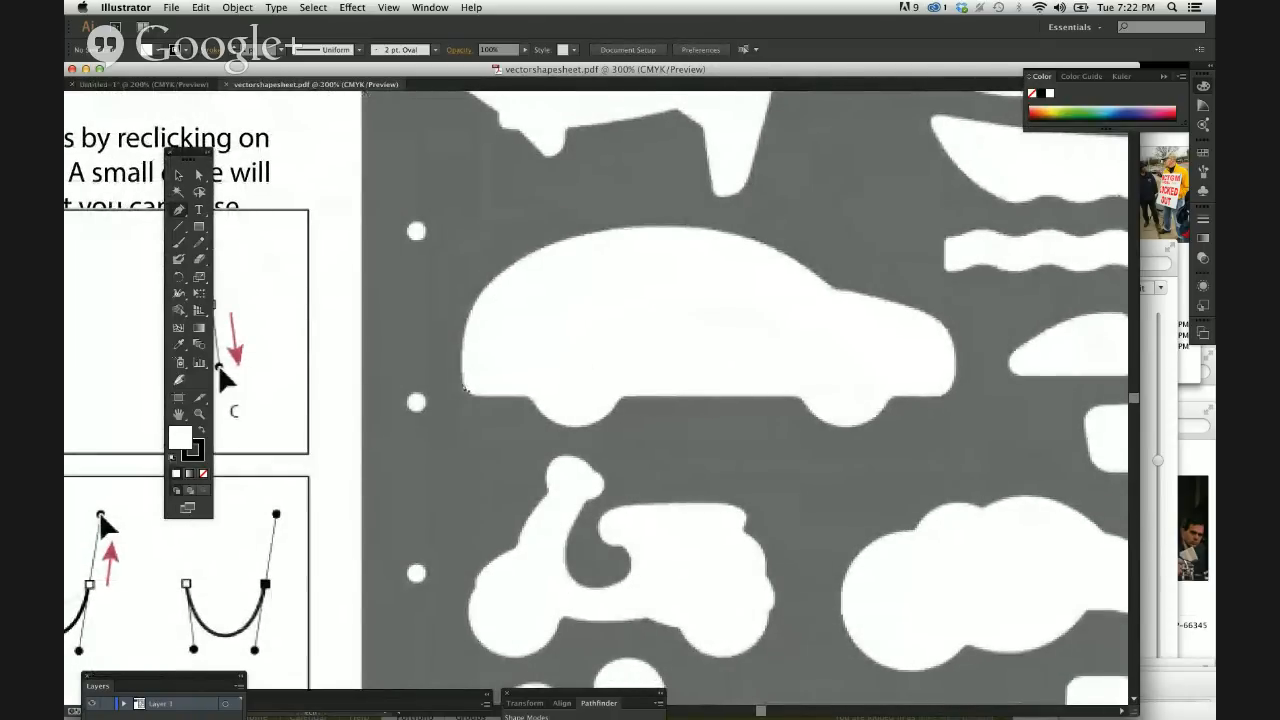
left_click_drag(464, 387, 855, 320)
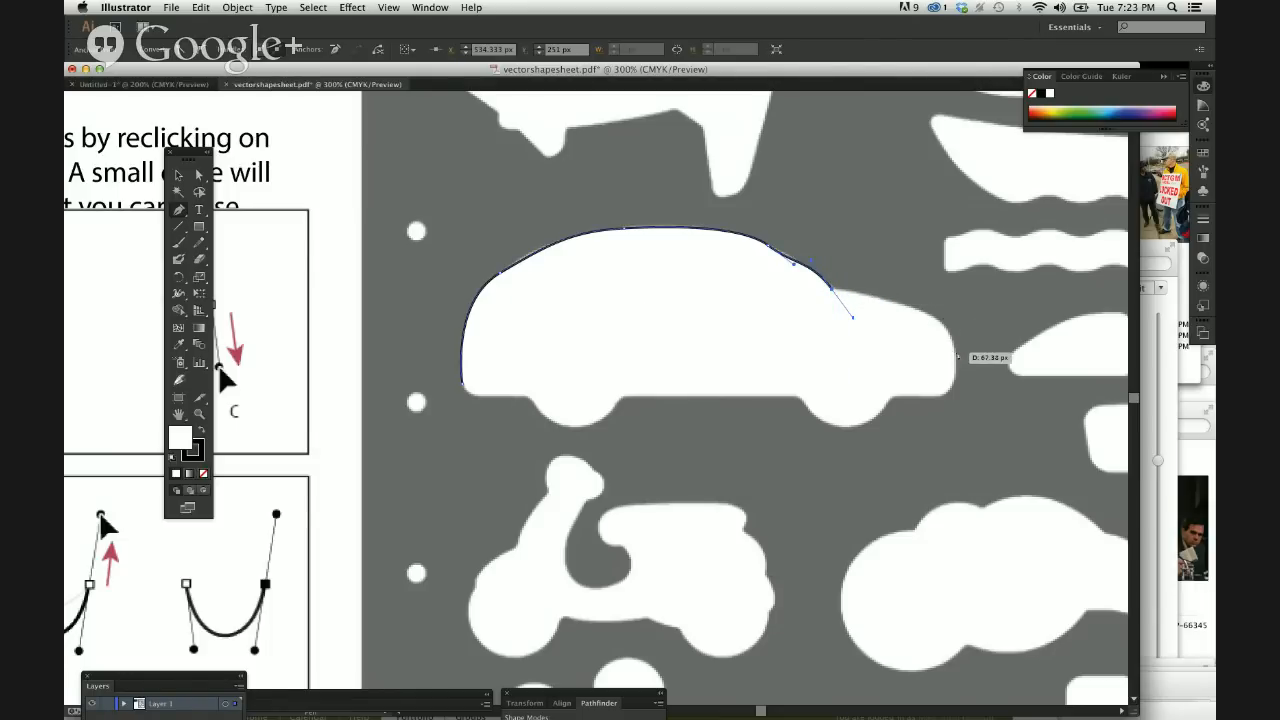
Try a curved Pen segment over the car's hood to the front bumper, and undo it.
left_click_drag(955, 351, 950, 403)
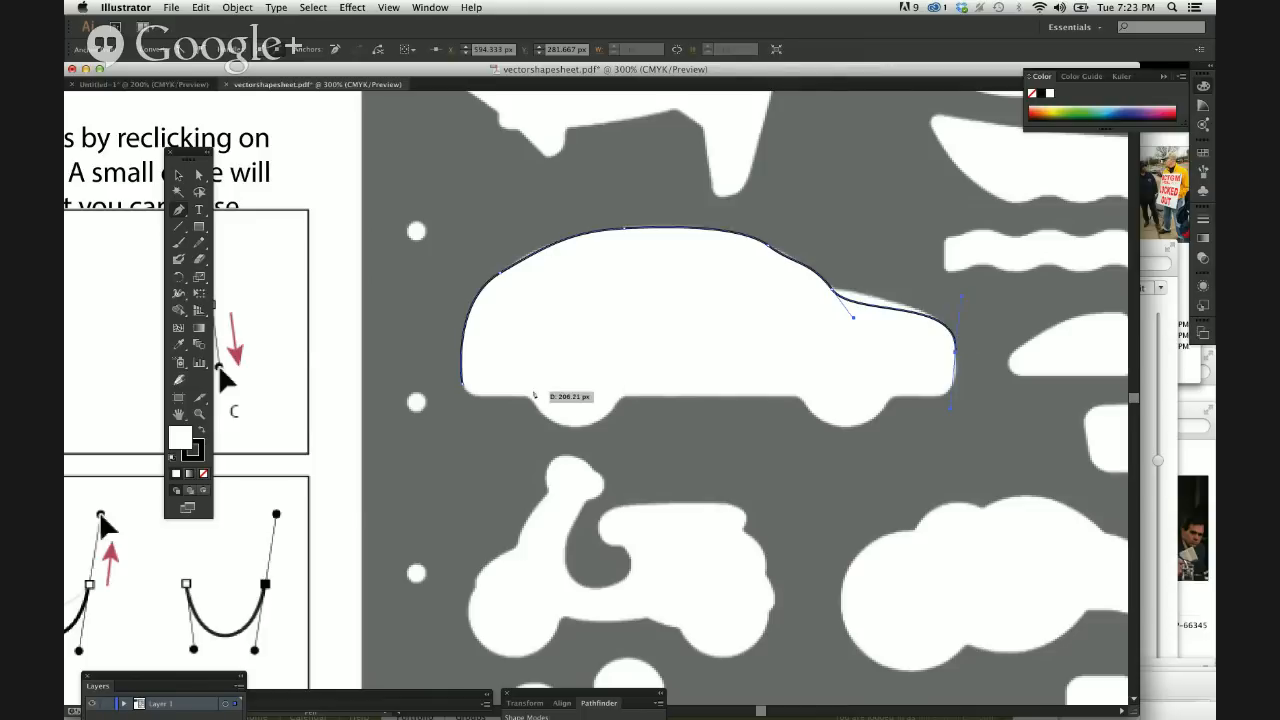
key("super+z")
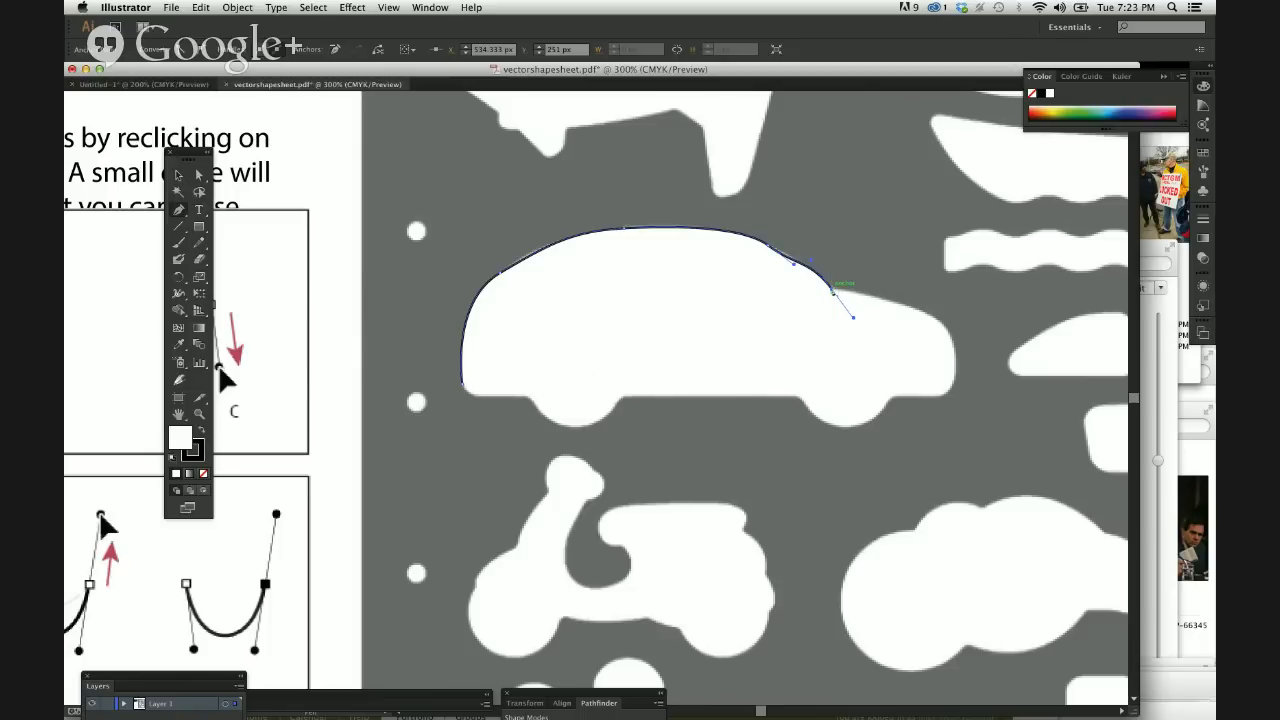
Trace the car's hood with a curved Pen segment from the base of the windshield to the front fender.
key("super")
left_click(956, 368)
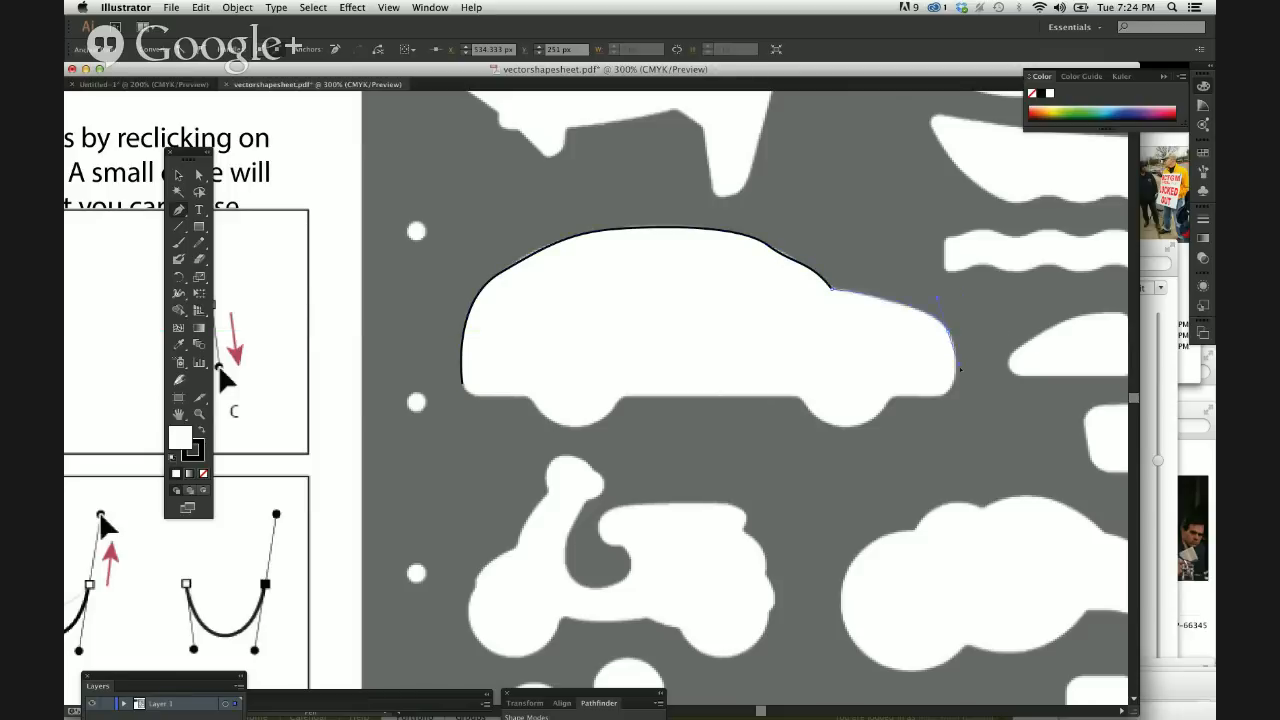
key("super+j")
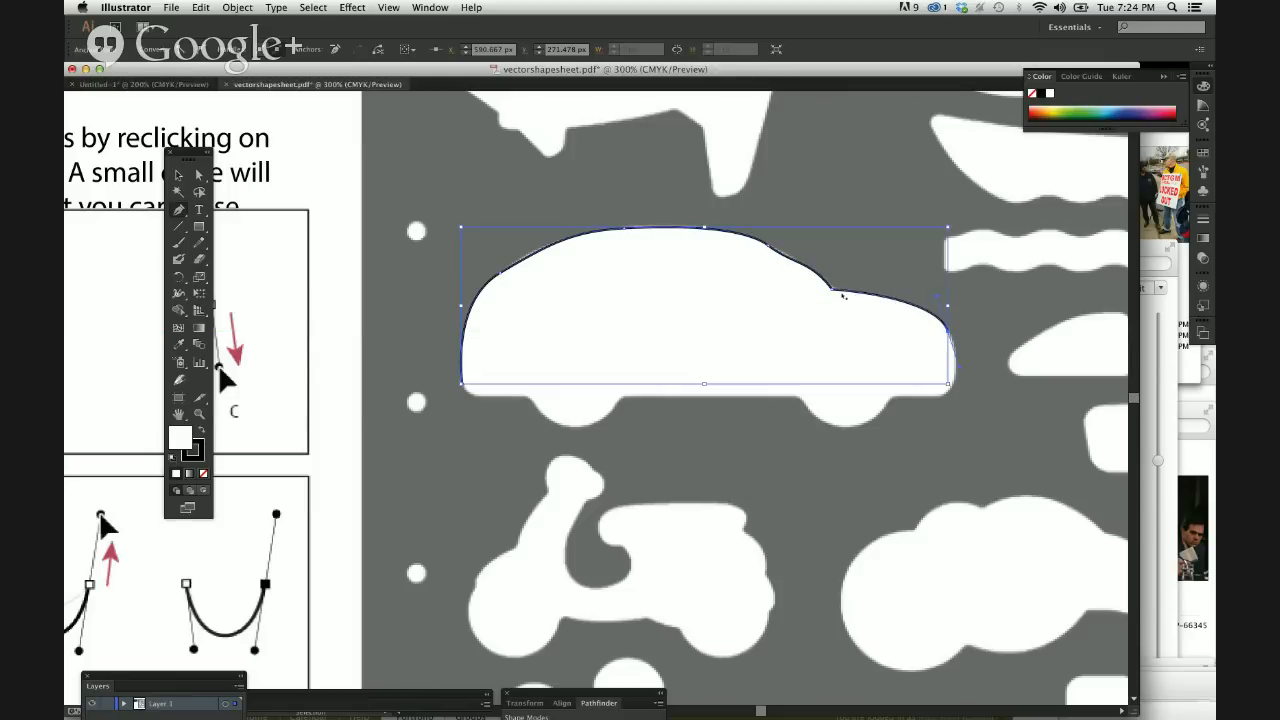
Adjust the windshield curve by shortening the upper direction handle of the anchor where the windshield meets the hood.
key("super+equal")
key("super+equal")
key("super+equal")
key("super+equal")
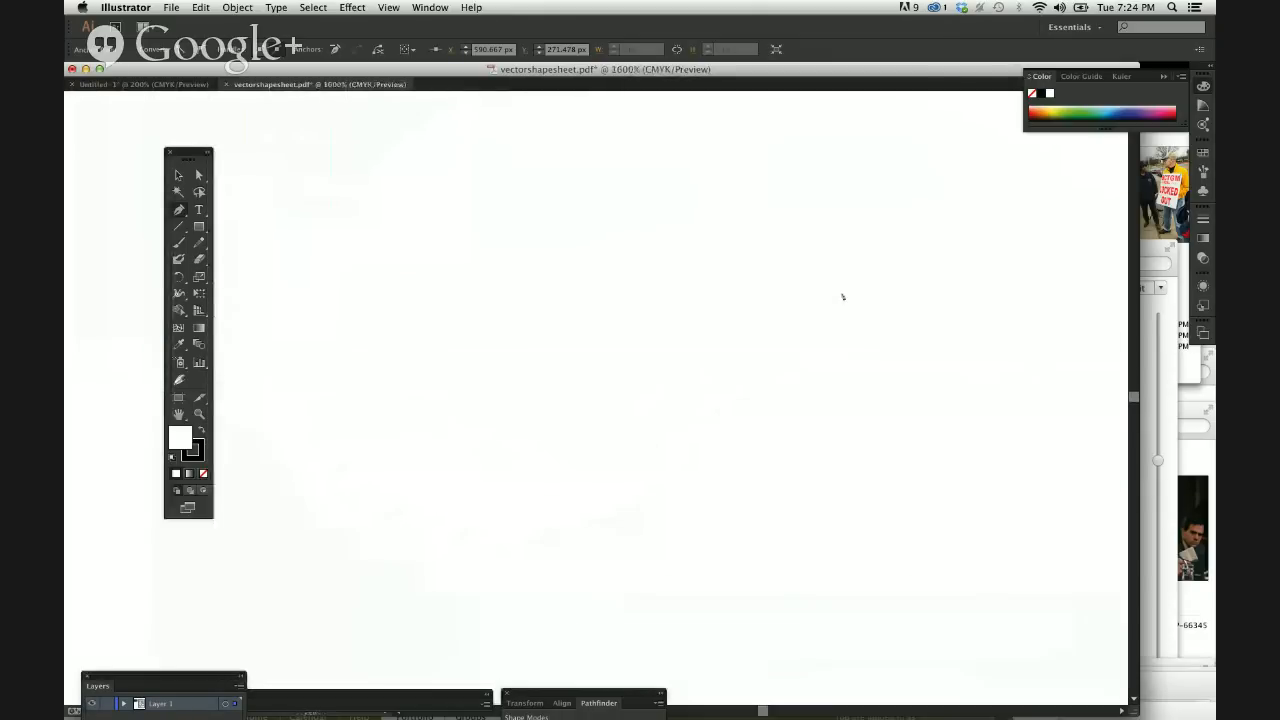
key("super+equal")
scroll(842, 296, "right", 5)
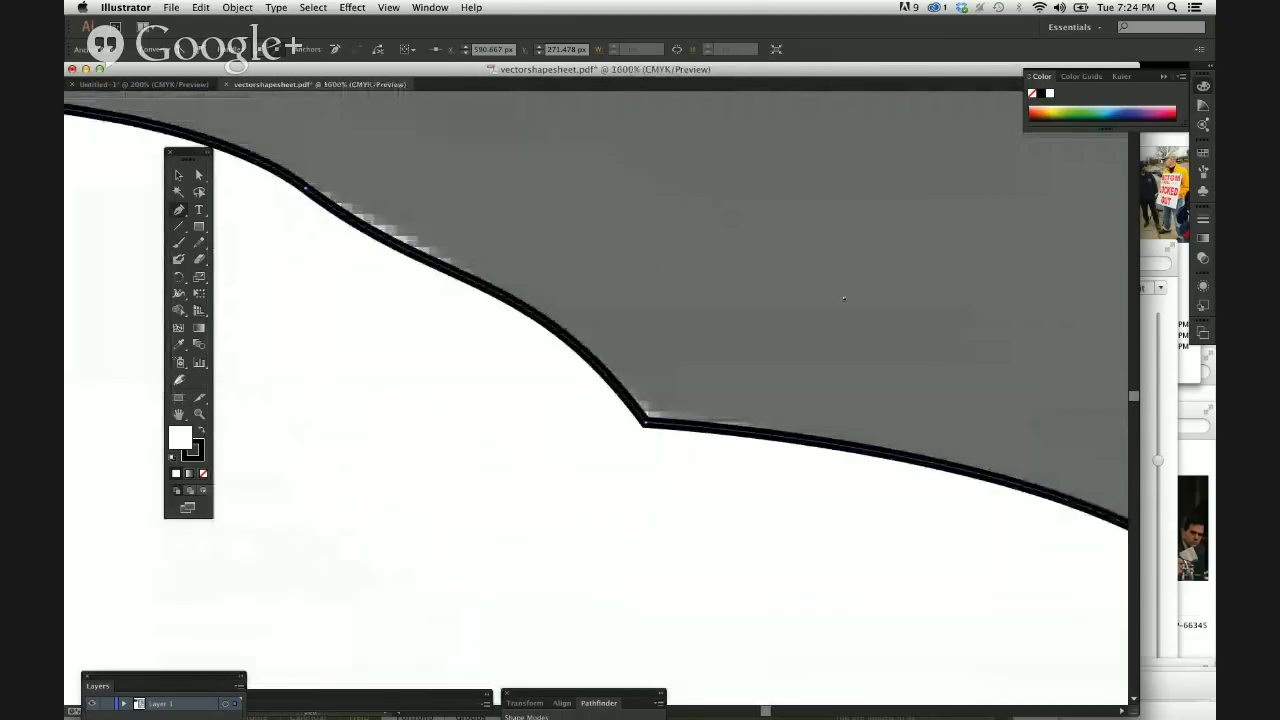
key("super+equal")
key("super+equal")
scroll(848, 289, "right", 3)
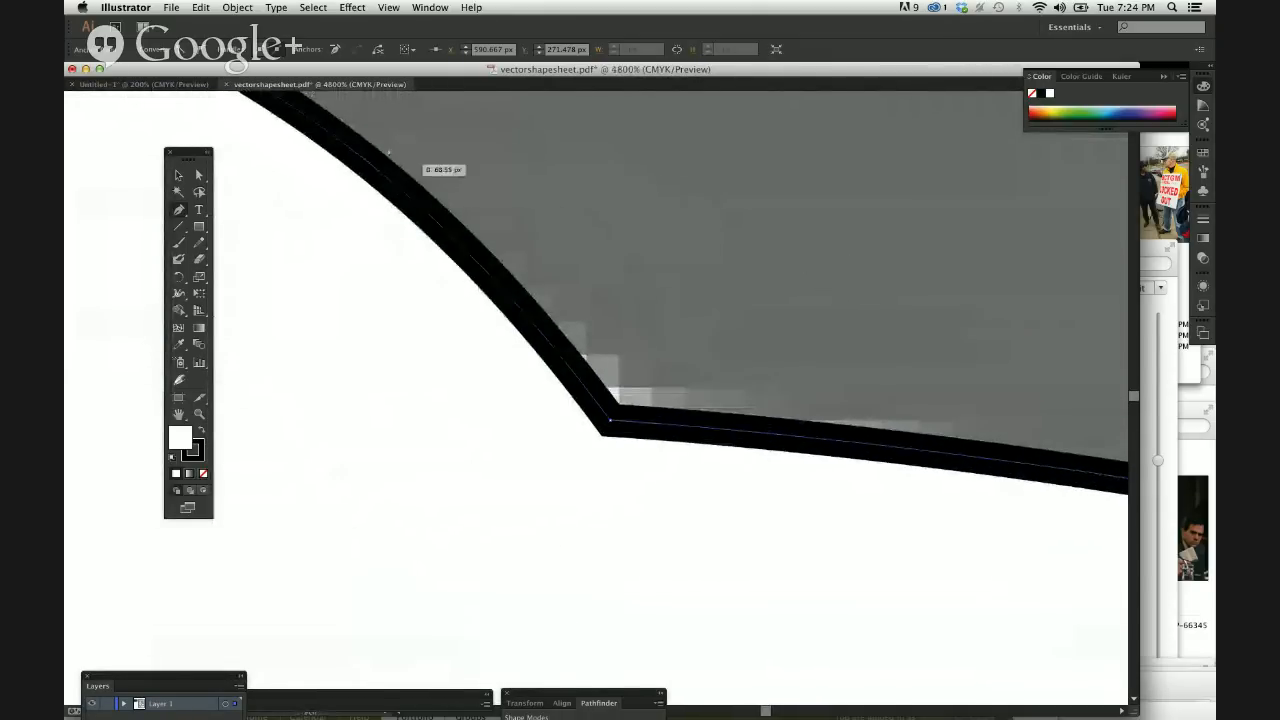
key("a")
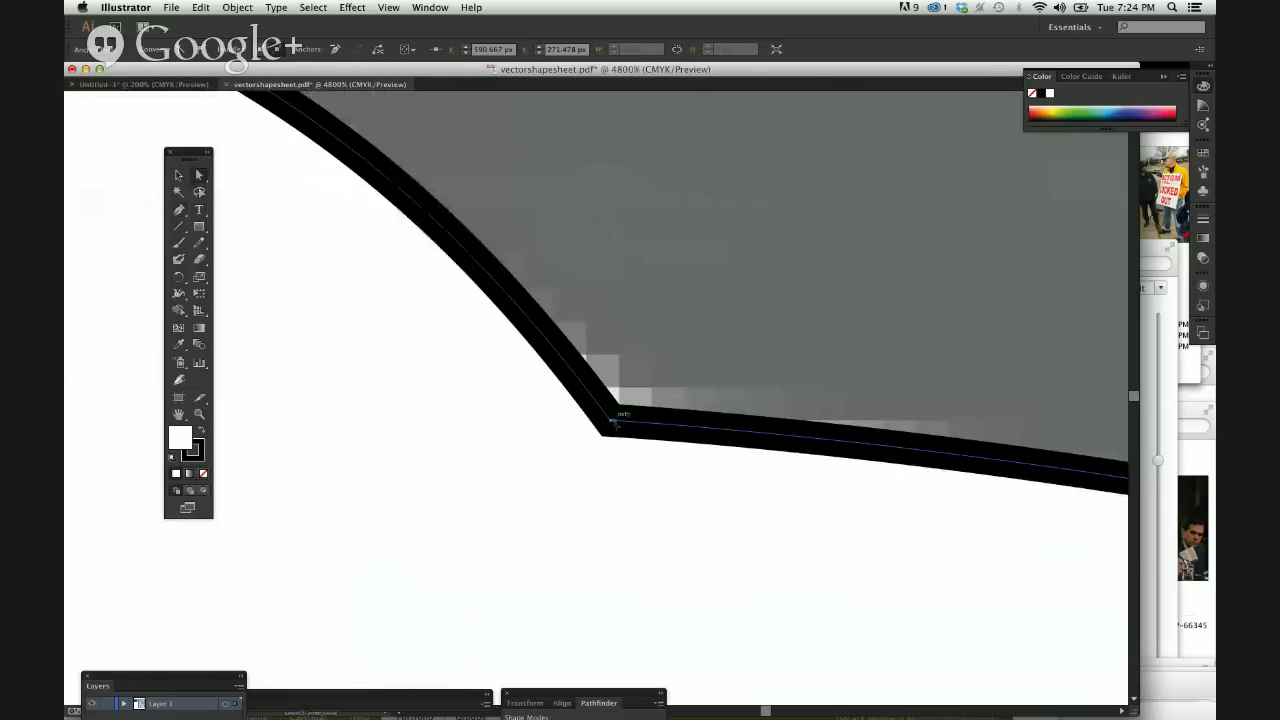
left_click(611, 419)
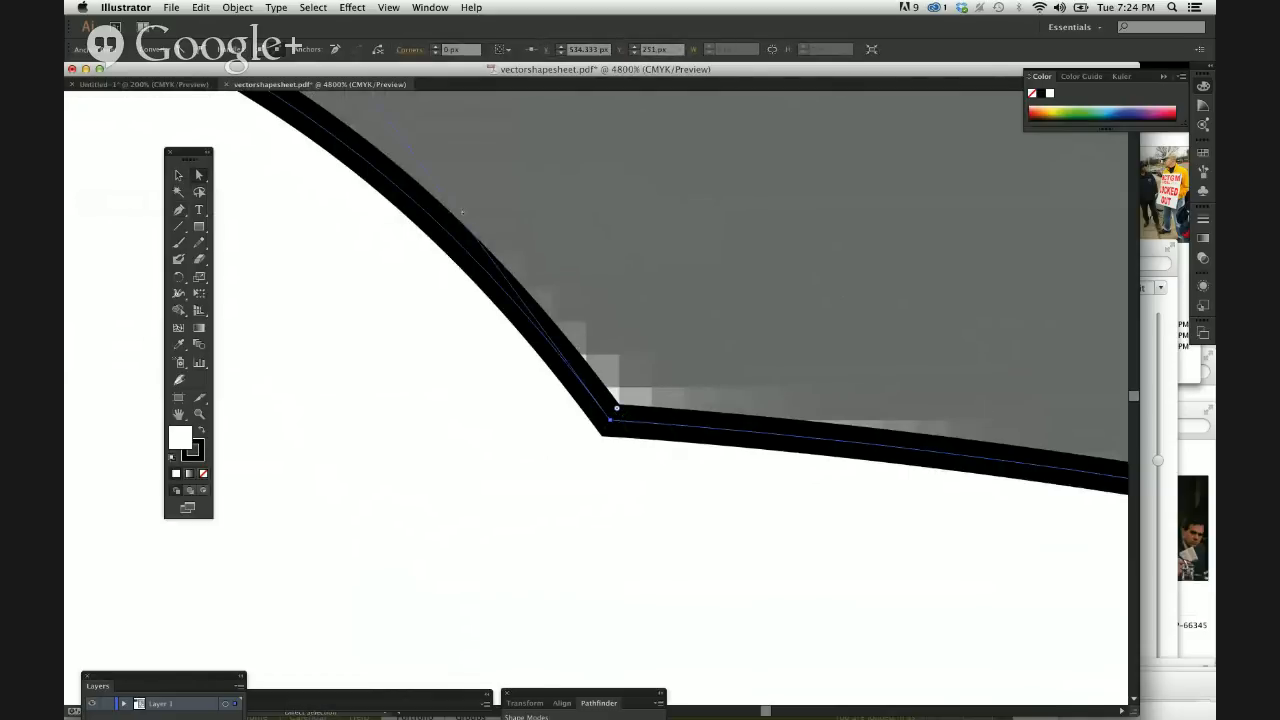
key("super+minus")
key("super+minus")
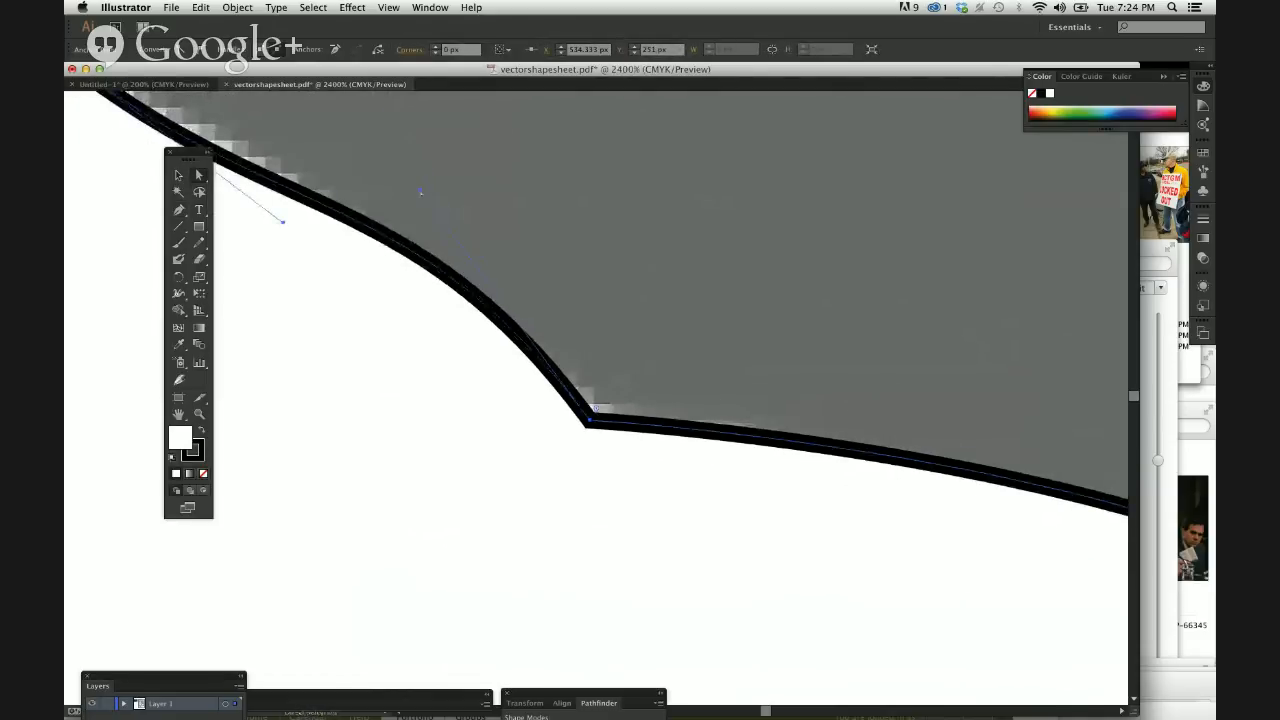
mouse_move(421, 191)
left_mouse_down()
mouse_move(609, 197)
mouse_move(474, 234)
mouse_move(416, 390)
mouse_move(429, 443)
mouse_move(423, 374)
mouse_move(423, 394)
mouse_move(534, 313)
mouse_move(527, 280)
mouse_move(443, 210)
left_mouse_up()
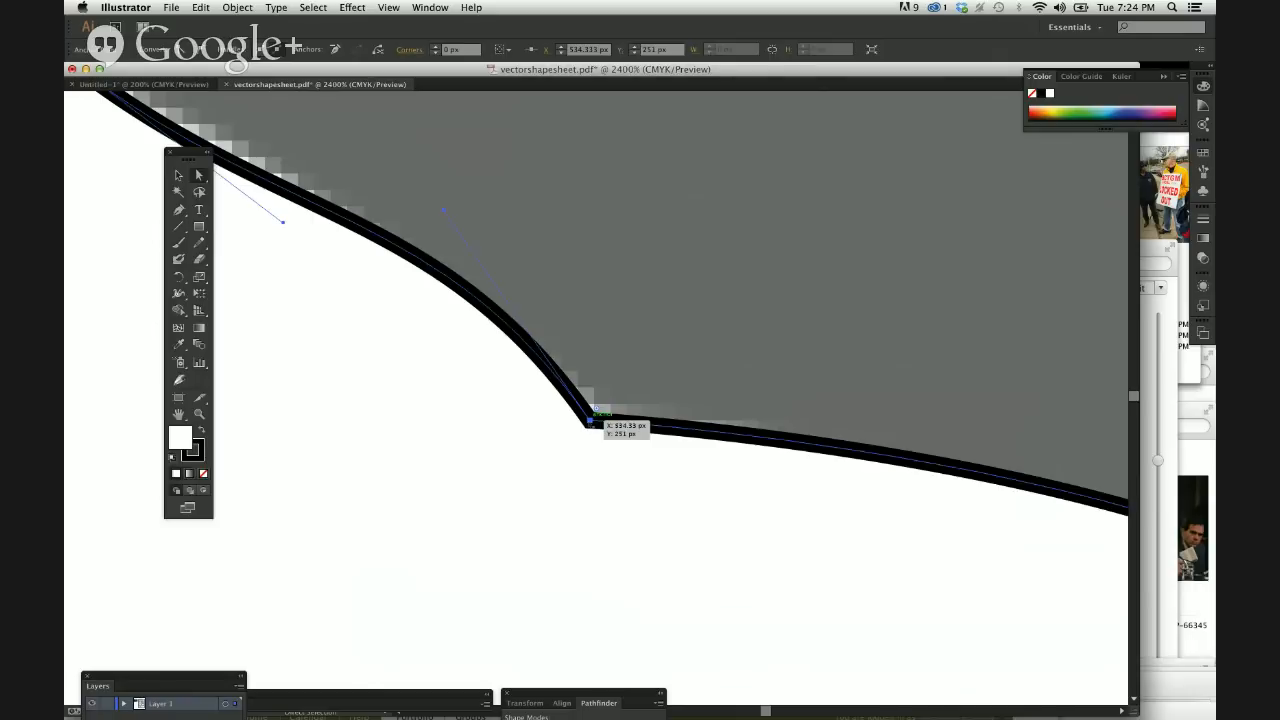
Continue the Pen path from the hood's front end around the front bumper and along the underside to the front wheel.
key("super+minus")
key("super+minus")
key("super+minus")
key("super+minus")
scroll(589, 424, "down", 3)
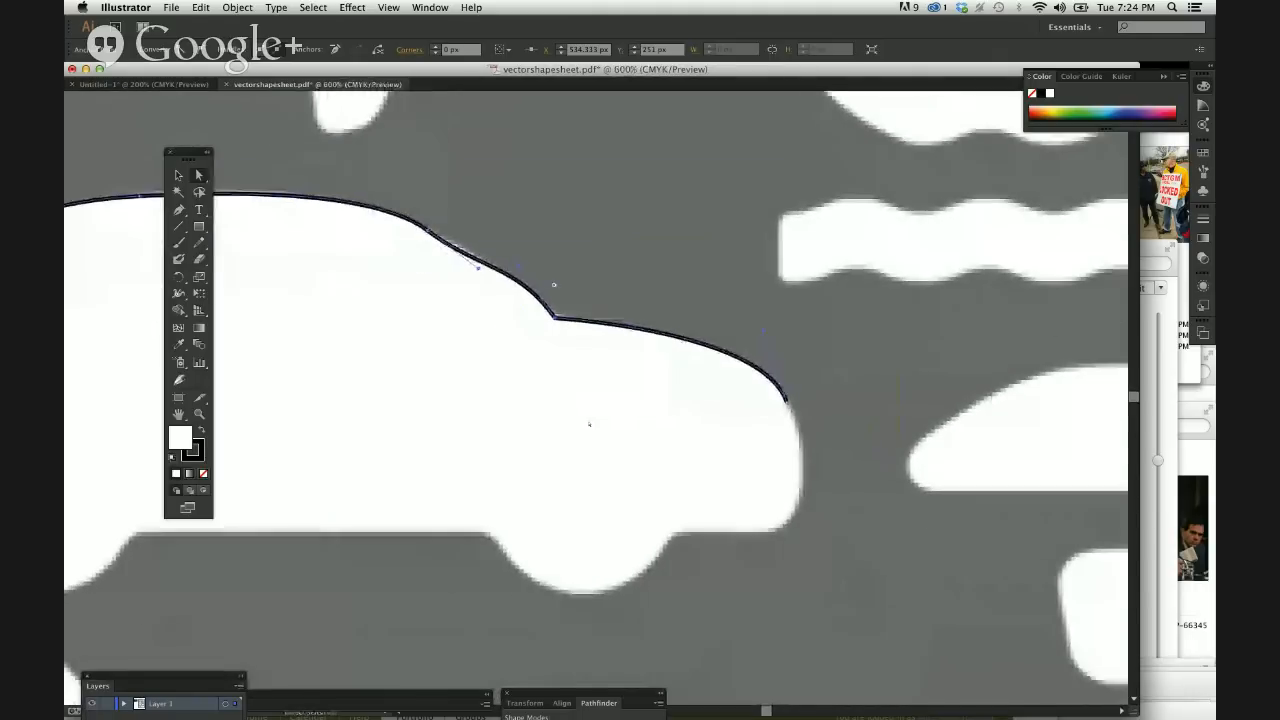
scroll(589, 424, "down", 2)
key("super+equal")
key("super+equal")
key("super+equal")
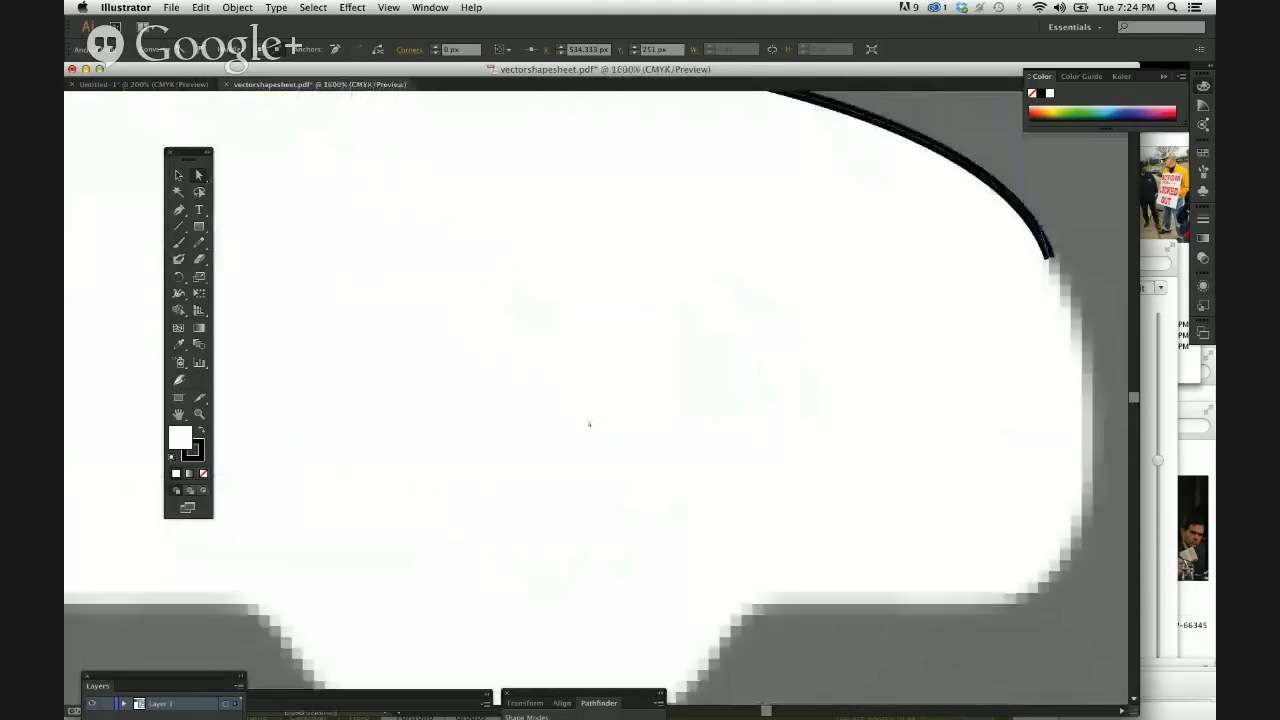
scroll(589, 424, "right", 5)
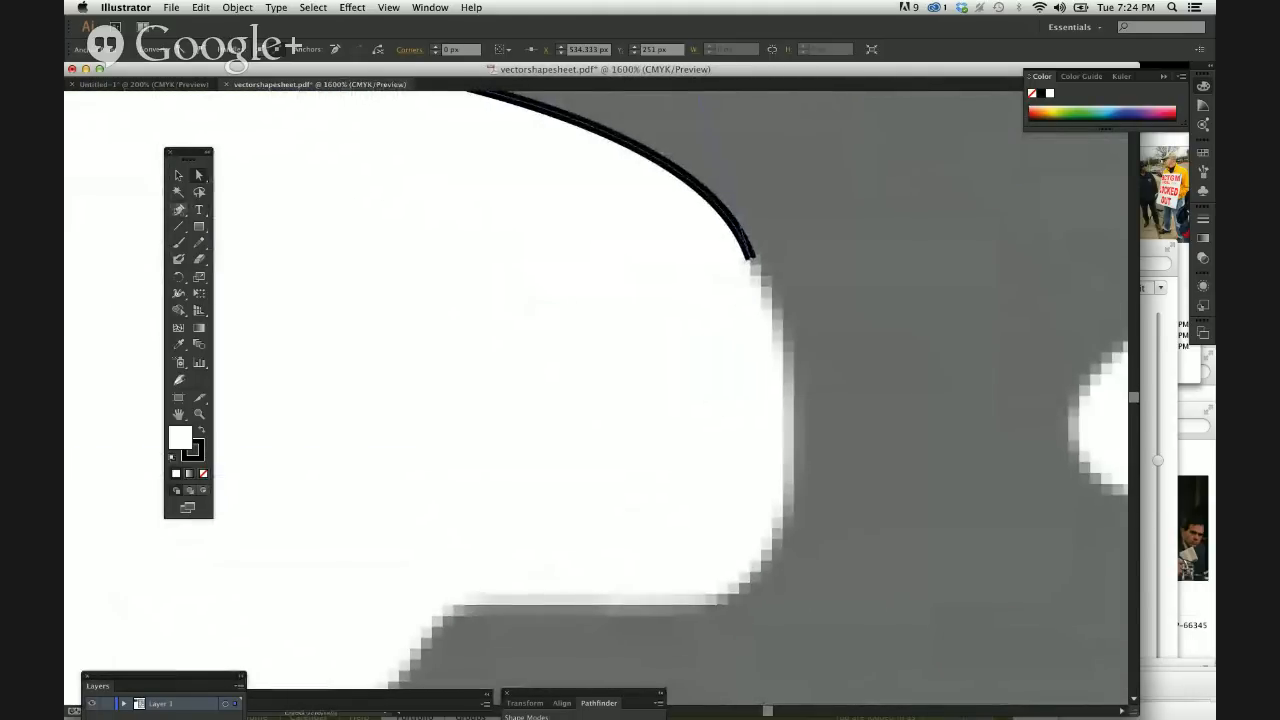
left_click(180, 211)
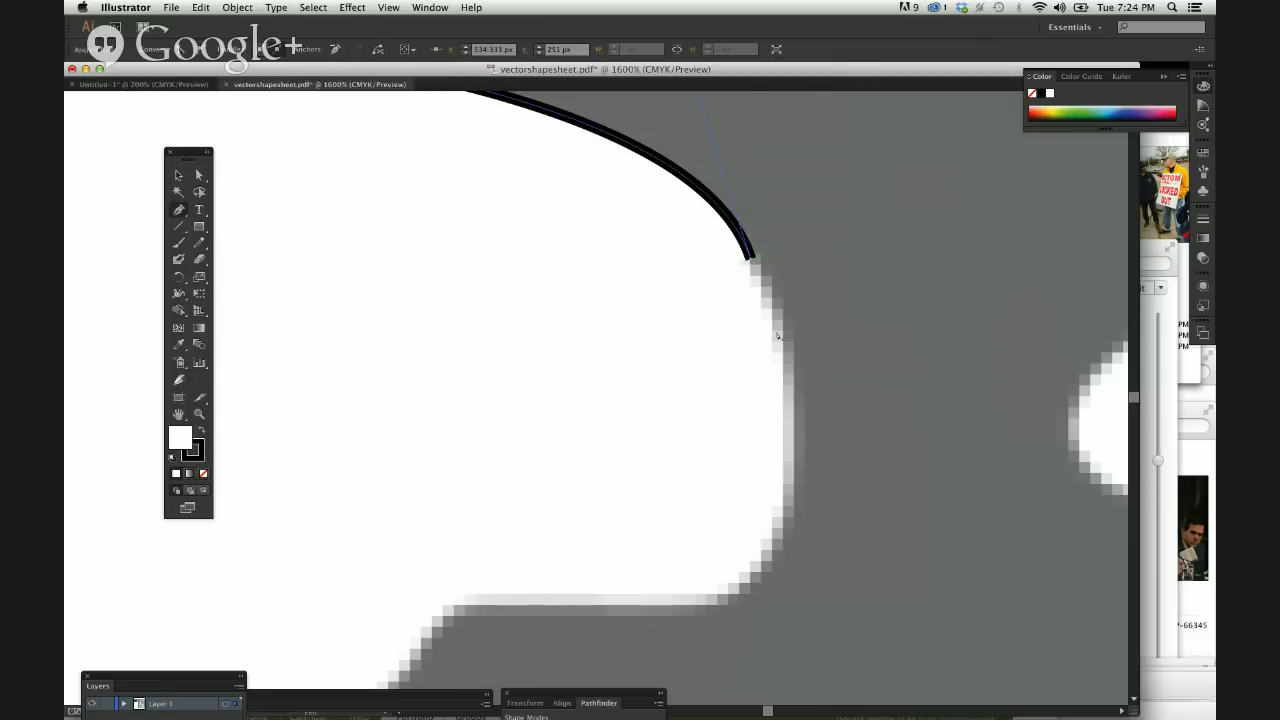
left_click_drag(781, 337, 785, 364)
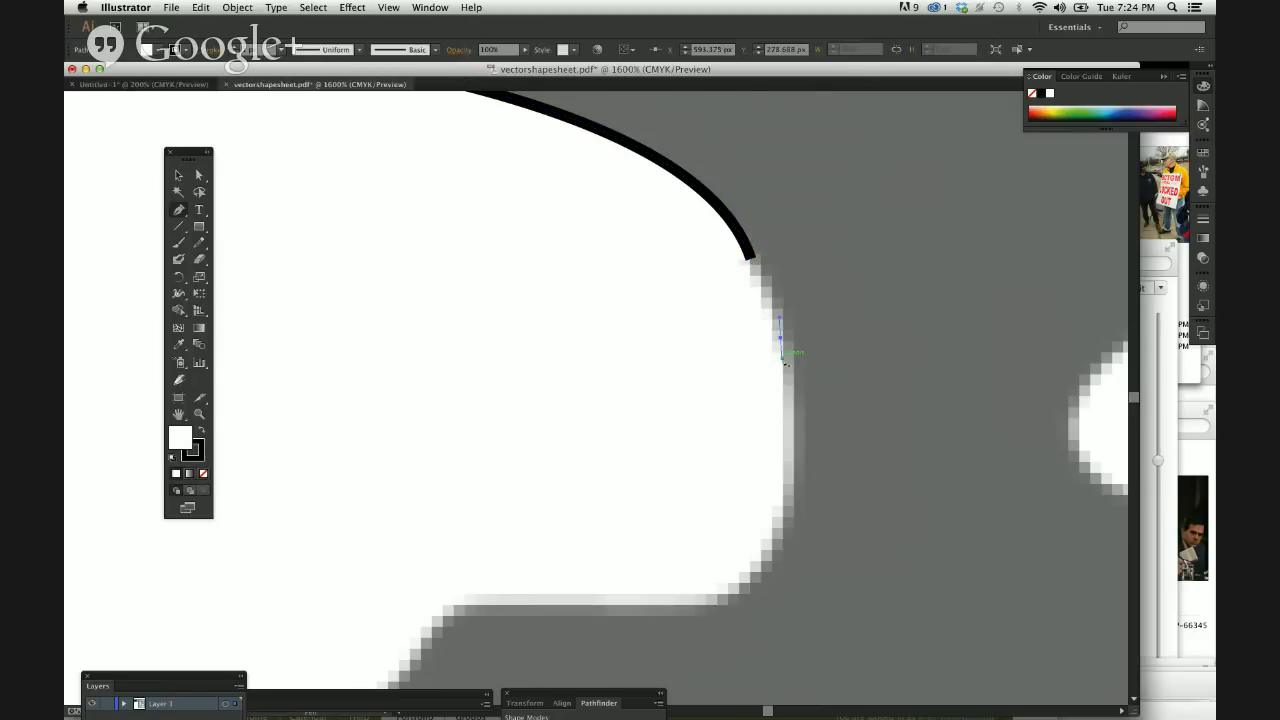
key("super+z")
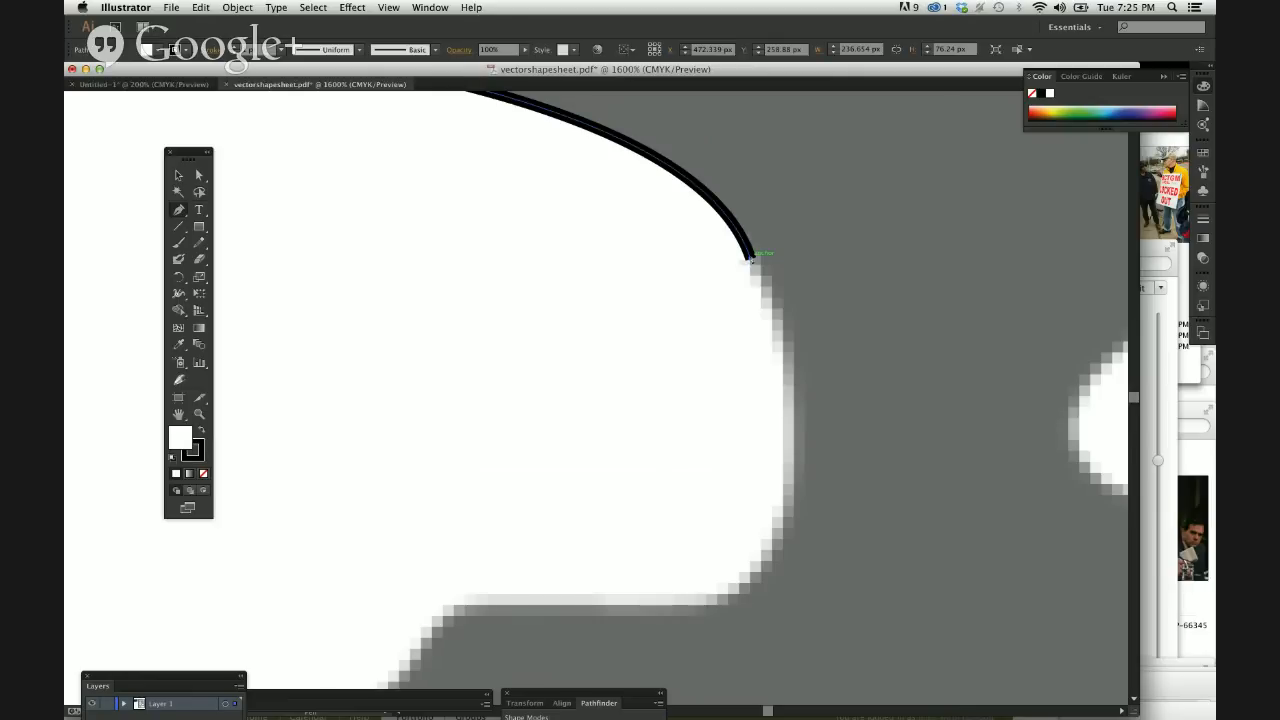
mouse_move(751, 258)
left_mouse_down()
mouse_move(795, 432)
mouse_move(782, 497)
left_mouse_up()
left_click_drag(669, 607, 531, 596)
scroll(531, 596, "down", 5)
scroll(531, 596, "left", 5)
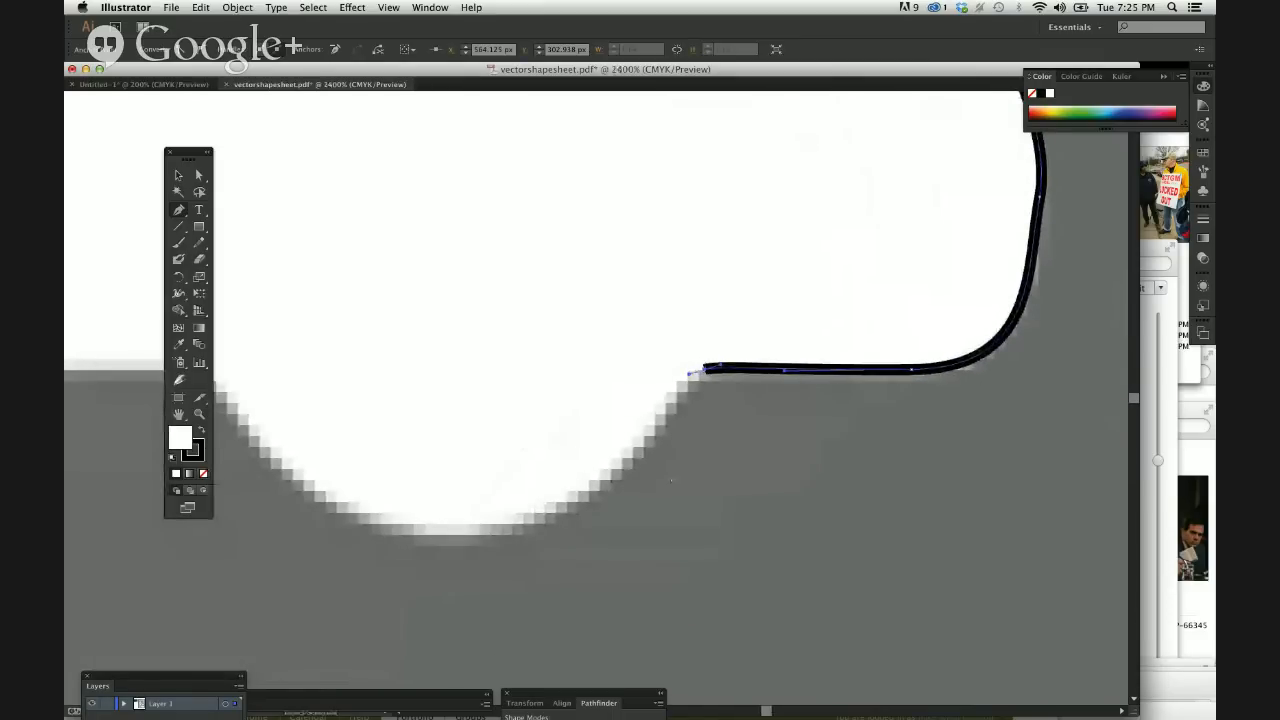
Remove the outgoing direction handle from the path's end anchor at the front wheel to make it a corner.
key("super+equal")
key("super+equal")
key("super+equal")
scroll(646, 454, "right", 3)
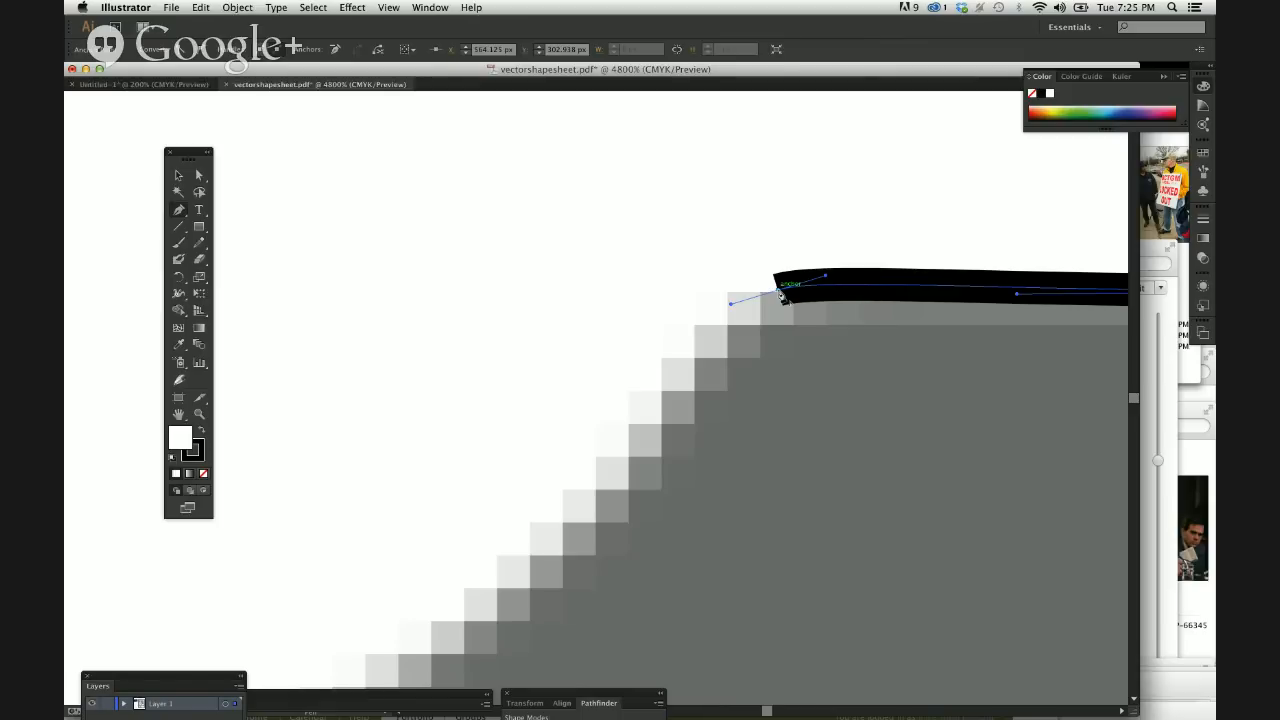
left_click(781, 294)
left_click_drag(782, 295, 797, 308)
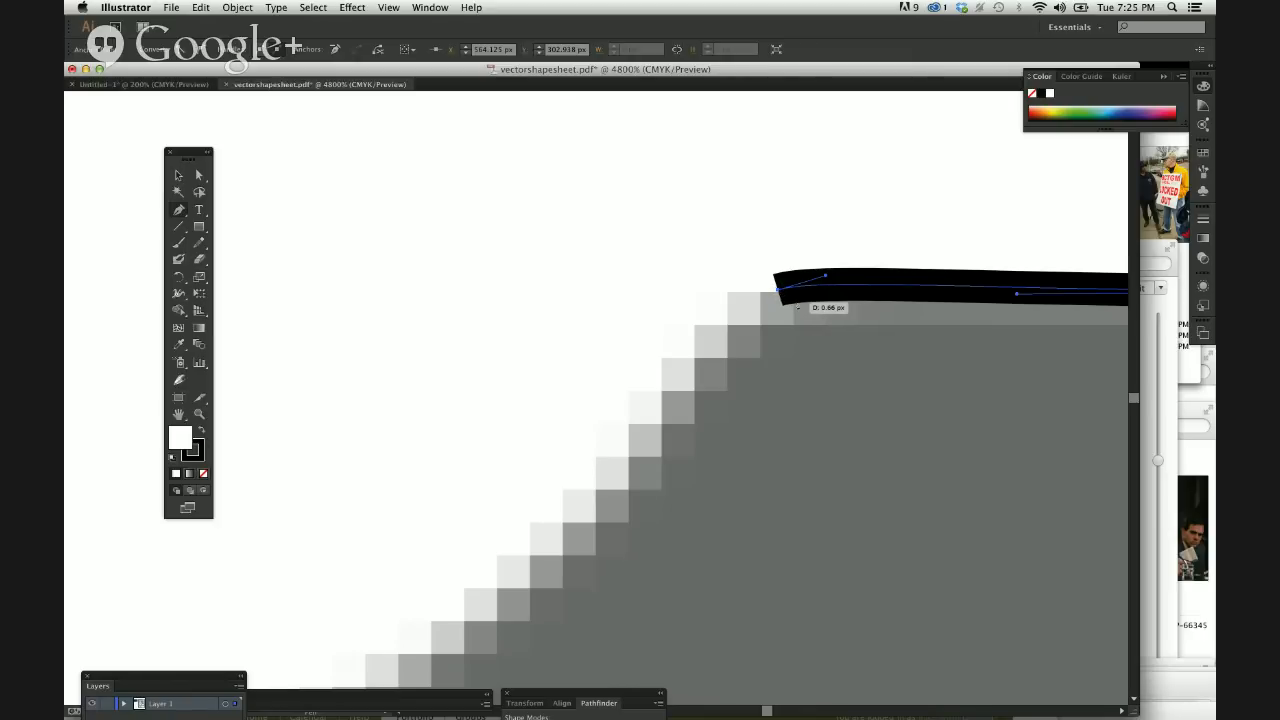
Trace the front half of the front wheel with a curved Pen segment ending at the wheel's lowest point.
scroll(797, 324, "down", 4)
scroll(797, 324, "left", 2)
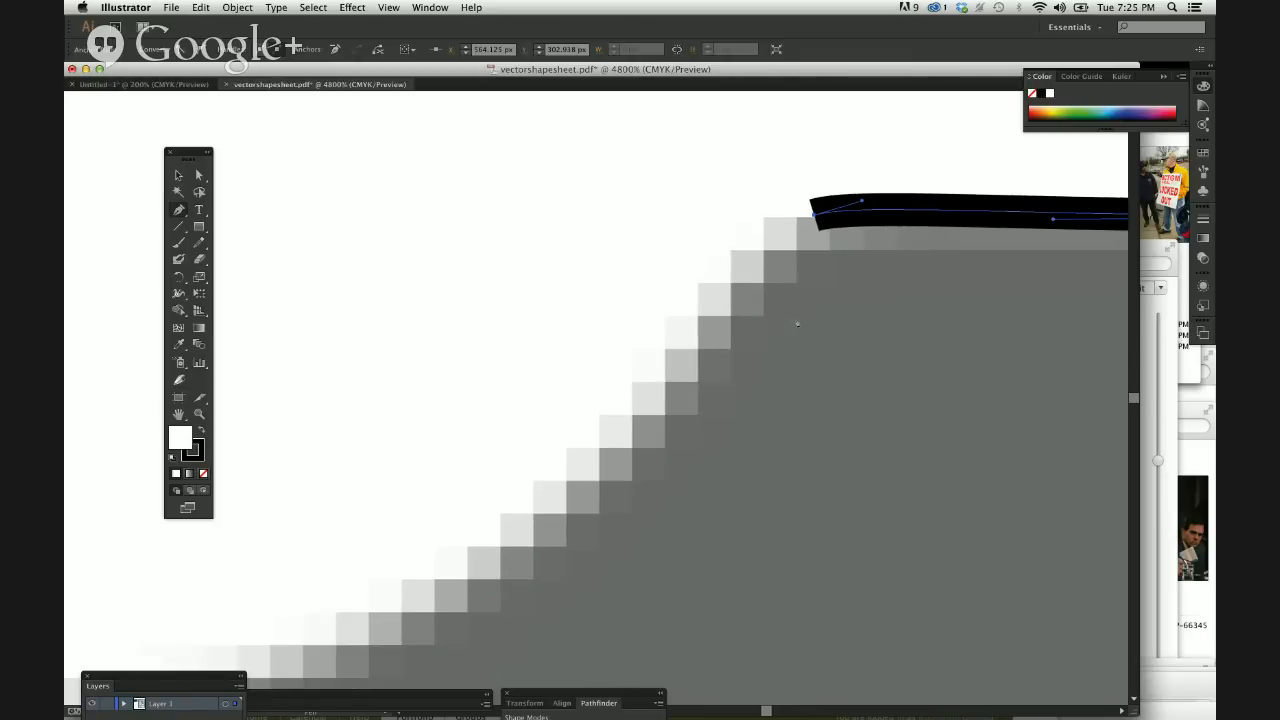
key("super+minus")
key("super+minus")
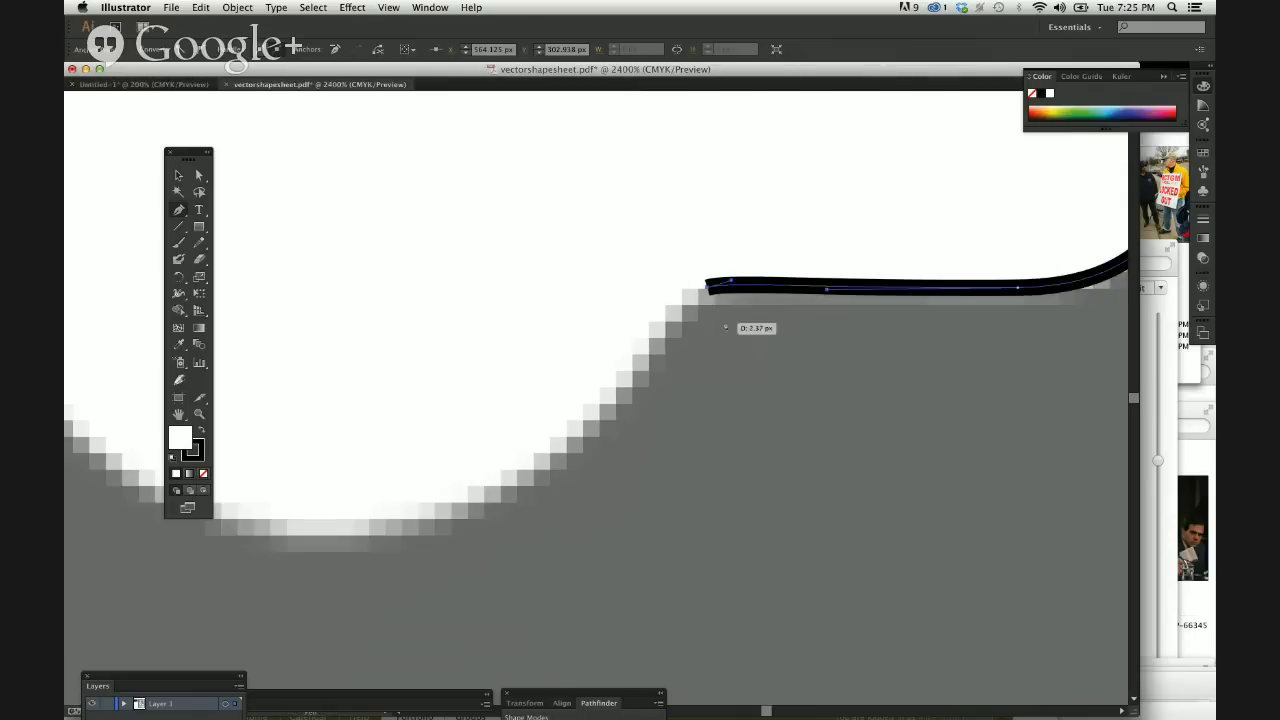
scroll(674, 430, "down", 2)
scroll(674, 430, "left", 7)
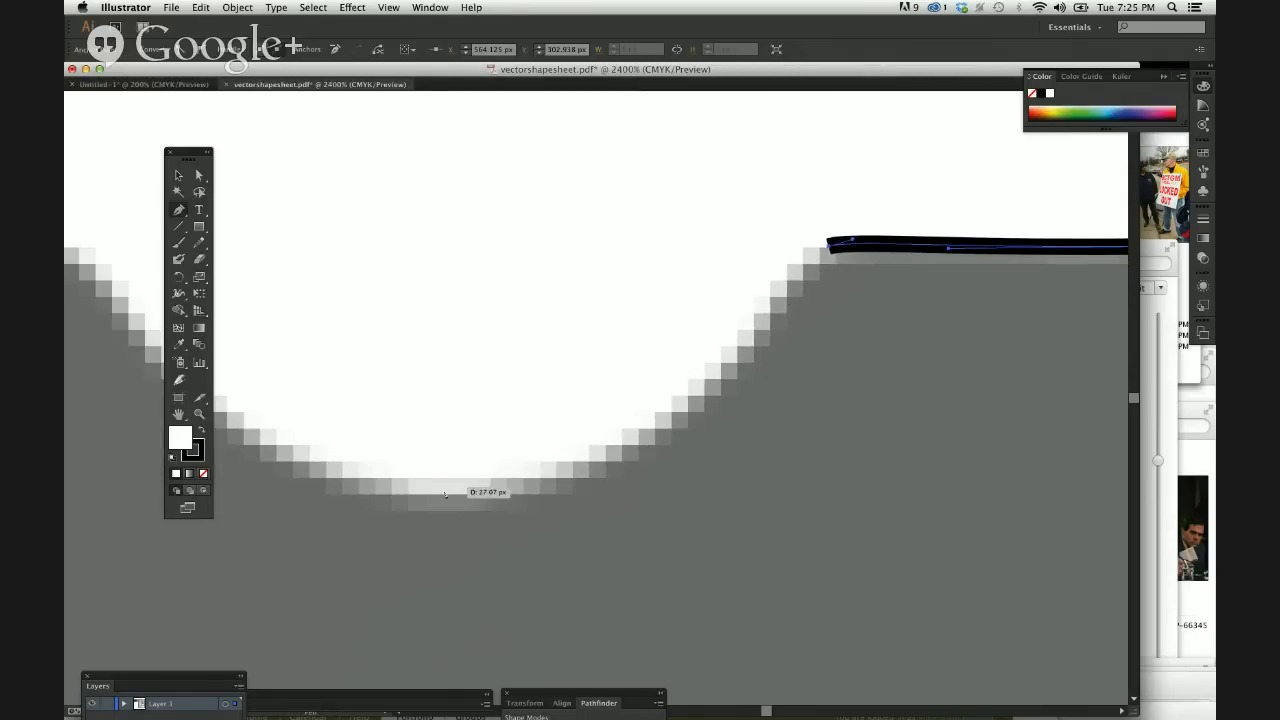
left_click_drag(437, 498, 170, 501)
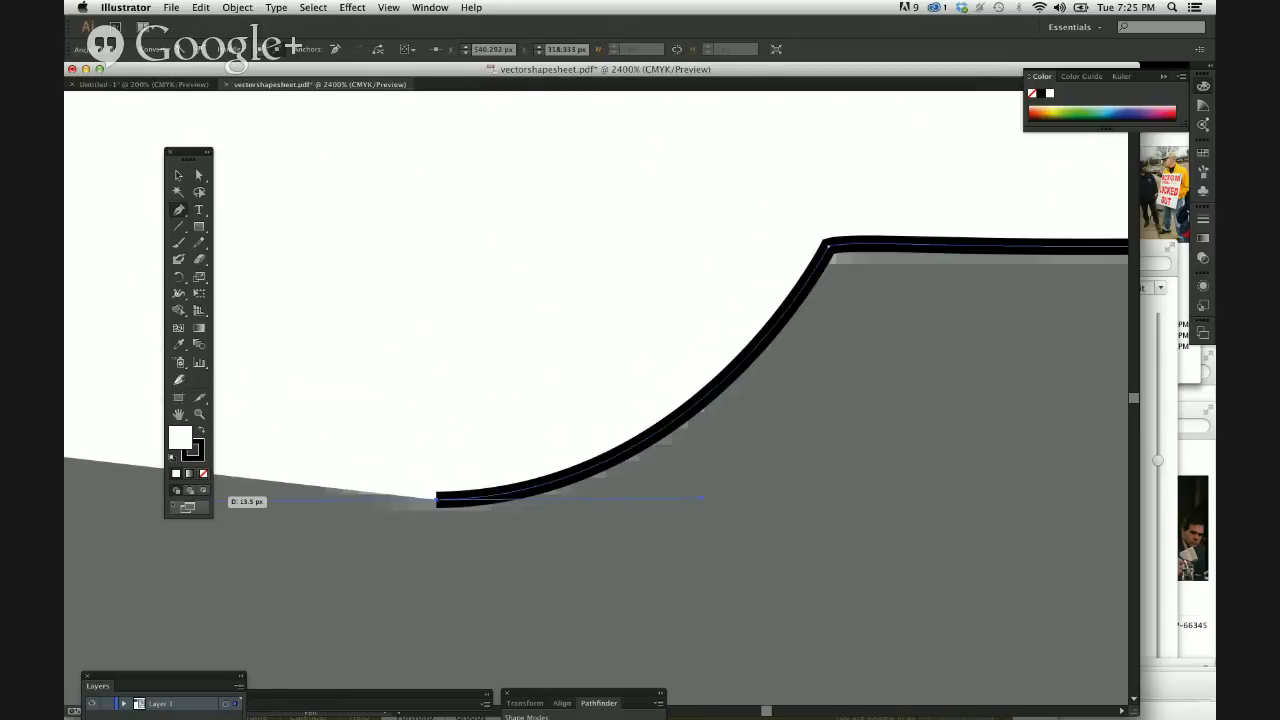
Set the fill of the car outline to None.
key("super+minus")
key("super+minus")
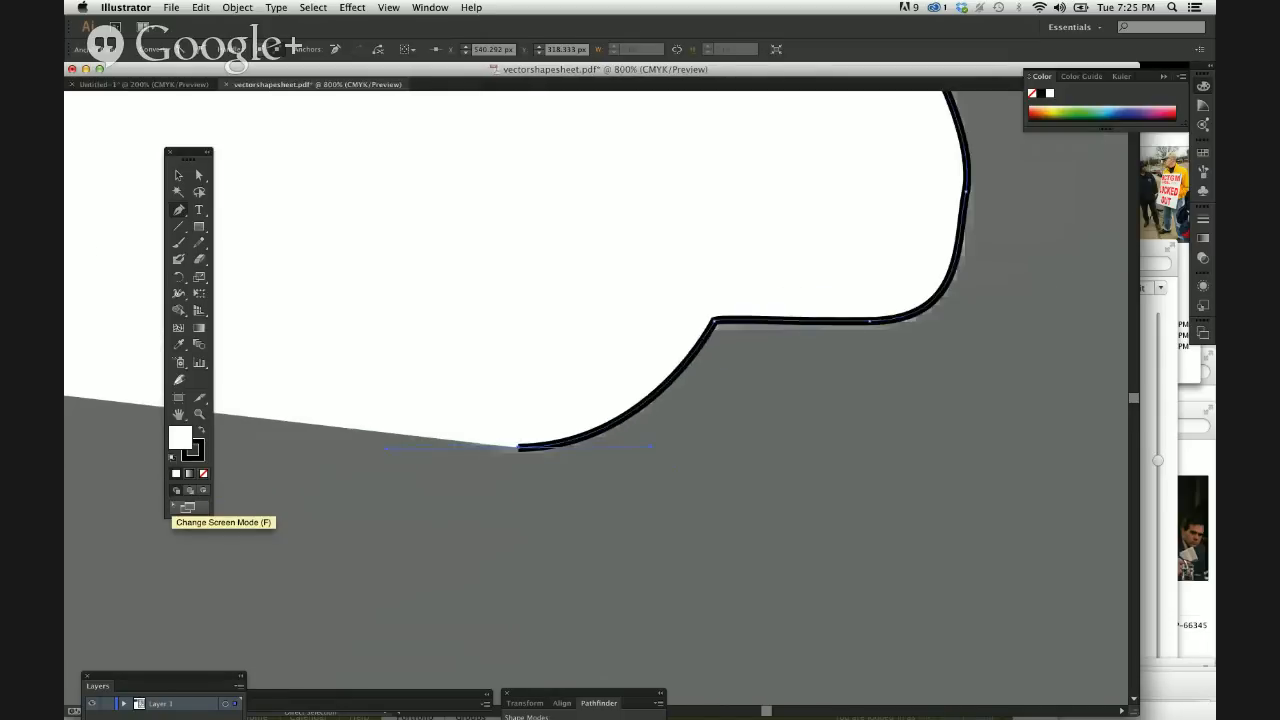
key("super+minus")
key("super+minus")
key("super+minus")
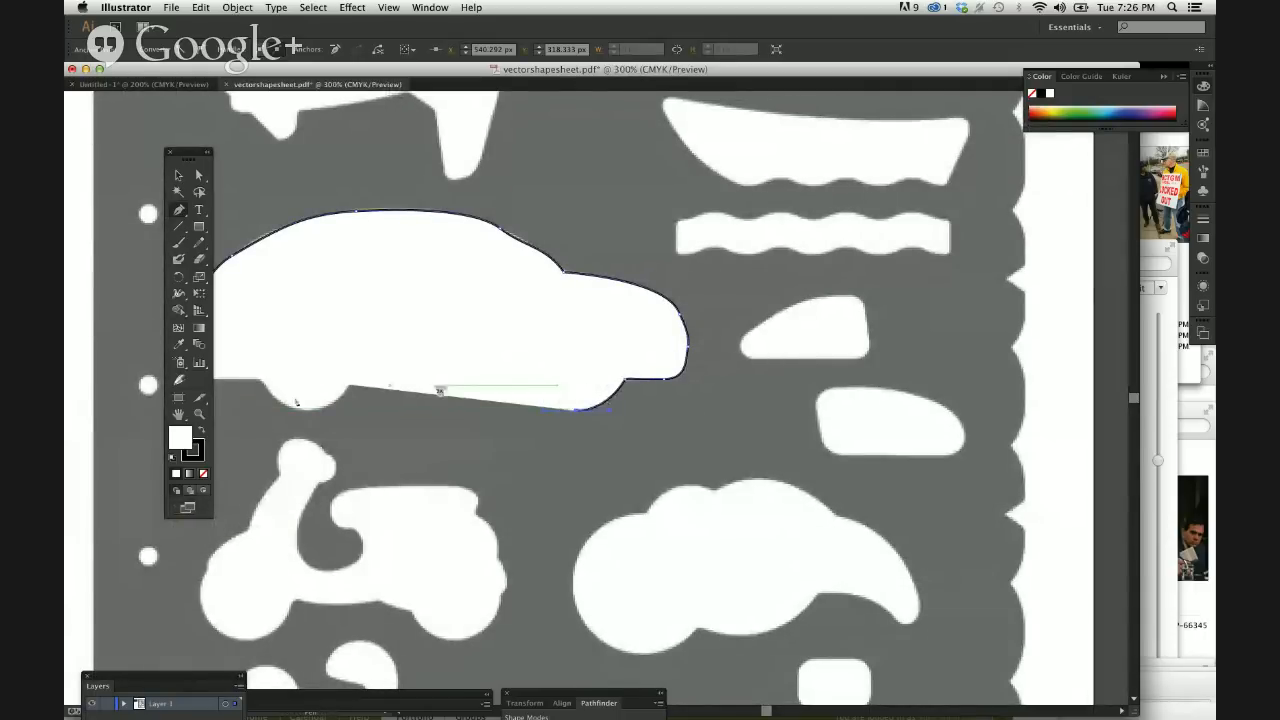
left_click(203, 474)
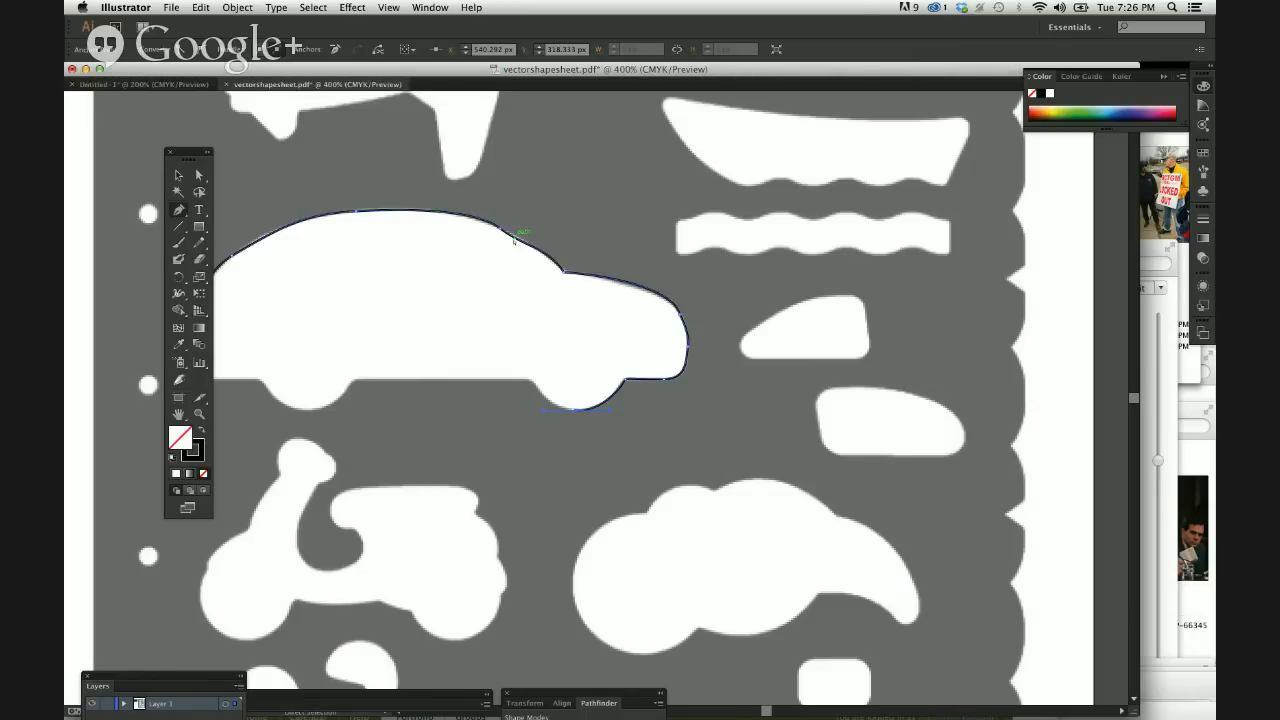
Trace the rear half of the front wheel up to the underside and remove the end anchor's outgoing handle.
key("super+equal")
key("super+equal")
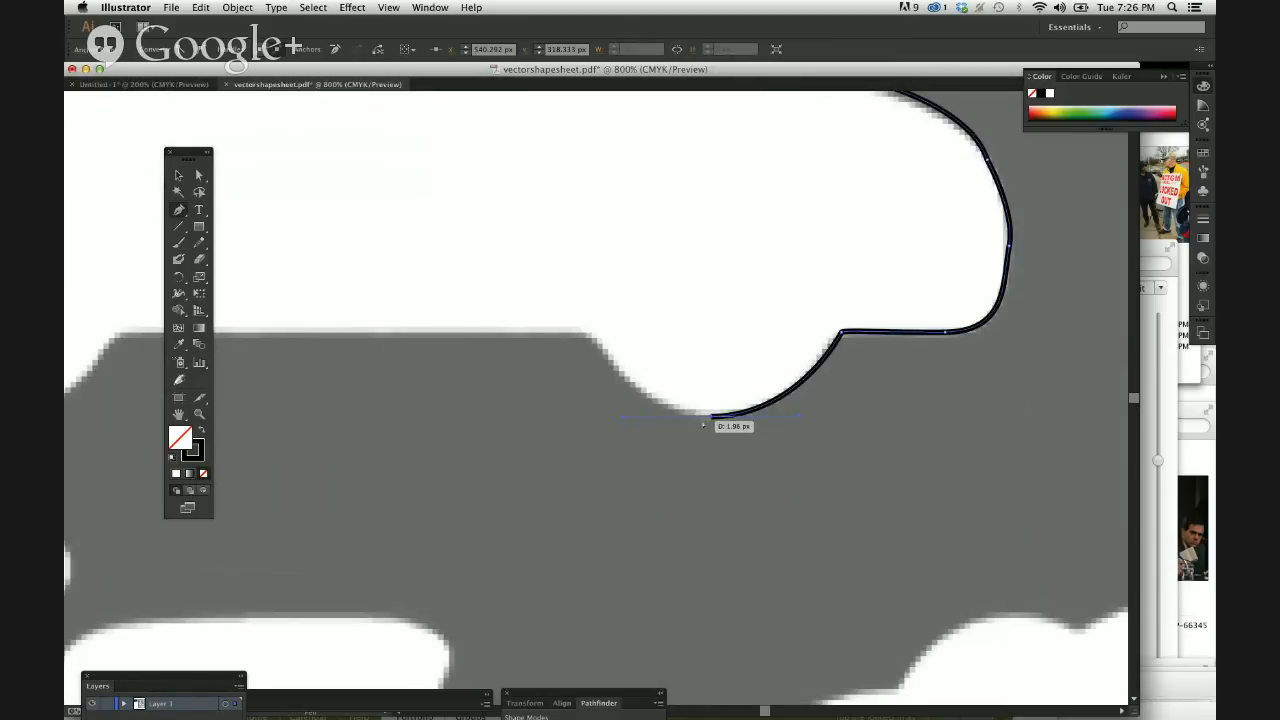
left_click(587, 322)
left_click_drag(587, 321, 587, 318)
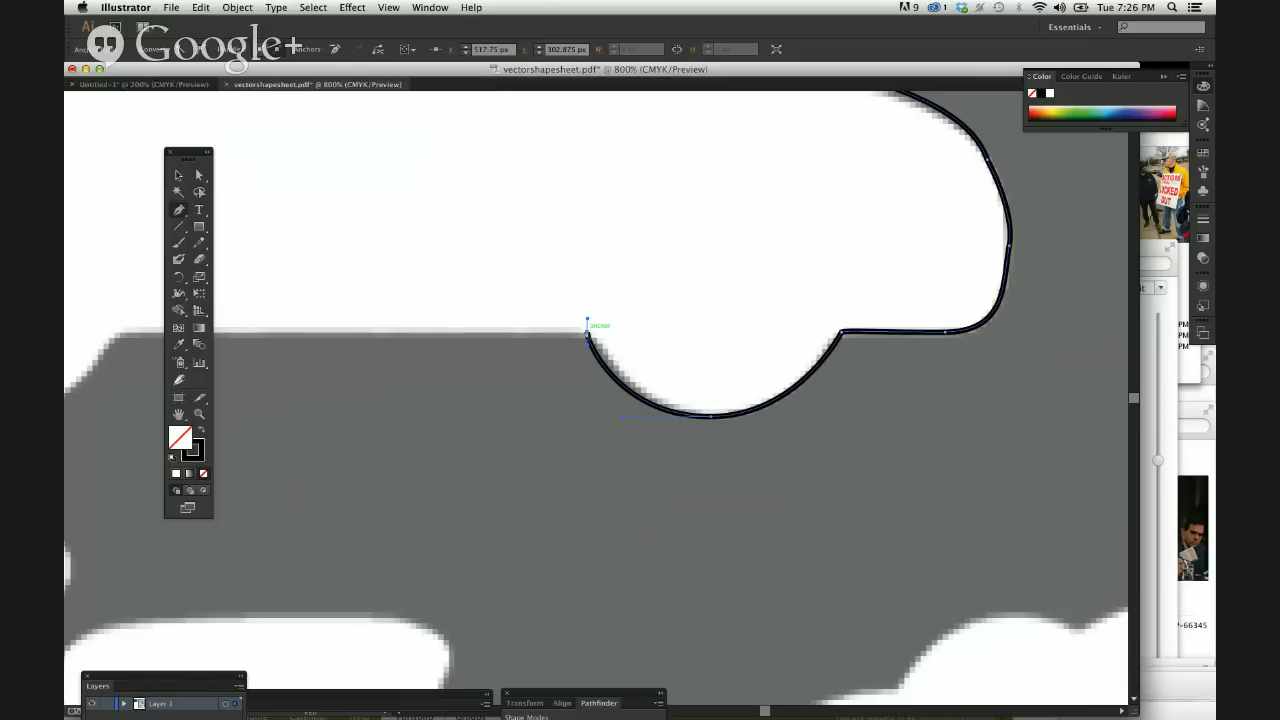
left_click(587, 334)
Add a straight segment along the car's underside to the rear wheel and trace around the wheel in two curves.
scroll(521, 345, "left", 5)
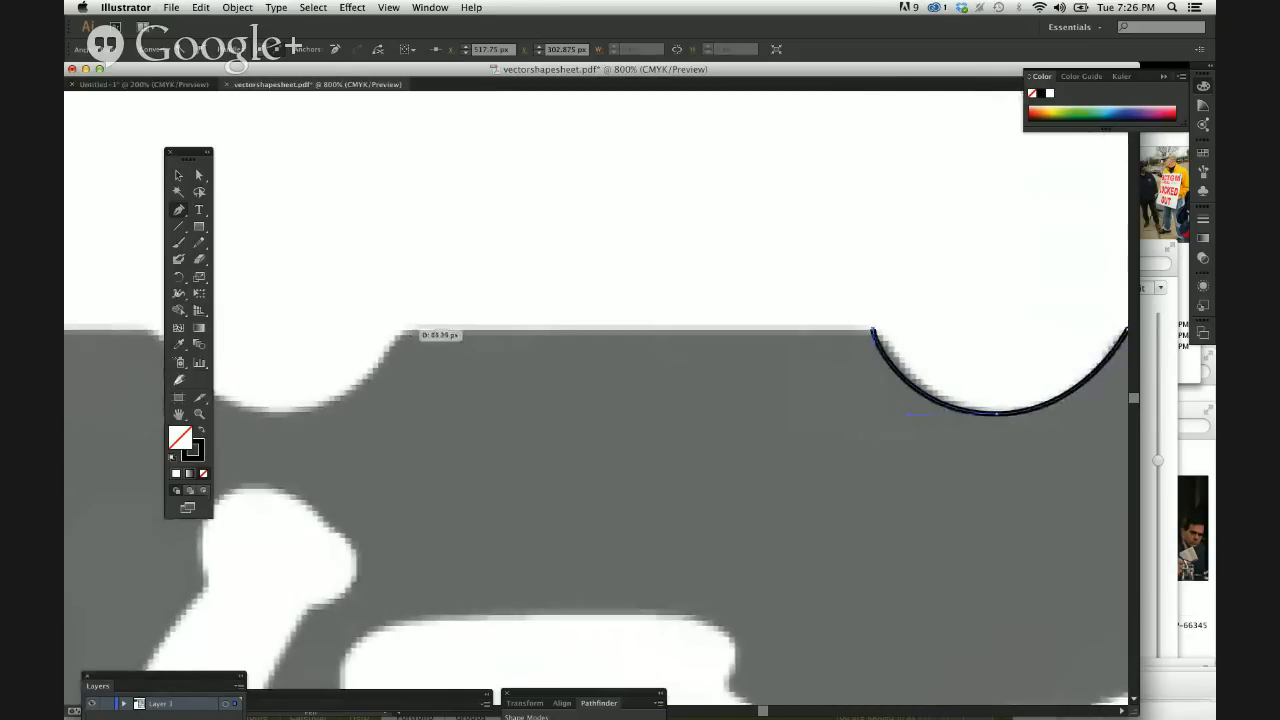
left_click(407, 330)
scroll(480, 400, "left", 5)
scroll(480, 400, "down", 1)
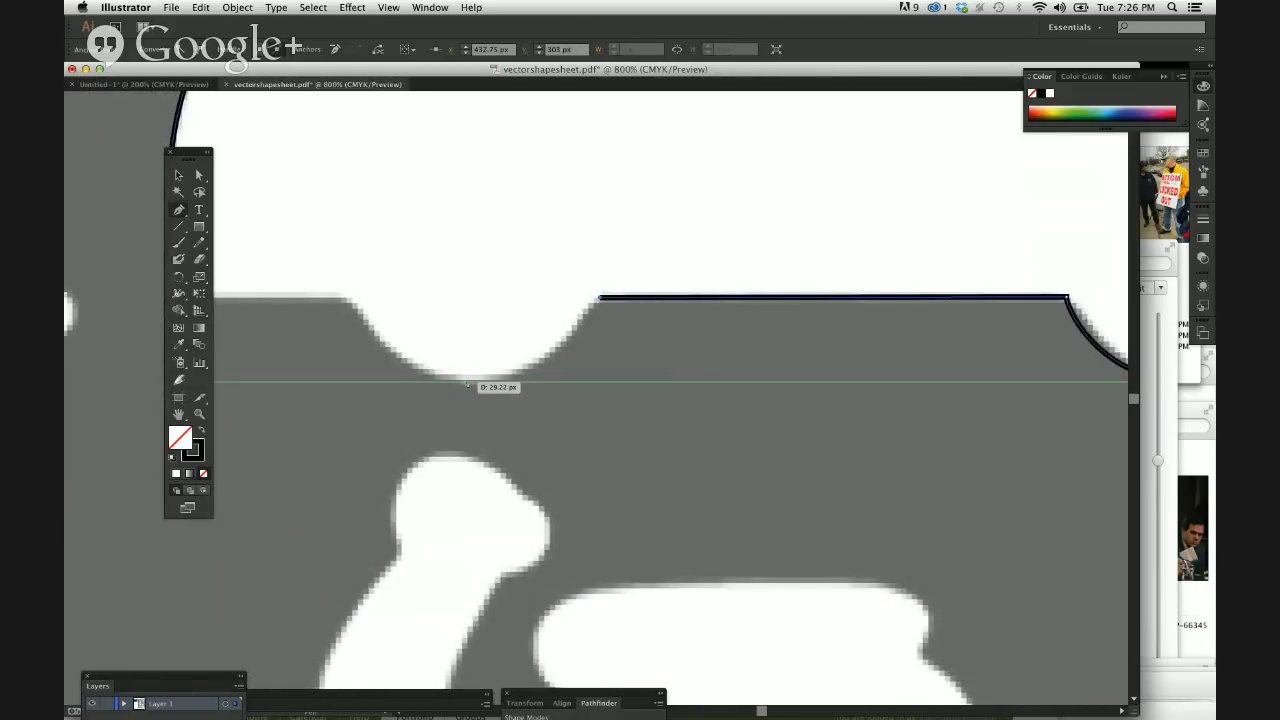
left_click_drag(473, 380, 371, 378)
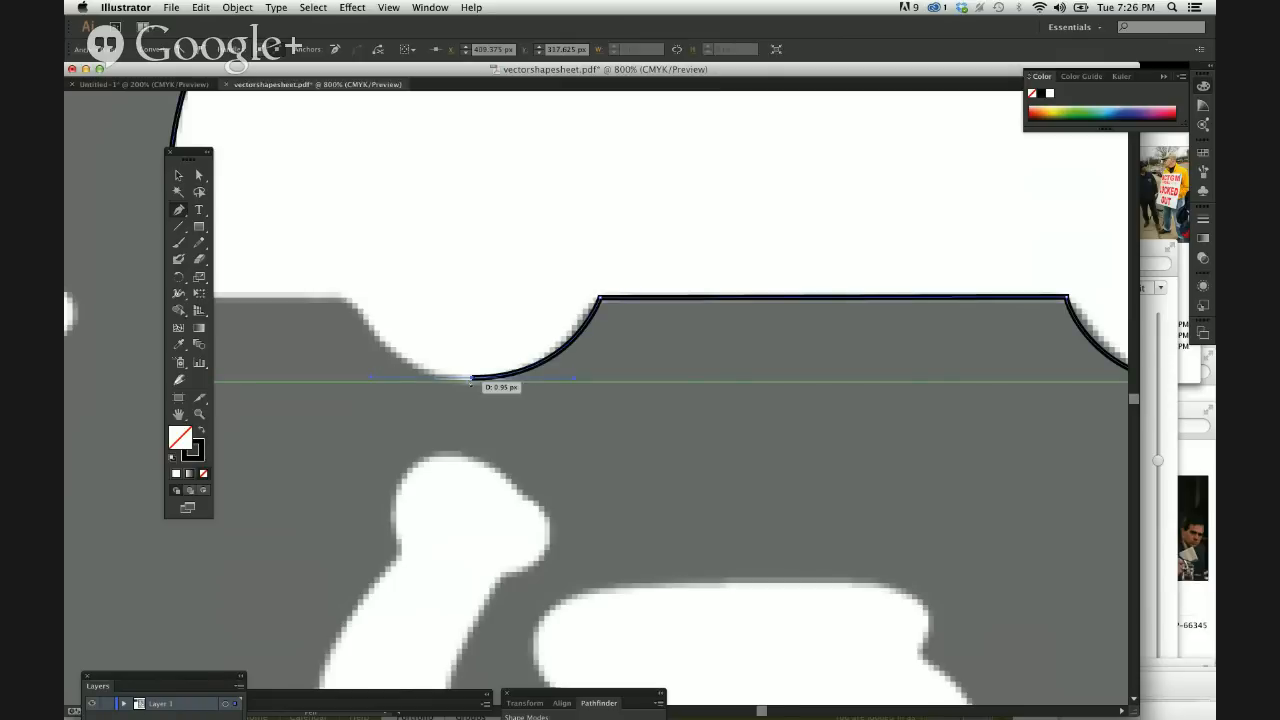
left_click(341, 297)
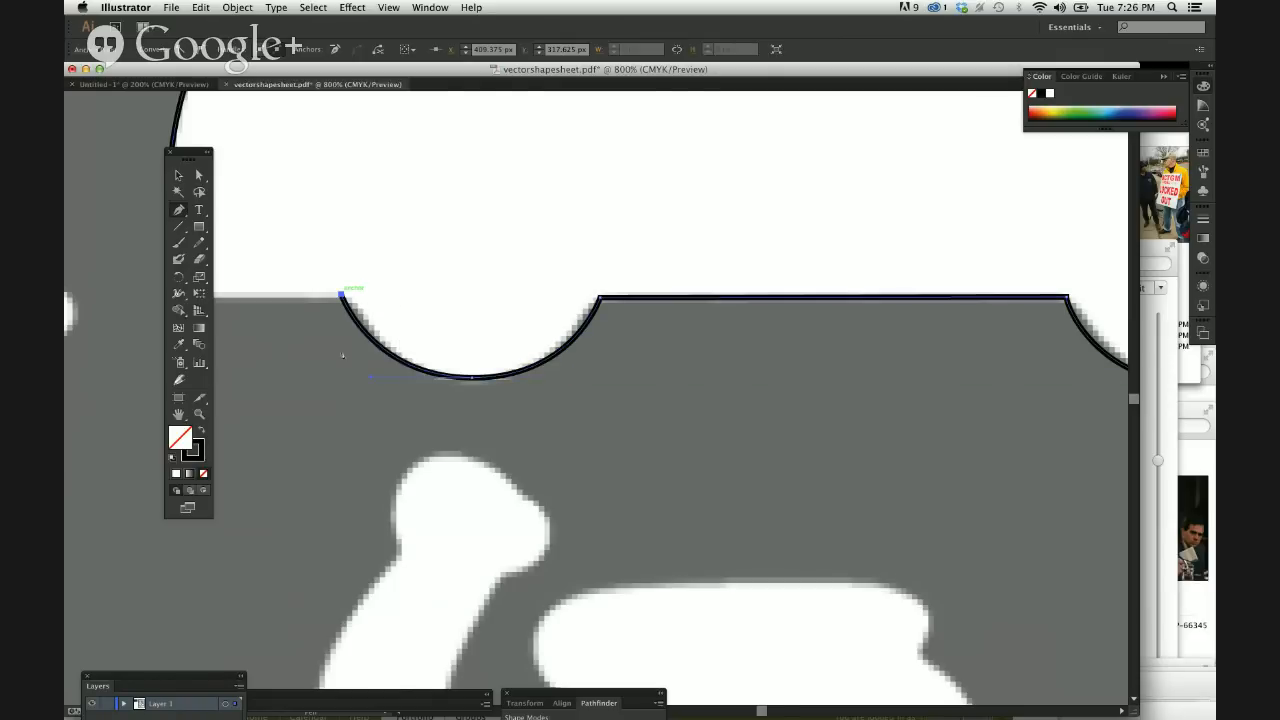
Make the anchor behind the rear wheel a corner and add a straight segment to the car's rounded rear corner.
scroll(371, 457, "left", 5)
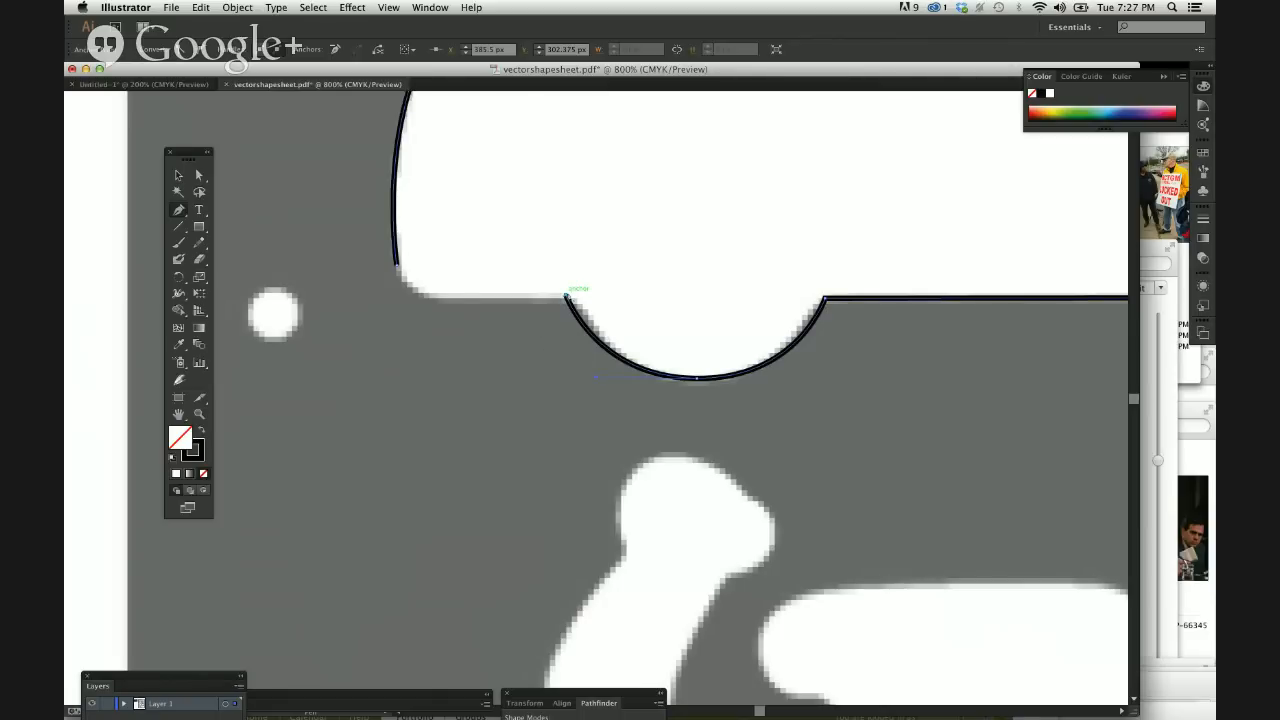
left_click(566, 296)
left_click(439, 296)
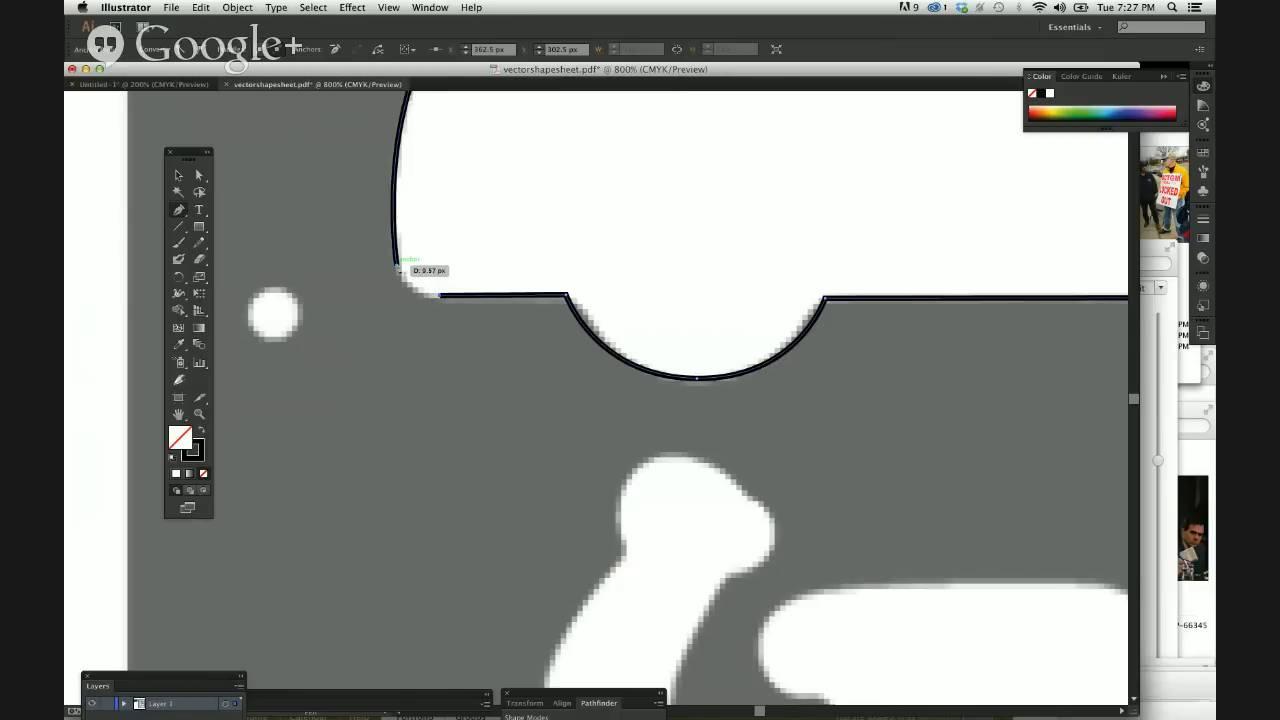
left_click_drag(400, 287, 445, 352)
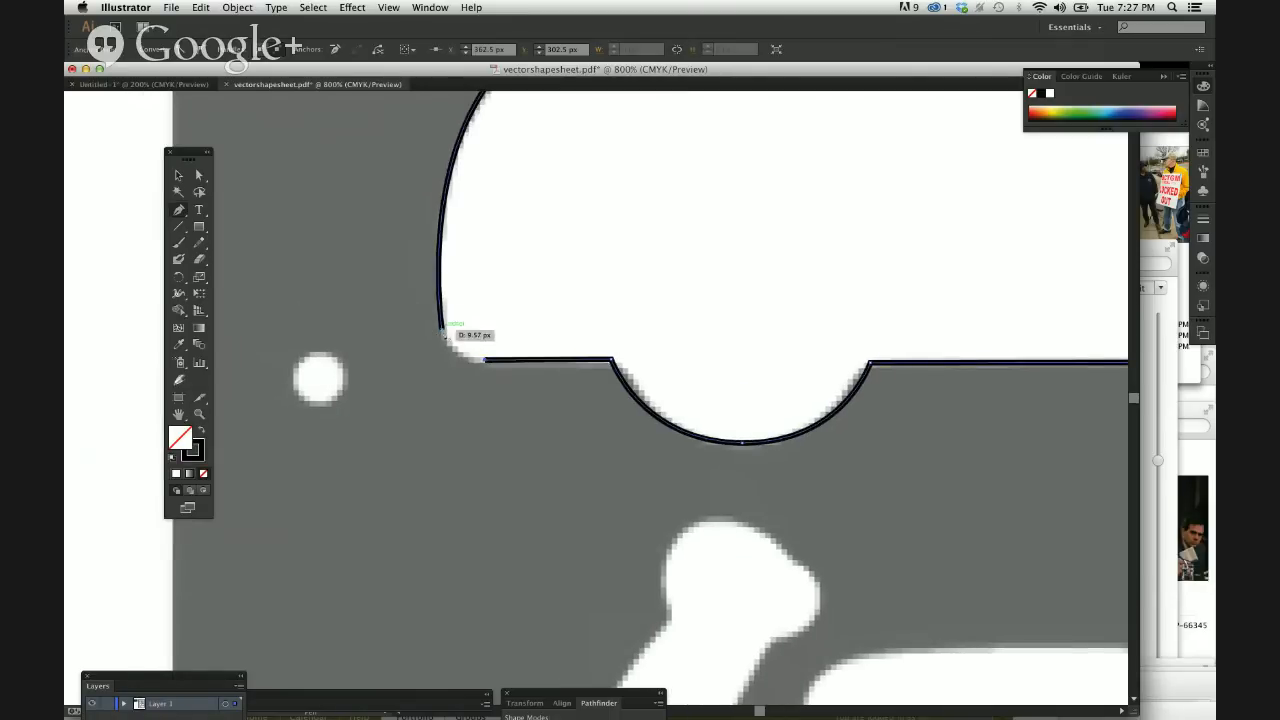
scroll(443, 330, "up", 3)
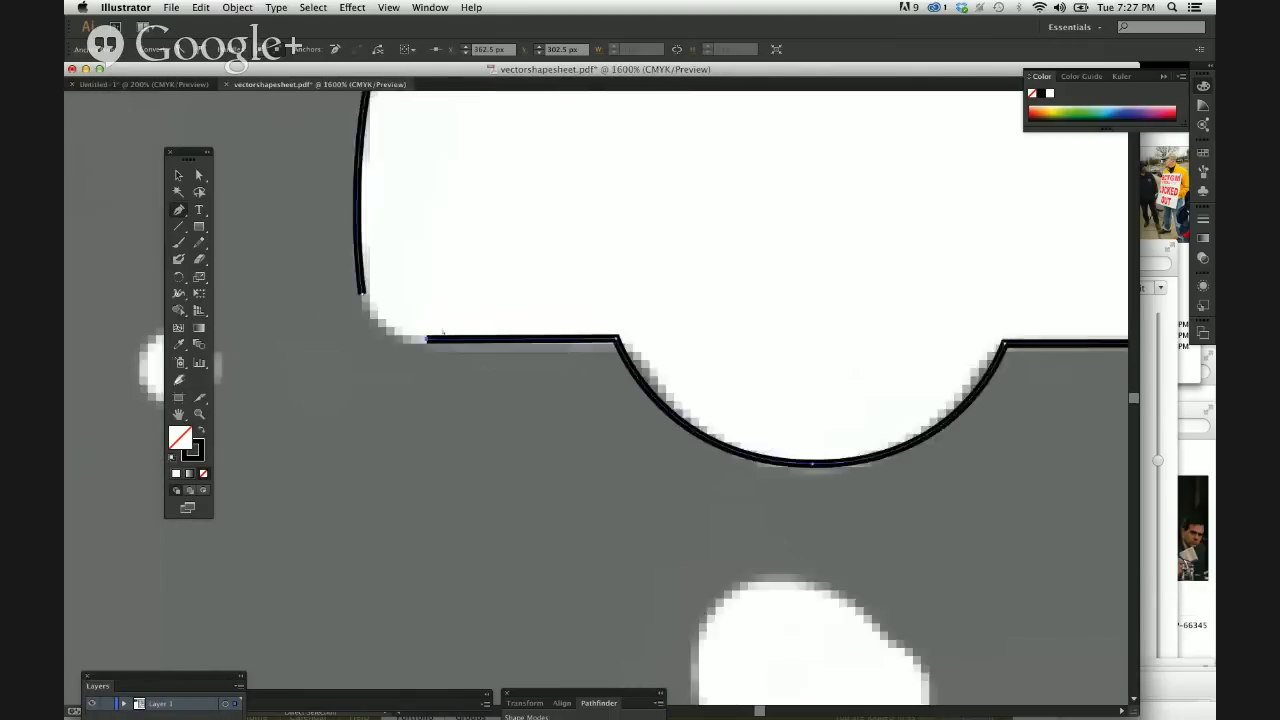
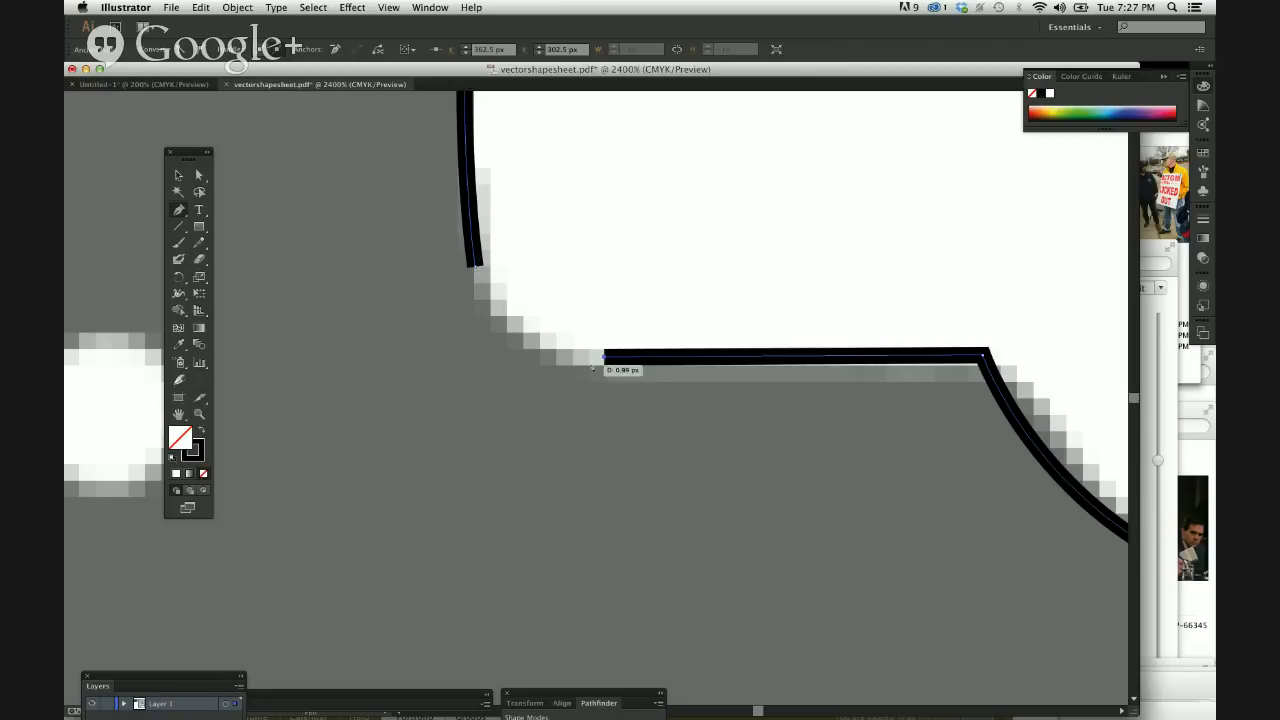
Close the car outline with a curve around the rounded lower rear corner.
left_click(477, 267)
mouse_move(477, 267)
left_mouse_down()
mouse_move(480, 385)
mouse_move(485, 375)
left_mouse_up()
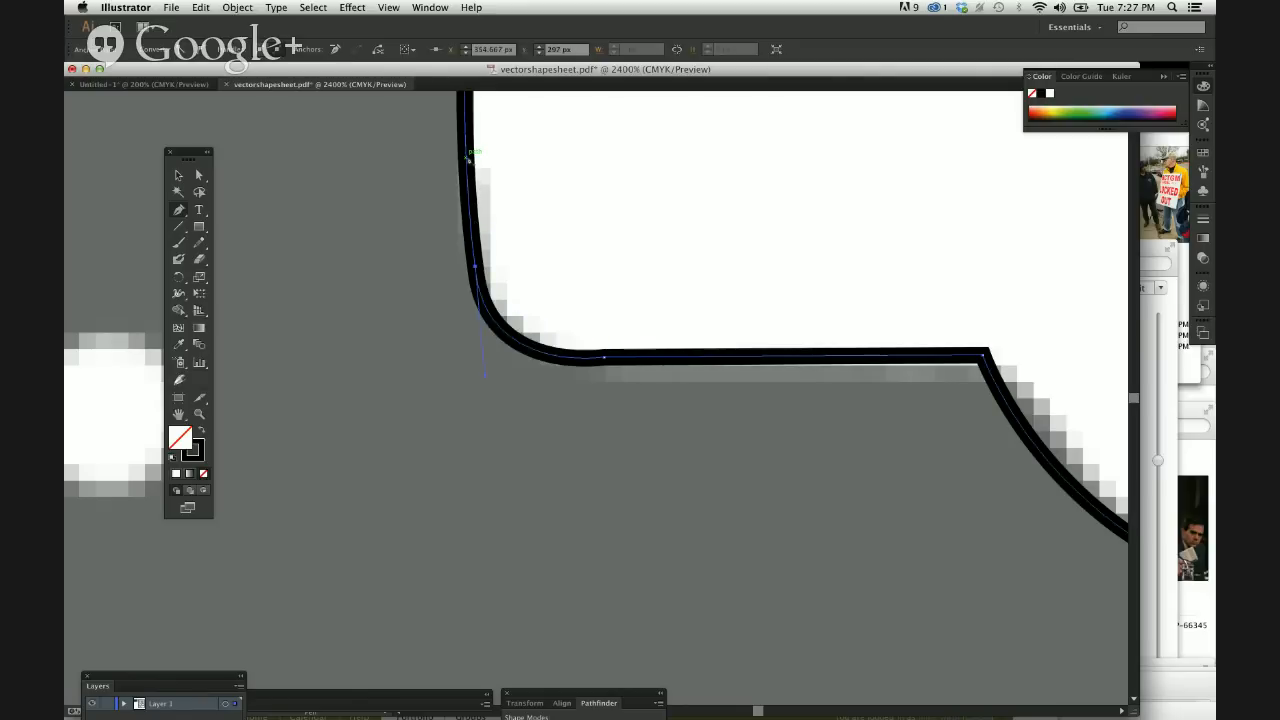
key("super+minus")
key("super+minus")
key("super+minus")
key("super+minus")
key("super+minus")
key("super+minus")
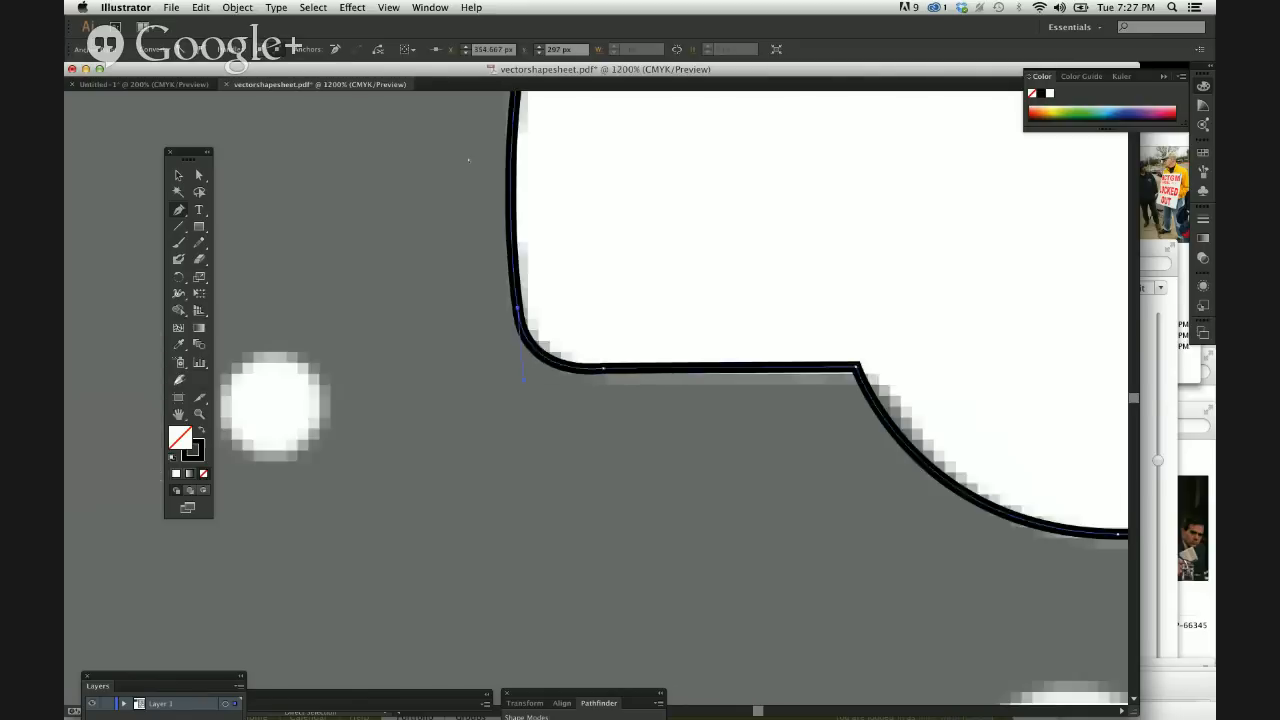
scroll(470, 162, "right", 5)
scroll(470, 162, "up", 1)
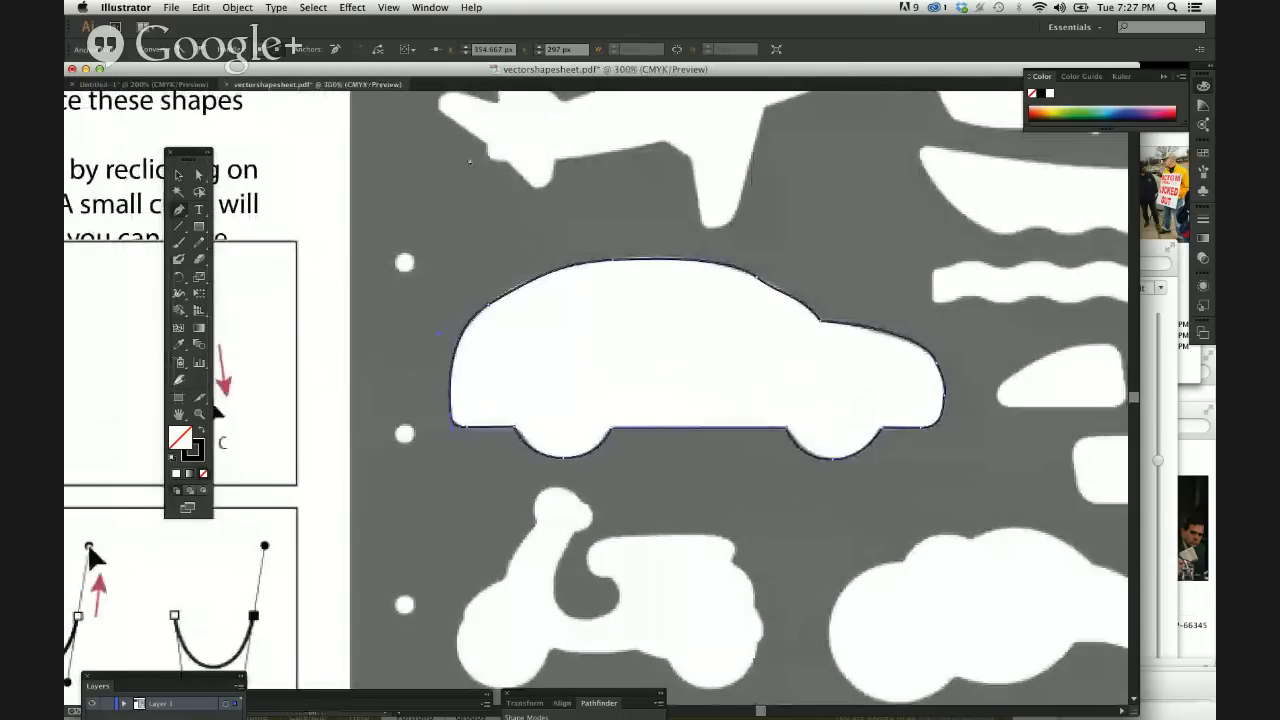
Select the rear roof segment of the car outline with the Direct Selection tool.
left_click(199, 176)
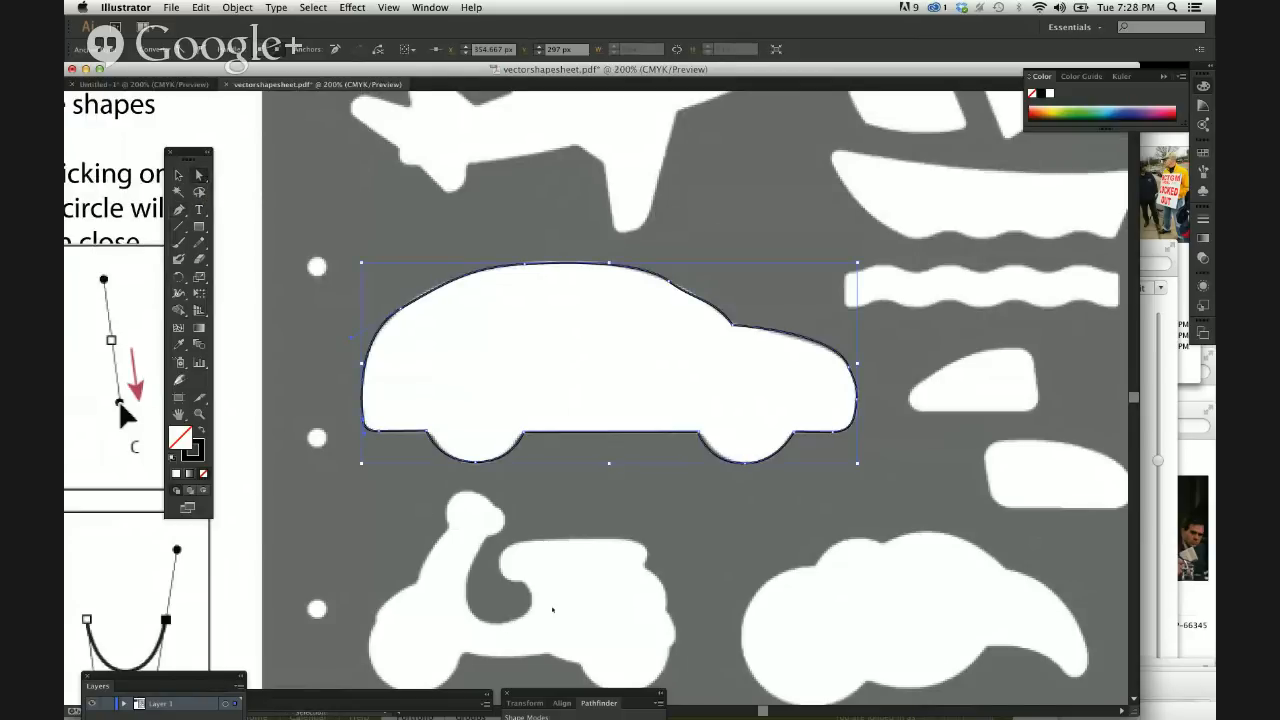
key("super+minus")
key("super+minus")
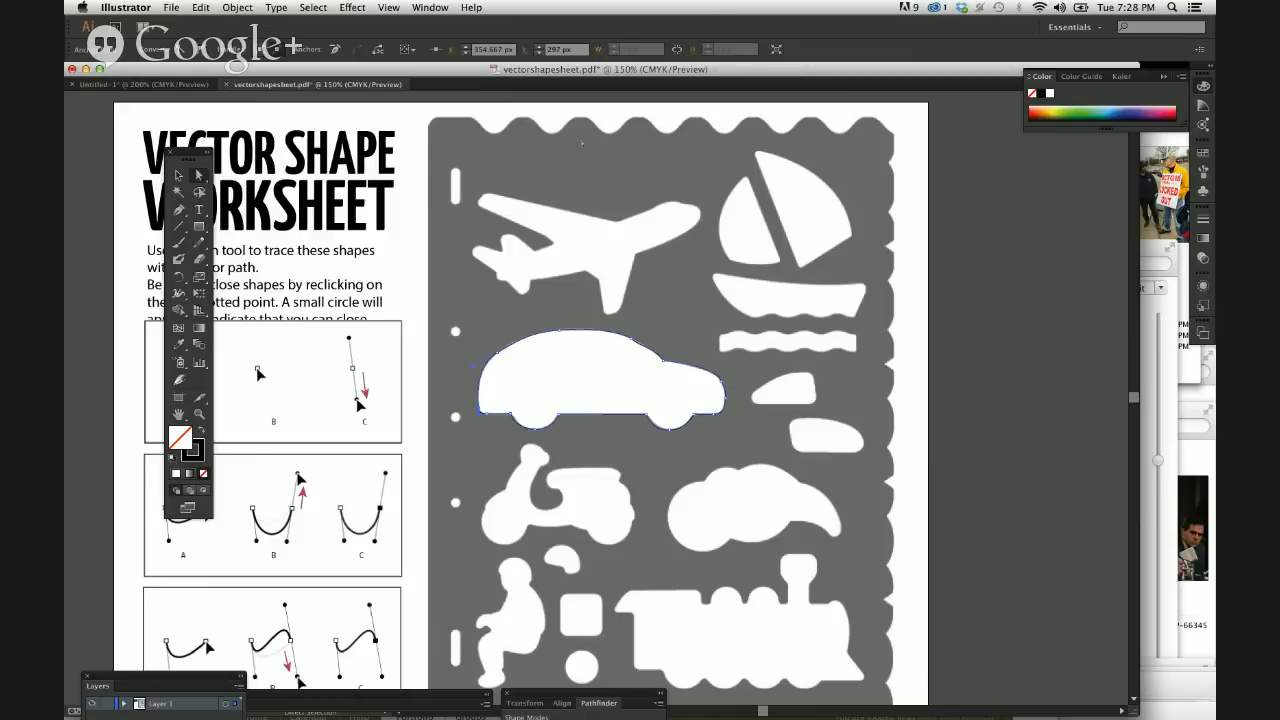
left_click(179, 175)
left_click(199, 414)
left_click_drag(566, 373, 514, 331)
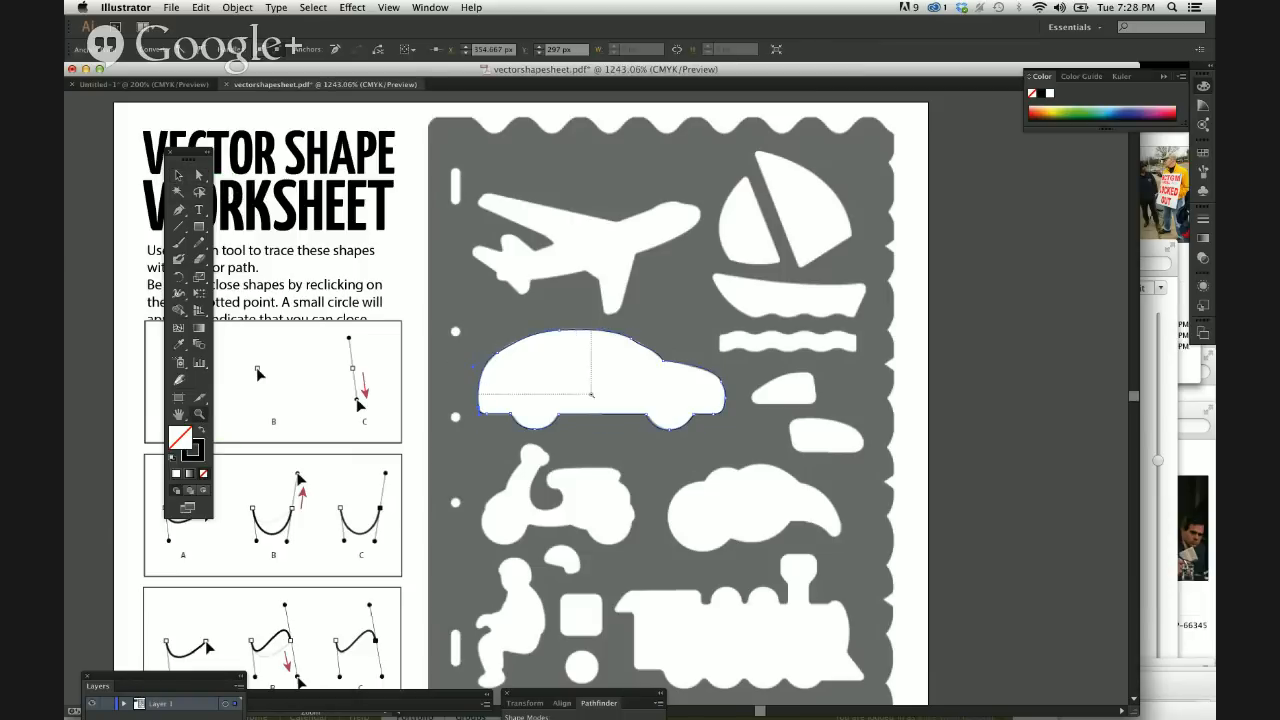
left_click(199, 175)
left_click(347, 220)
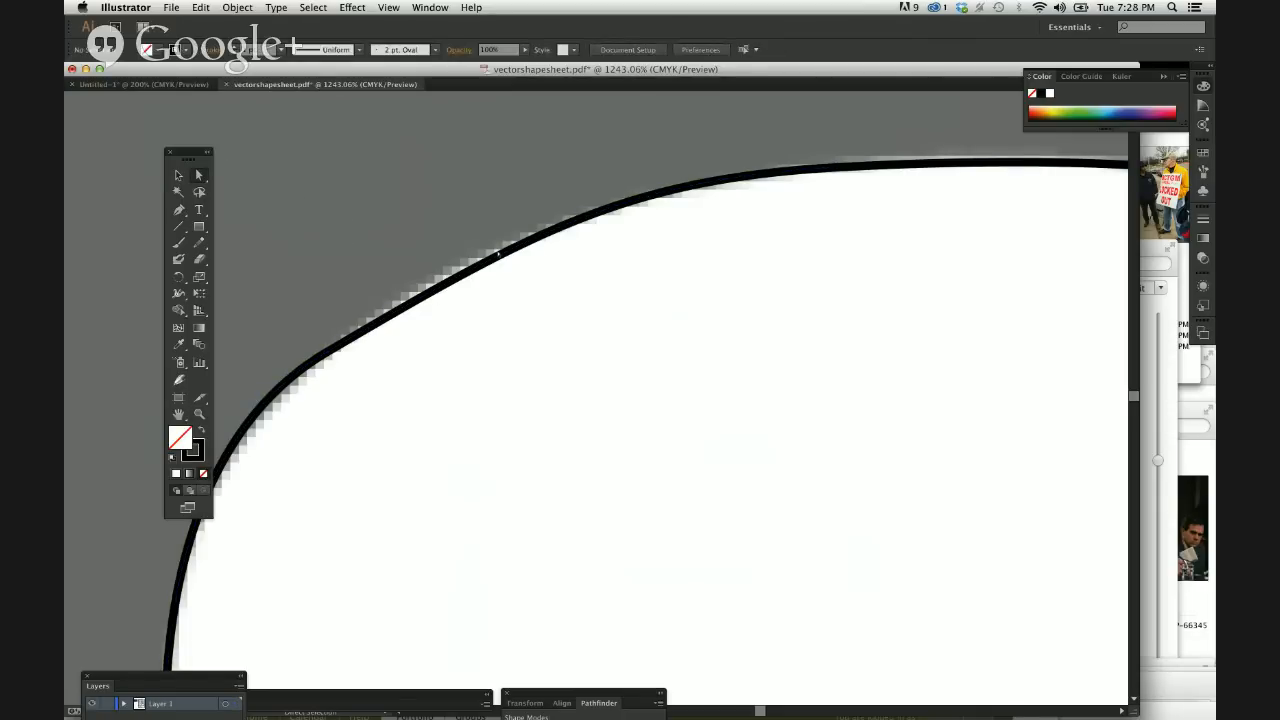
left_click(341, 343)
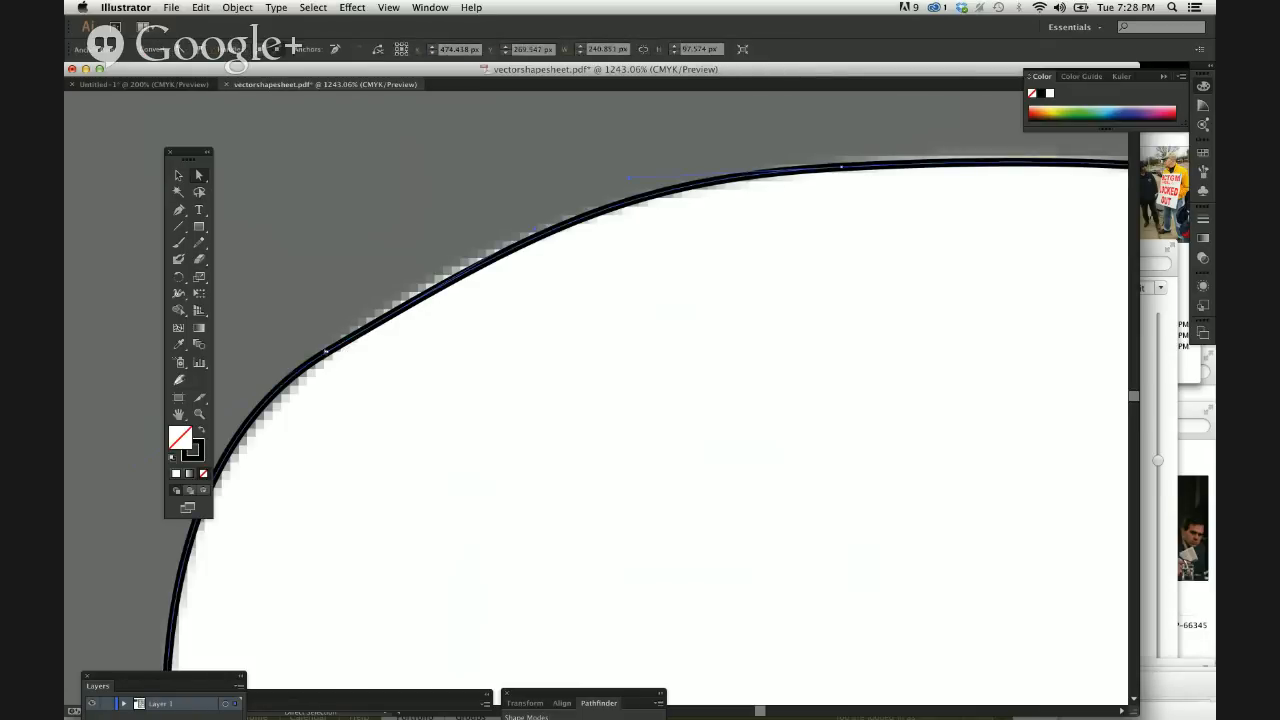
left_click(358, 315)
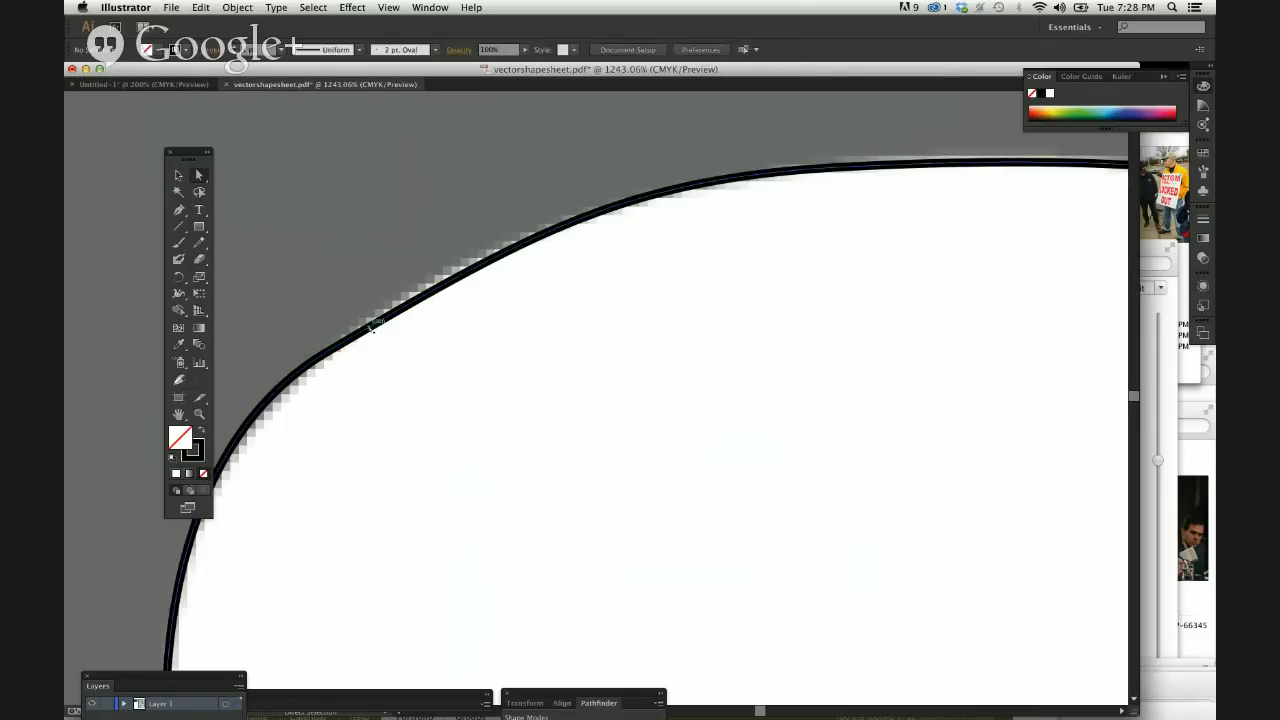
left_click_drag(370, 324, 343, 423)
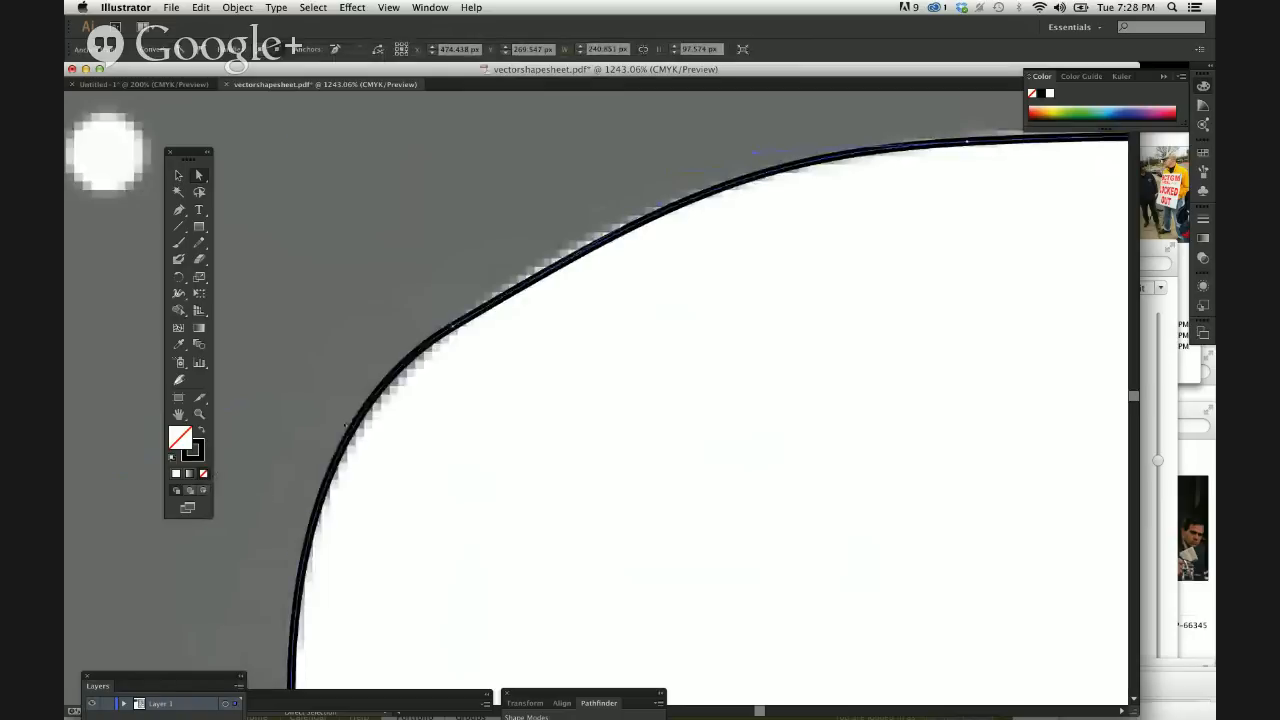
Raise the forward handle of the rear roof anchor and shift the anchor to about X 372, Y 243 px to match the car's edge.
key("super+equal")
key("super+equal")
key("super+equal")
scroll(346, 421, "left", 5)
scroll(346, 421, "up", 3)
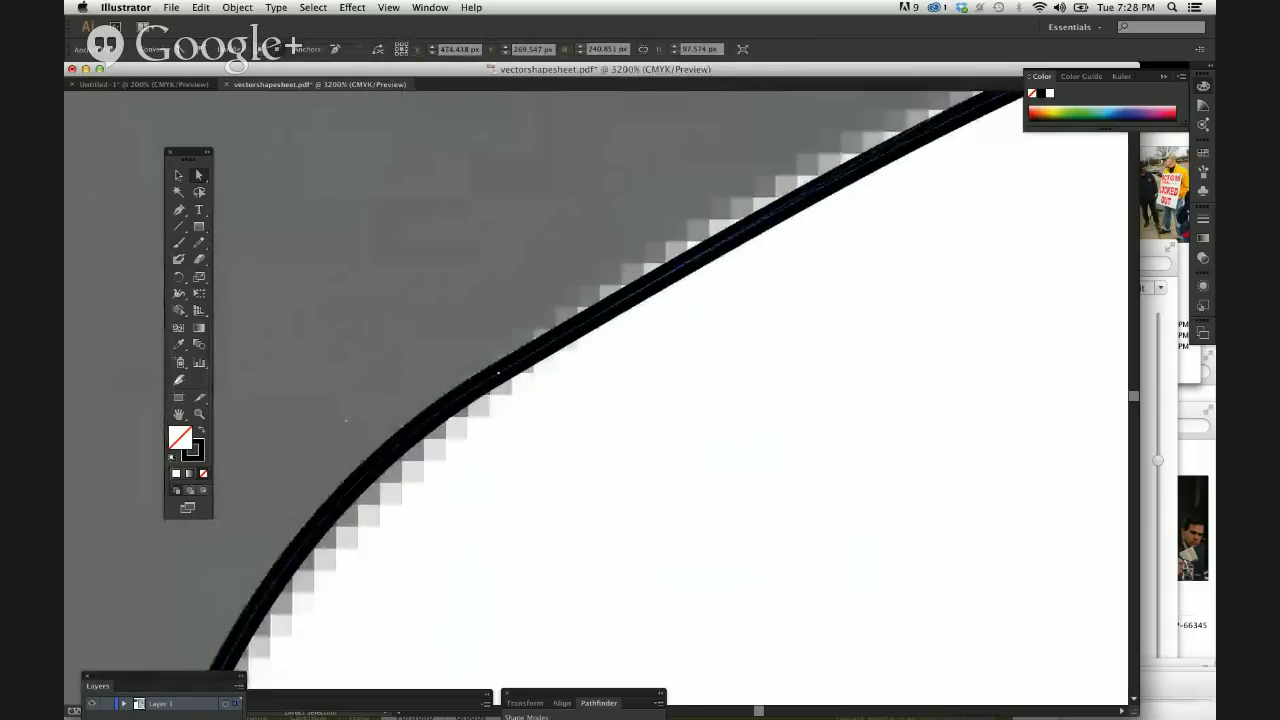
scroll(346, 421, "up", 4)
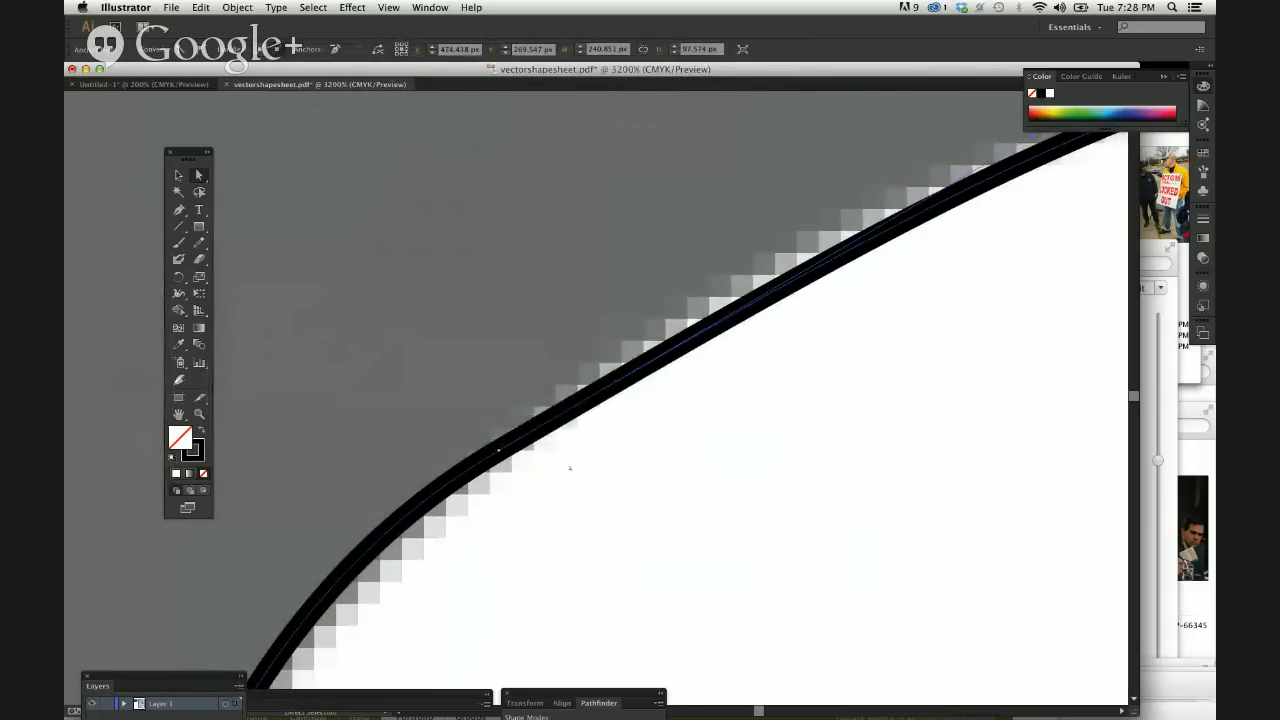
left_click(498, 451)
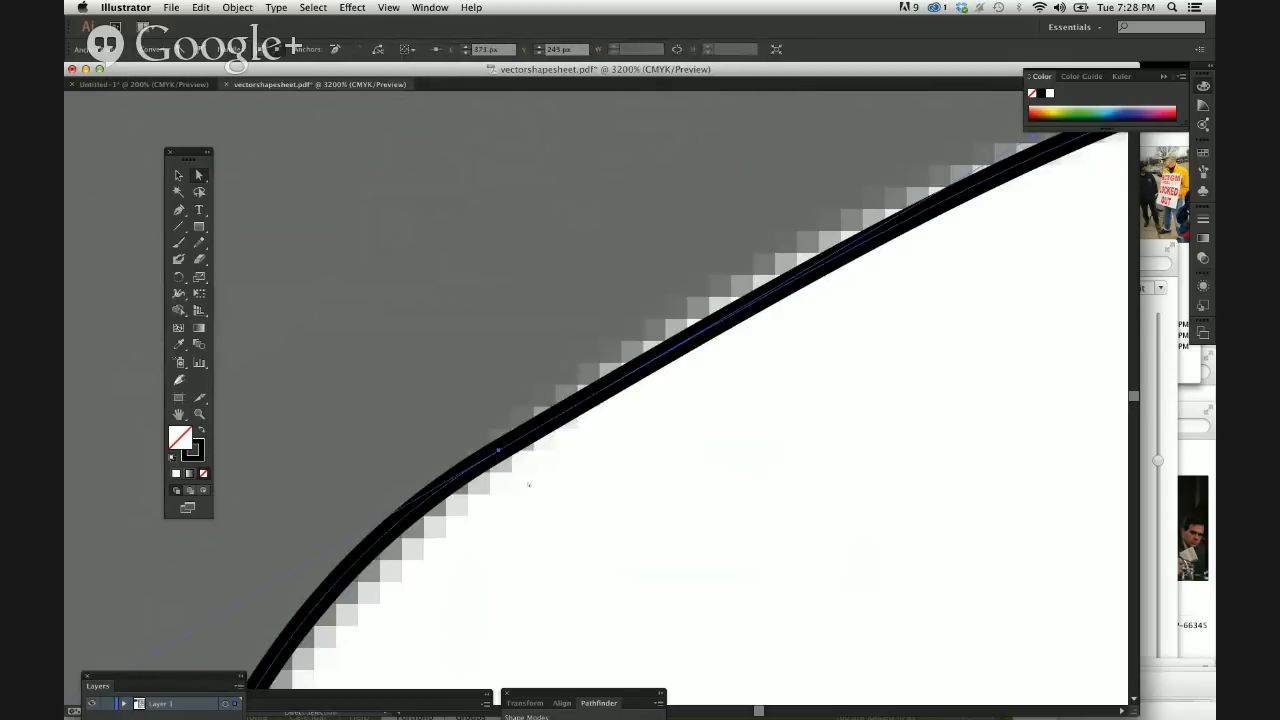
key("super+minus")
key("super+minus")
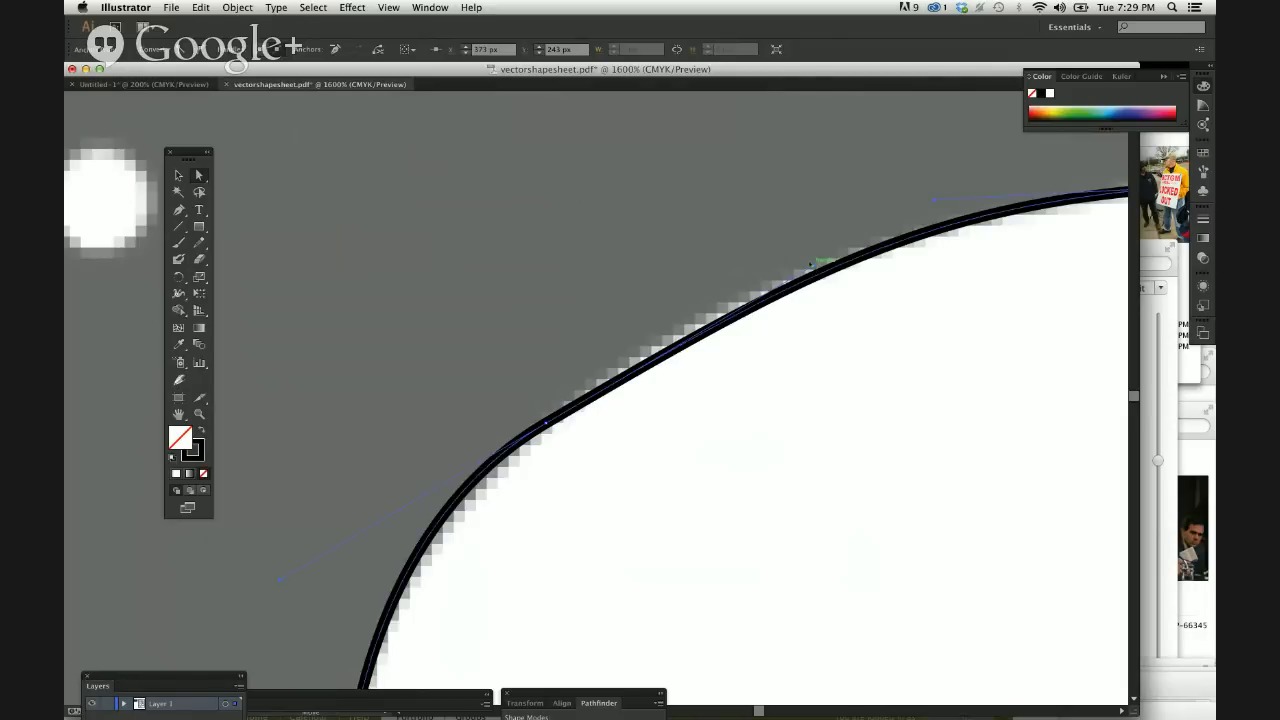
left_click_drag(820, 263, 798, 238)
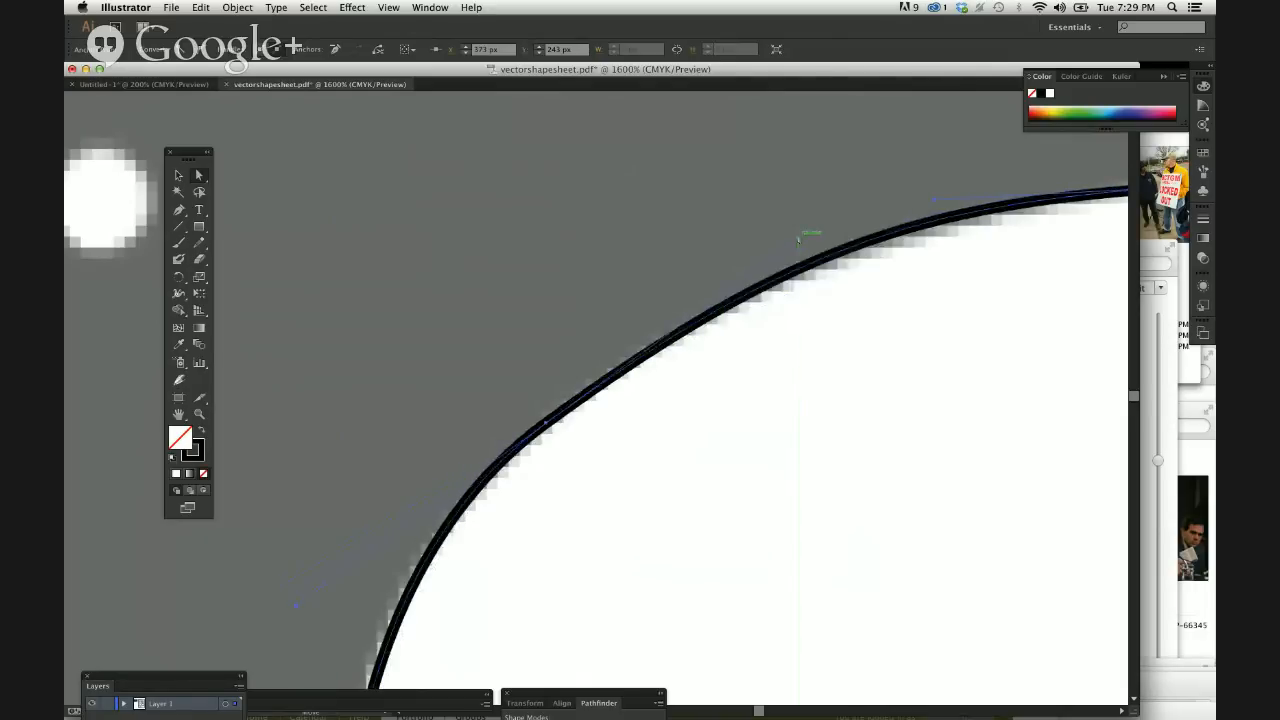
left_click_drag(551, 418, 538, 422)
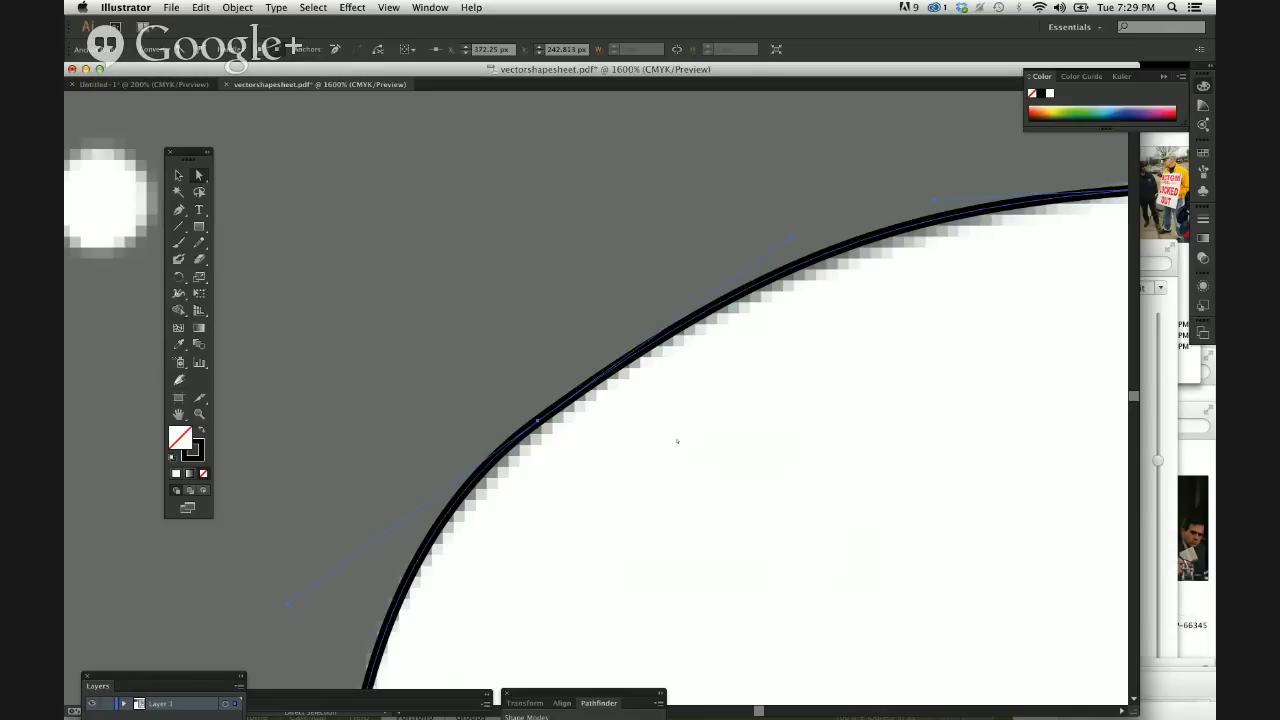
Move the anchor where the roof meets the windshield to about X 499, Y 227 px and align its handle with the windshield slope.
key("super+minus")
key("super+minus")
key("super+minus")
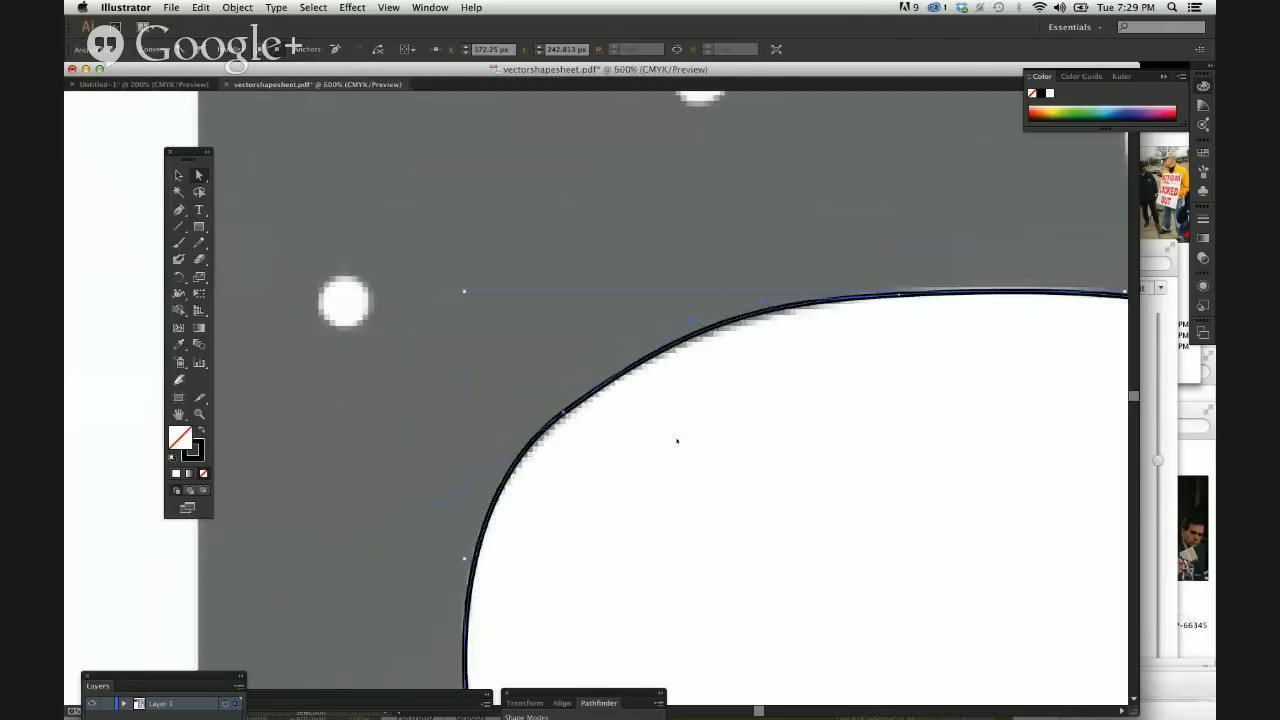
scroll(990, 457, "right", 10)
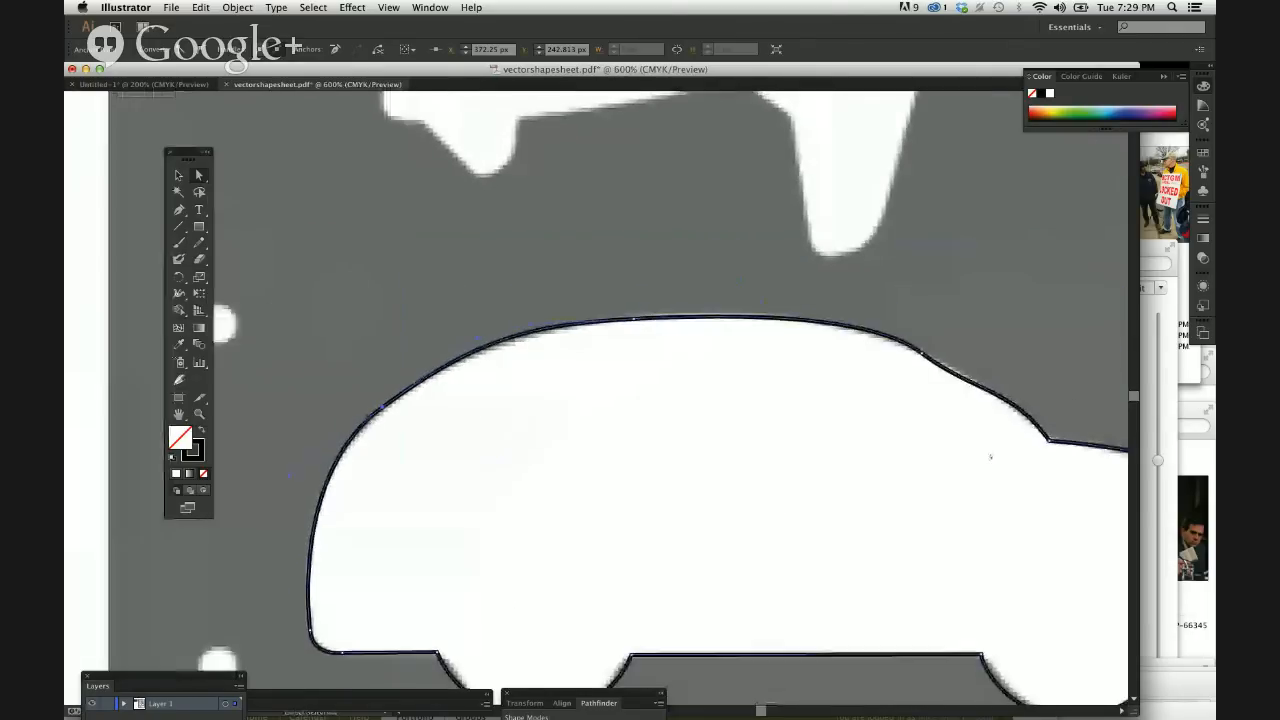
key("super+equal")
key("super+equal")
key("super+equal")
key("super+equal")
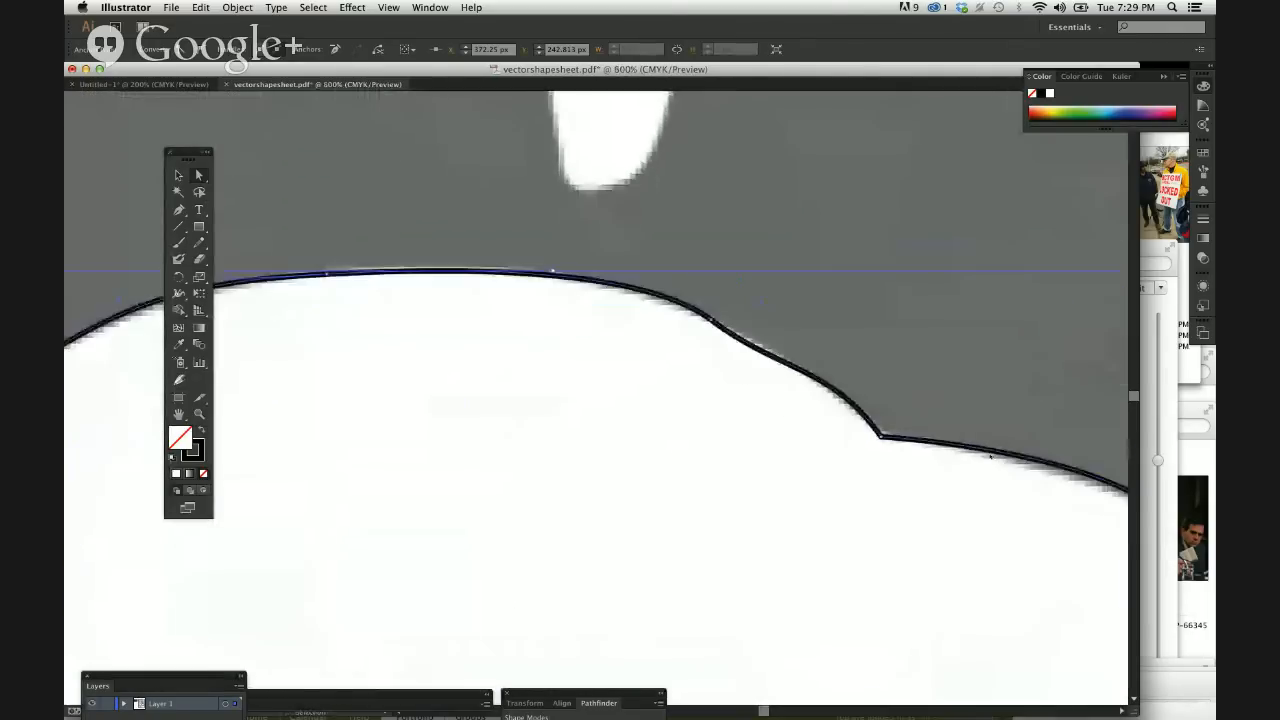
scroll(990, 457, "up", 5)
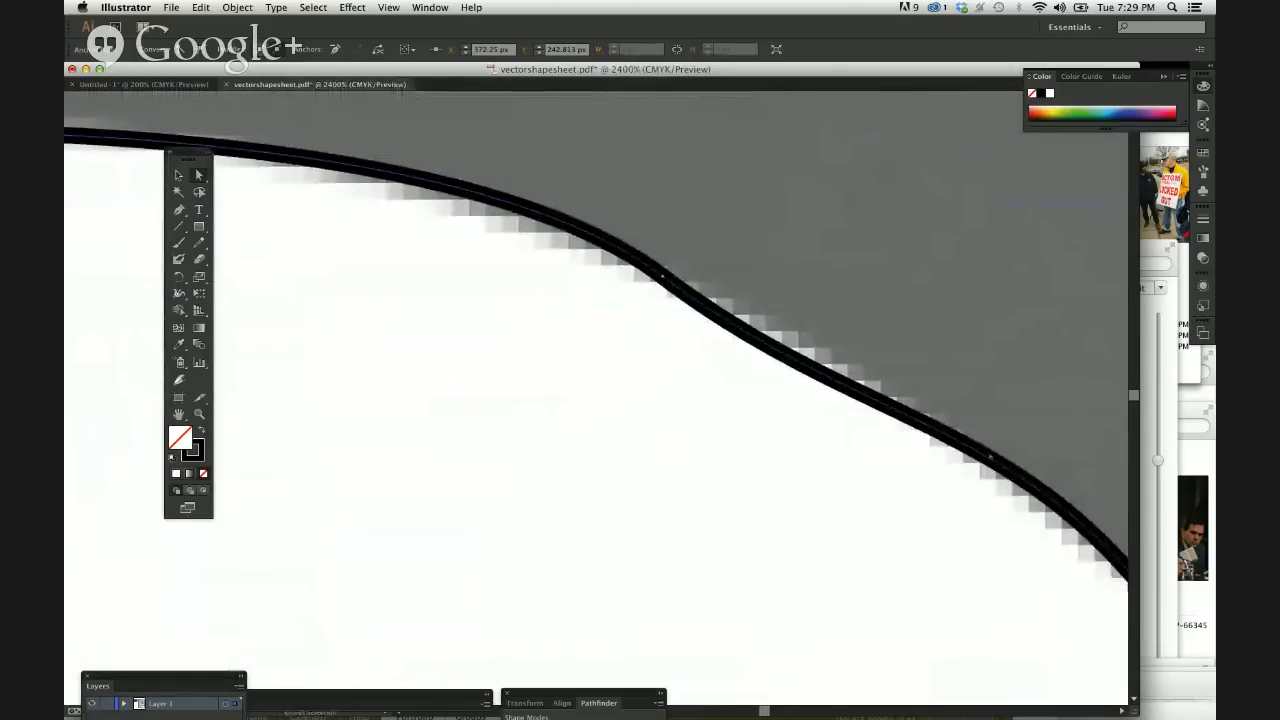
mouse_move(677, 334)
left_mouse_down()
mouse_move(878, 487)
mouse_move(878, 431)
left_mouse_up()
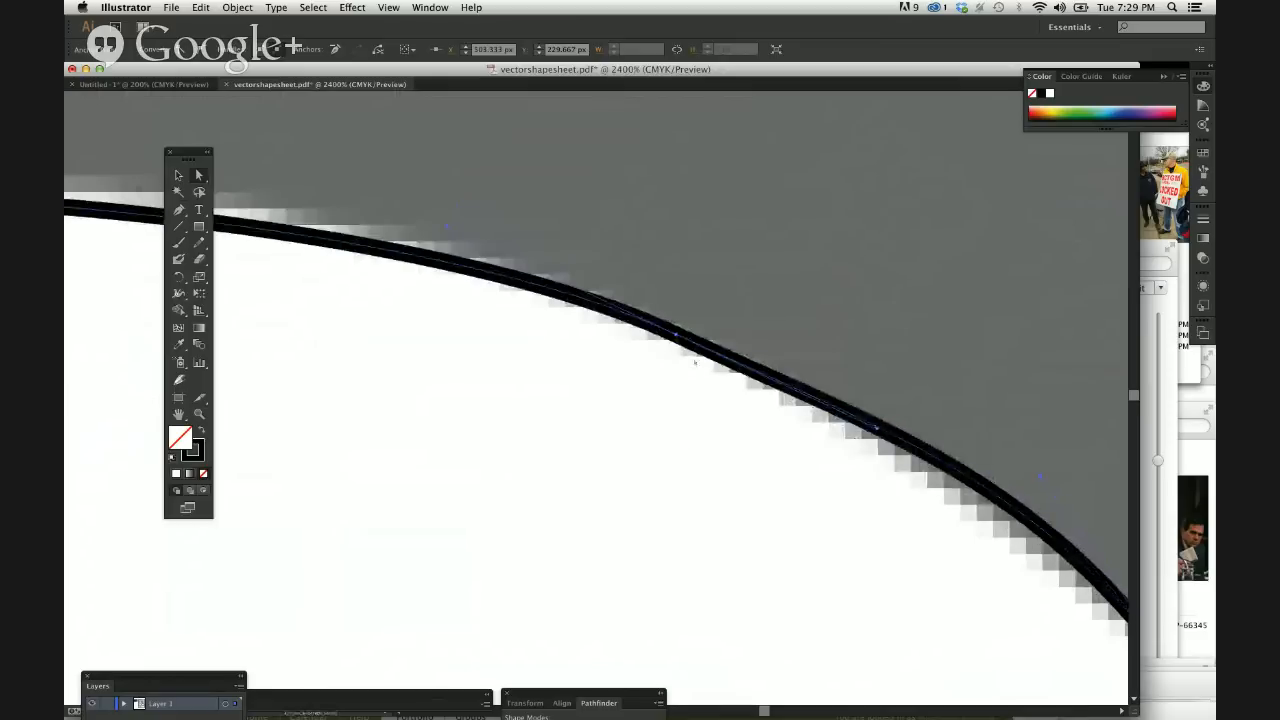
left_click_drag(583, 312, 619, 292)
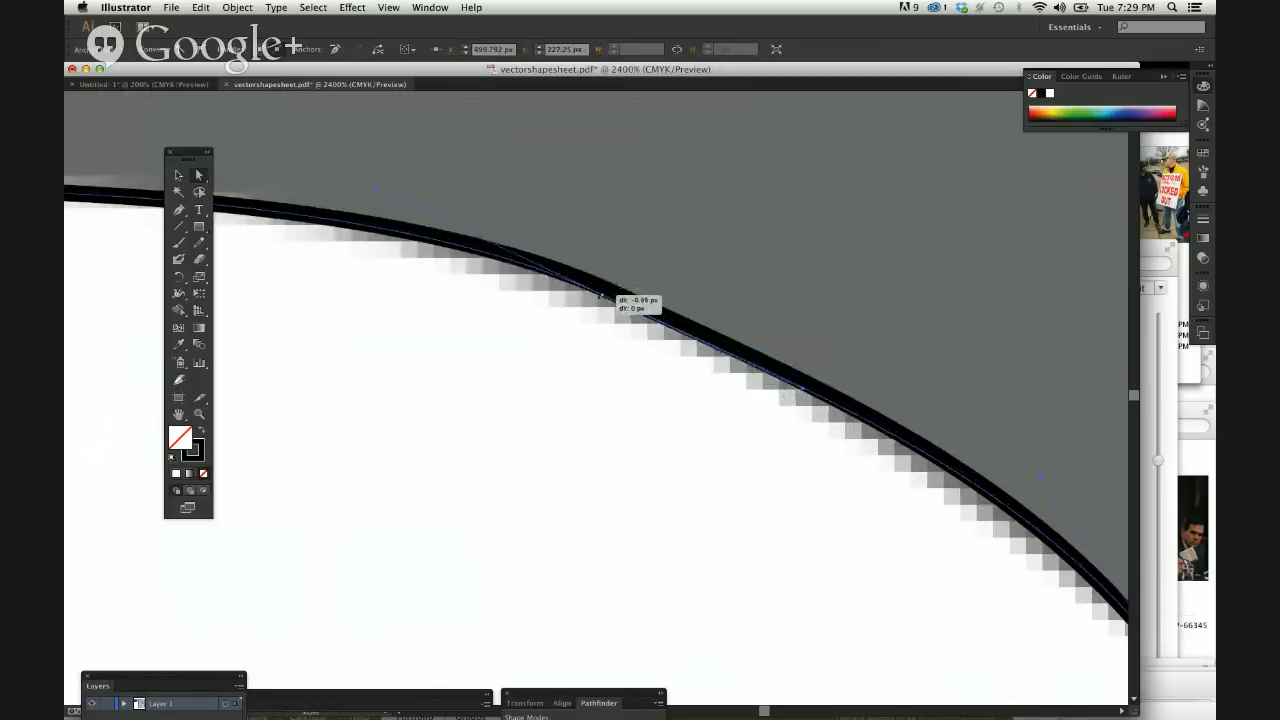
left_click(598, 296)
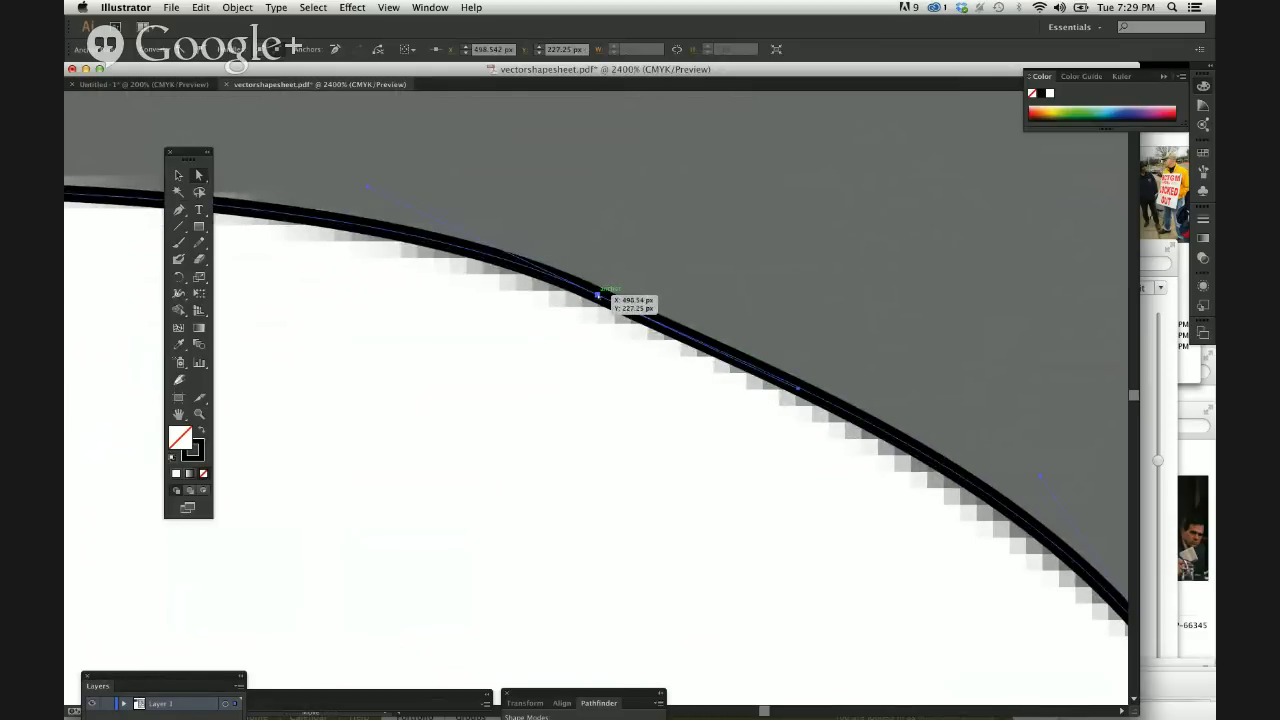
left_click_drag(598, 296, 606, 294)
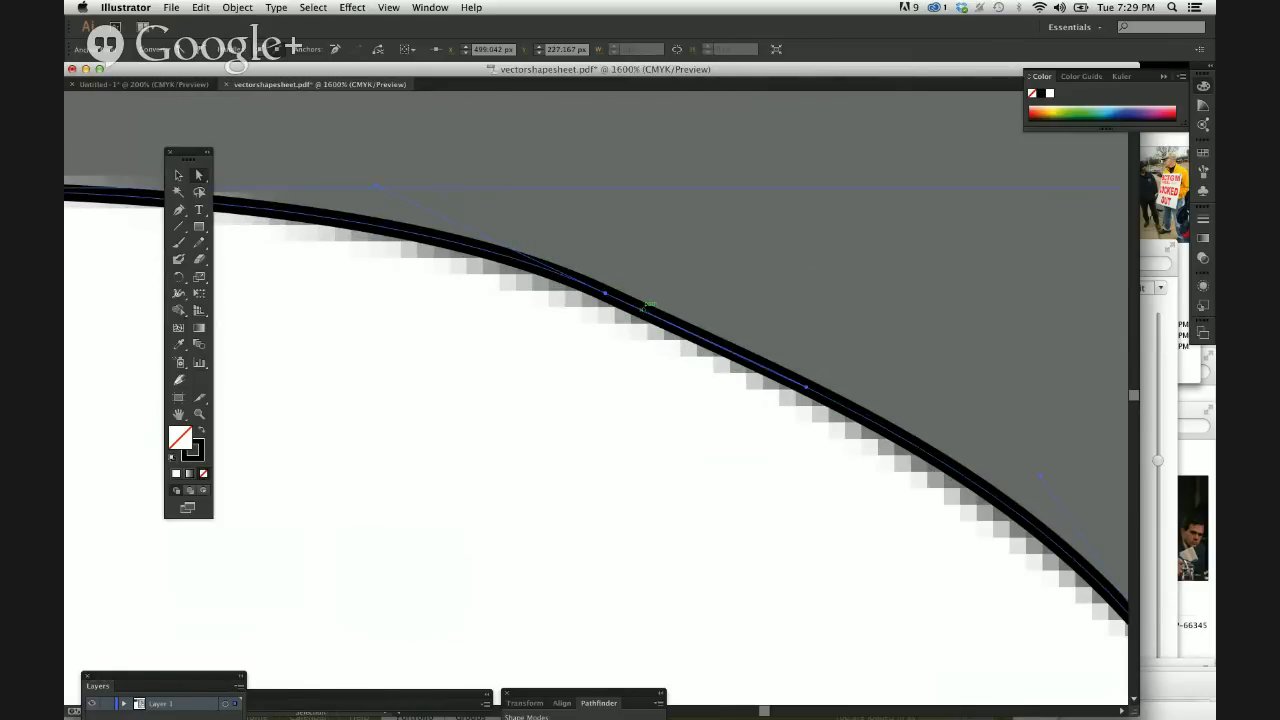
Adjust the handles at both ends of the windshield curve to follow the car's edge and deselect the outline.
key("super+minus")
key("super+minus")
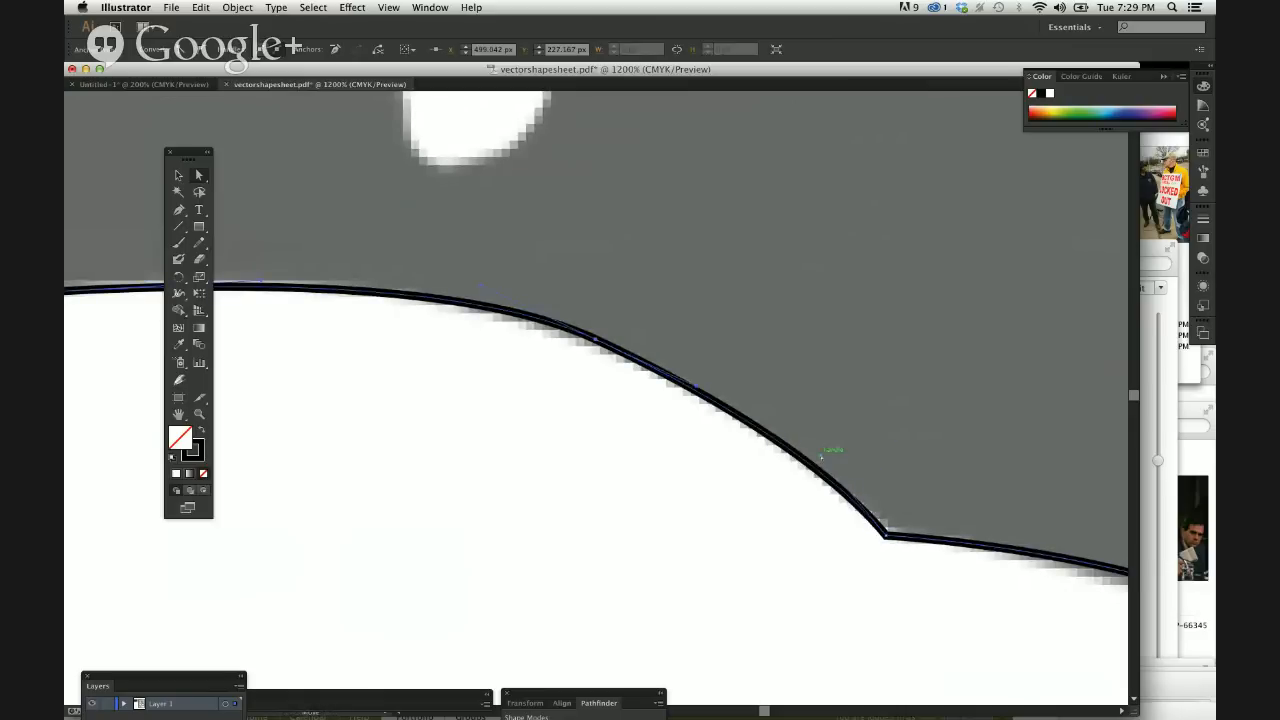
left_click_drag(821, 455, 936, 172)
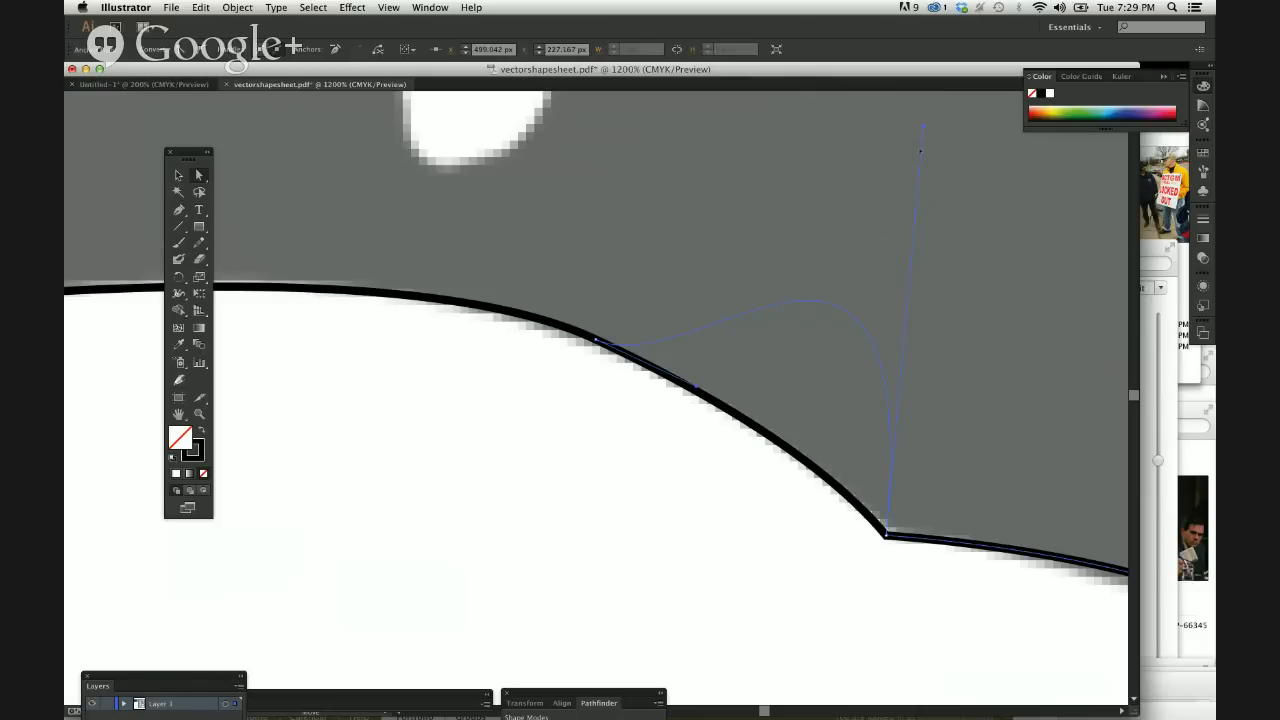
mouse_move(905, 294)
left_mouse_down()
mouse_move(886, 522)
mouse_move(856, 479)
mouse_move(789, 441)
left_mouse_up()
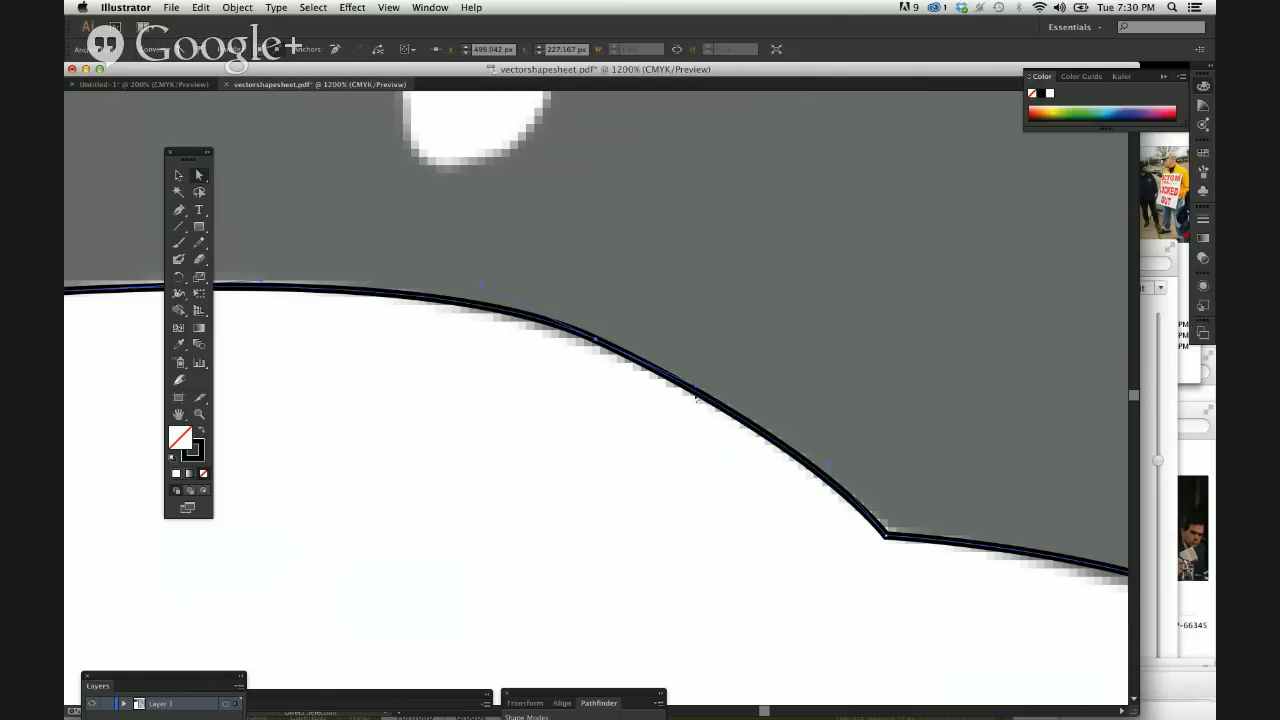
left_click_drag(695, 386, 695, 378)
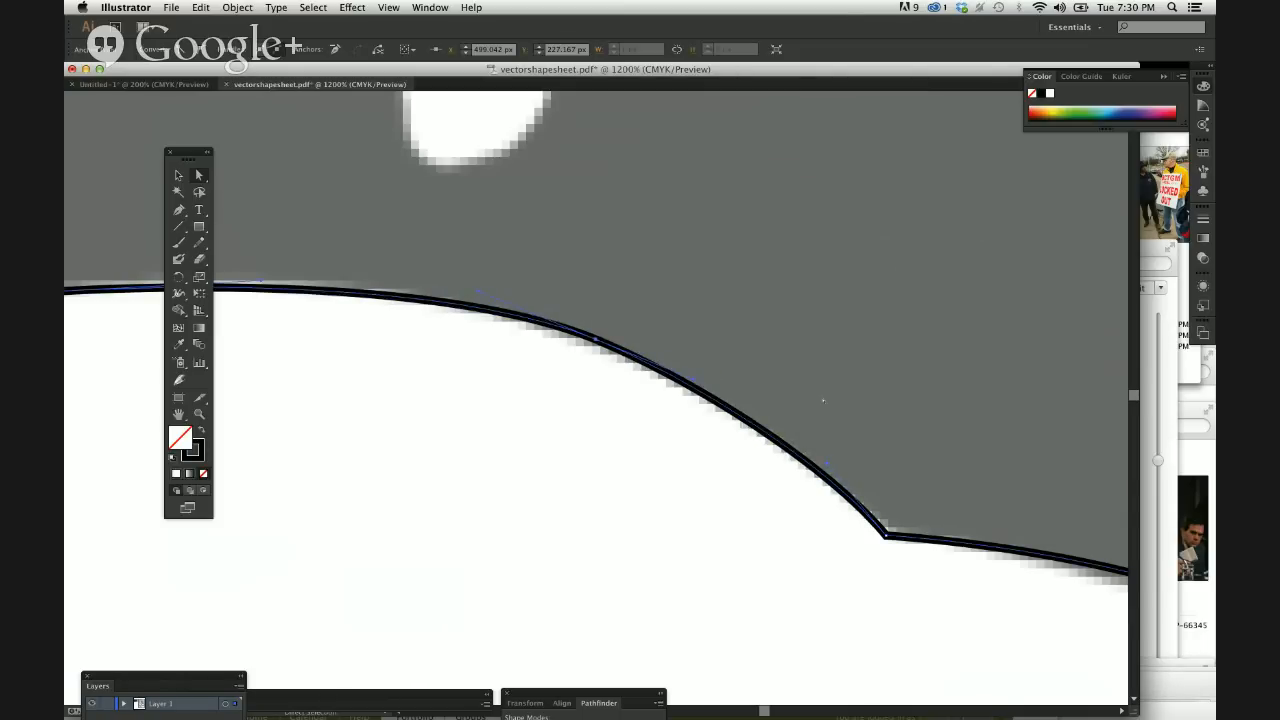
key("super+shift+a")
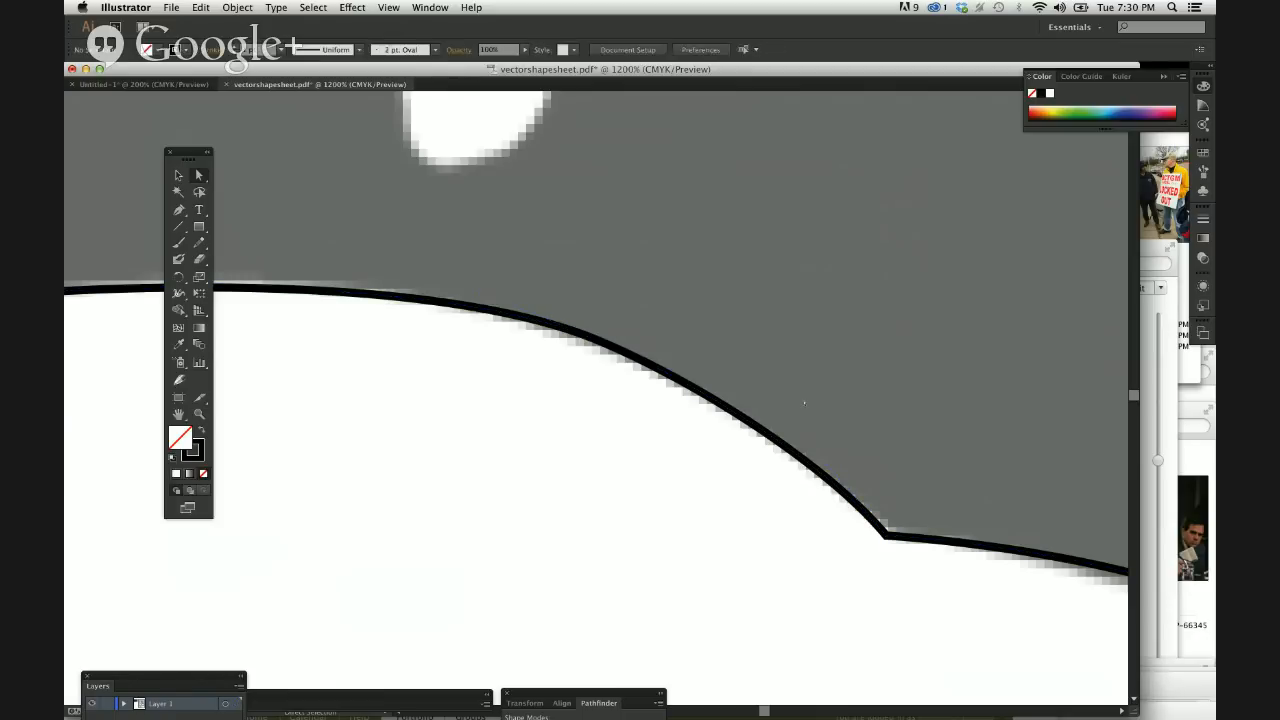
Move the front hood anchor to about X 591, Y 272 px, swing its upper handle toward the hood, and select the bumper anchor below.
key("super+minus")
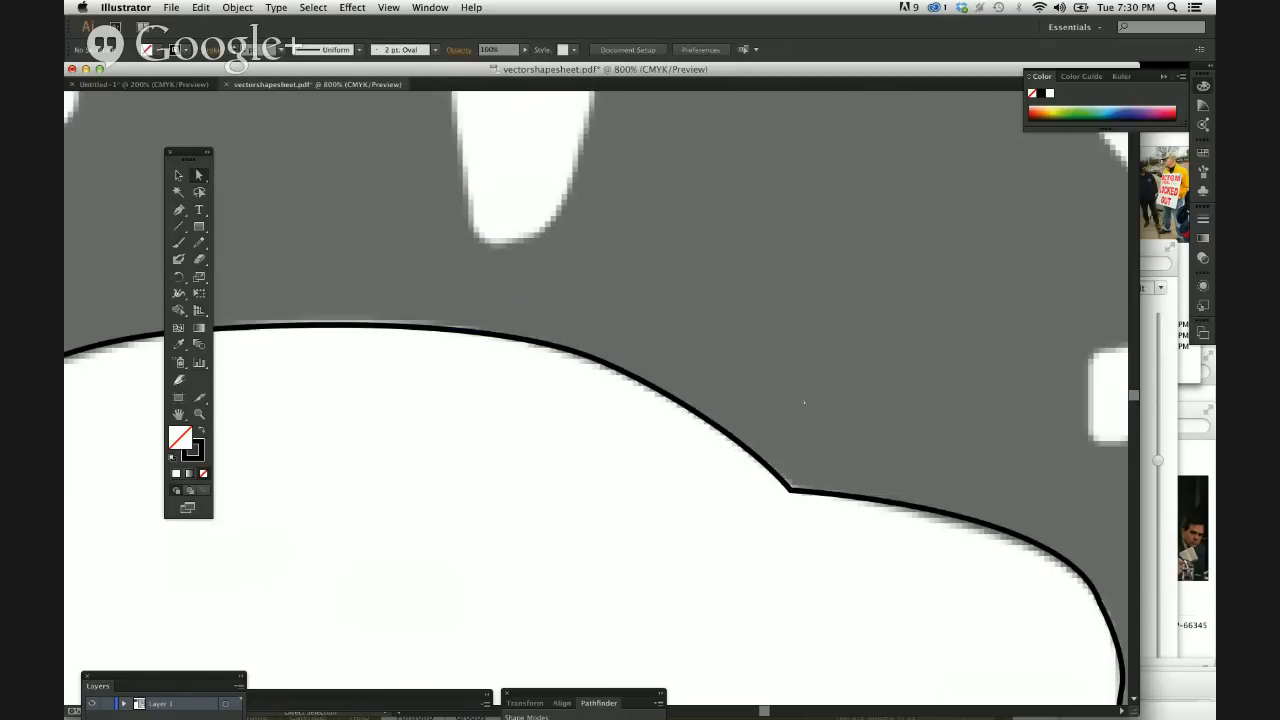
scroll(804, 403, "right", 10)
scroll(804, 403, "down", 5)
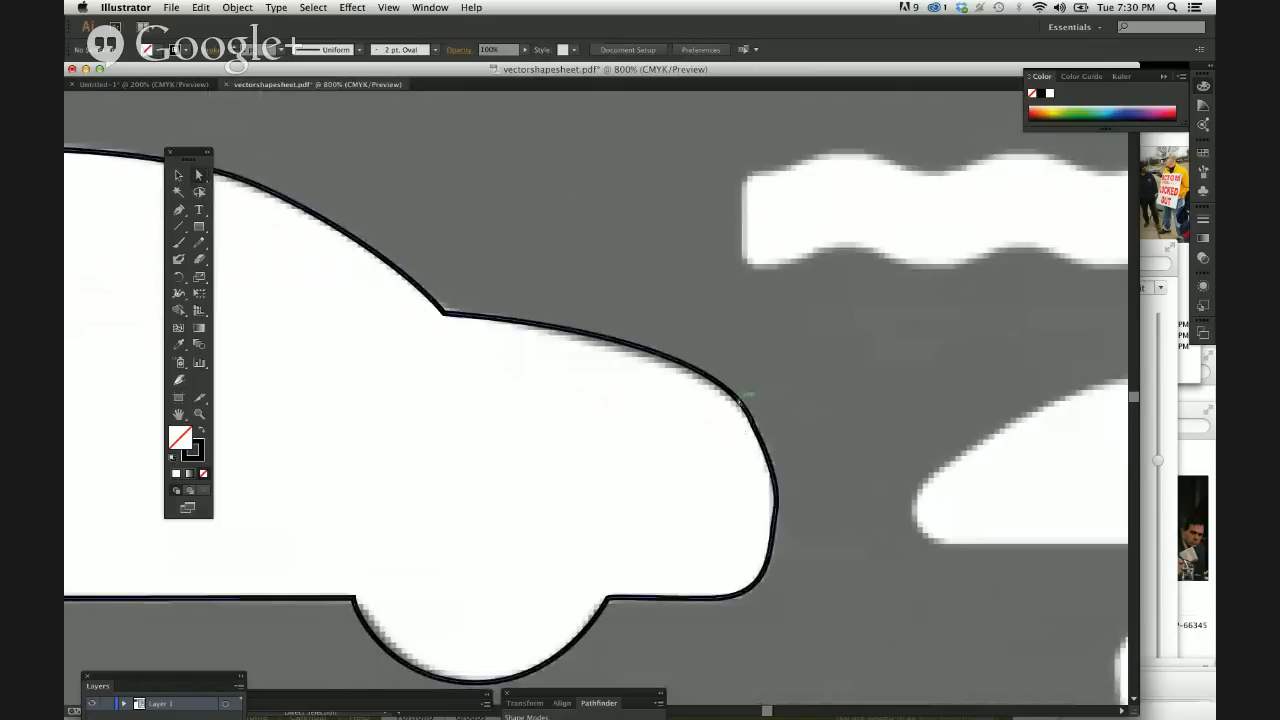
left_click_drag(755, 424, 760, 429)
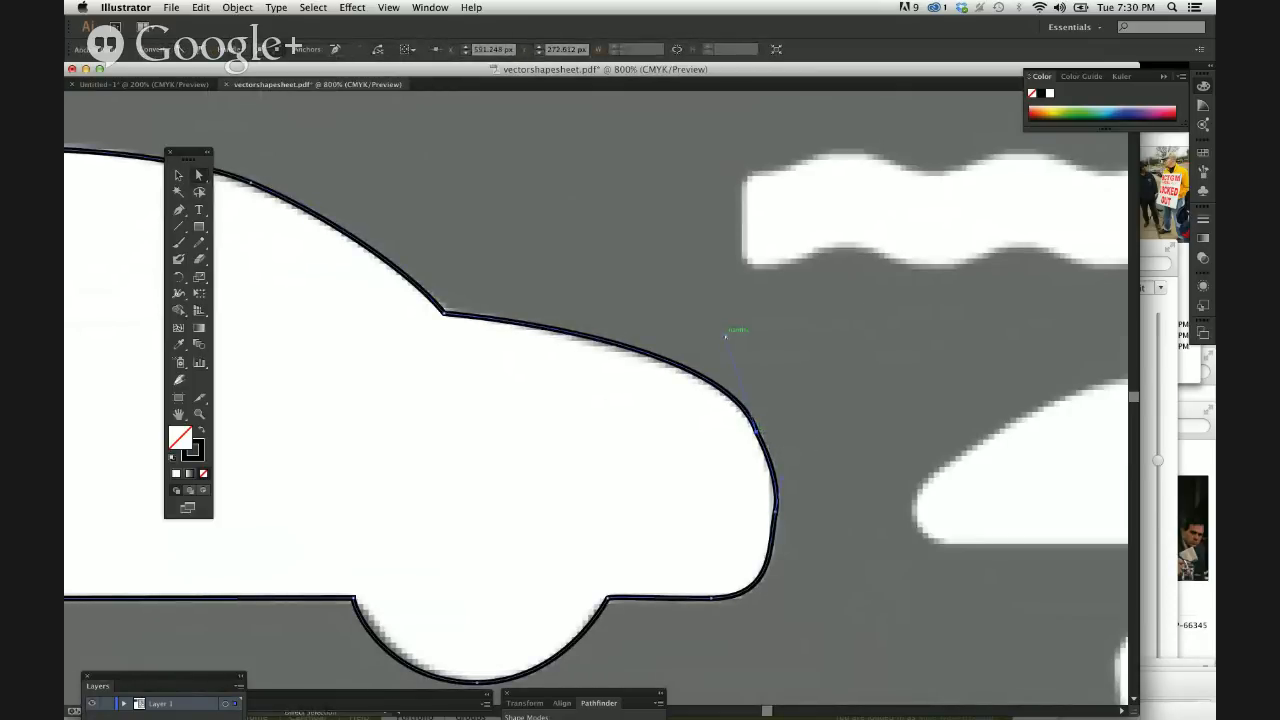
left_click_drag(727, 337, 700, 337)
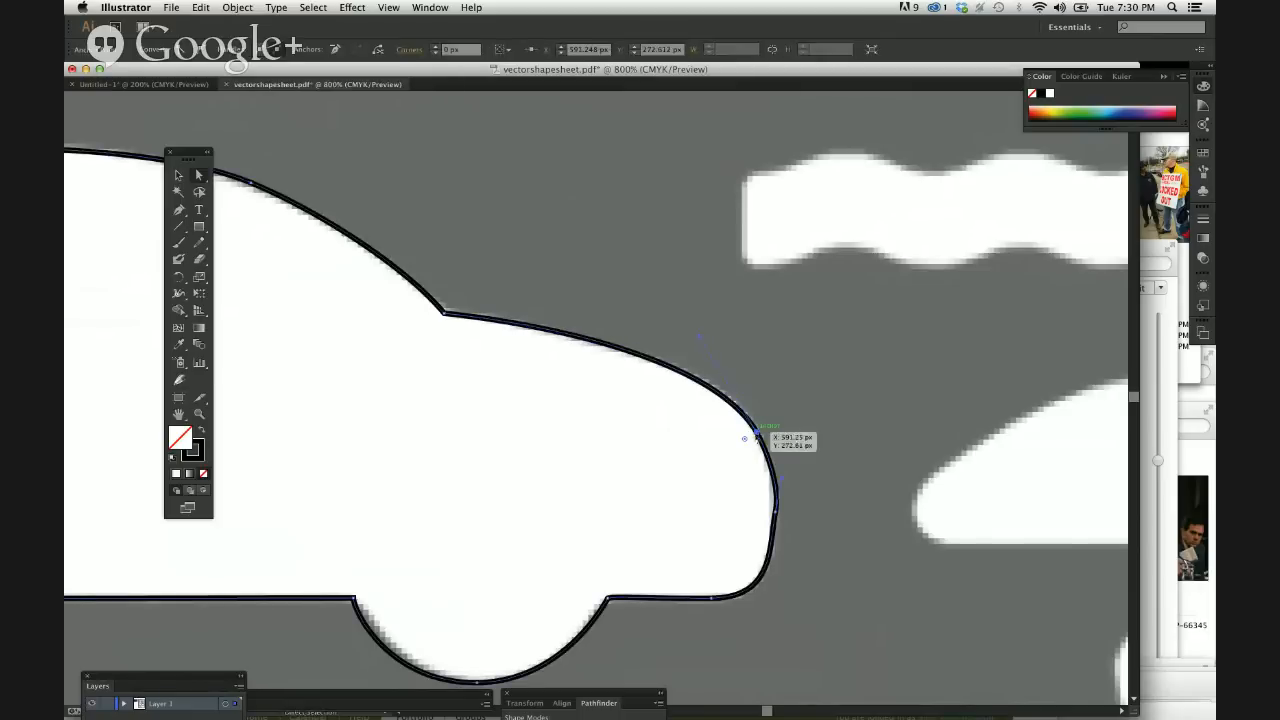
left_click_drag(757, 432, 754, 428)
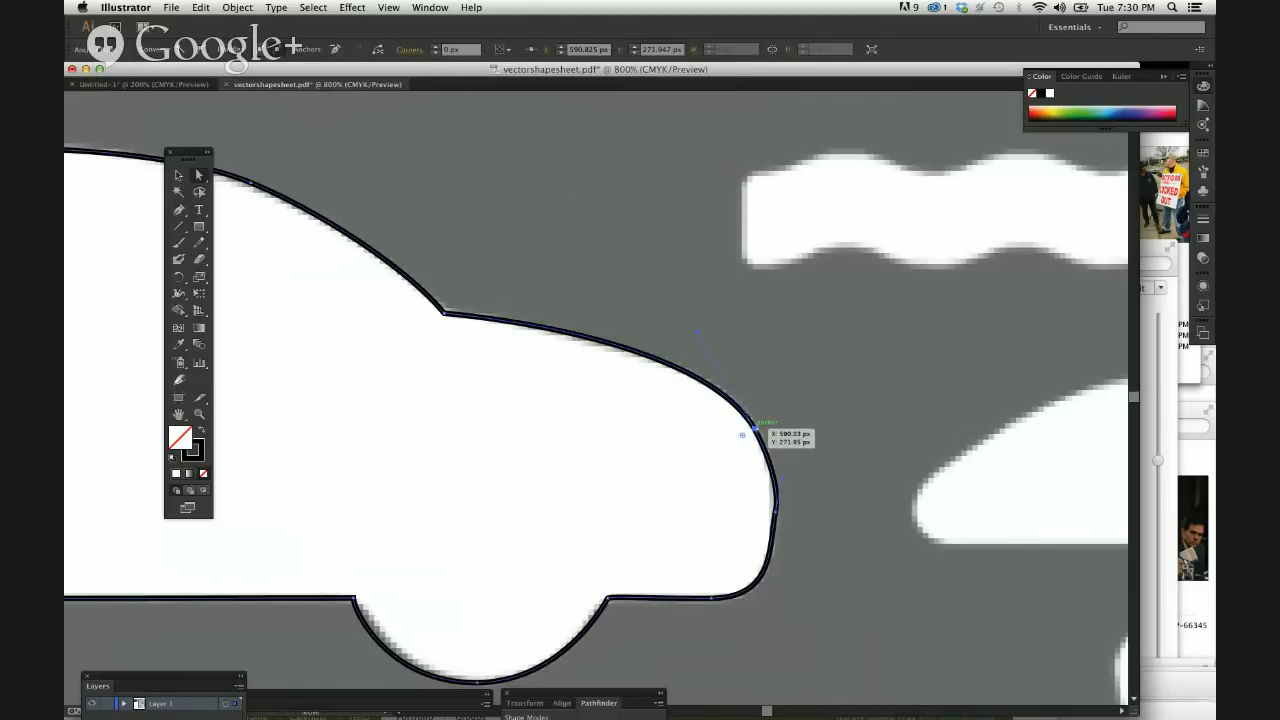
left_click_drag(754, 428, 754, 428)
left_click(776, 546)
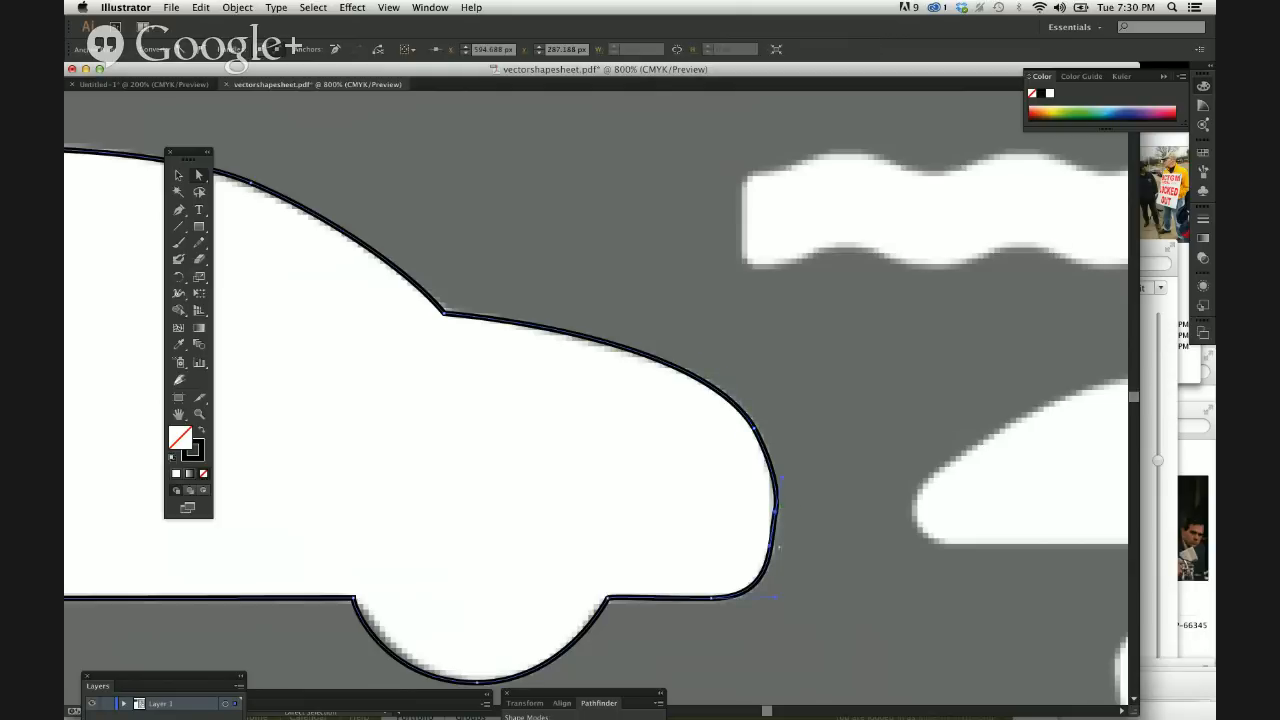
Adjust the front bumper anchor so the curve follows the car's edge and deselect the outline.
left_click_drag(776, 548, 775, 505)
left_click(823, 560)
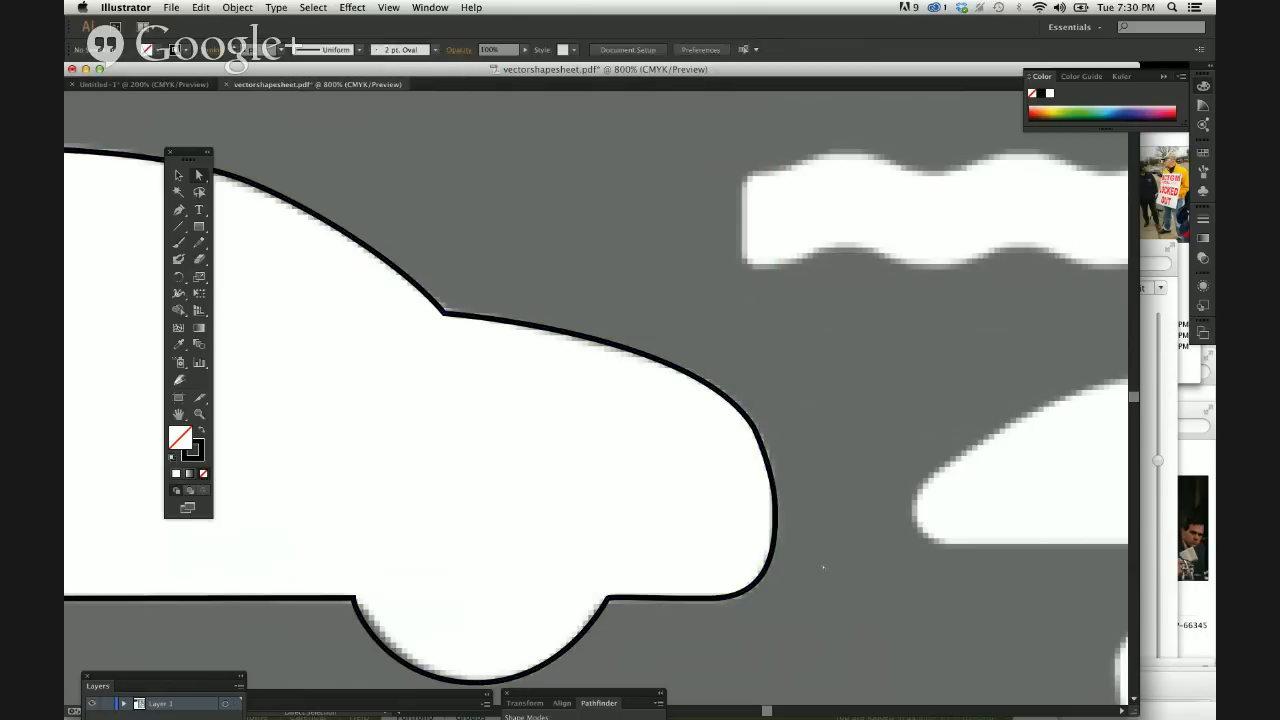
Swap the fill and stroke of the whole car outline to make it a solid black silhouette, then deselect it.
key("super+minus")
key("super+minus")
key("super+minus")
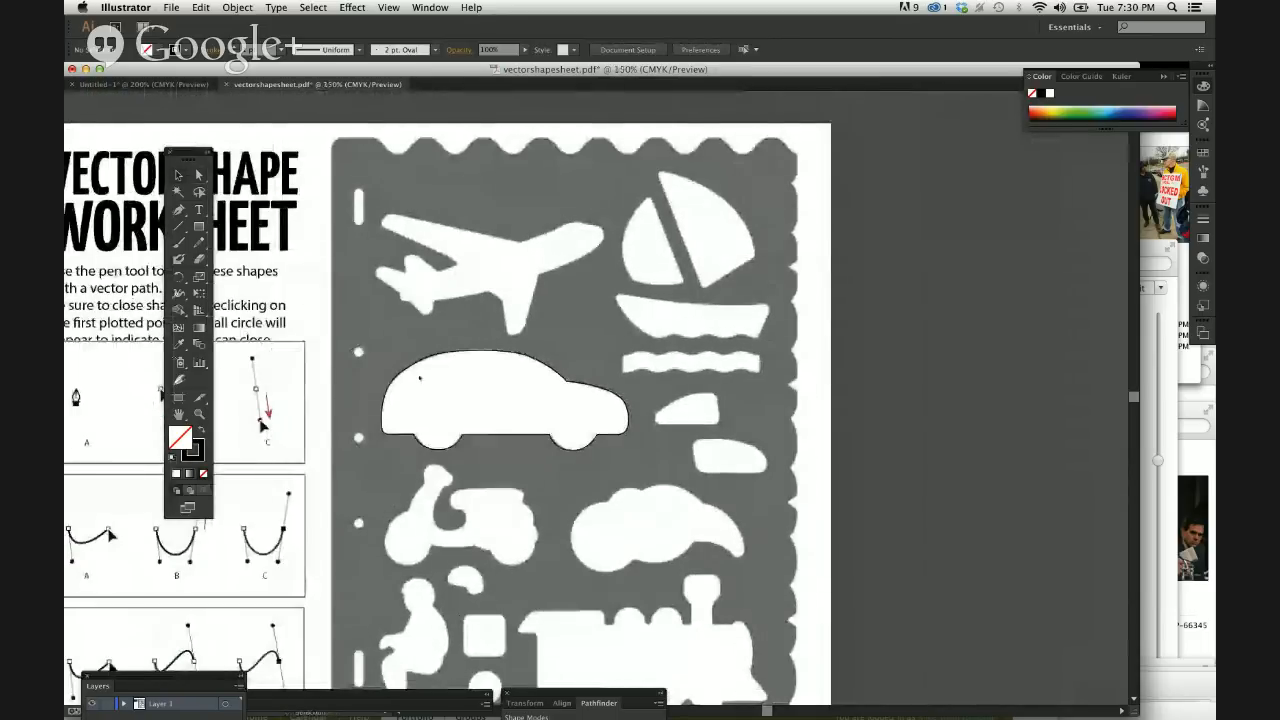
left_click(428, 358)
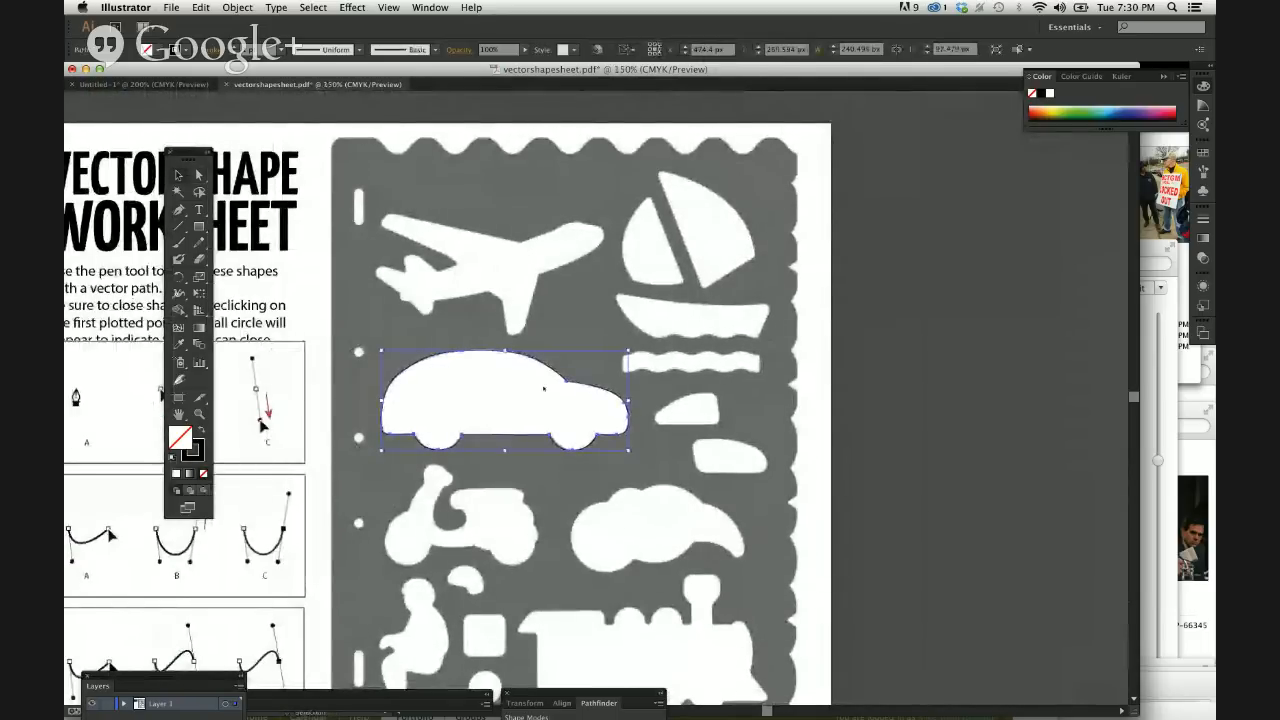
left_click(486, 414)
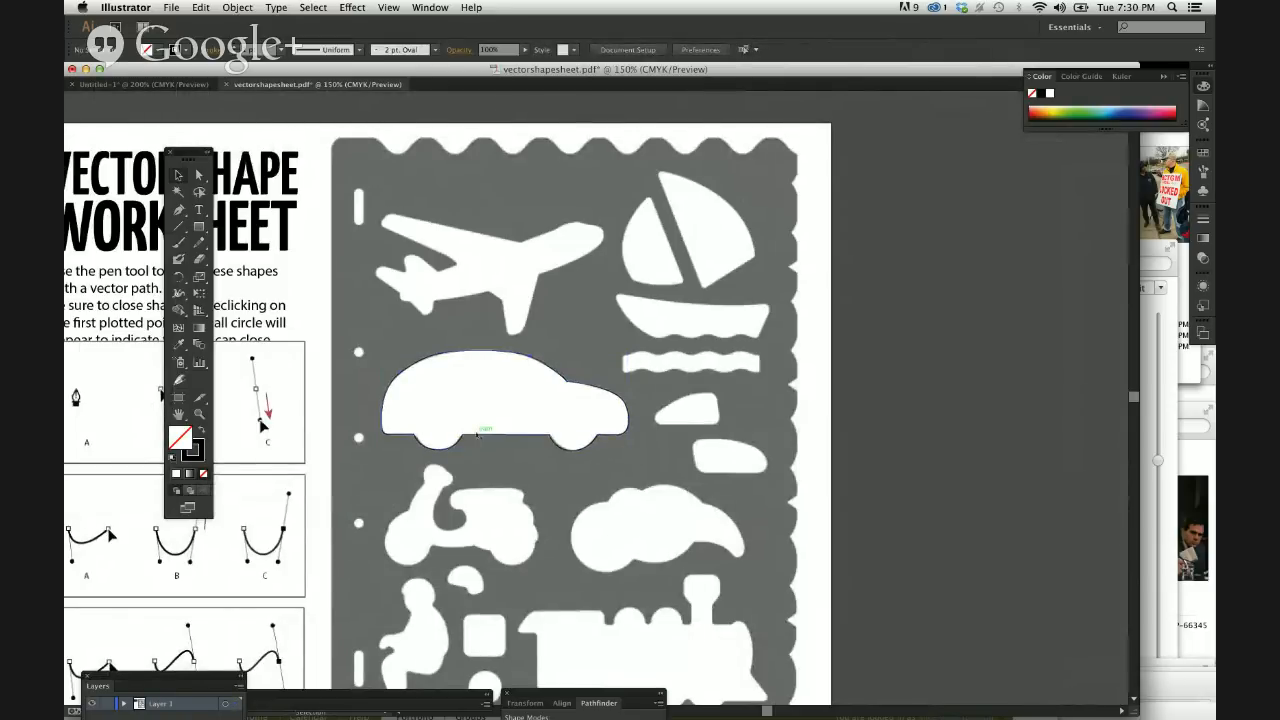
left_click(431, 408)
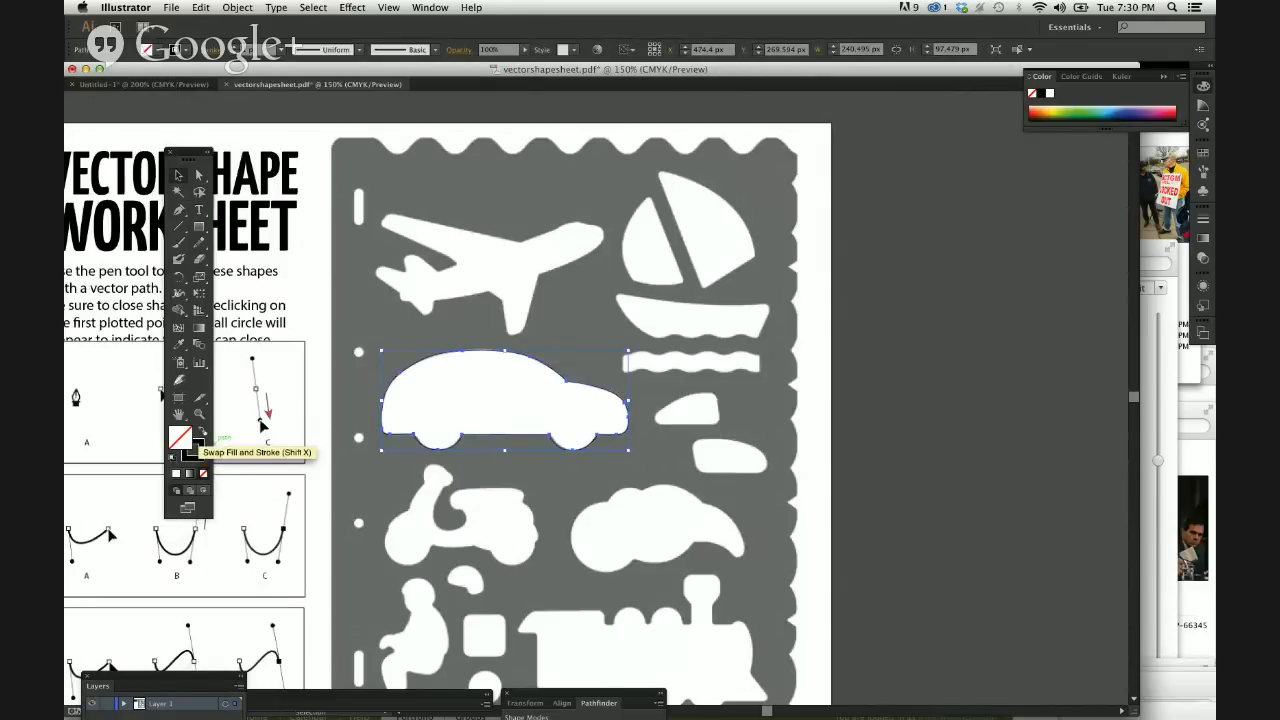
left_click(200, 431)
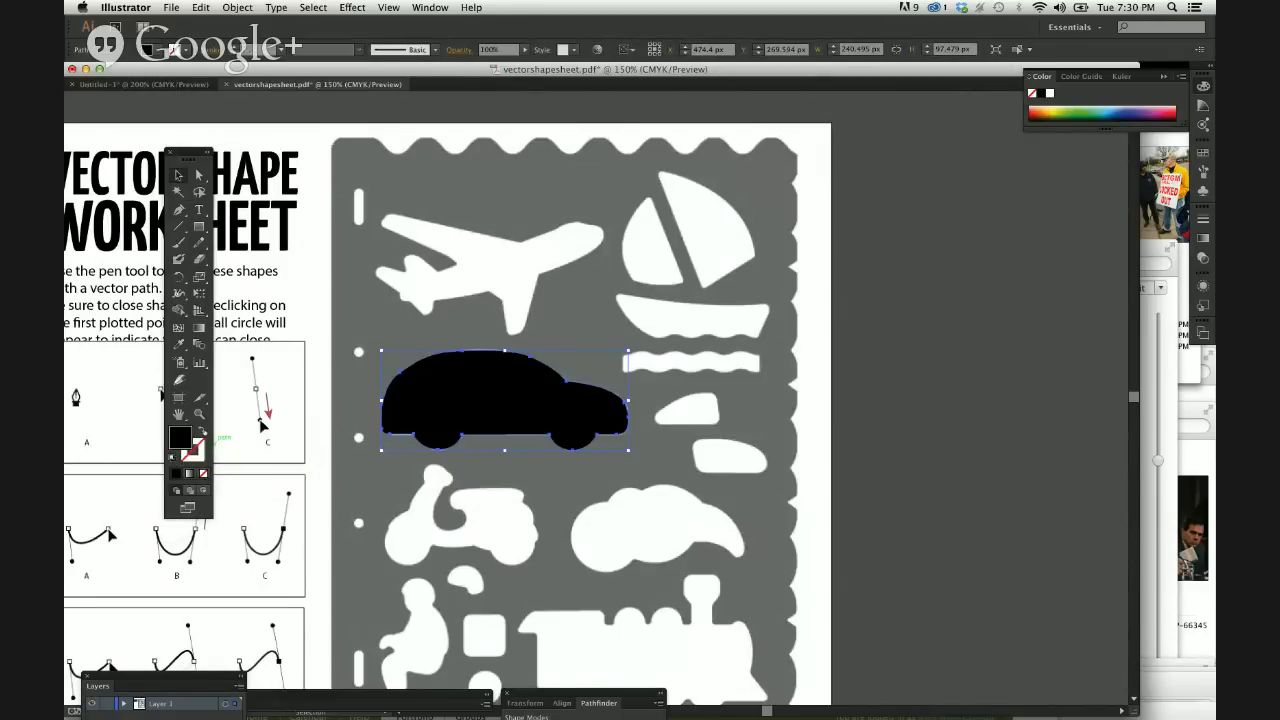
left_click(558, 497)
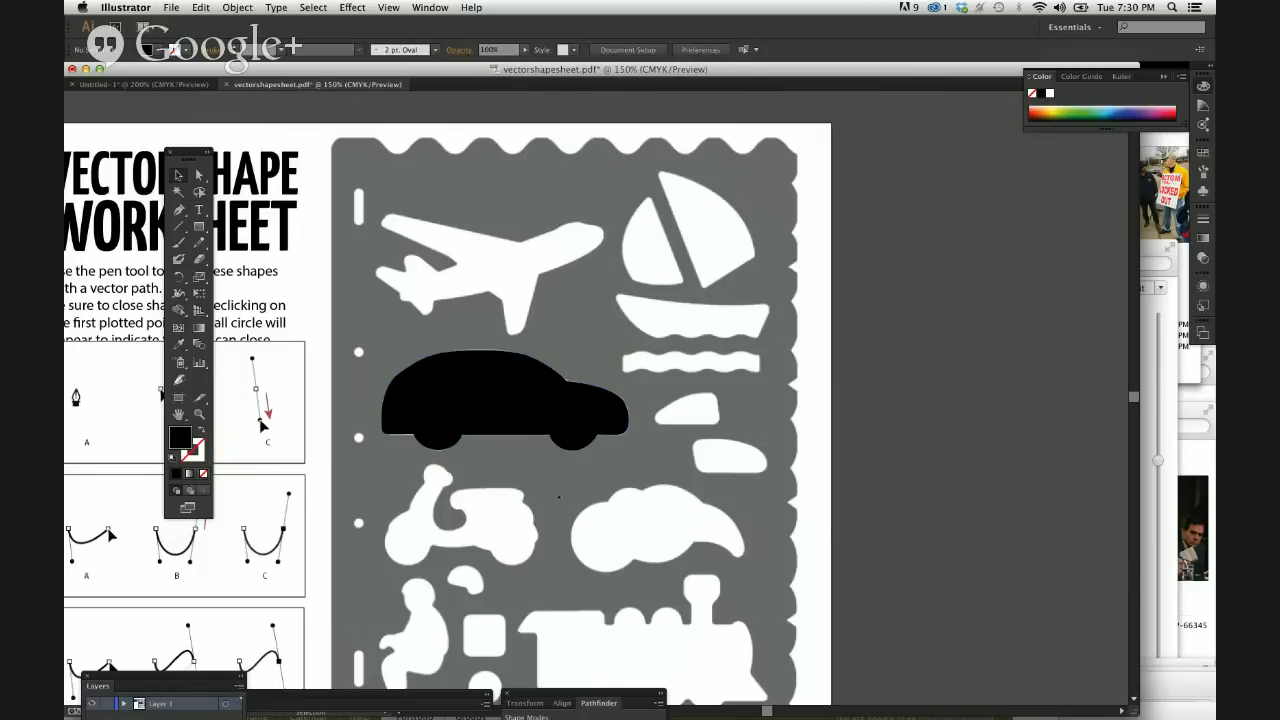
Check the black car silhouette against the worksheet shape, then select and delete it.
key("super+equal")
key("super+equal")
key("super+equal")
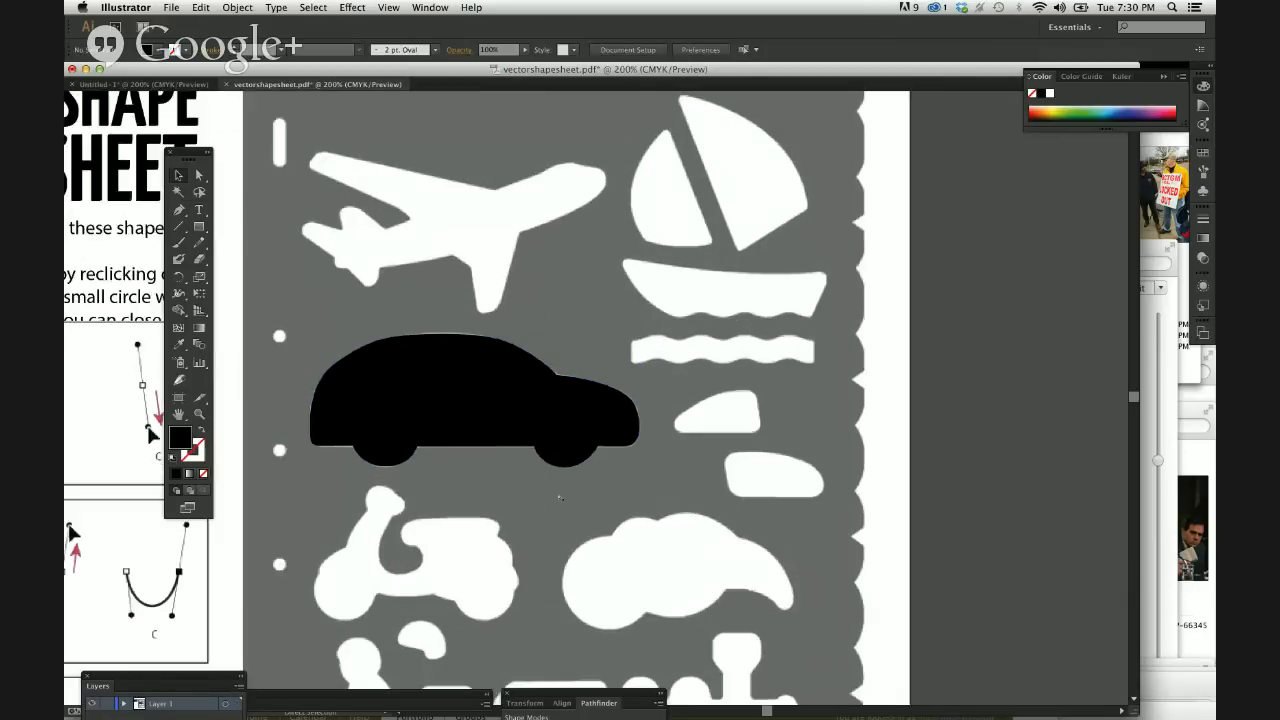
left_click_drag(532, 428, 700, 368)
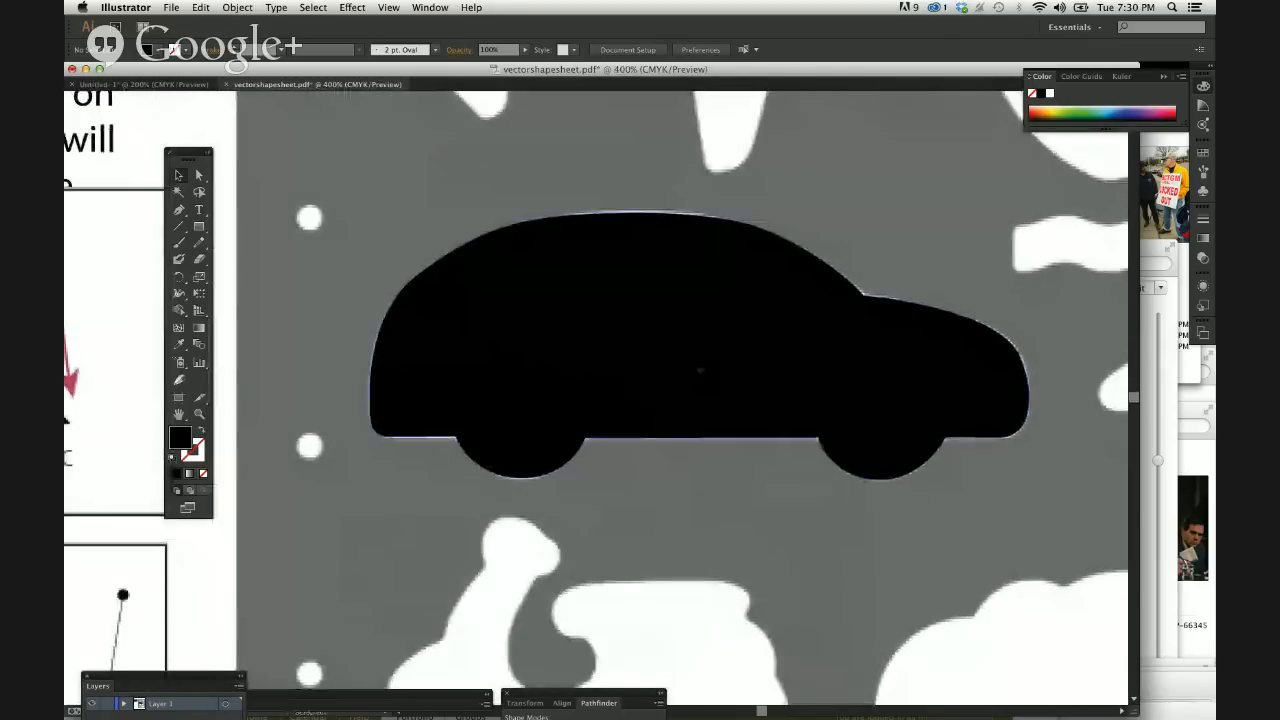
left_click(700, 368)
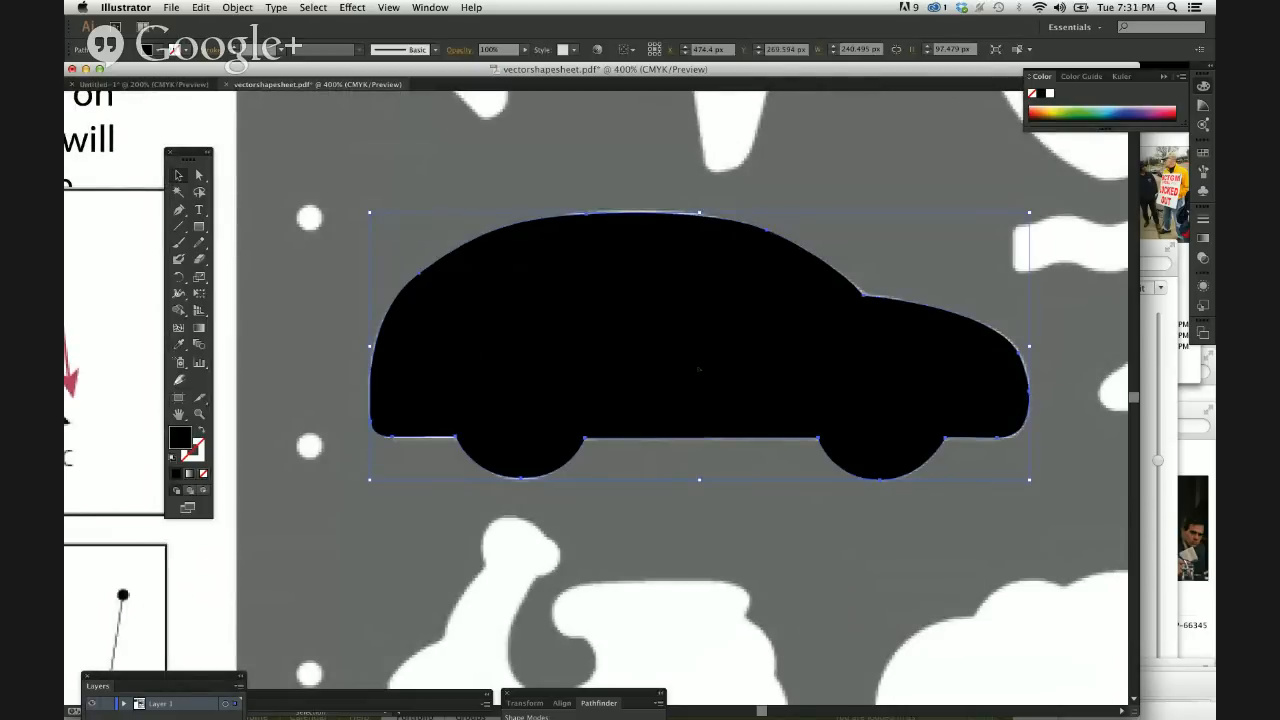
key("a")
key("super+minus")
key("super+minus")
key("v")
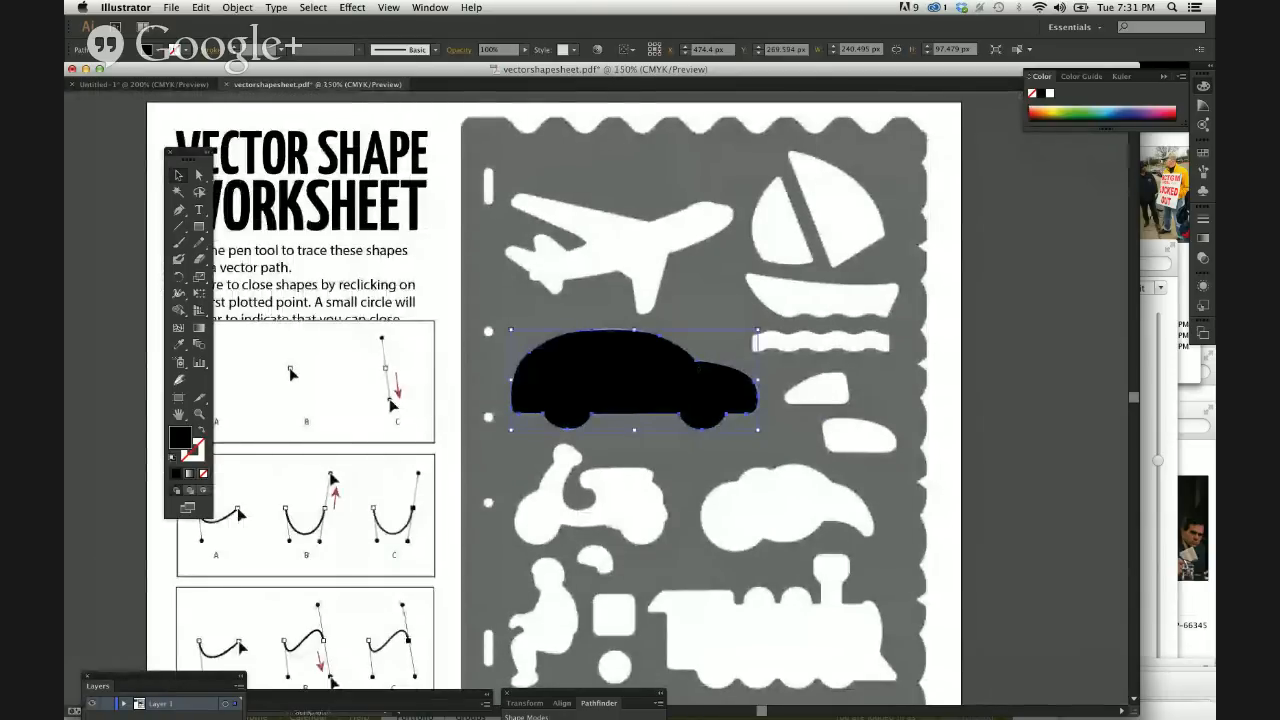
key("Delete")
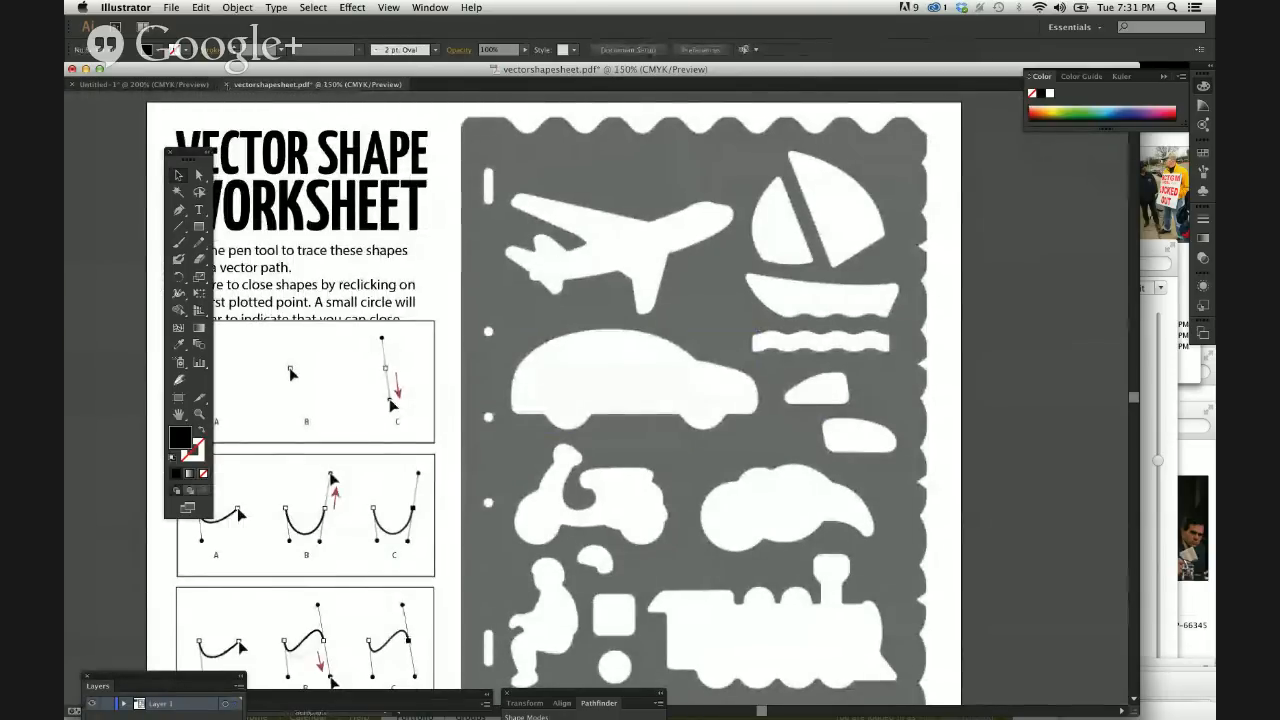
Close vectorshapesheet.pdf and return to the martini glass sketch in Untitled-1.
left_click(227, 85)
left_click(560, 348)
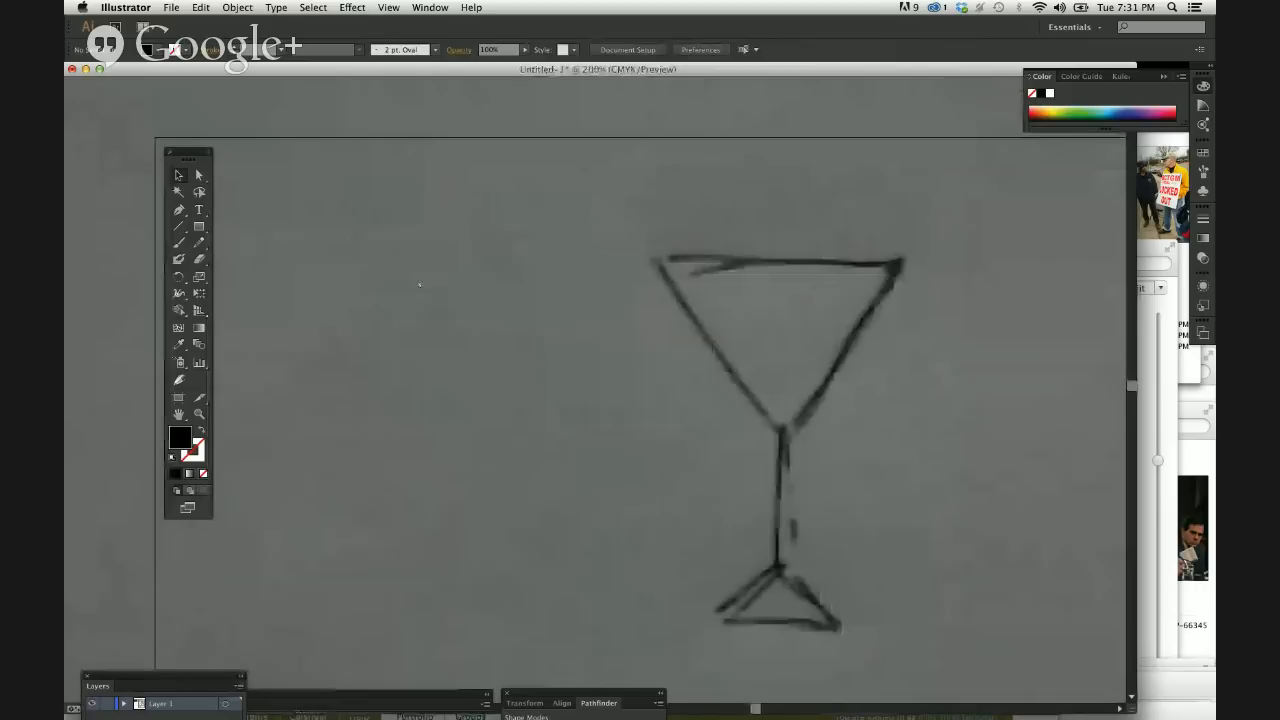
key("super+minus")
key("super+minus")
key("super+minus")
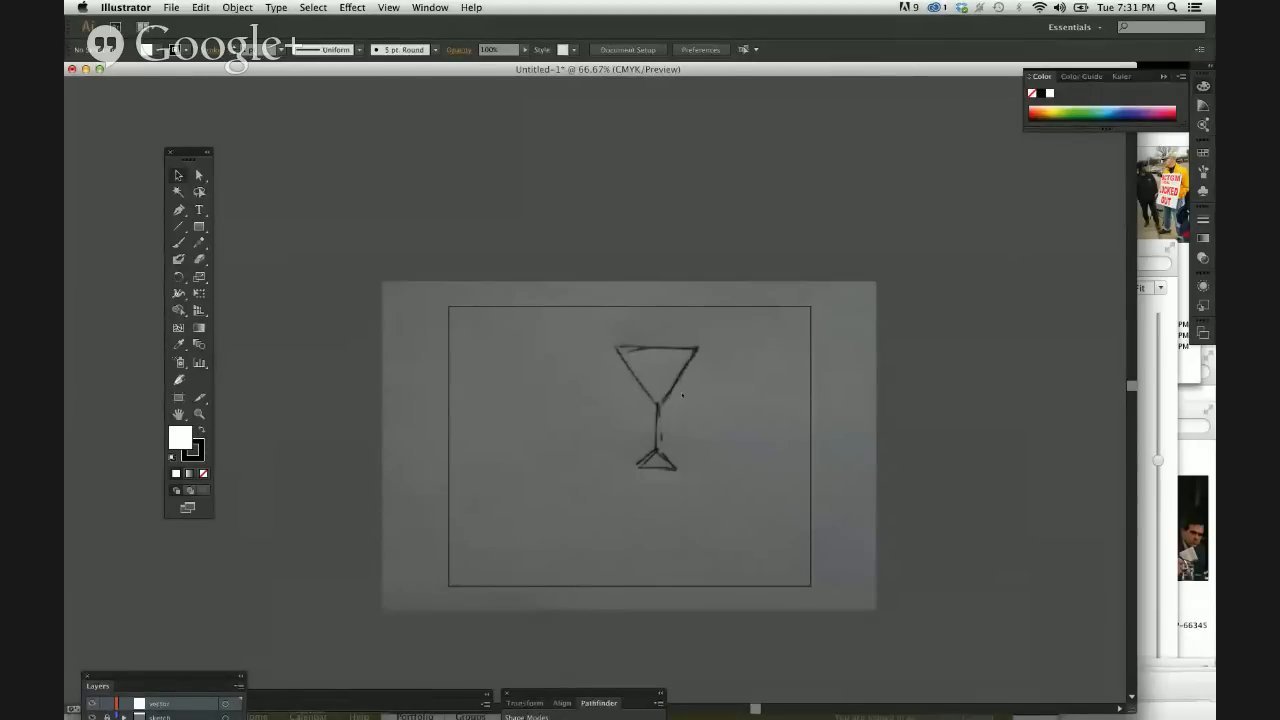
key("super+equal")
key("super+equal")
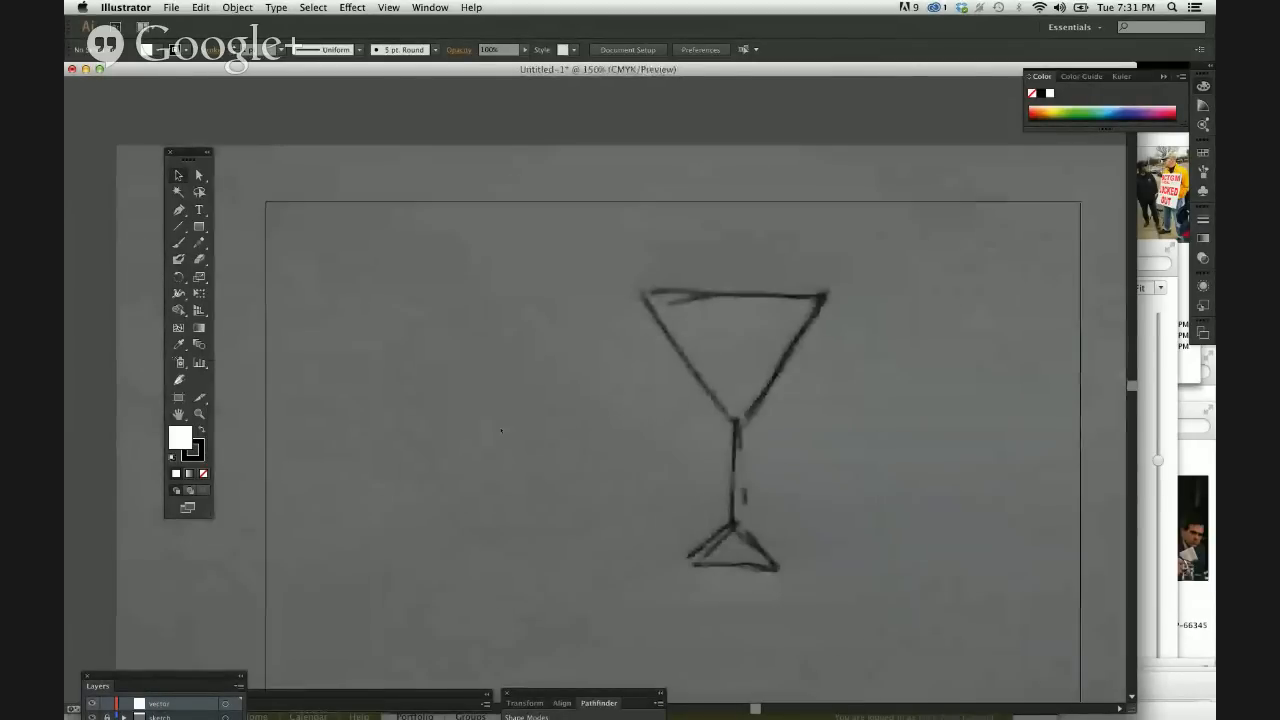
scroll(501, 431, "down", 3)
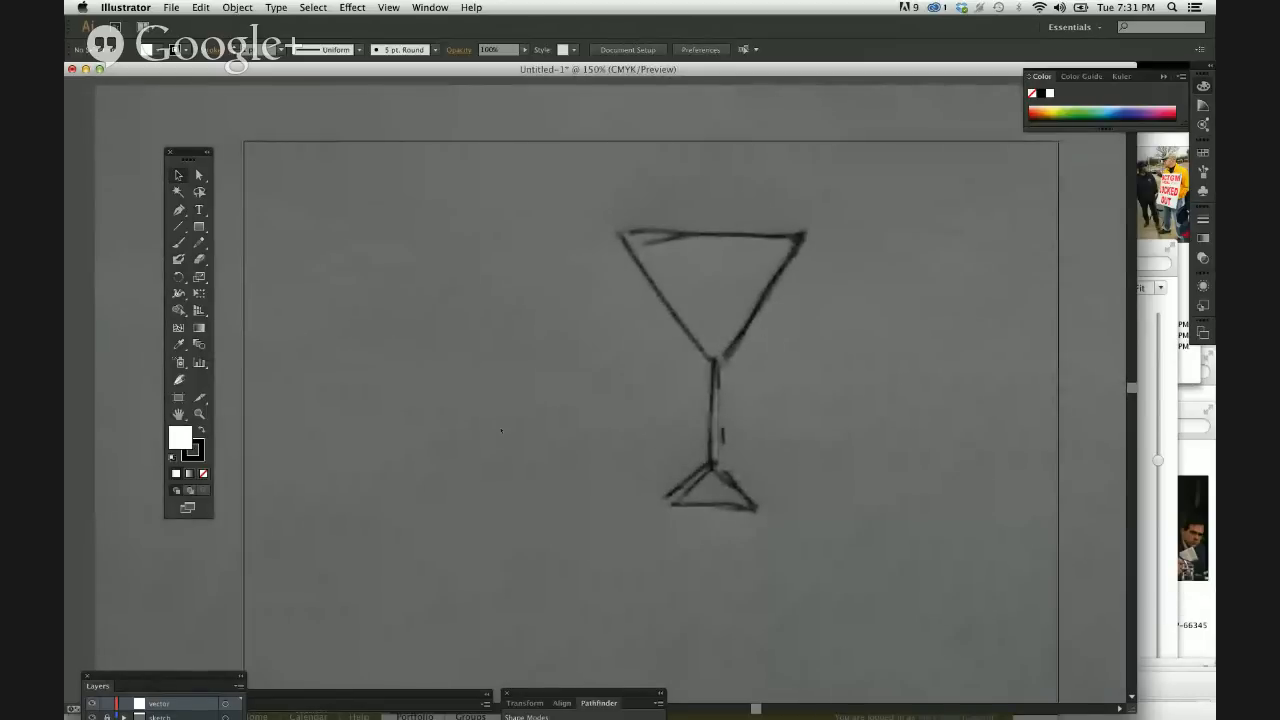
Start a cloud beside the glass with the Pen tool, curving its first lobe from about X 119, Y 173 pt to X 79, Y 187 pt.
left_click(178, 210)
scroll(406, 355, "left", 6)
scroll(406, 355, "right", 1)
key("super+plus")
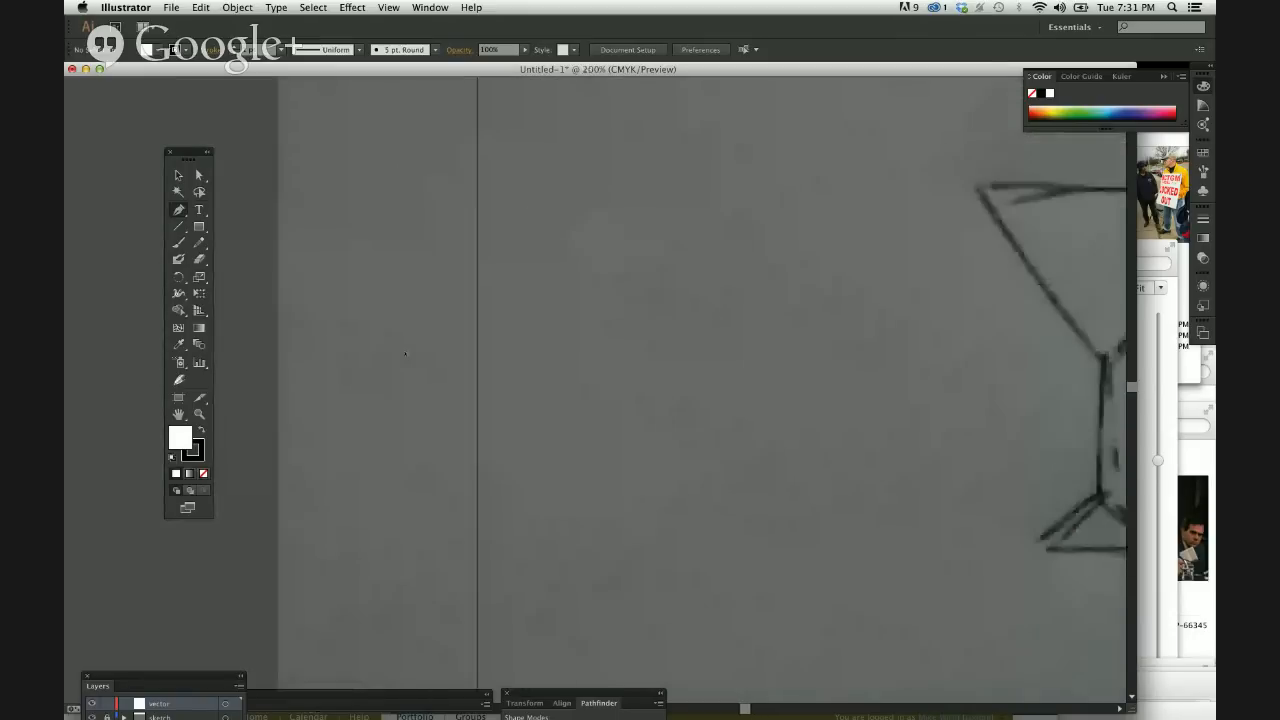
key("super+plus")
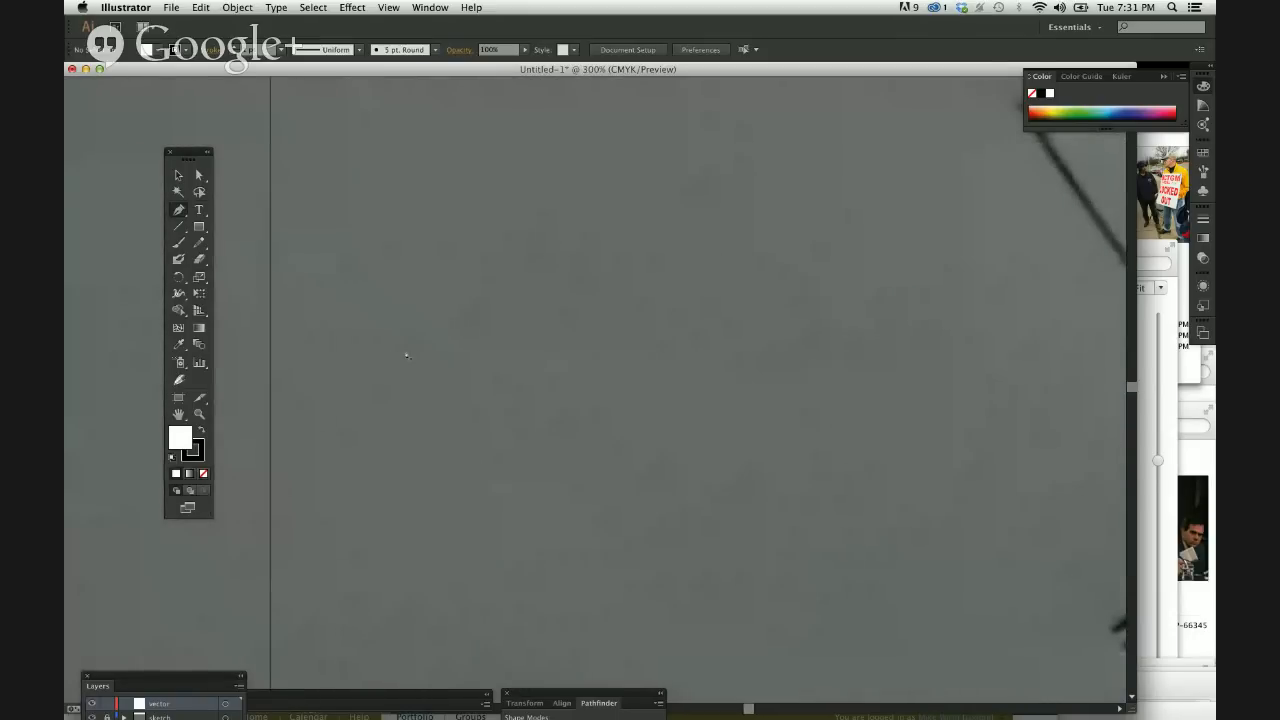
left_click(517, 278)
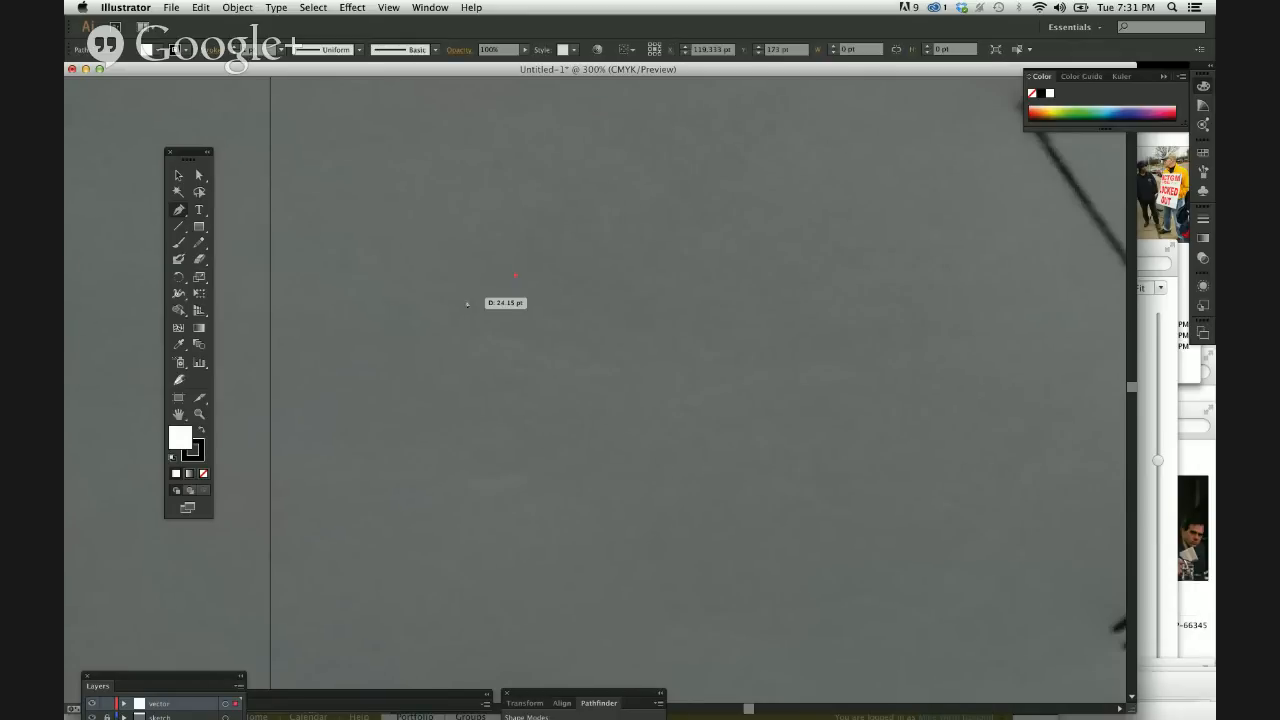
left_click(434, 305)
left_click_drag(413, 377, 413, 376)
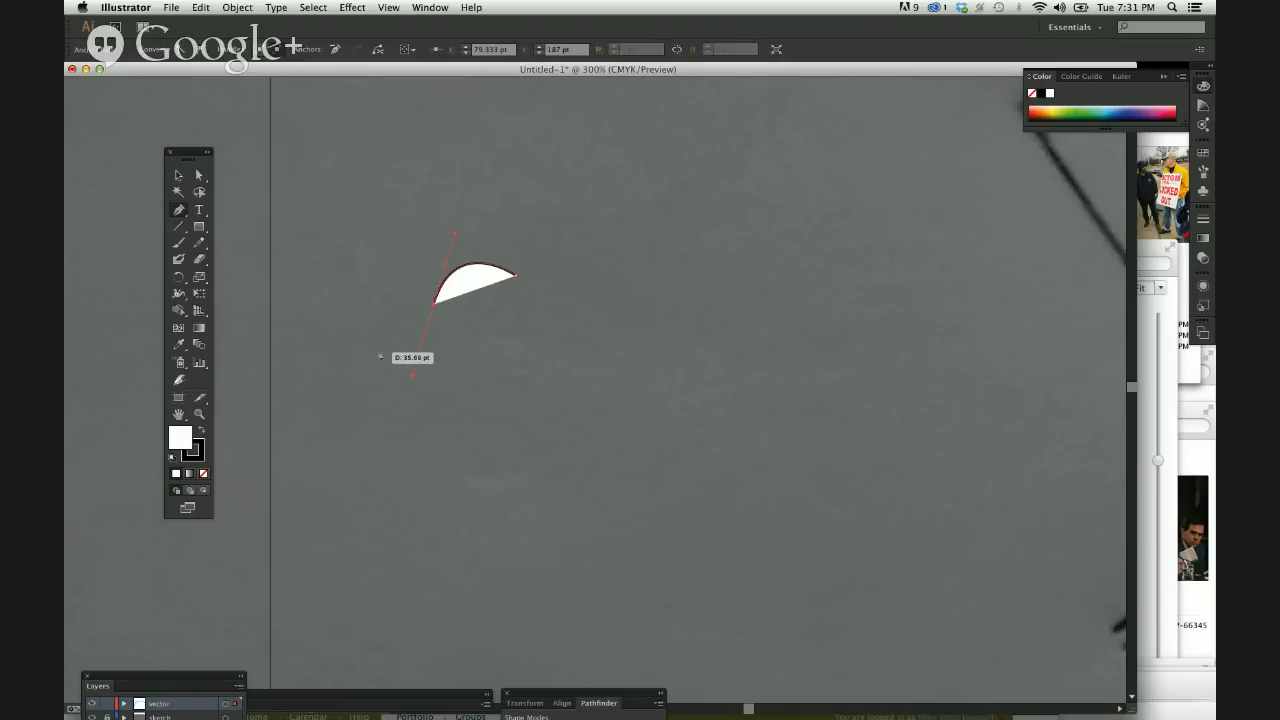
left_click(379, 353)
left_click_drag(440, 479, 440, 477)
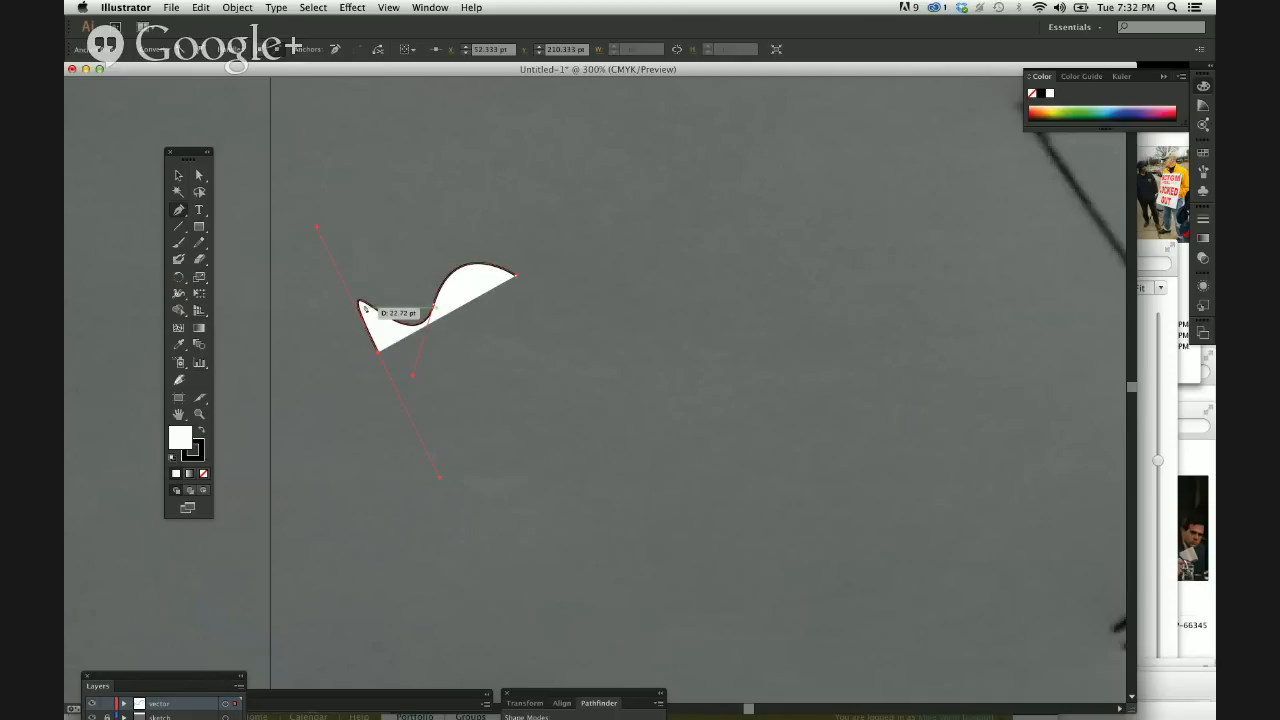
key("super+z")
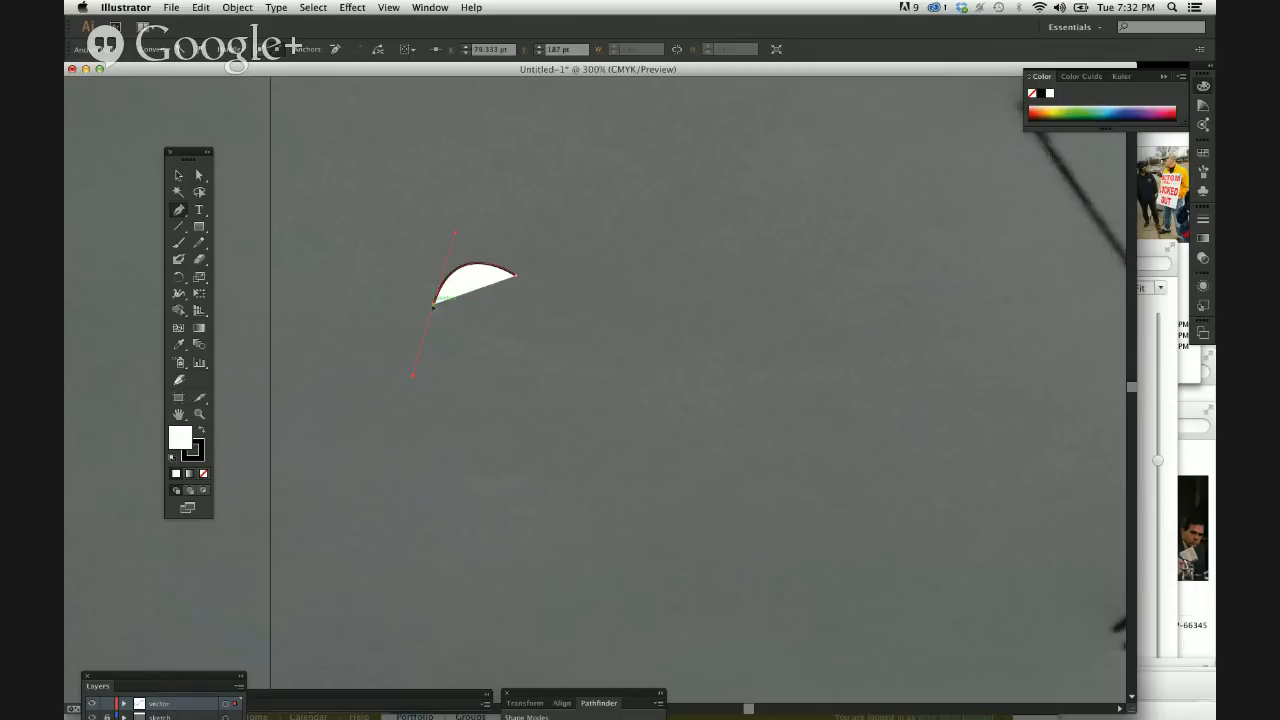
Remove the outgoing handle at the first lobe's end and add three more lobes down the cloud's left side with corner anchors between them.
left_click(434, 306)
left_click_drag(385, 352, 401, 415)
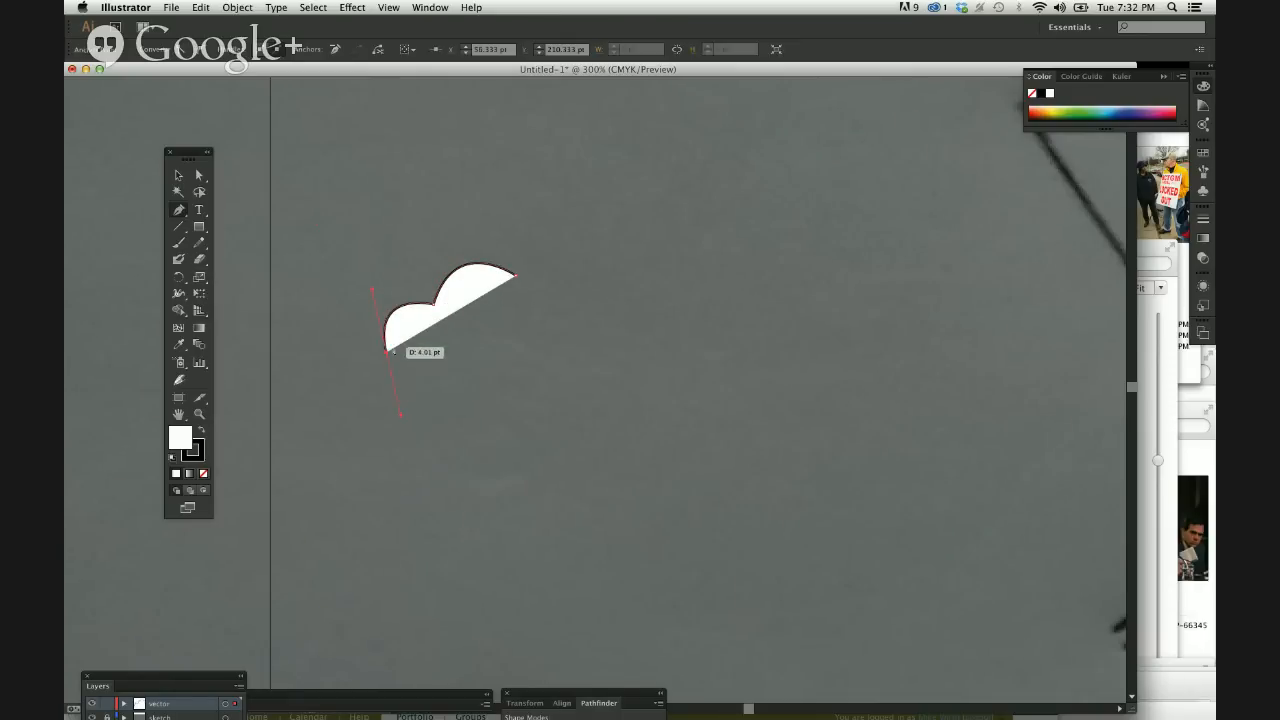
left_click_drag(386, 352, 399, 419)
left_click_drag(458, 450, 524, 442)
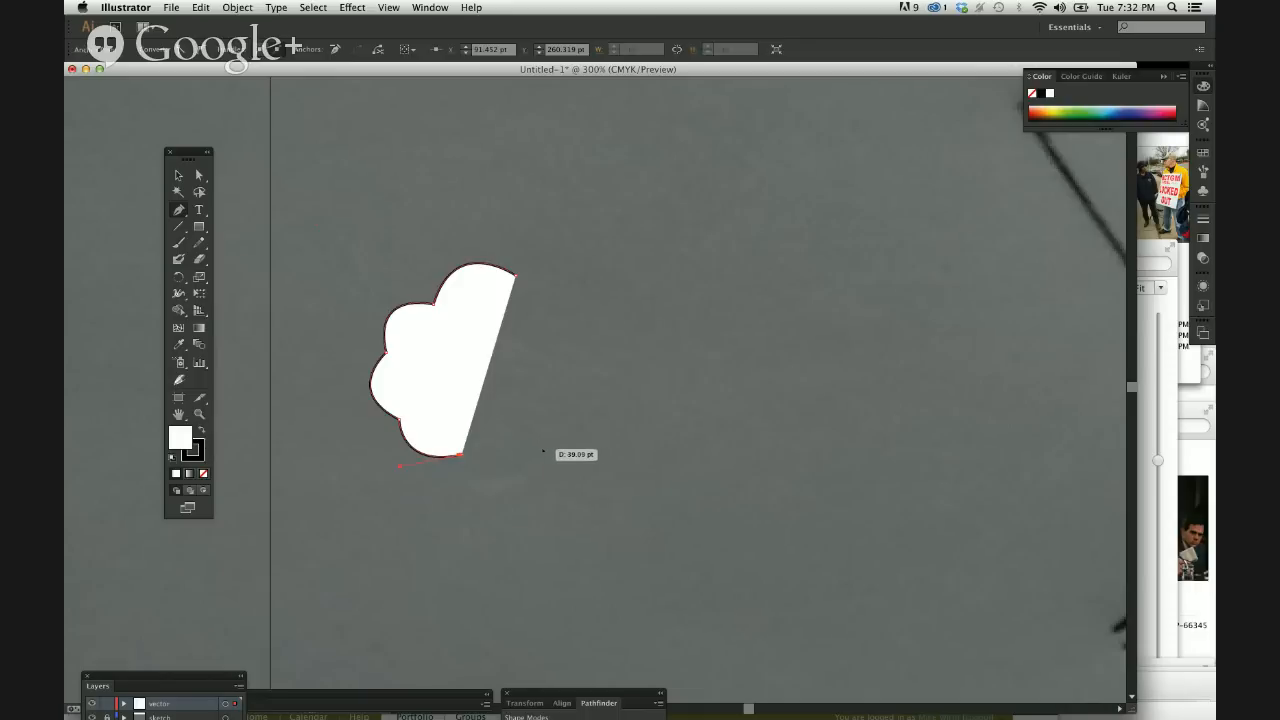
Redo the cloud's bottom lobe to about X 131, Y 261 pt and add a lower-right lobe to about X 166, Y 233 pt.
left_click_drag(541, 449, 545, 418)
key("super+z")
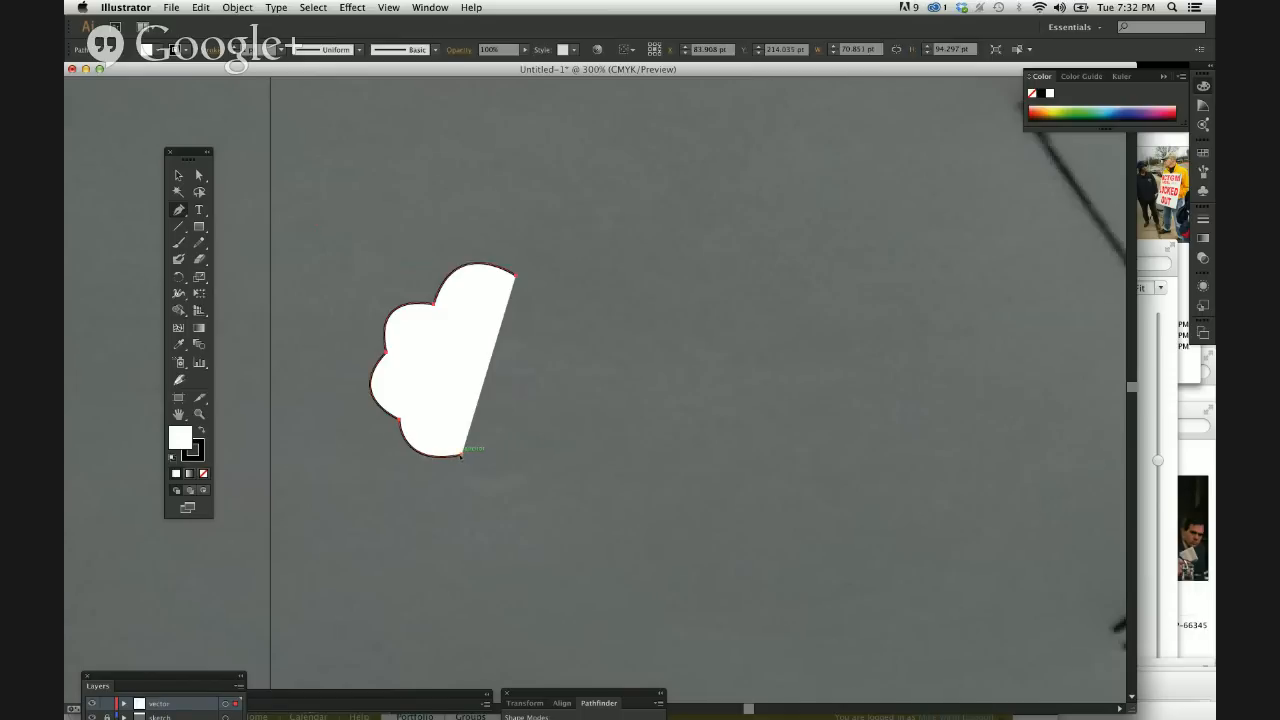
left_click(461, 455)
left_click_drag(540, 457, 578, 408)
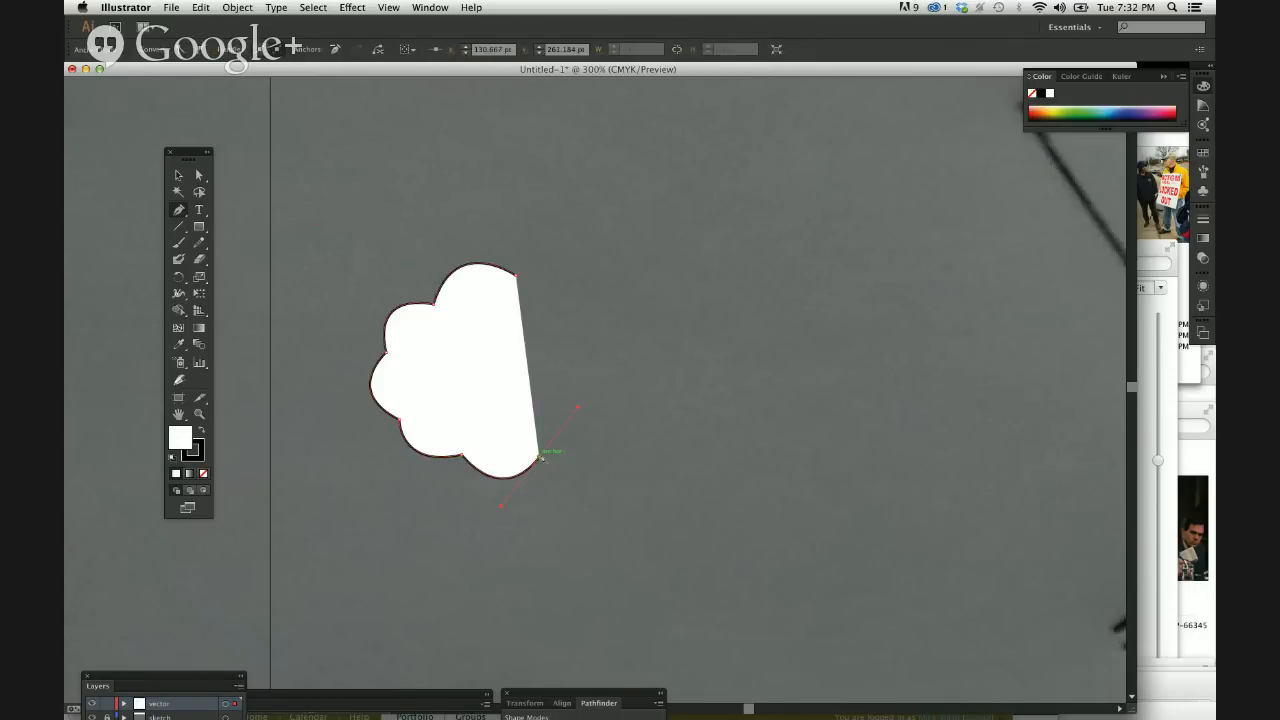
left_click(540, 457)
left_click_drag(611, 398, 584, 305)
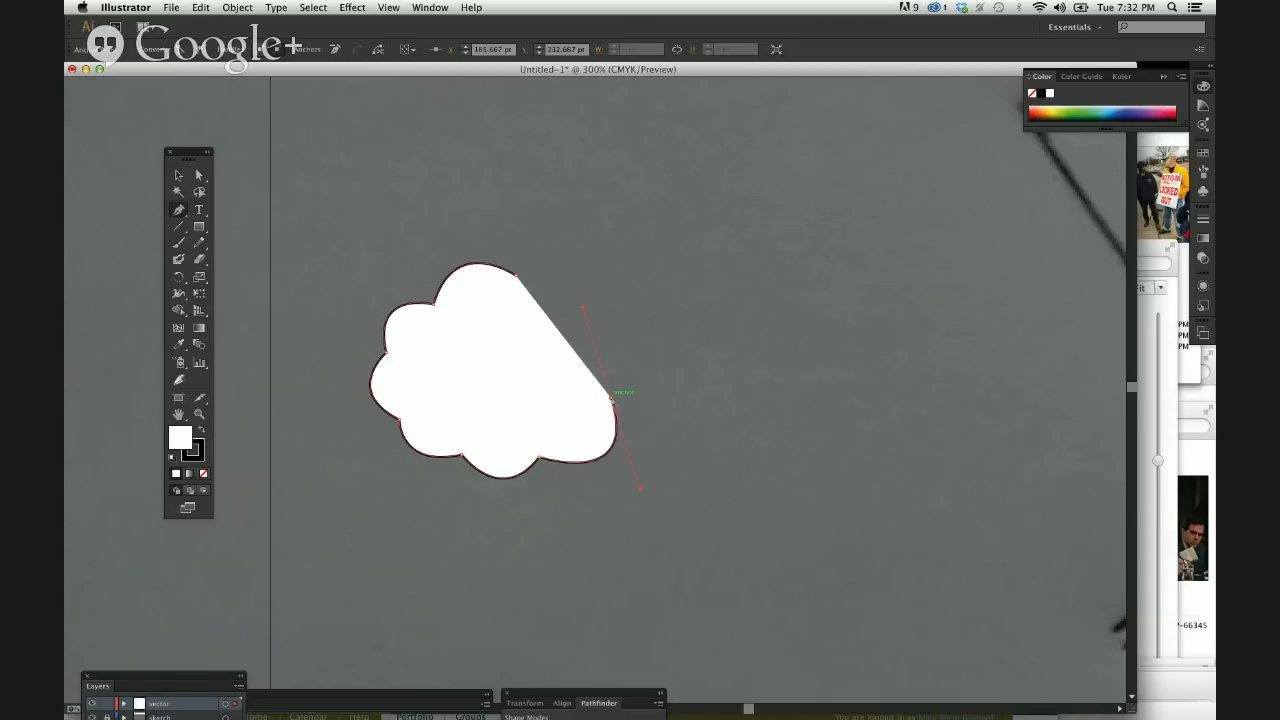
Add the right lobe to about X 164, Y 200 pt and two upper-right lobes, closing the cloud at its starting anchor.
left_click_drag(608, 330, 669, 353)
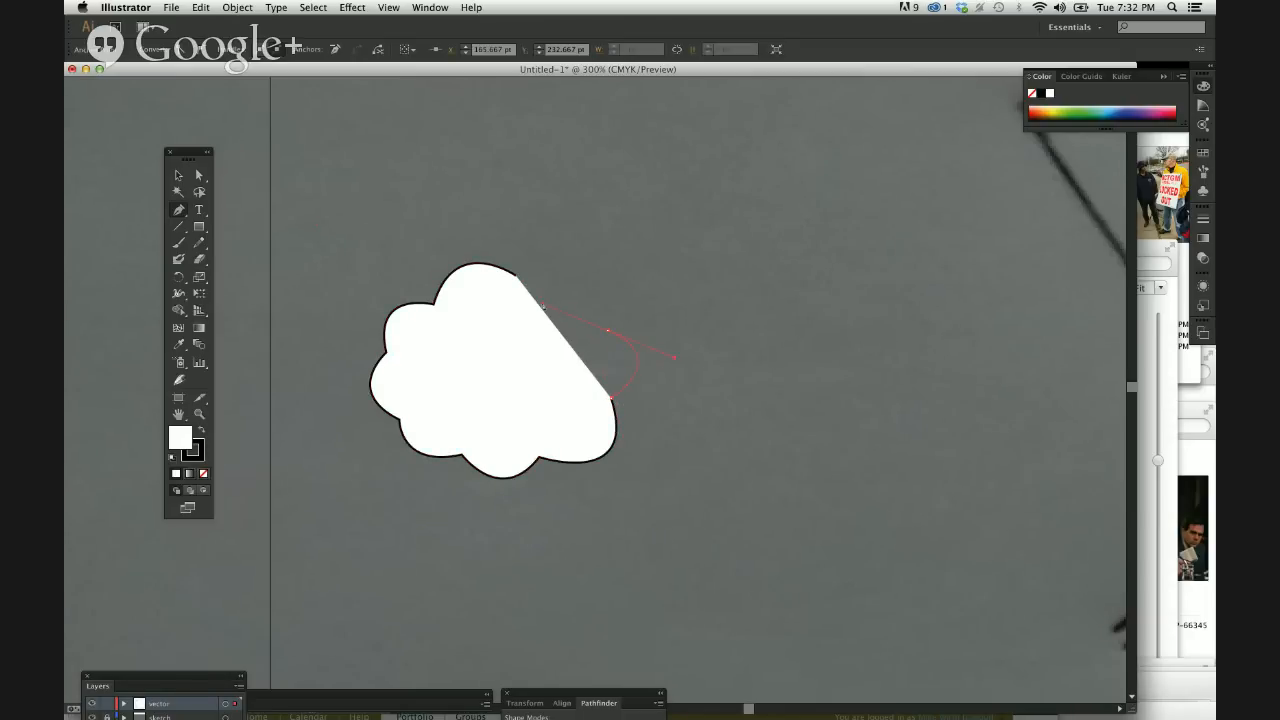
left_click_drag(543, 307, 543, 305)
left_click(607, 330)
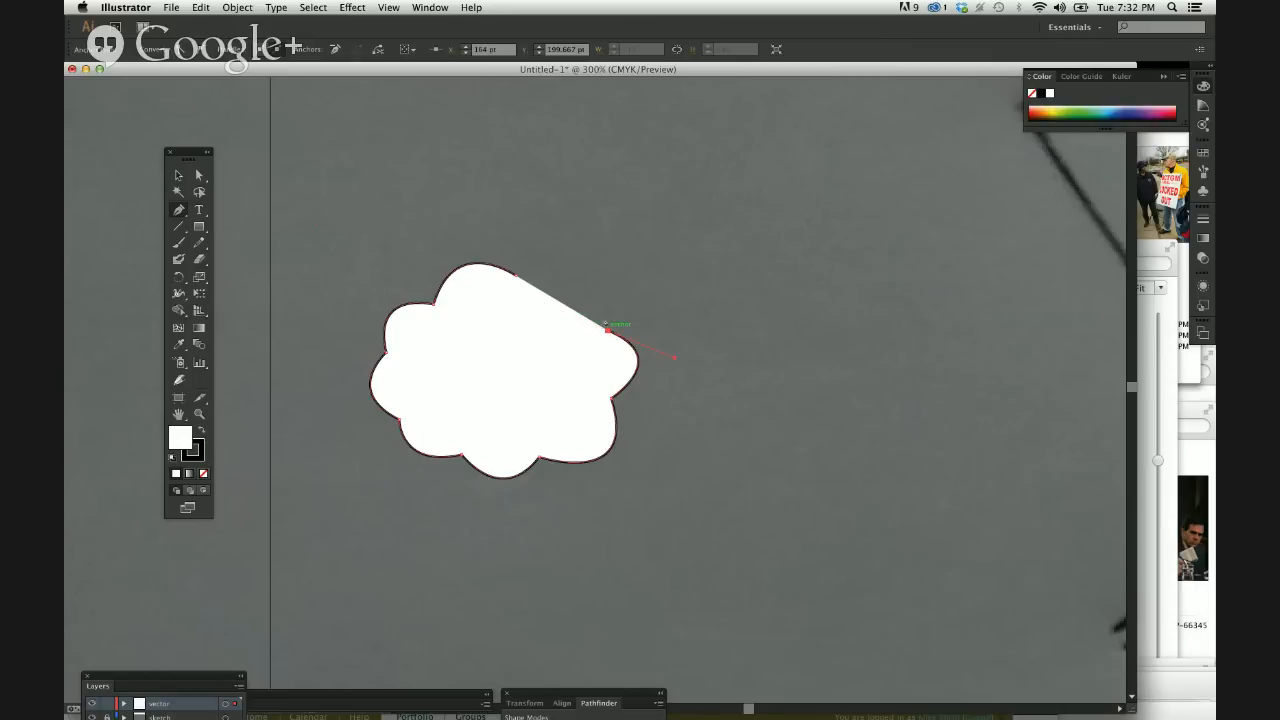
left_click_drag(557, 296, 479, 320)
left_click(557, 296)
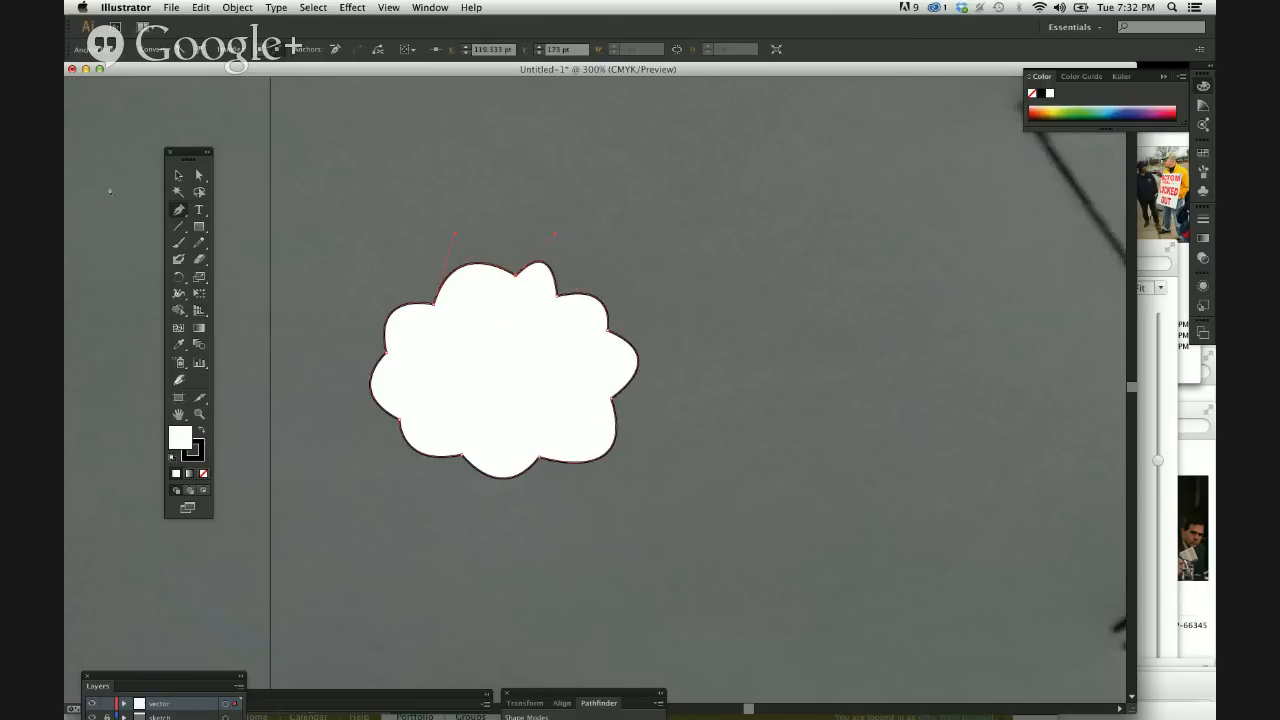
Stretch the cloud horizontally toward the right to about one and a half times its width and deselect it.
left_click(179, 175)
left_click(330, 330)
left_click(577, 401)
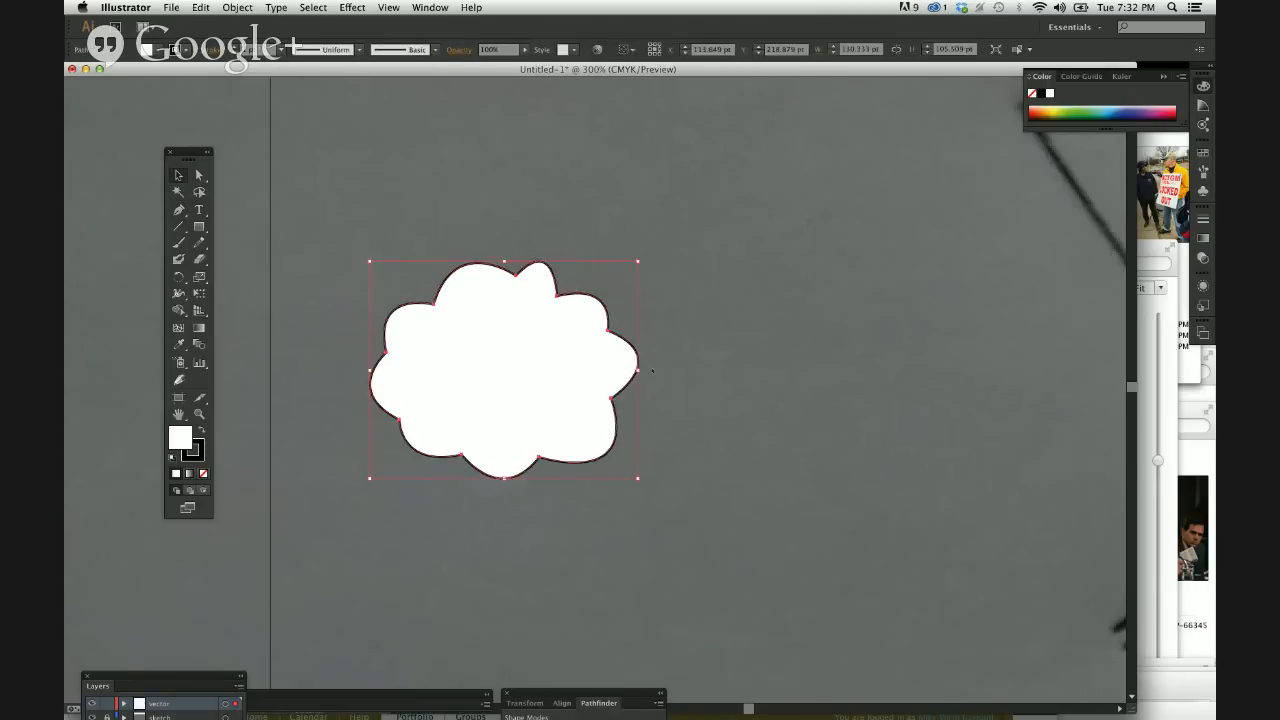
left_click_drag(637, 370, 777, 372)
left_click(845, 400)
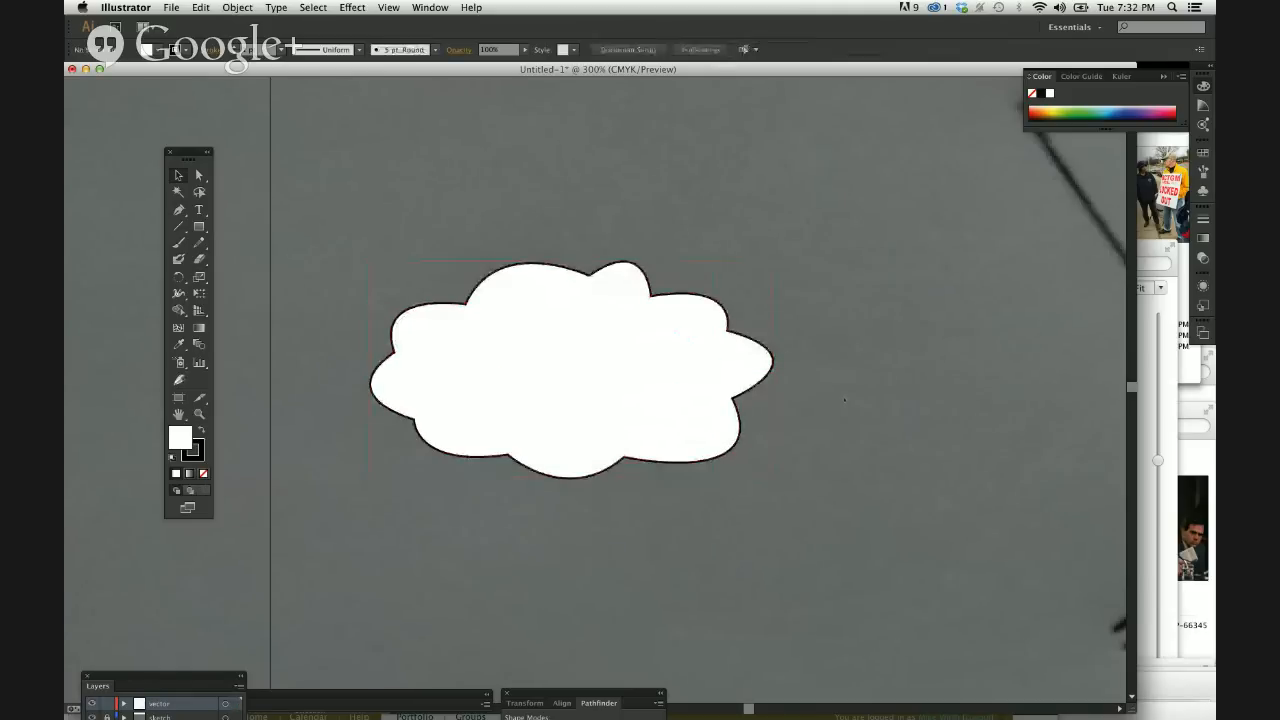
Move the cloud upward and slightly left within the artboard, leaving it selected.
key("super+minus")
key("super+minus")
key("super+minus")
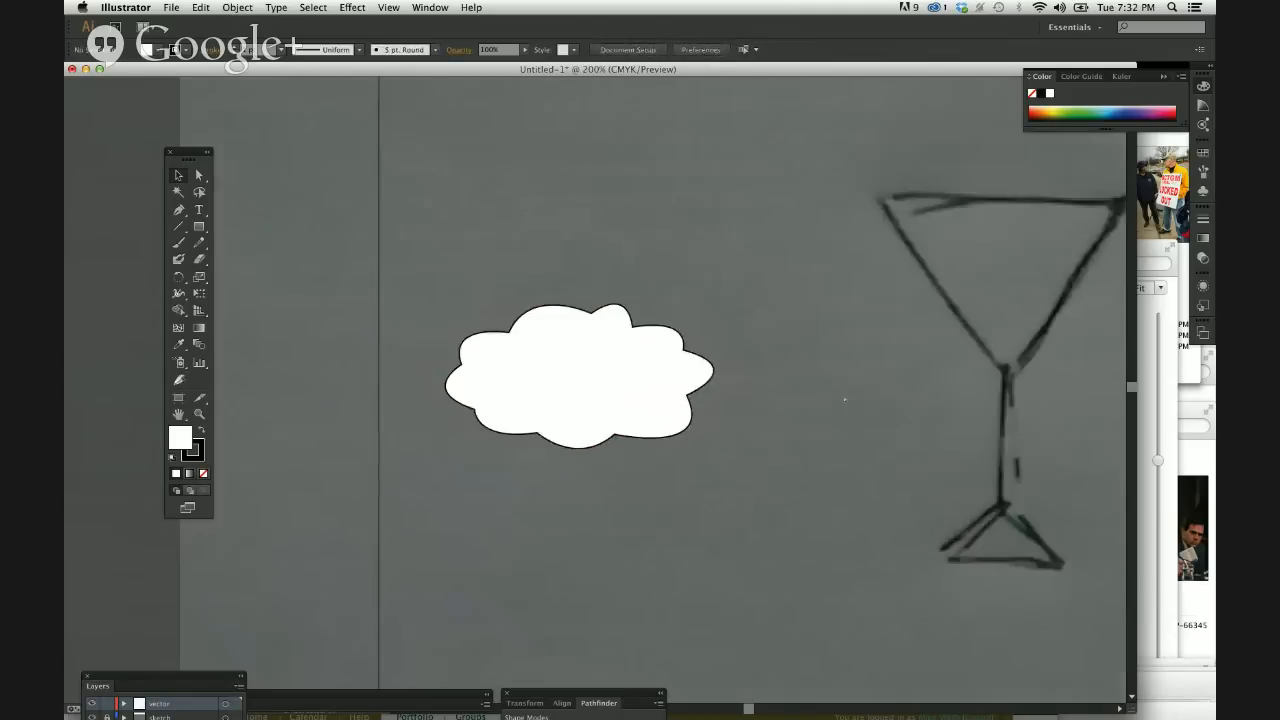
key("super+equal")
key("super+equal")
key("super+equal")
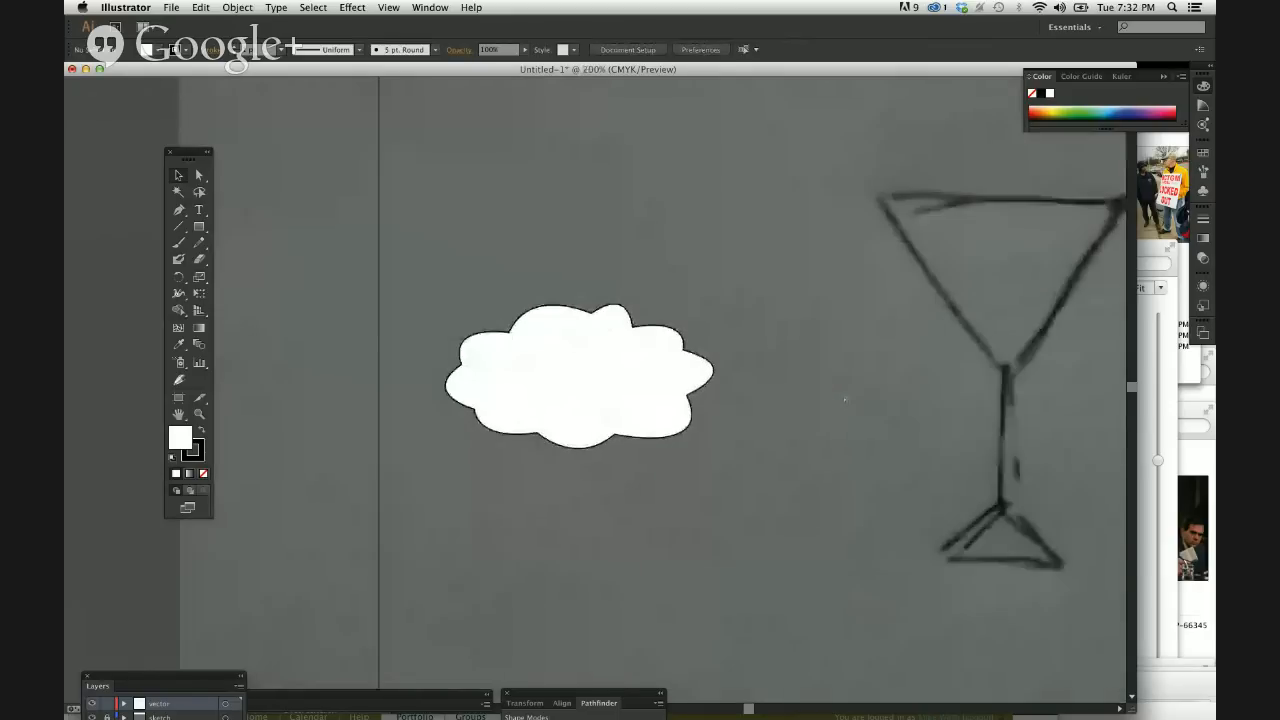
left_click_drag(616, 228, 598, 219)
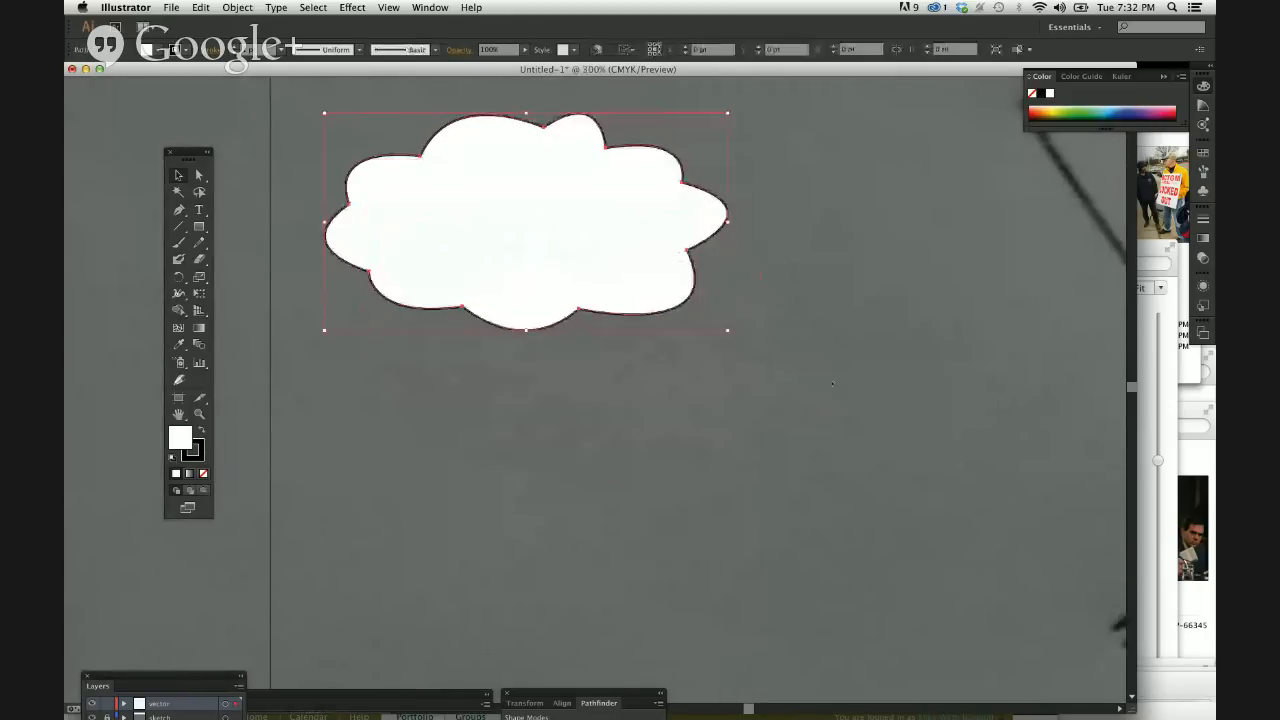
Draw a second scalloped cloud below the first with the Pen tool, from about X 154, Y 279 pt counterclockwise to about X 175, Y 350 pt.
left_click(500, 400)
left_click(179, 227)
key("p")
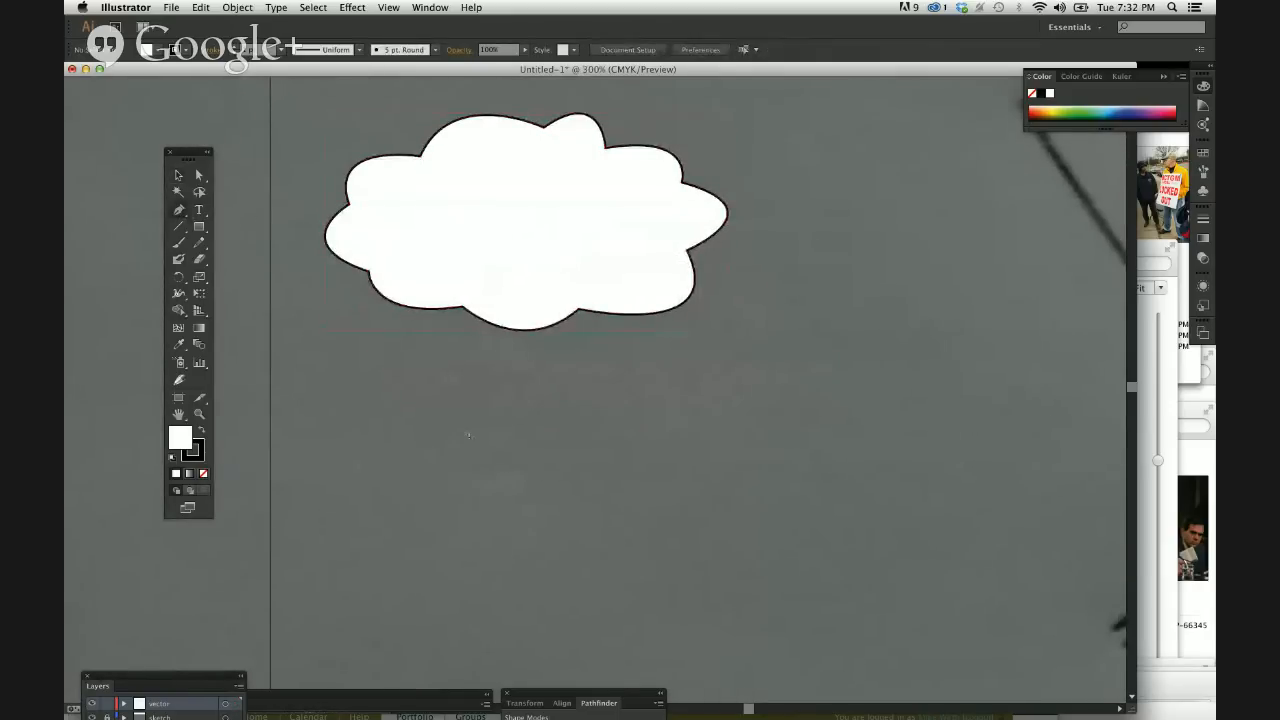
scroll(465, 432, "down", 5)
left_click(578, 328)
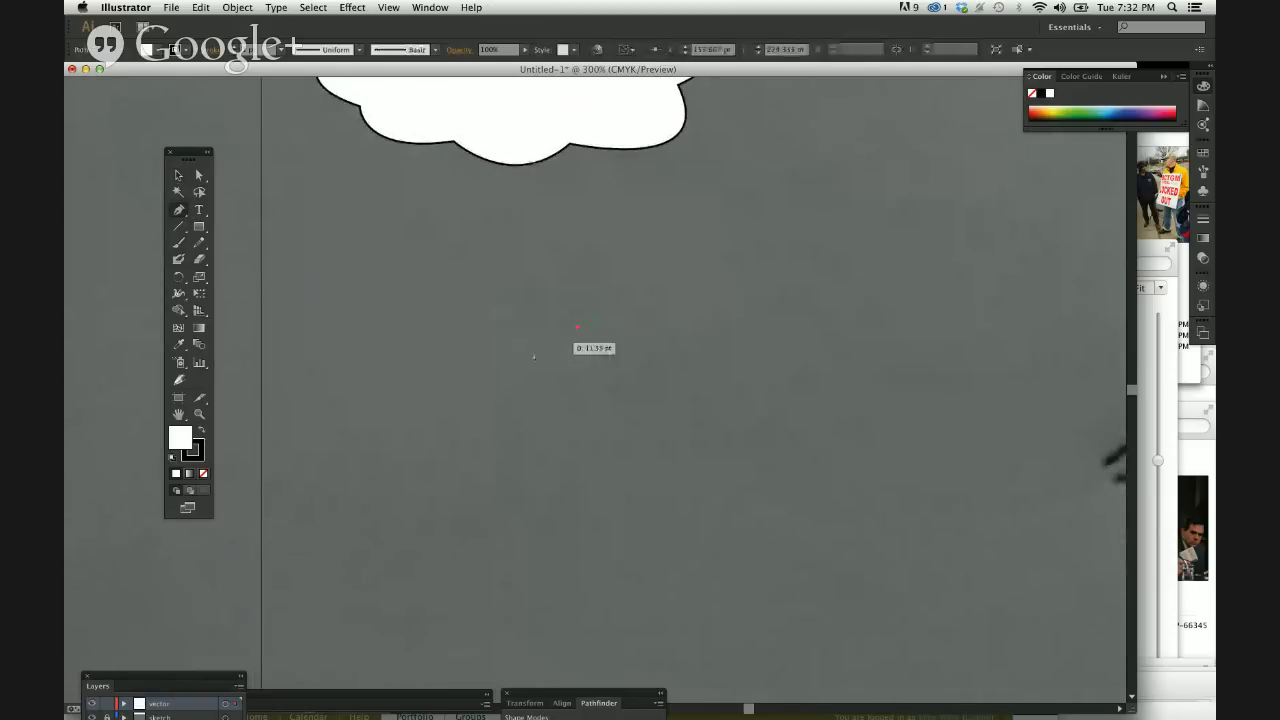
left_click_drag(511, 355, 642, 391)
left_click(466, 400)
left_click(622, 474)
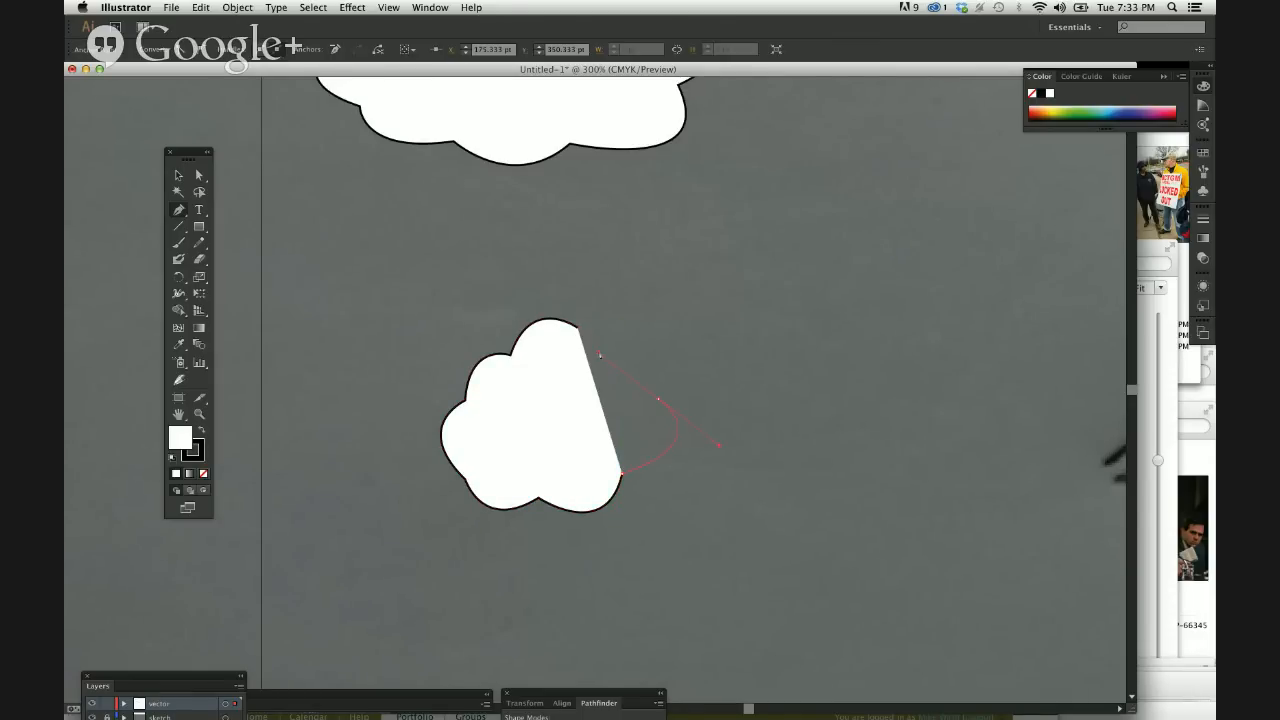
Add the right lobe to about X 192, Y 314 pt and two upper-right lobes, closing the second cloud at its starting anchor.
left_click_drag(718, 444, 718, 444)
left_click(658, 399)
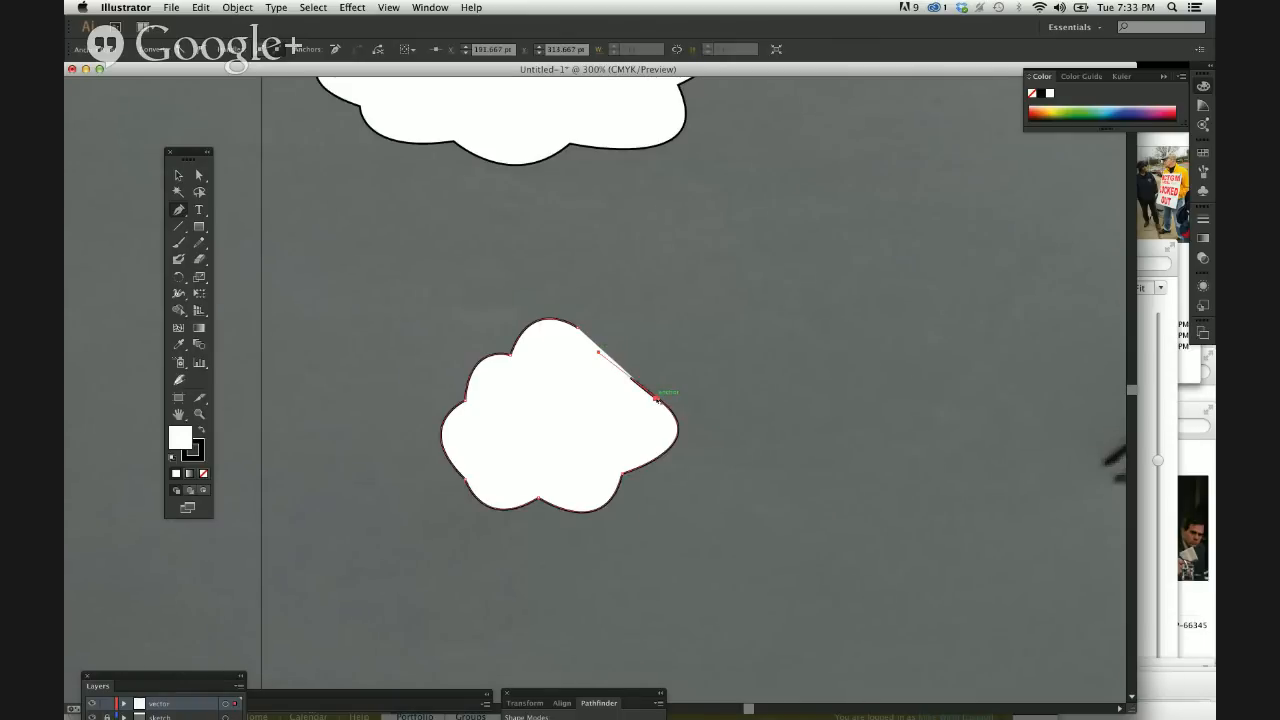
left_click_drag(657, 398, 661, 407)
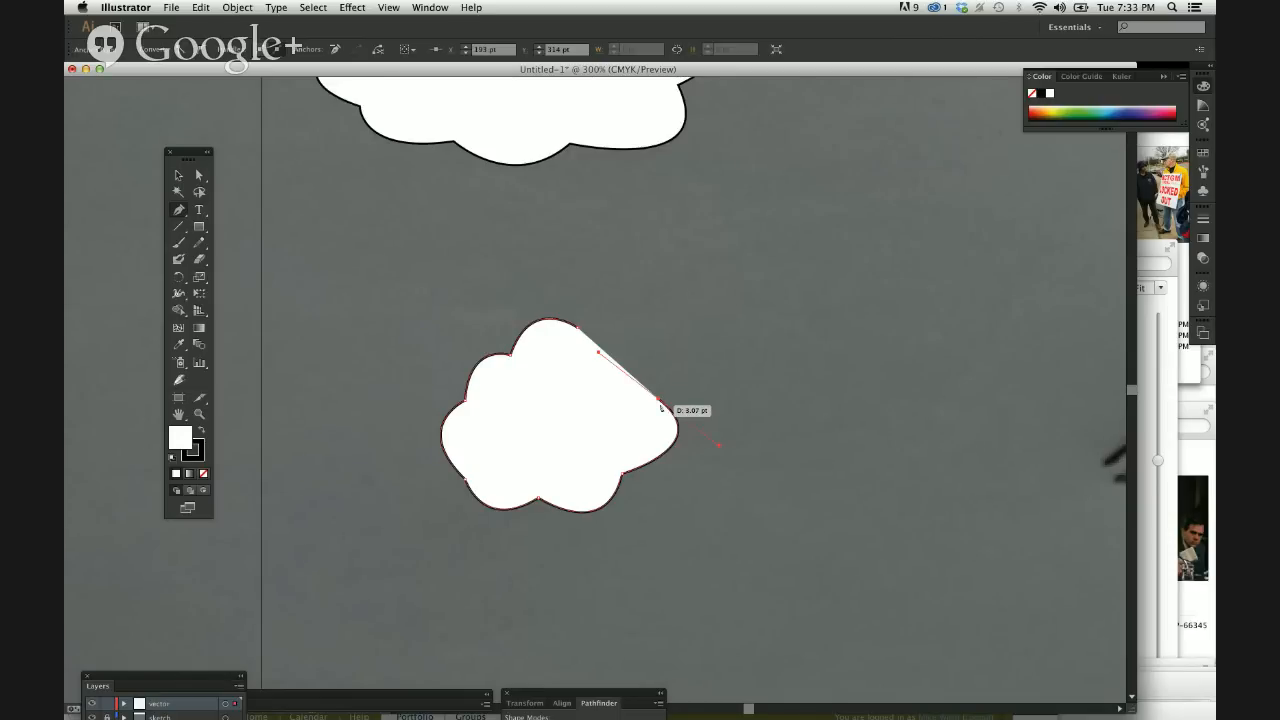
left_click_drag(661, 408, 529, 364)
left_click(629, 352)
Move the second cloud's lower-left anchor to about X 107, Y 347 pt and adjust its adjoining handles to round the neighbouring lobes.
key("a")
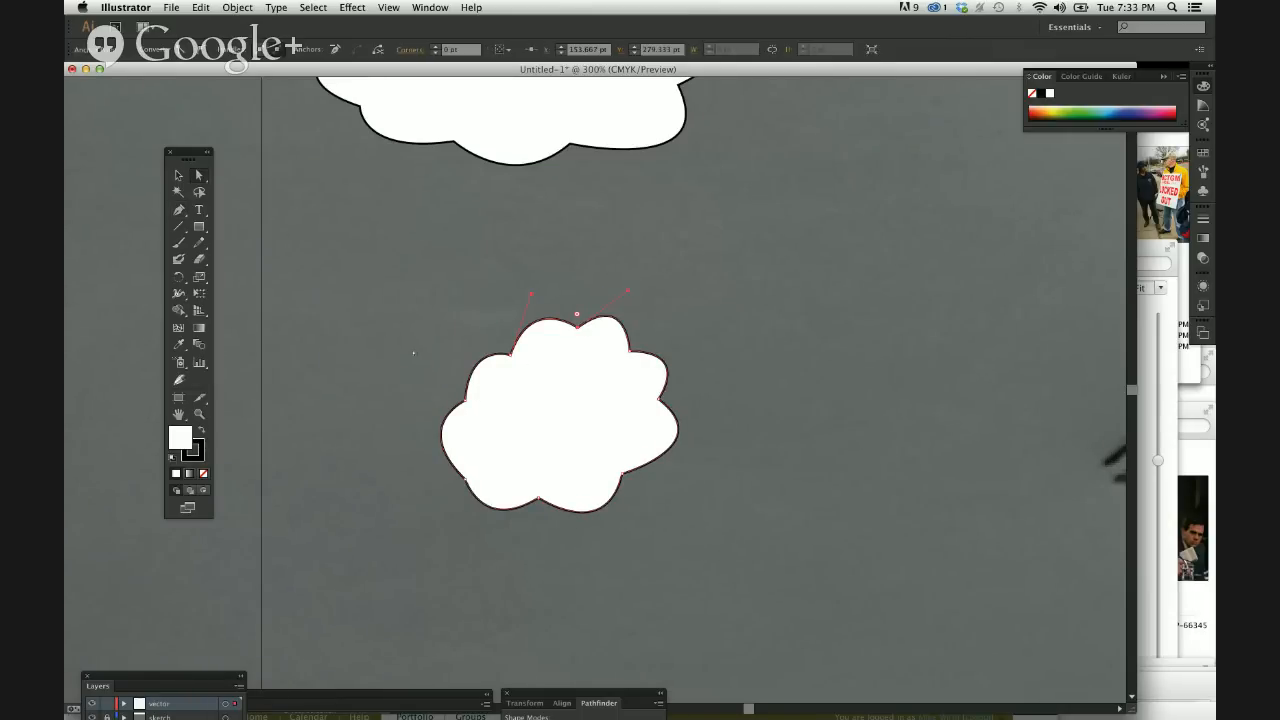
left_click(413, 353)
left_click_drag(465, 479, 481, 465)
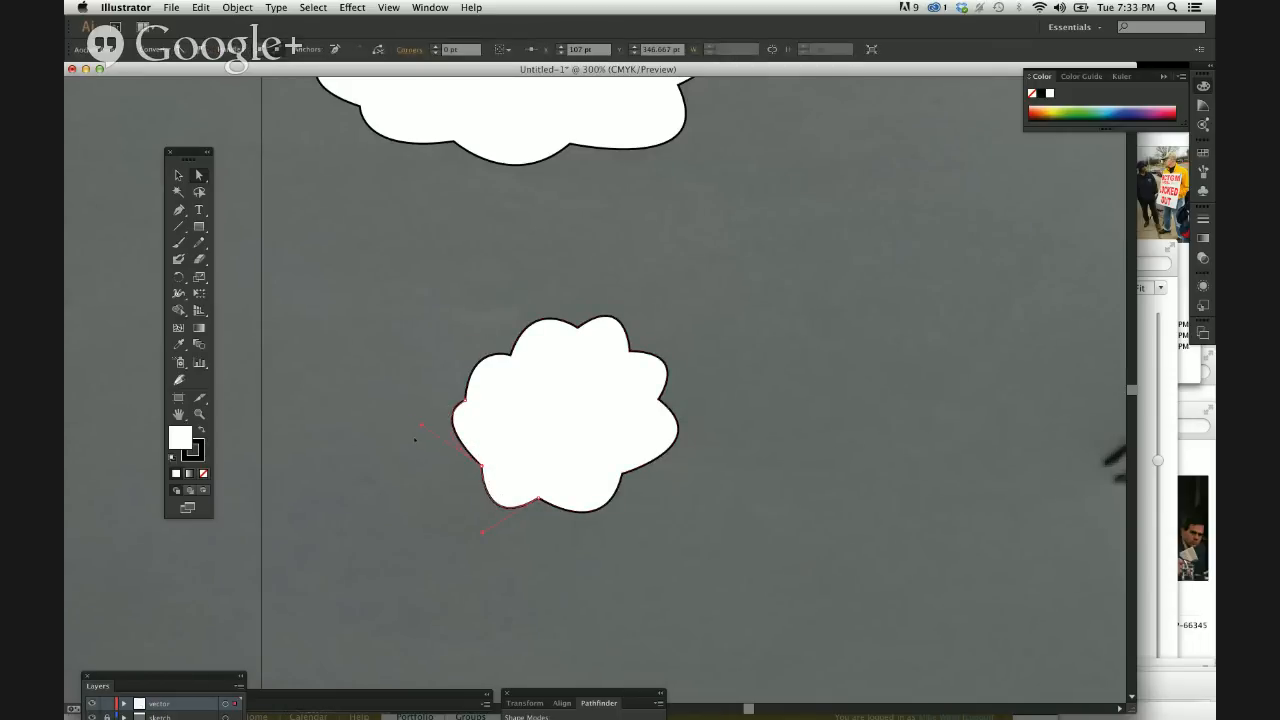
left_click_drag(421, 425, 397, 442)
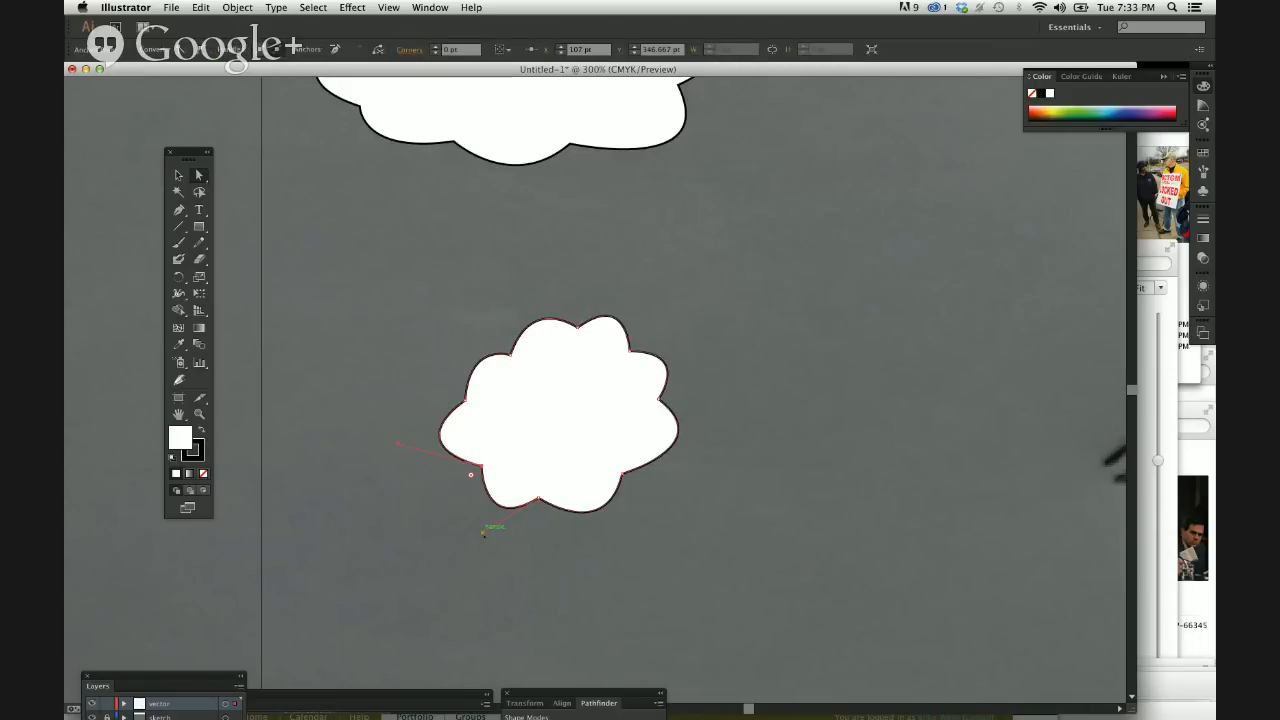
left_click_drag(483, 532, 472, 533)
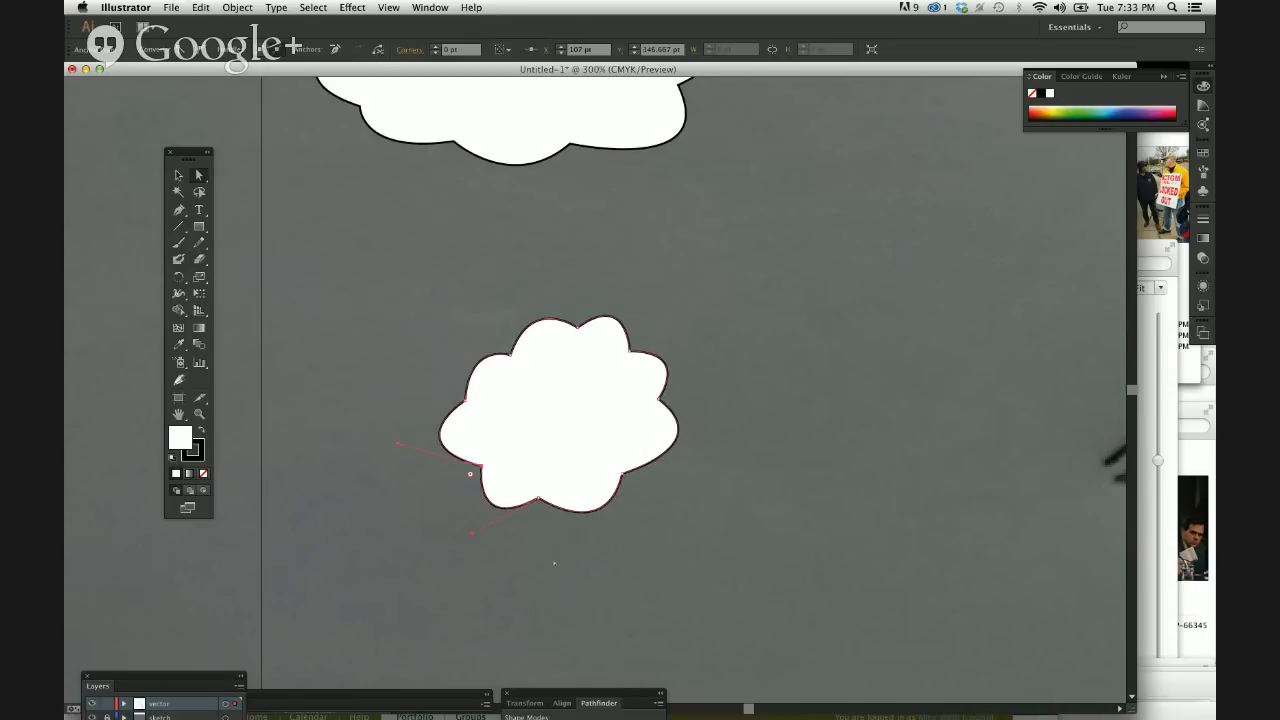
Widen the second cloud's upper-left lobe by extending the left anchor's handle outward, and deselect the shape.
left_click(464, 397)
left_click_drag(470, 344, 440, 337)
left_click(768, 516)
left_click(562, 407)
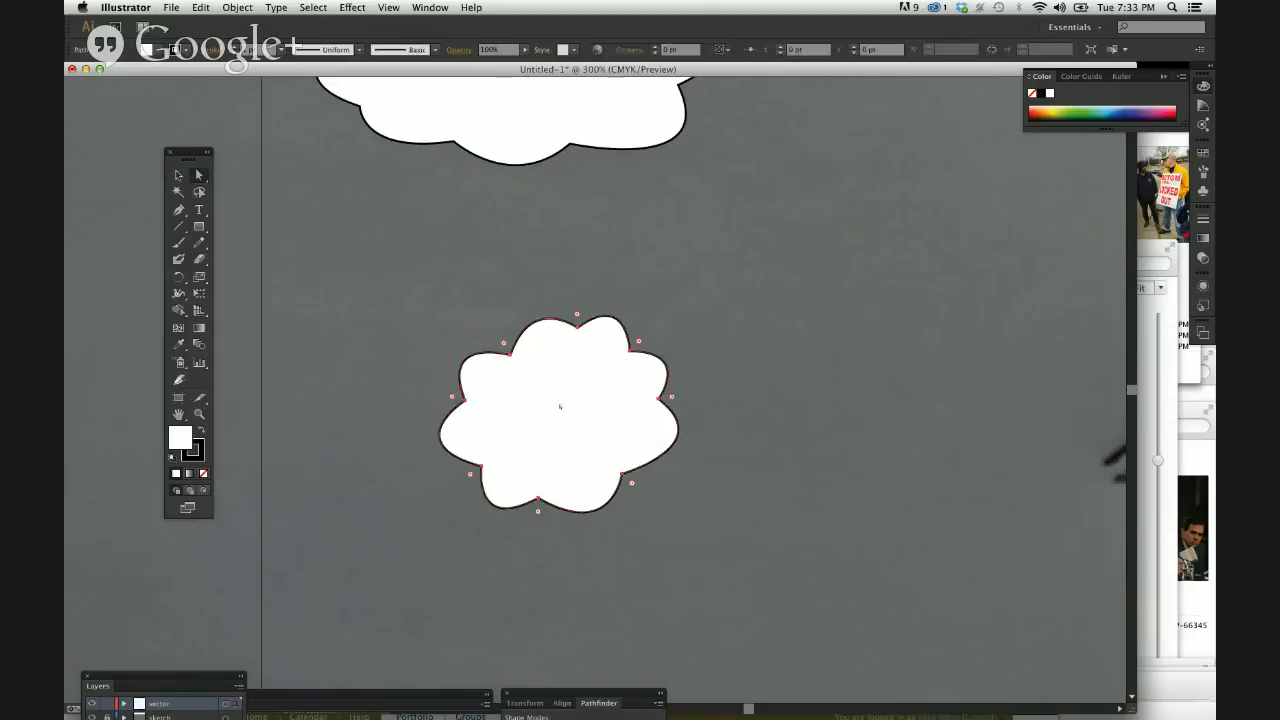
left_click(758, 370)
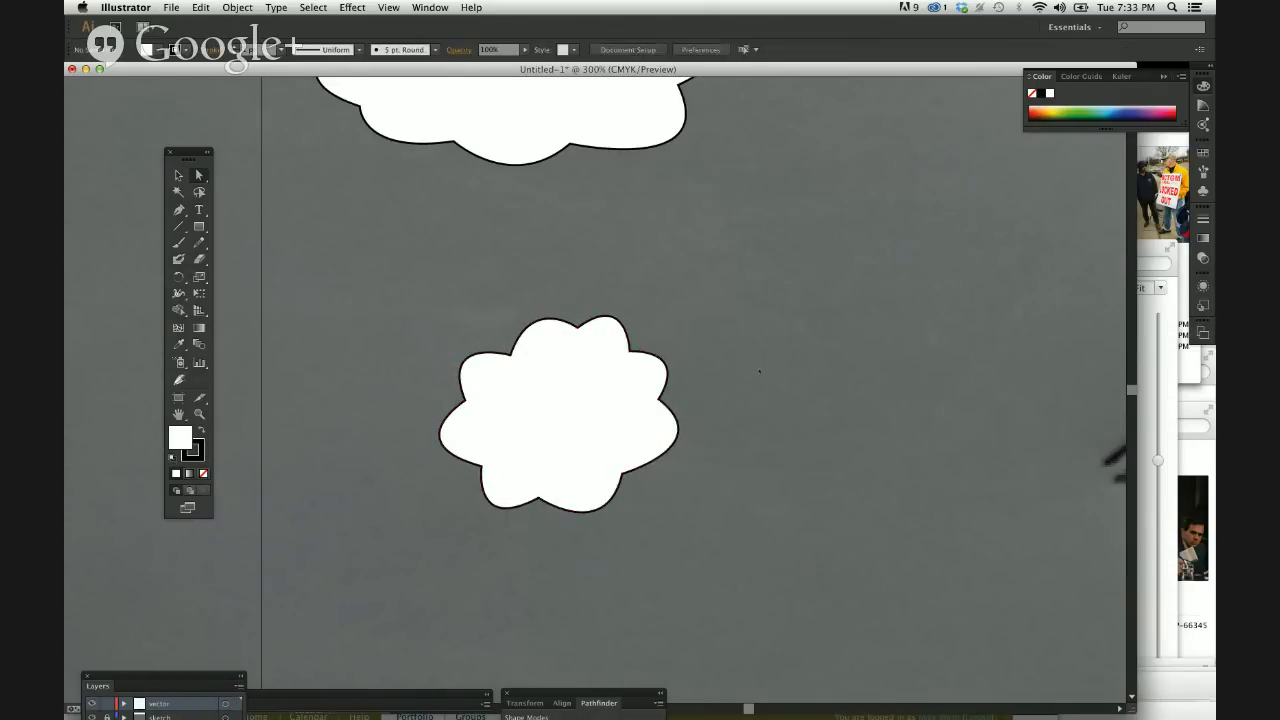
Move the round cloud up beside the wide cloud, between it and the martini glass sketch.
key("super+minus")
key("super+minus")
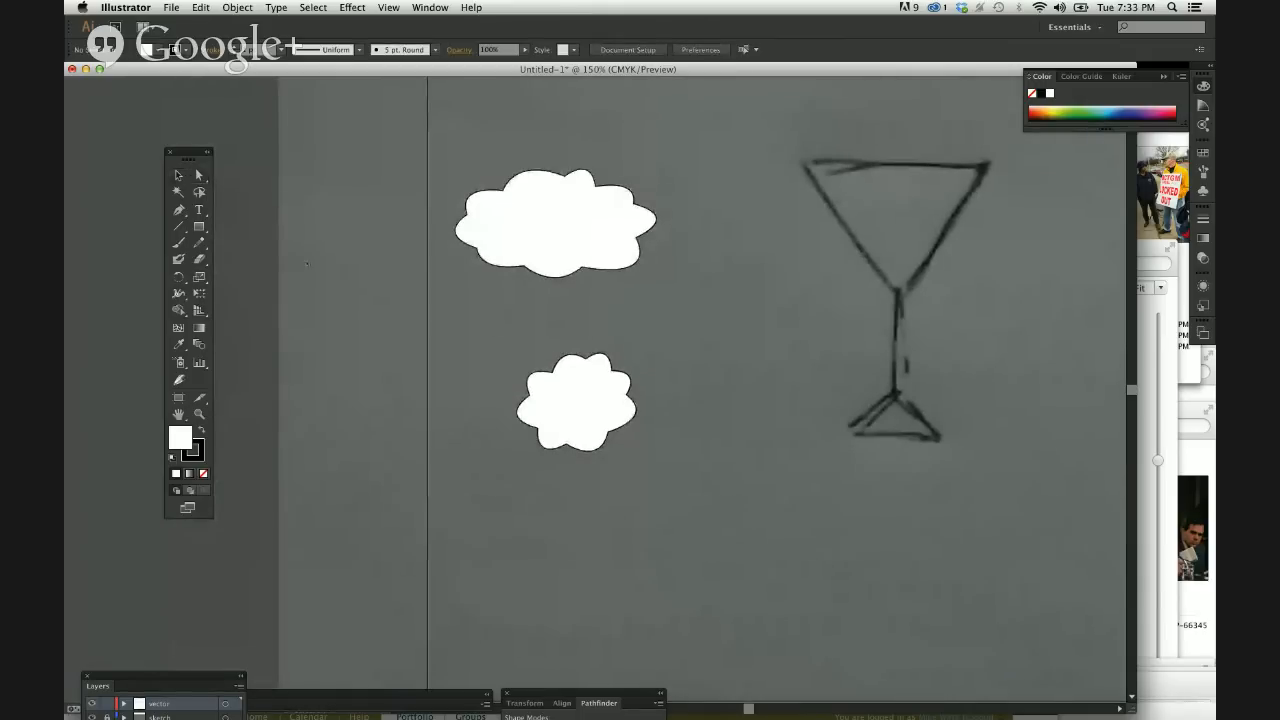
left_click_drag(574, 423, 727, 242)
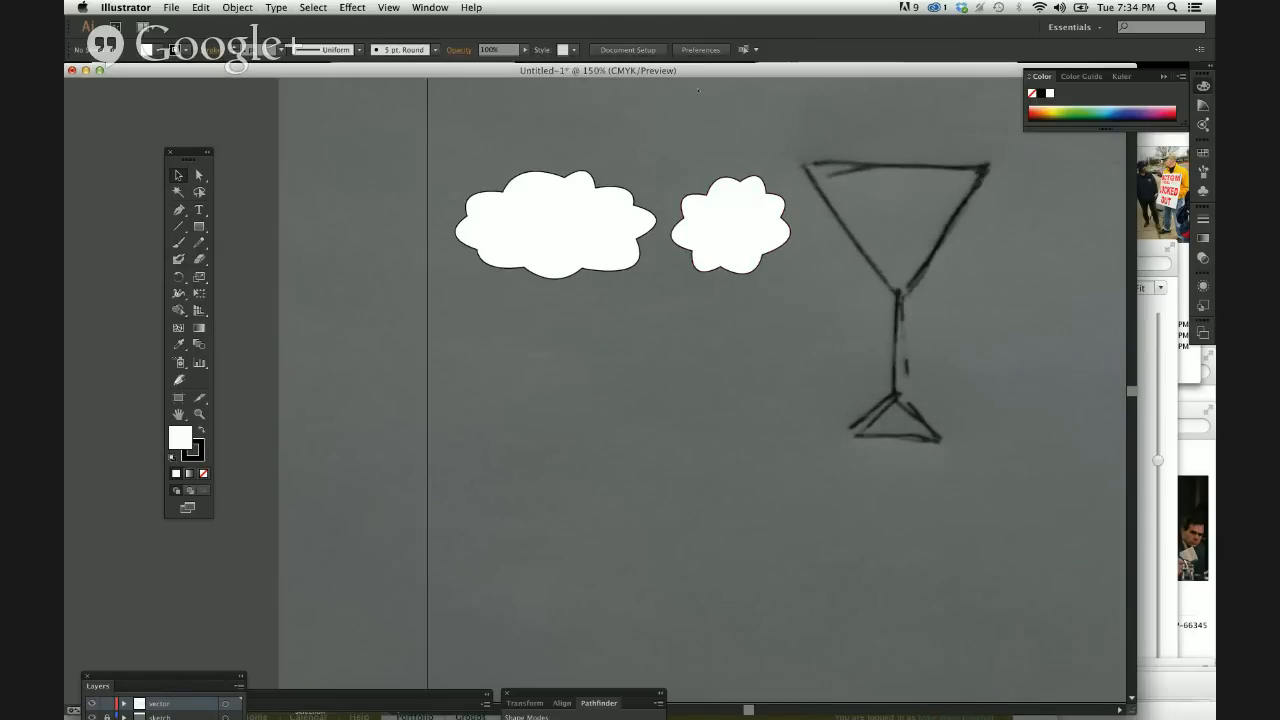
Check the live broadcast behind the document window and place the floating Layers panel beside the toolbox.
left_click_drag(698, 71, 722, 375)
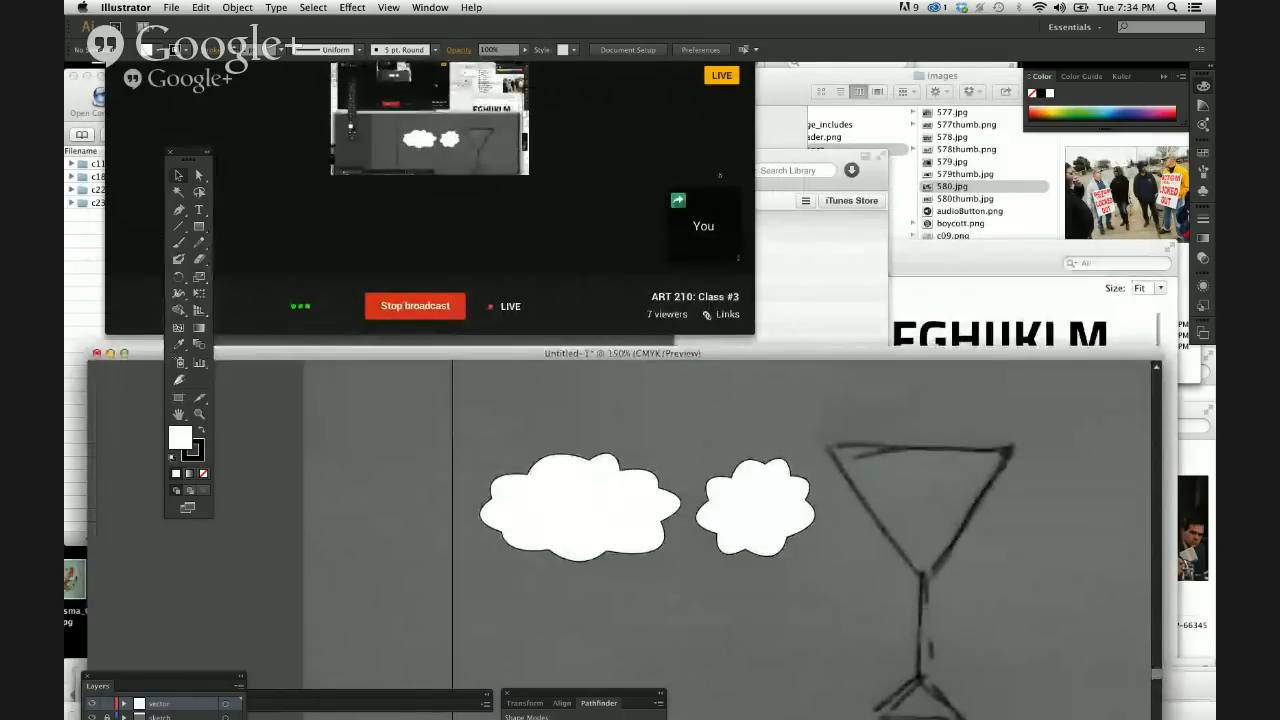
left_click_drag(722, 375, 704, 62)
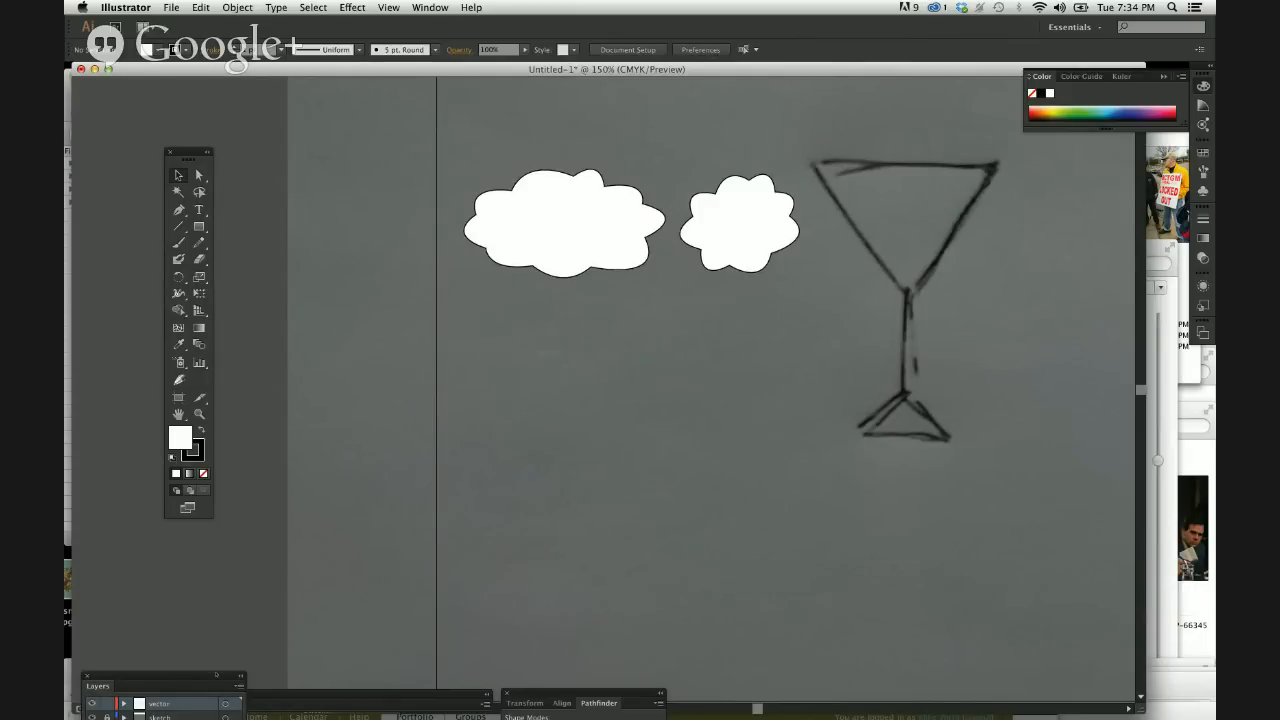
left_click_drag(98, 686, 290, 350)
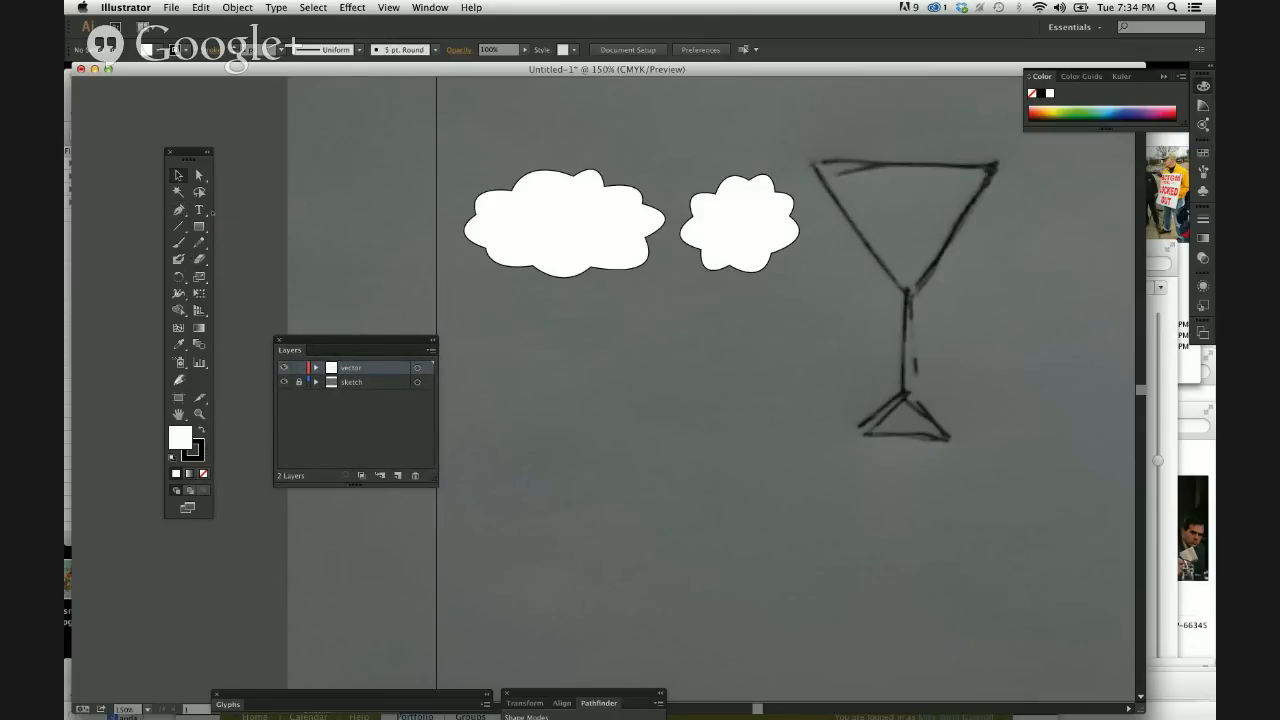
Swap the wide cloud's fill and stroke colors, swap them back to white fill and black stroke, and leave the cloud selected.
key("p")
key("v")
left_click(527, 256)
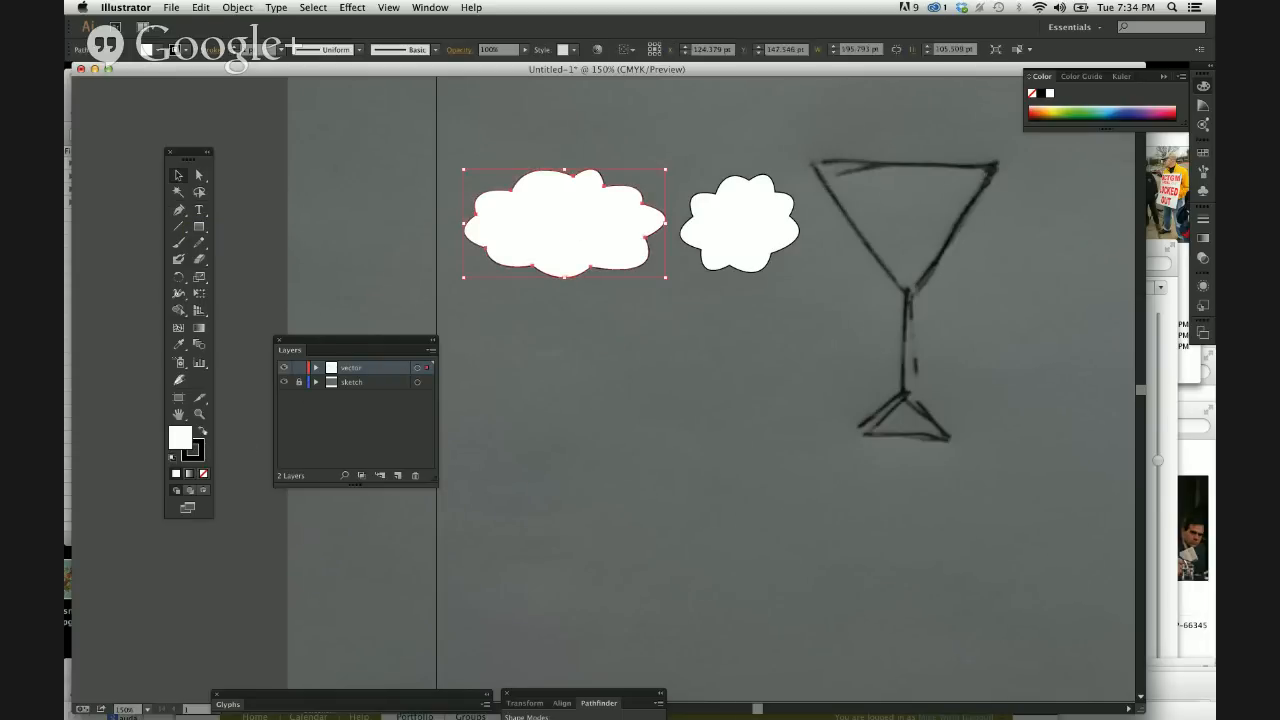
key("shift+x")
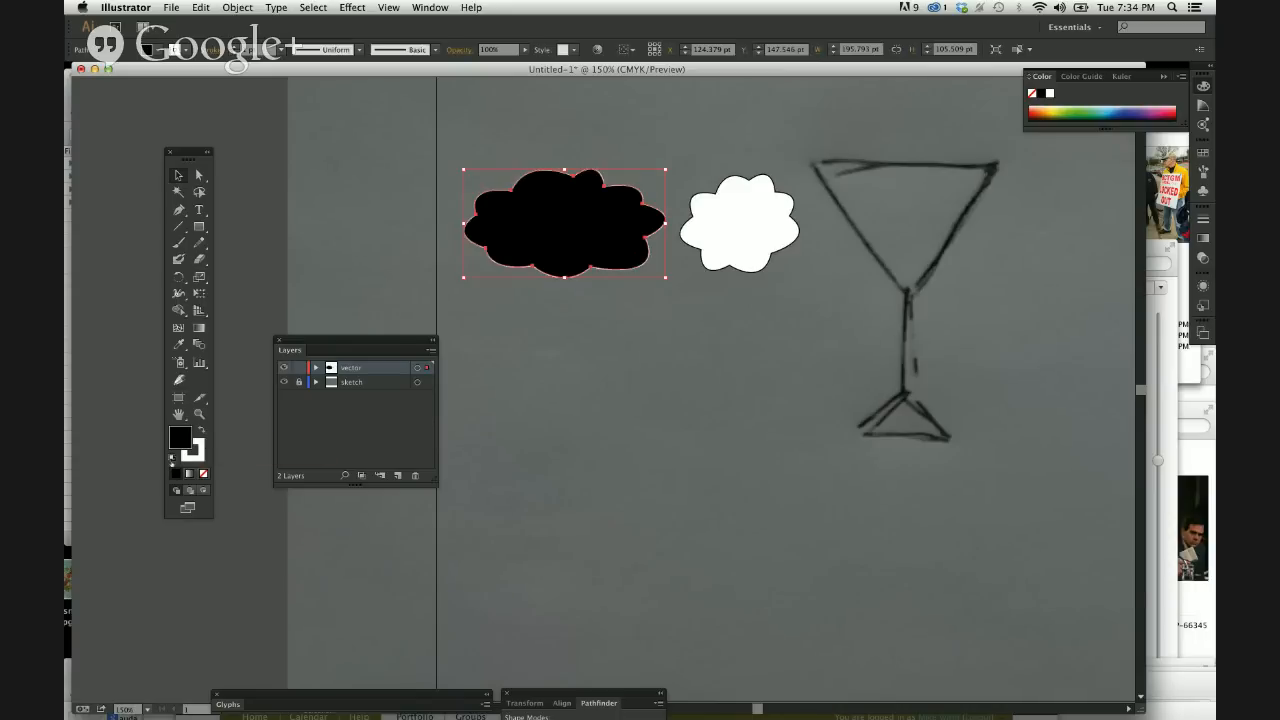
left_click(172, 459)
left_click(202, 429)
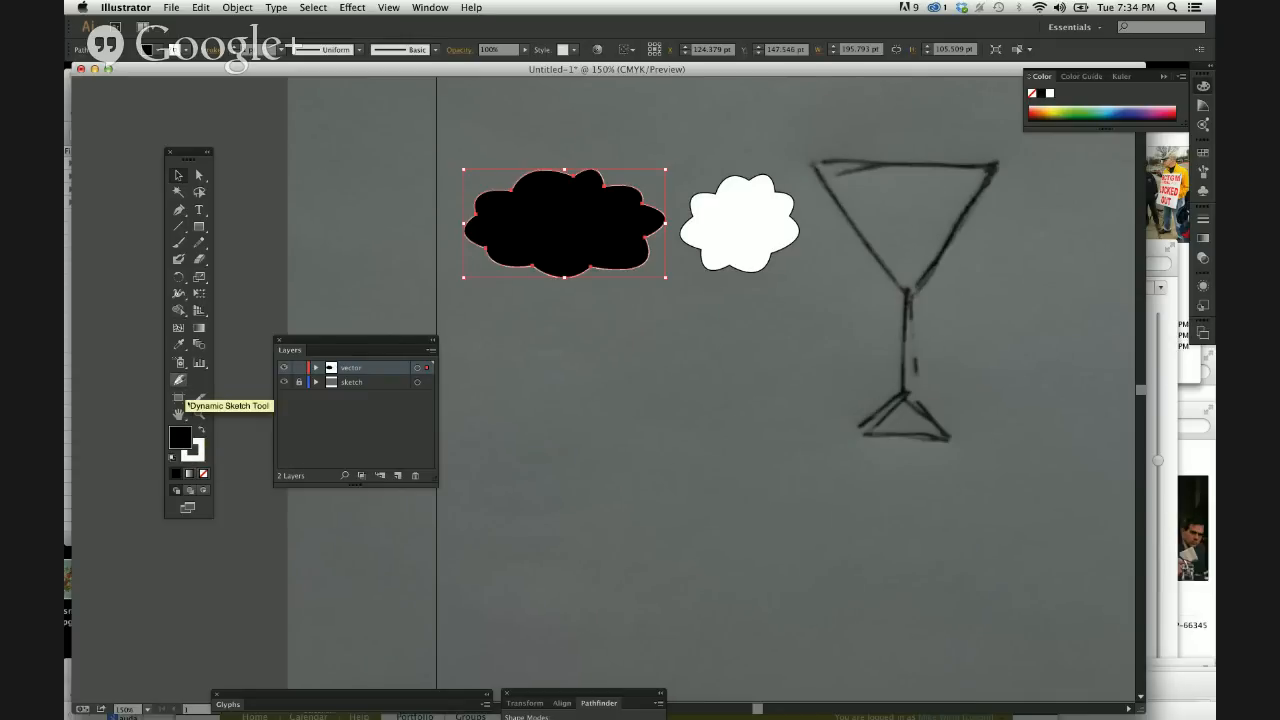
left_click(200, 431)
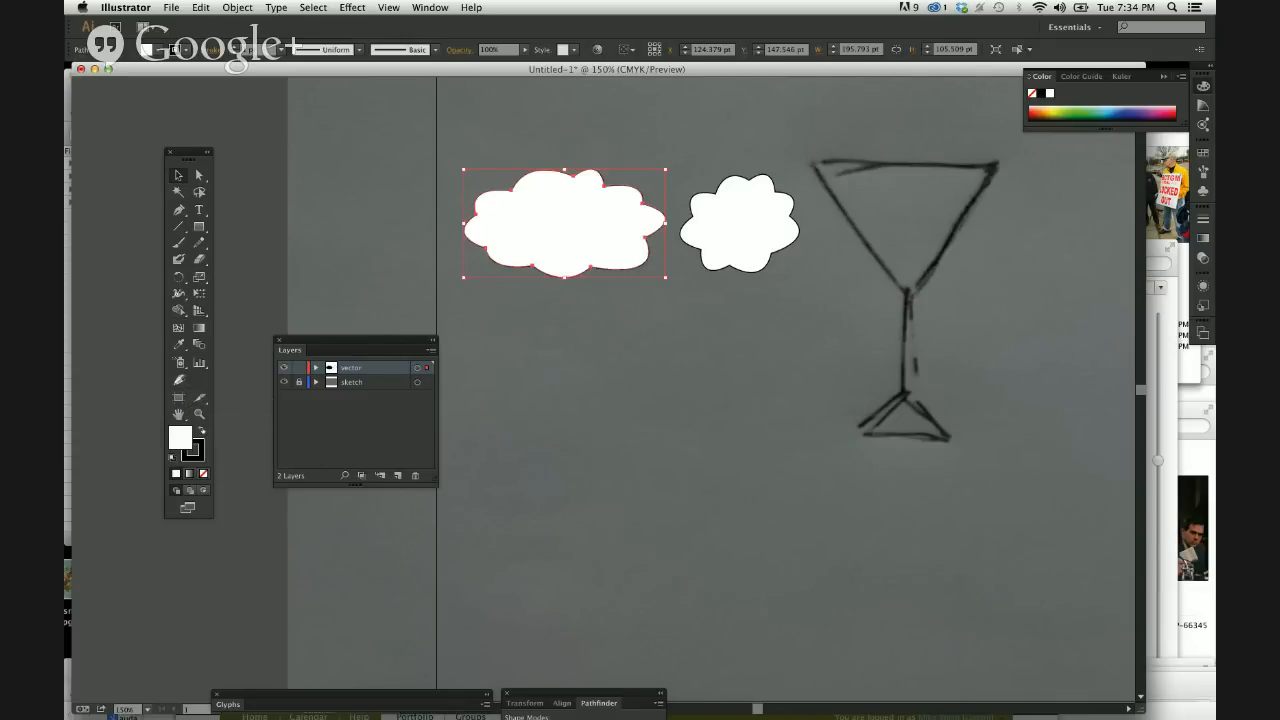
left_click(586, 385)
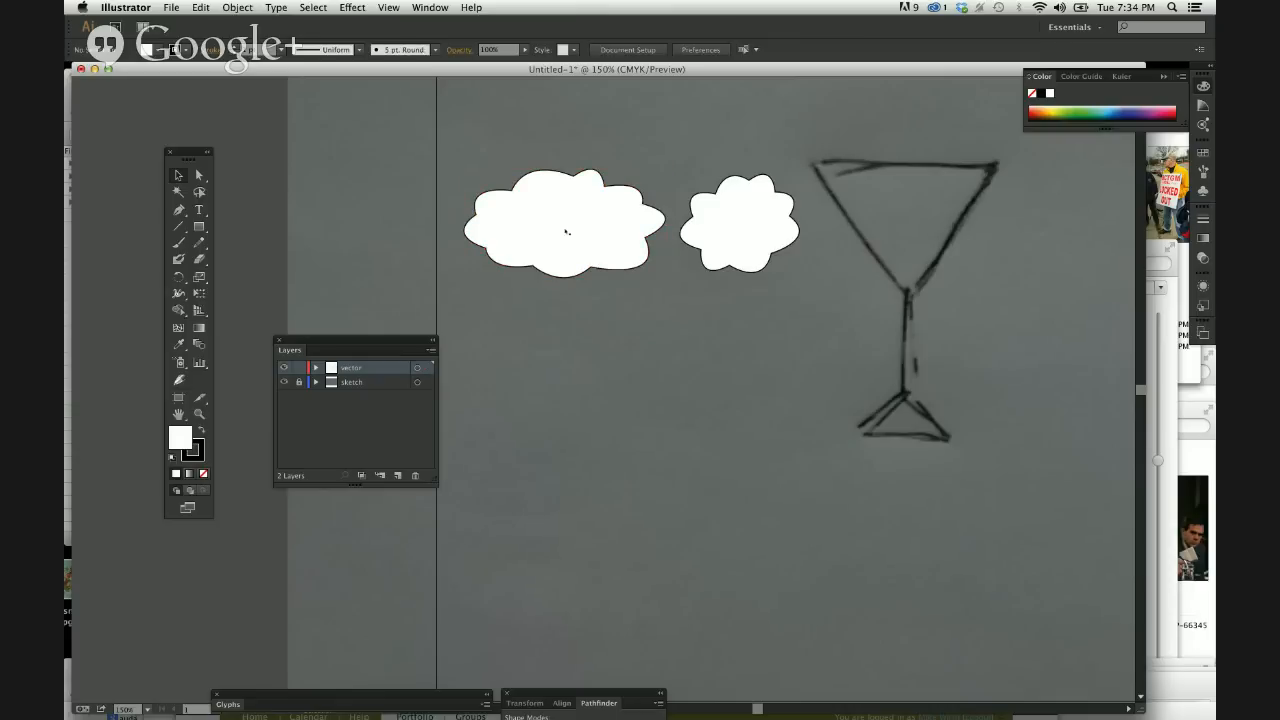
left_click(566, 230)
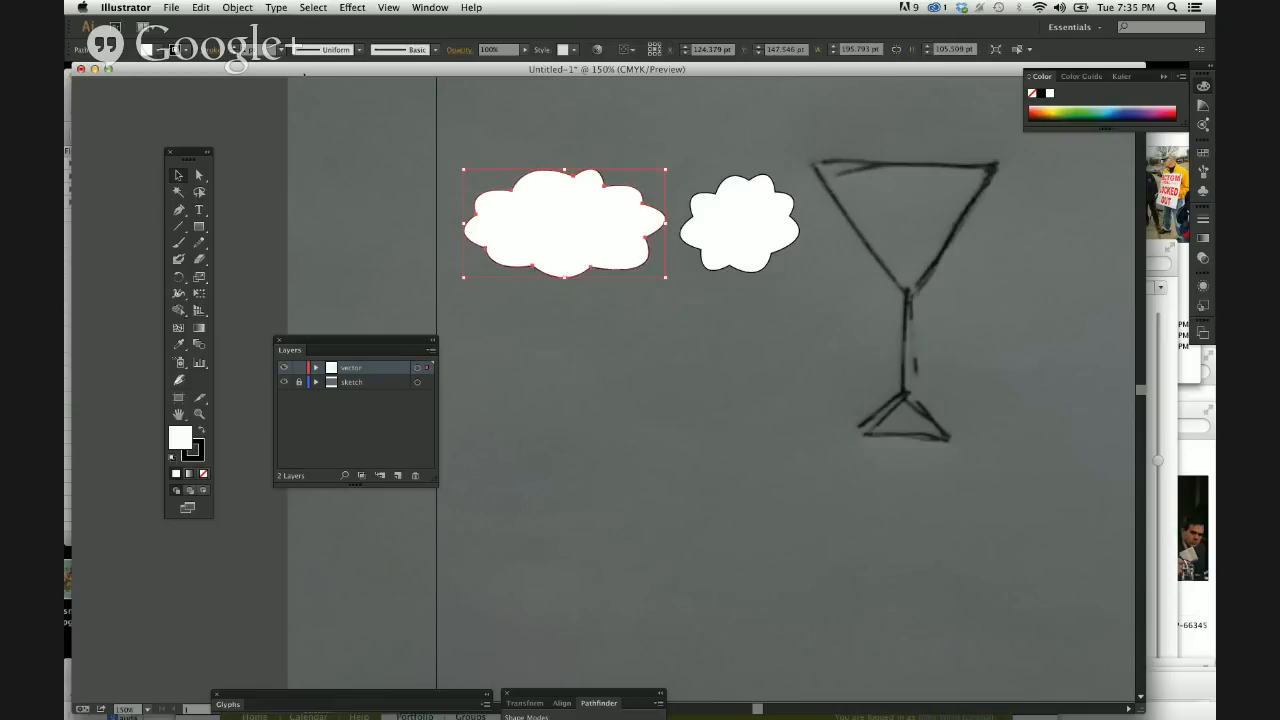
Switch to Google Chrome and open the ART210N W01 SU14 course page in MyCourses.
mouse_move(333, 73)
left_mouse_down()
mouse_move(331, 183)
mouse_move(354, 73)
left_mouse_up()
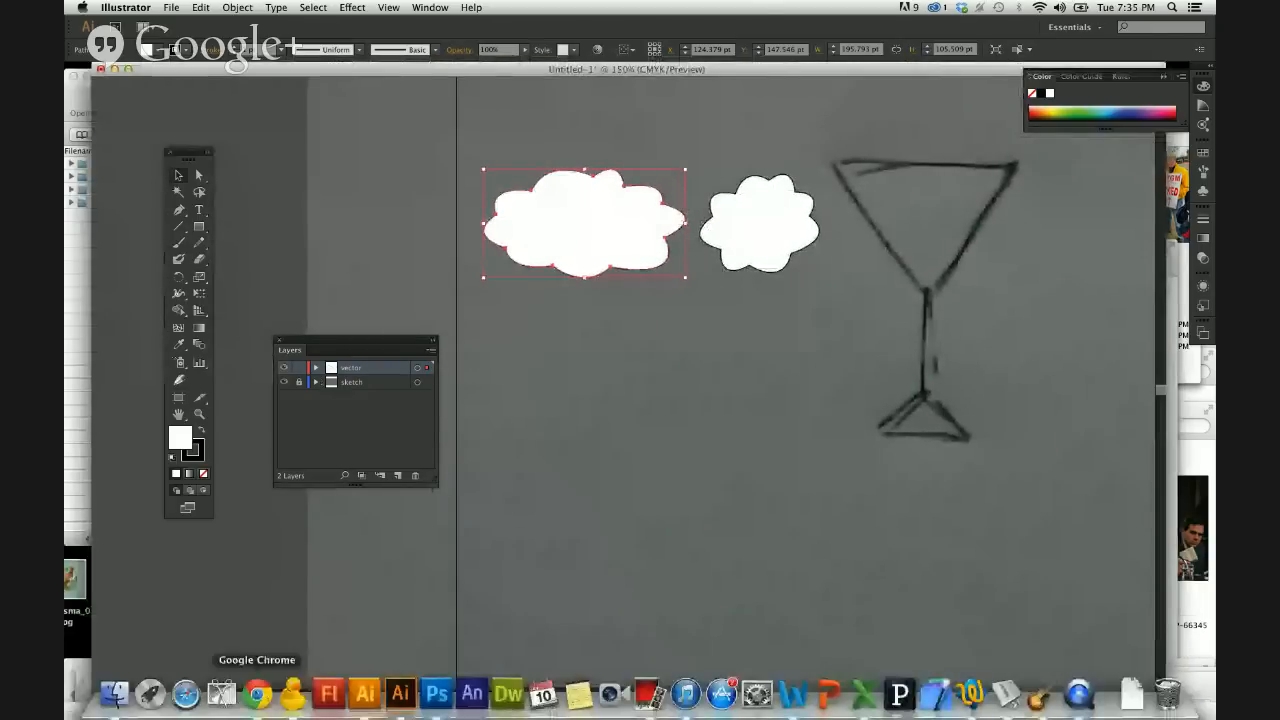
left_click(258, 693)
left_click_drag(500, 618, 445, 26)
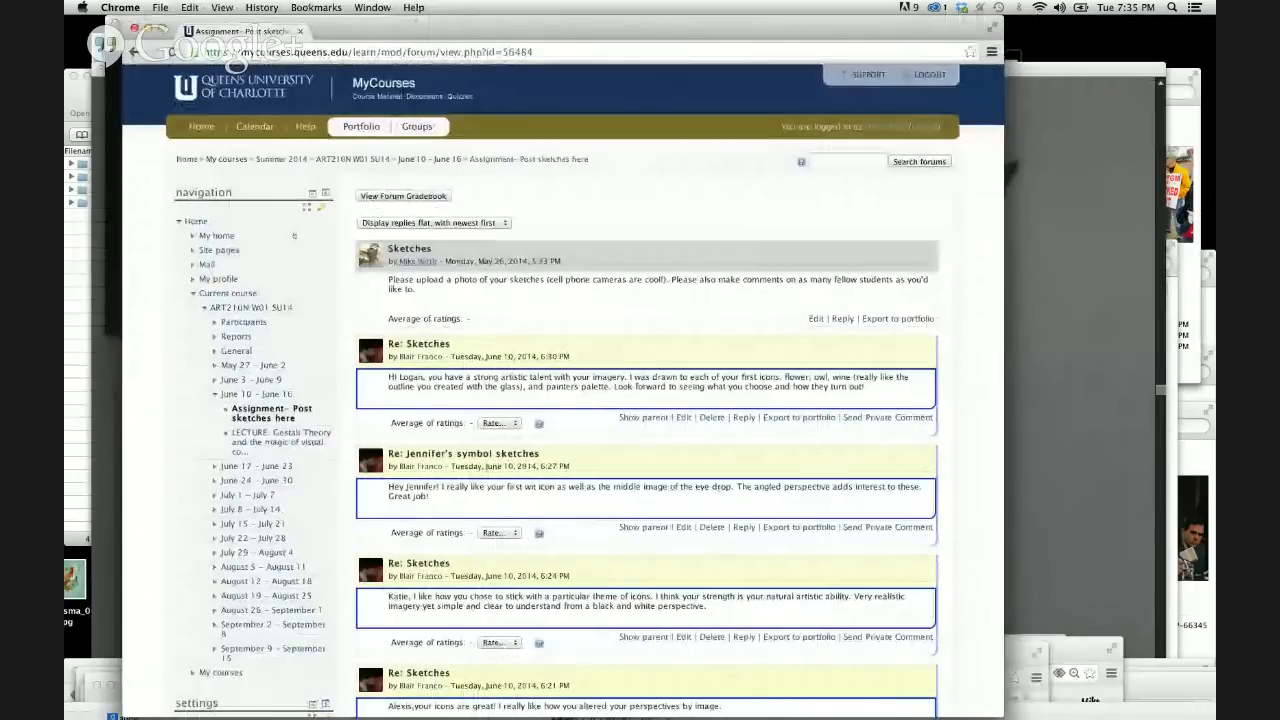
left_click(352, 159)
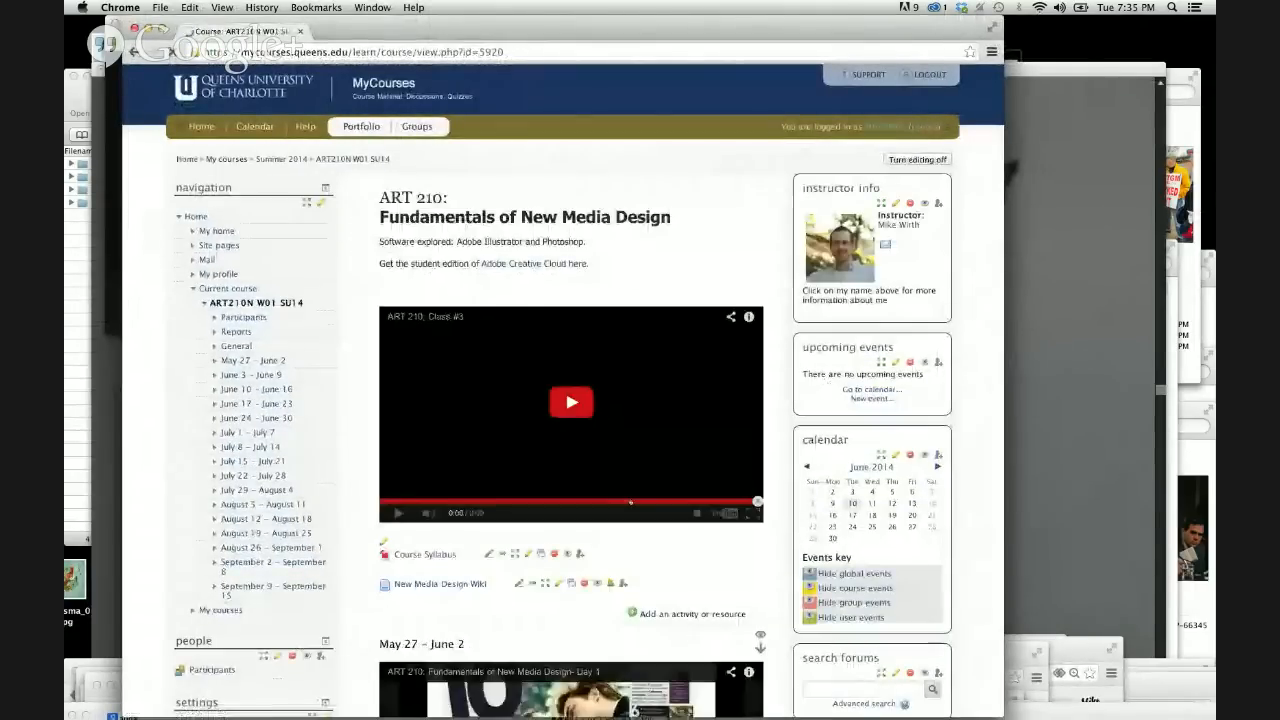
Start adding a new File resource to the June 10 – June 16 section of the course.
scroll(630, 502, "down", 10)
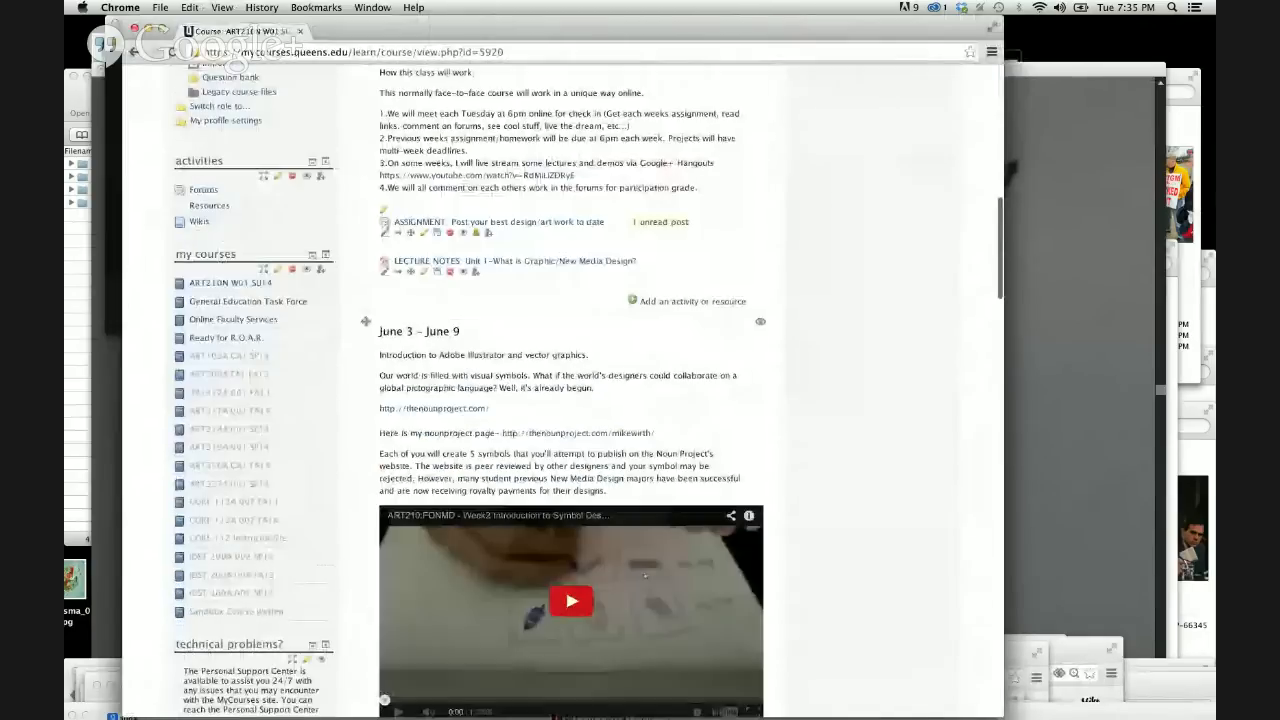
scroll(645, 576, "down", 8)
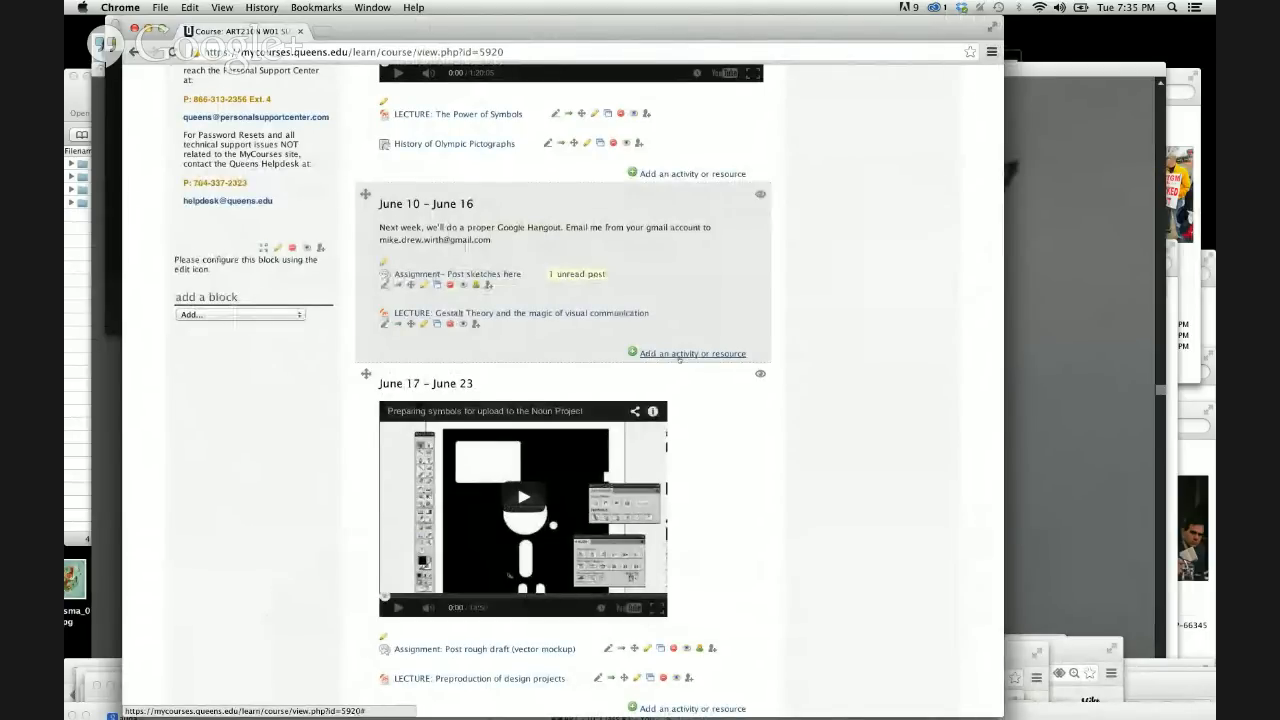
left_click(679, 354)
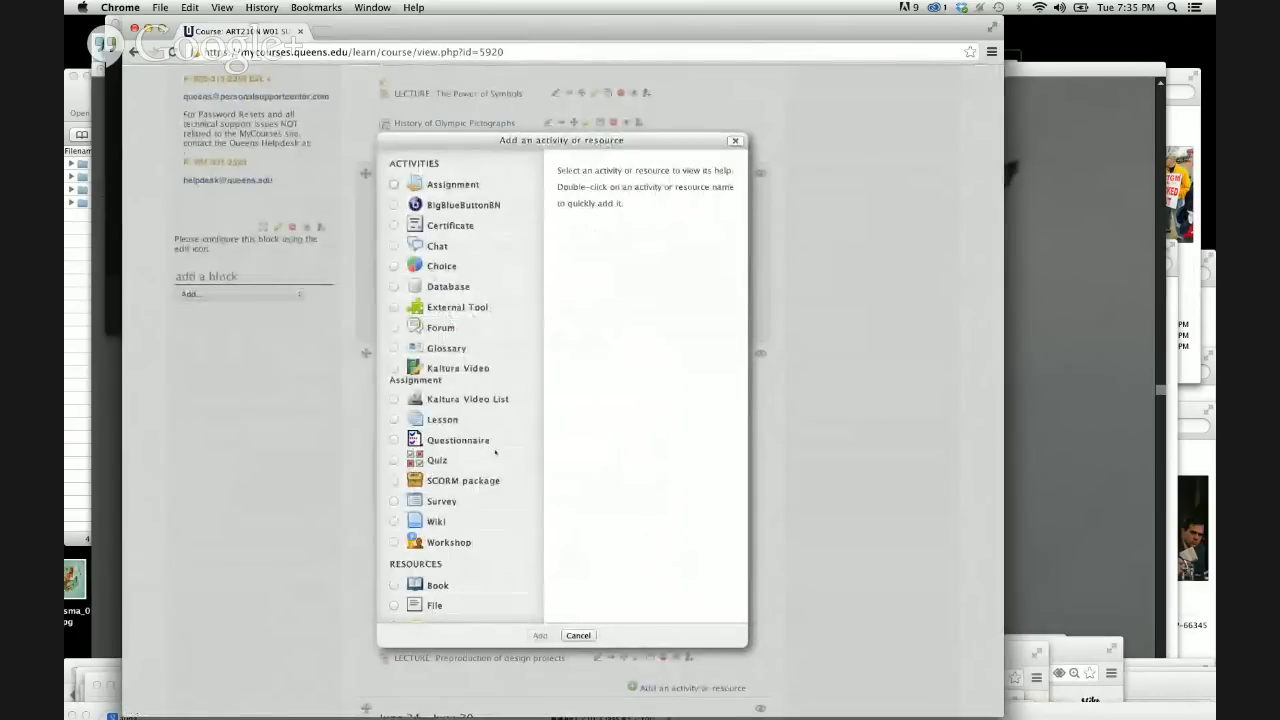
scroll(495, 452, "down", 3)
scroll(495, 452, "down", 1)
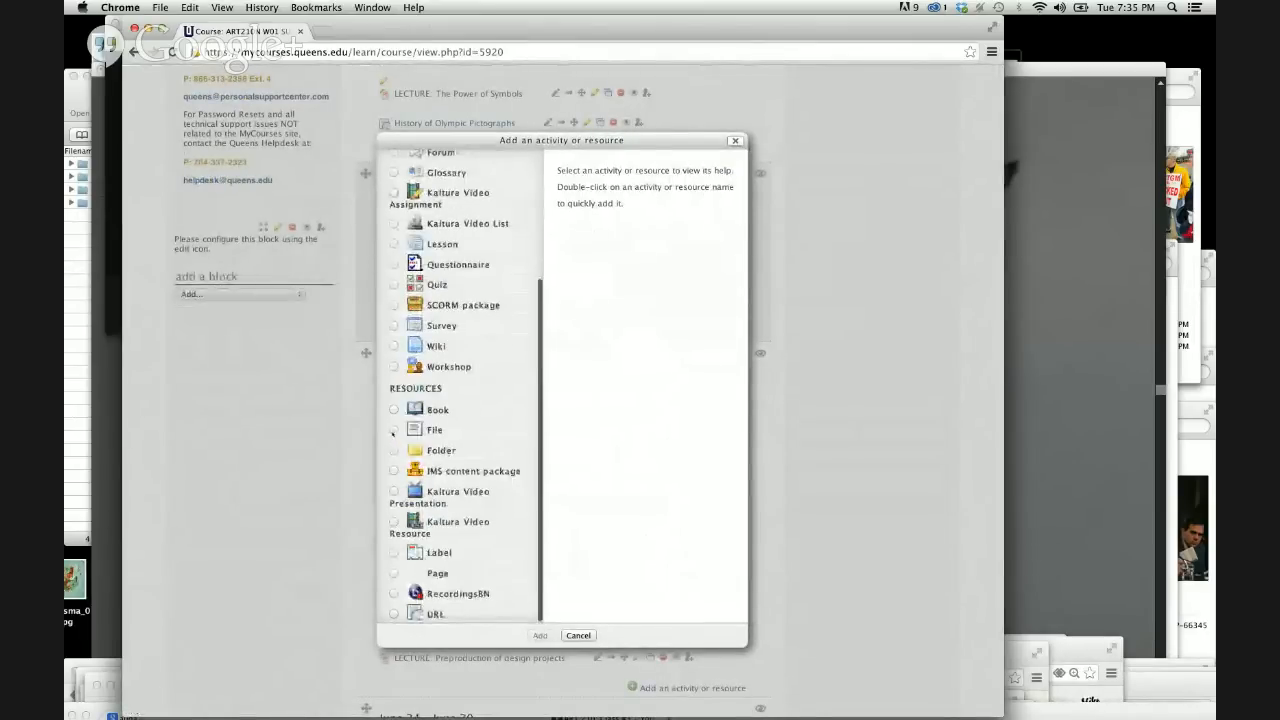
left_click(490, 430)
left_click(541, 637)
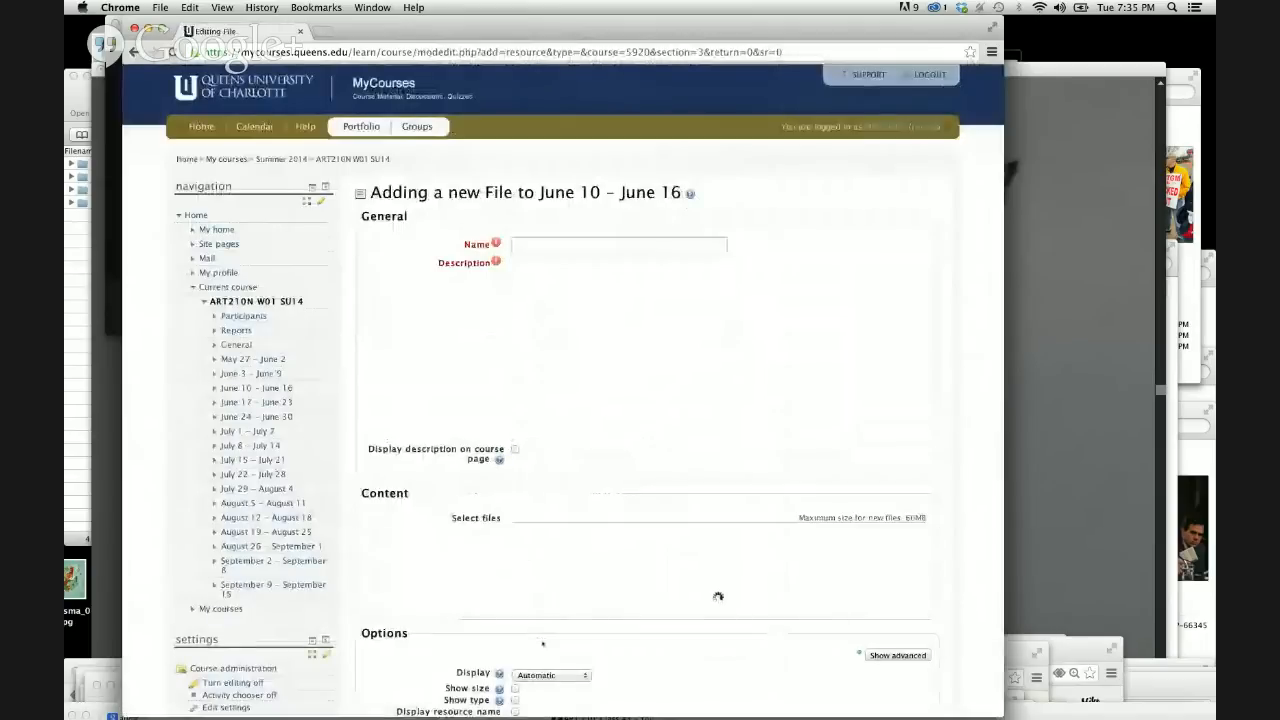
Name the new file resource "Vector Shape Sheet #1".
left_click(553, 242)
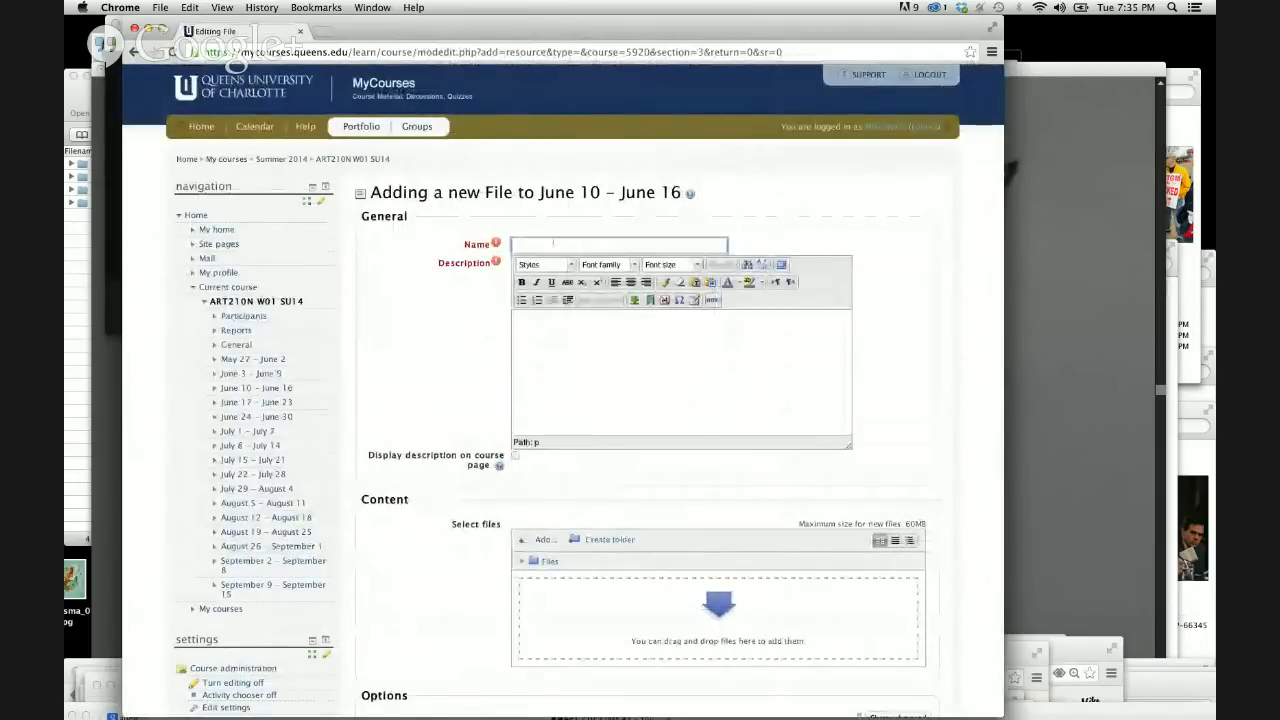
type("Vec")
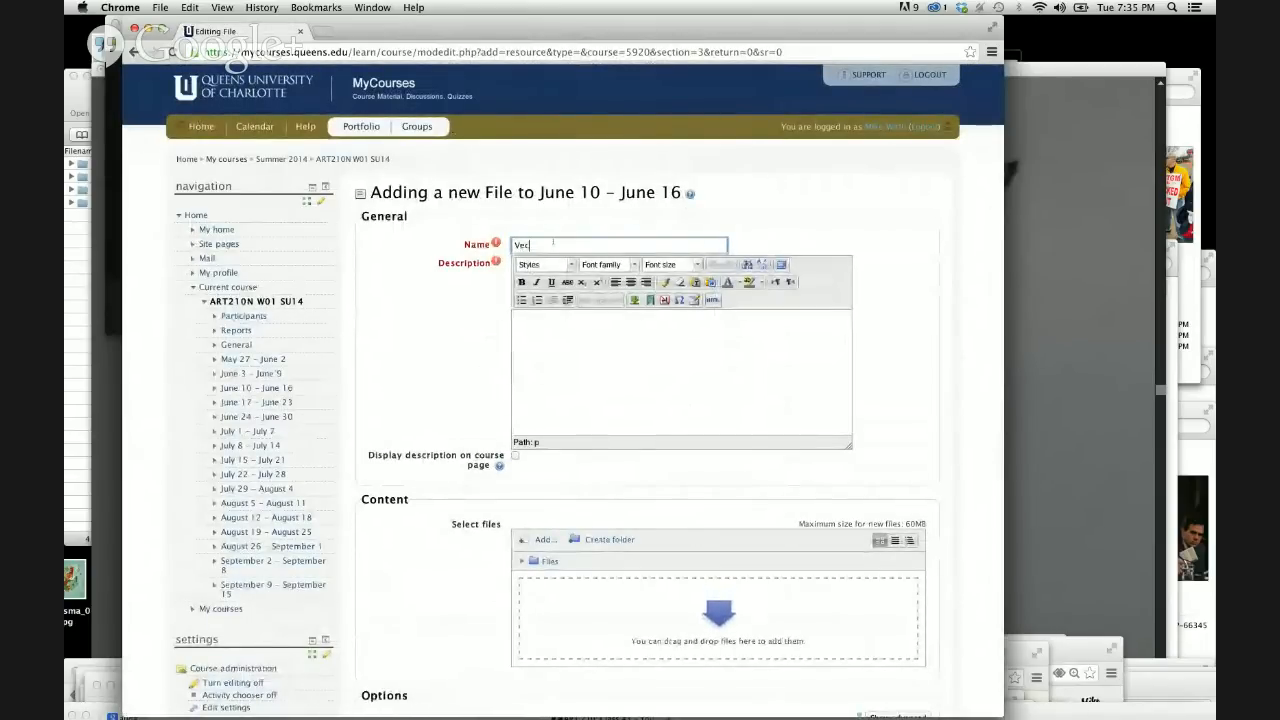
type("tor Shape Sheet #1")
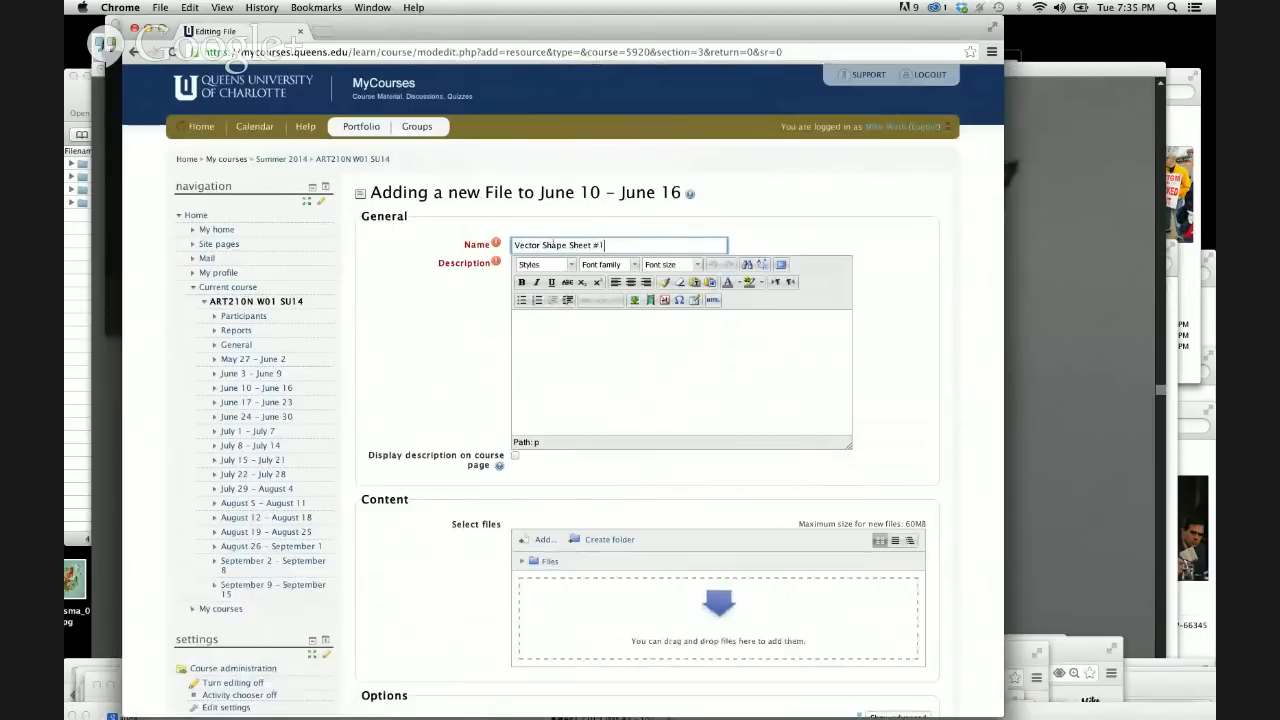
Copy the resource name "Vector Shape Sheet #1" into the Description of the new file resource.
left_click(567, 329)
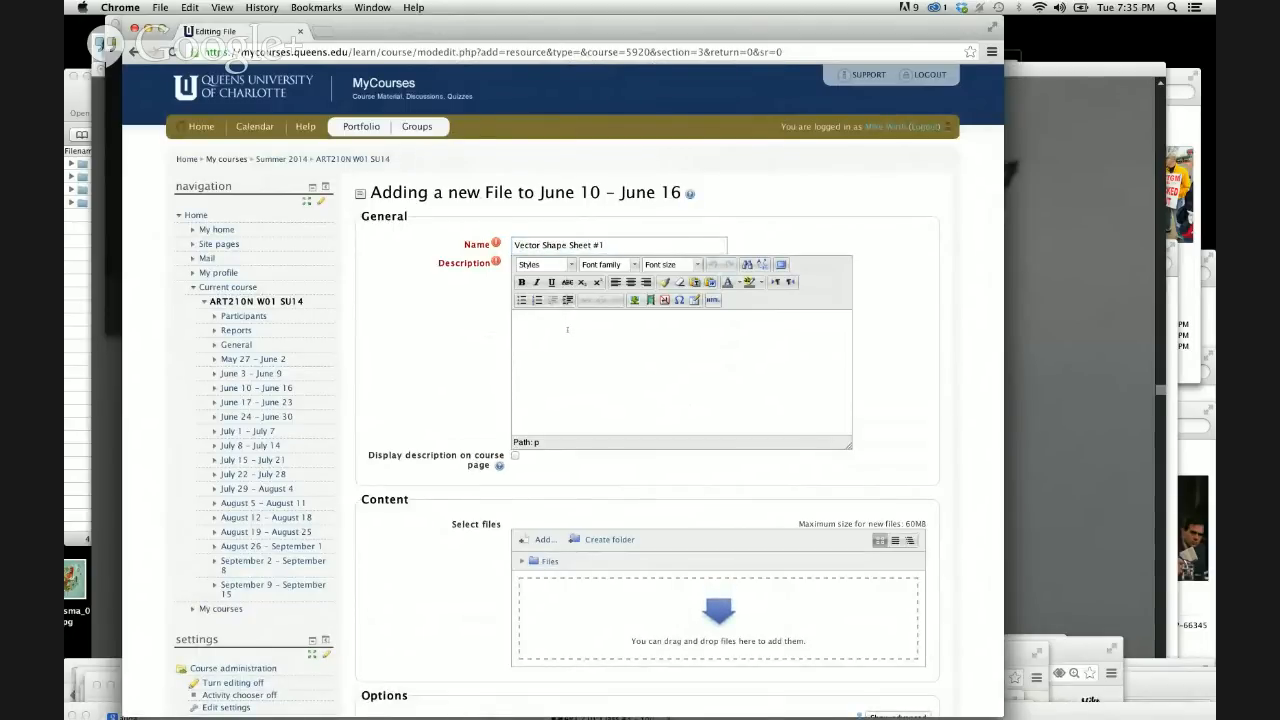
left_click_drag(621, 246, 511, 246)
key("super+c")
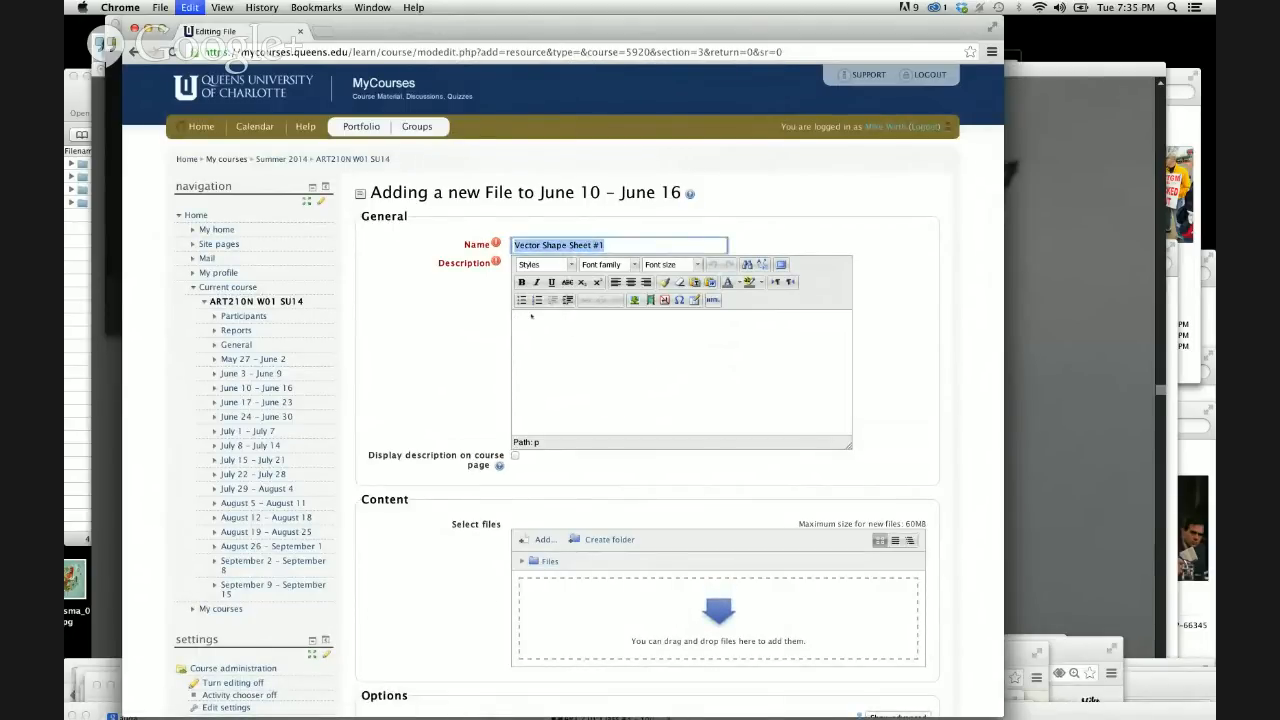
left_click(539, 340)
key("super+v")
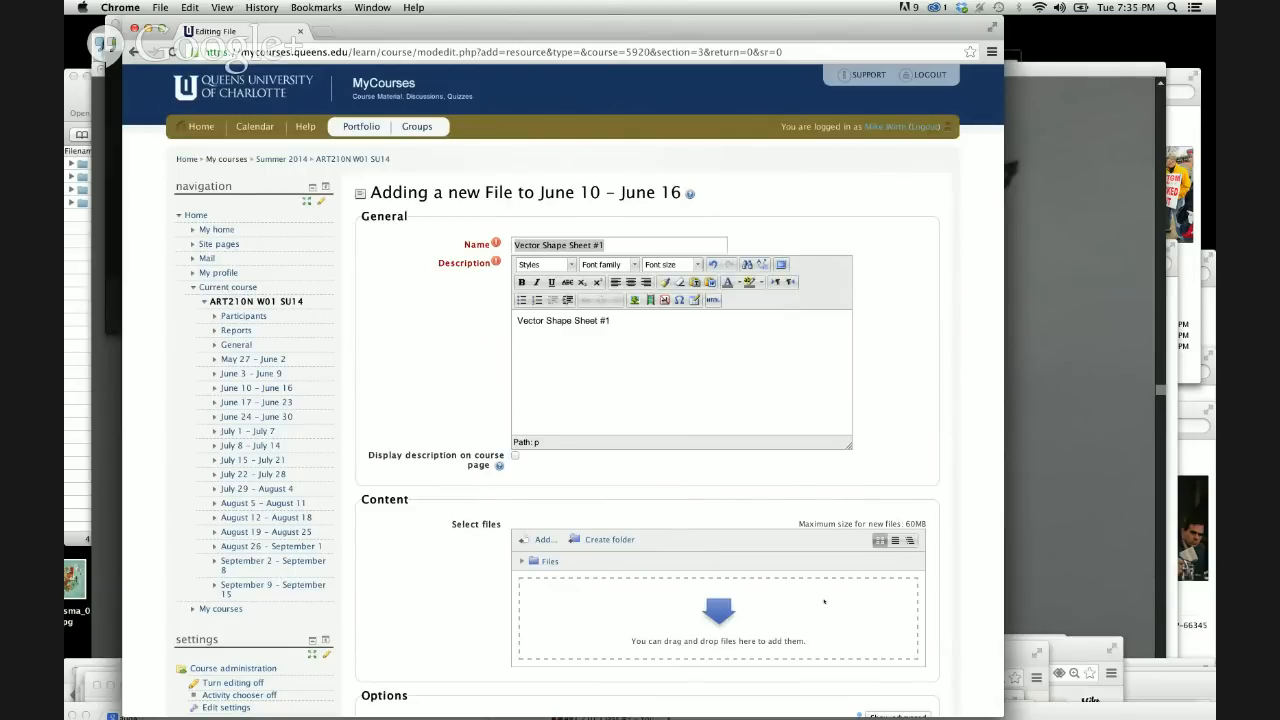
Move the browser window down, switch to Finder, and open Documents > QUEENS > ART210_Fund_Gr_Dsgn > WORKSHEETS.
scroll(825, 601, "down", 3)
left_click_drag(777, 29, 745, 93)
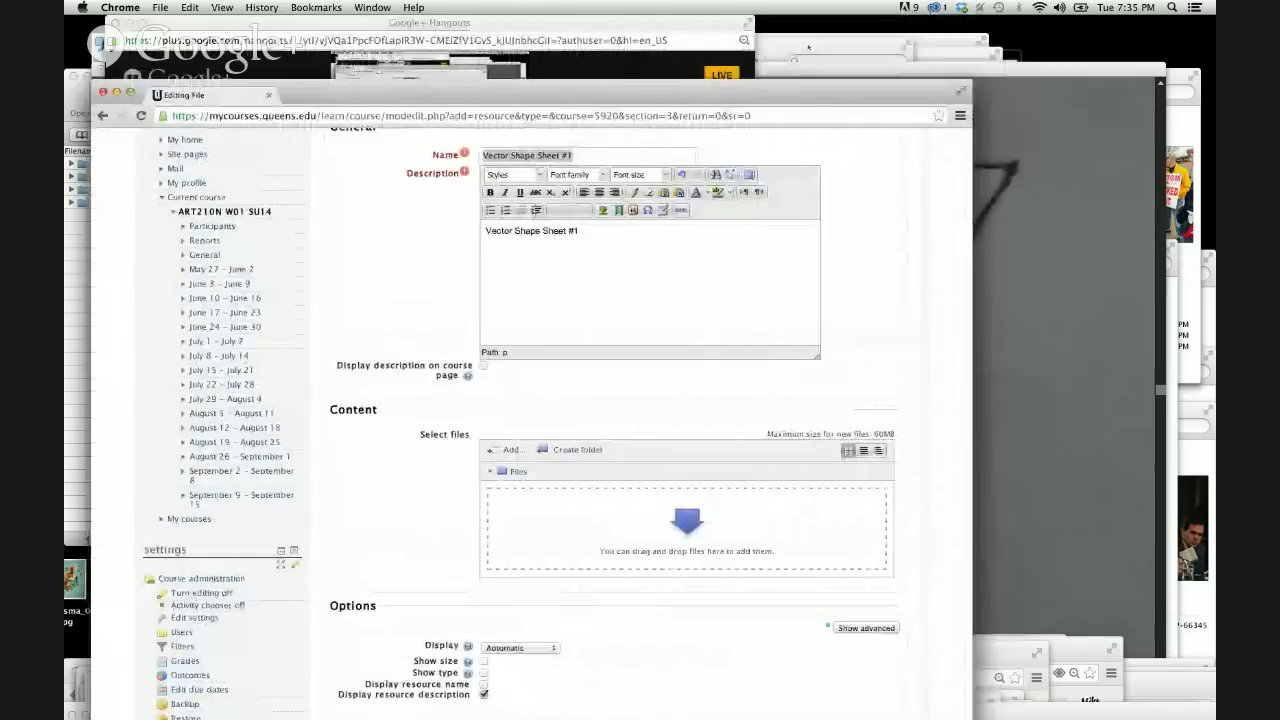
left_click(809, 46)
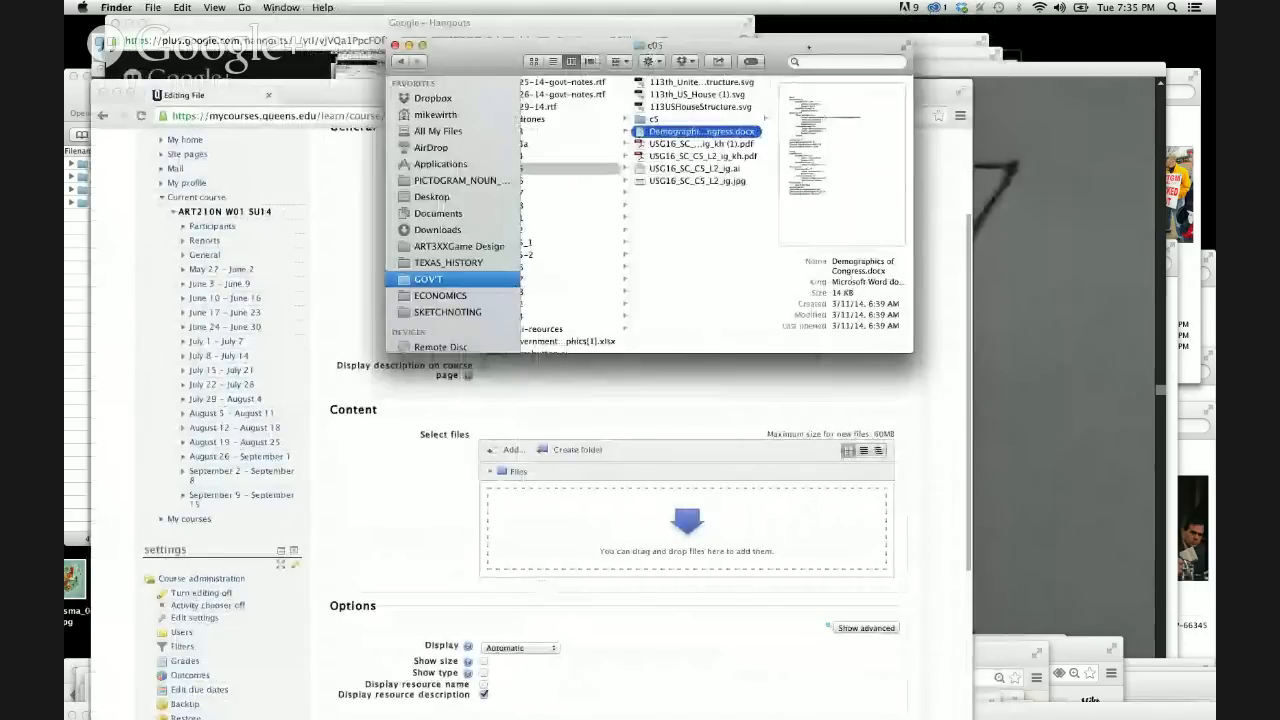
left_click(461, 214)
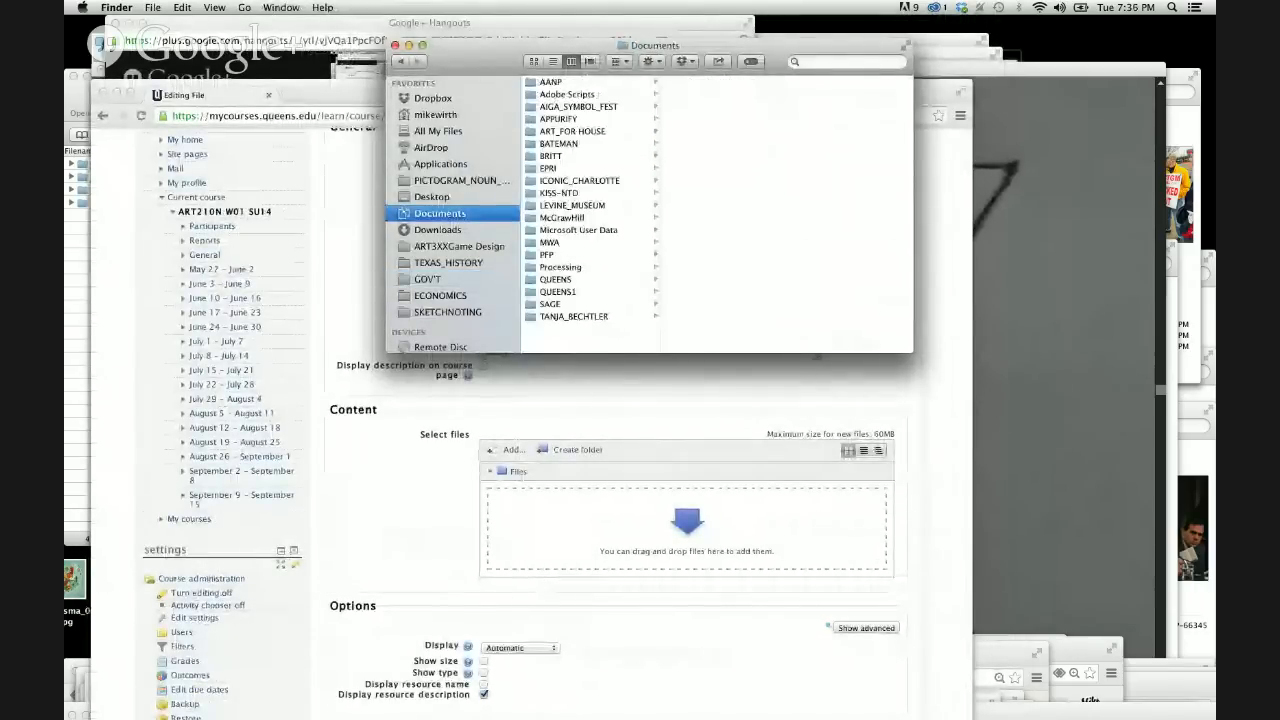
left_click(556, 279)
left_click(727, 291)
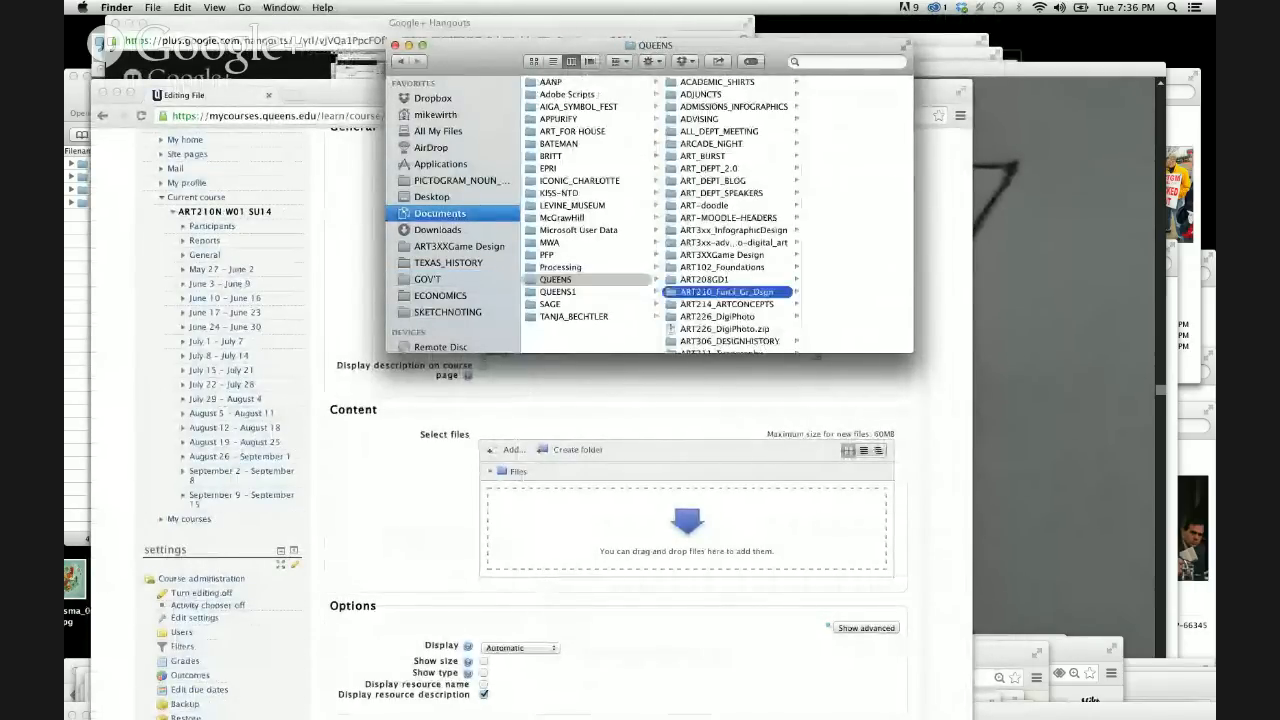
scroll(817, 300, "down", 10)
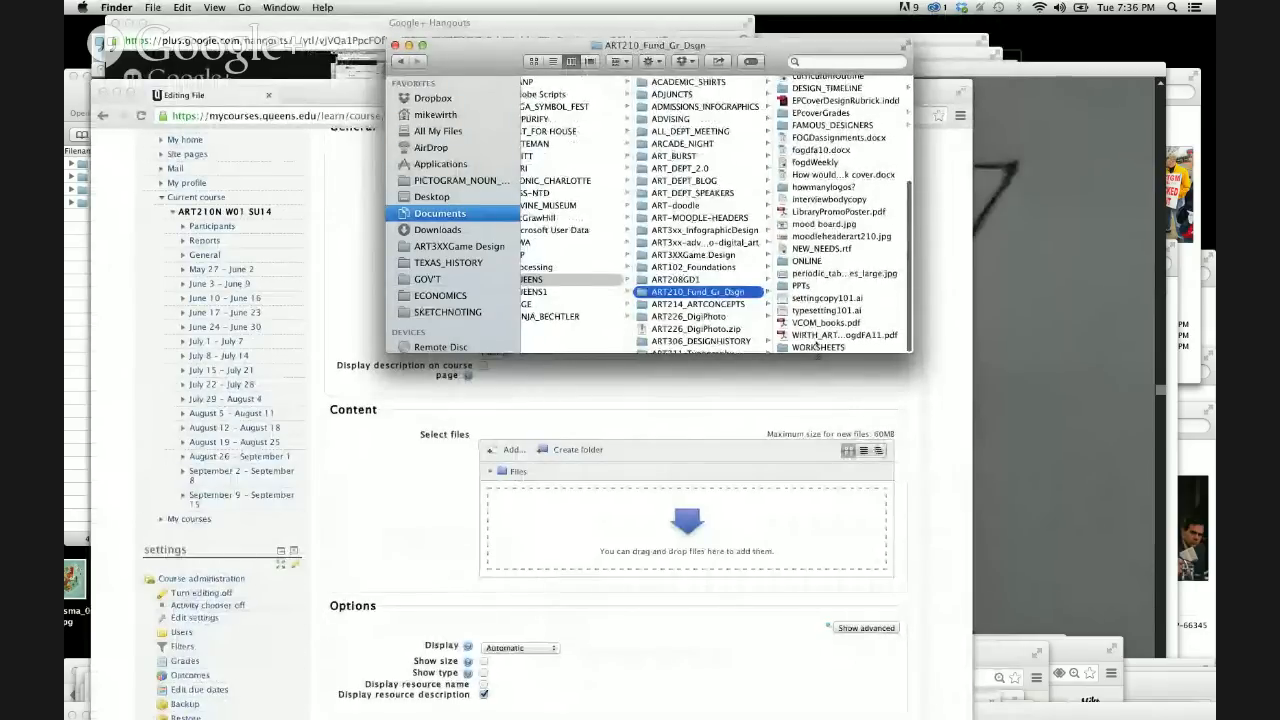
left_click(817, 346)
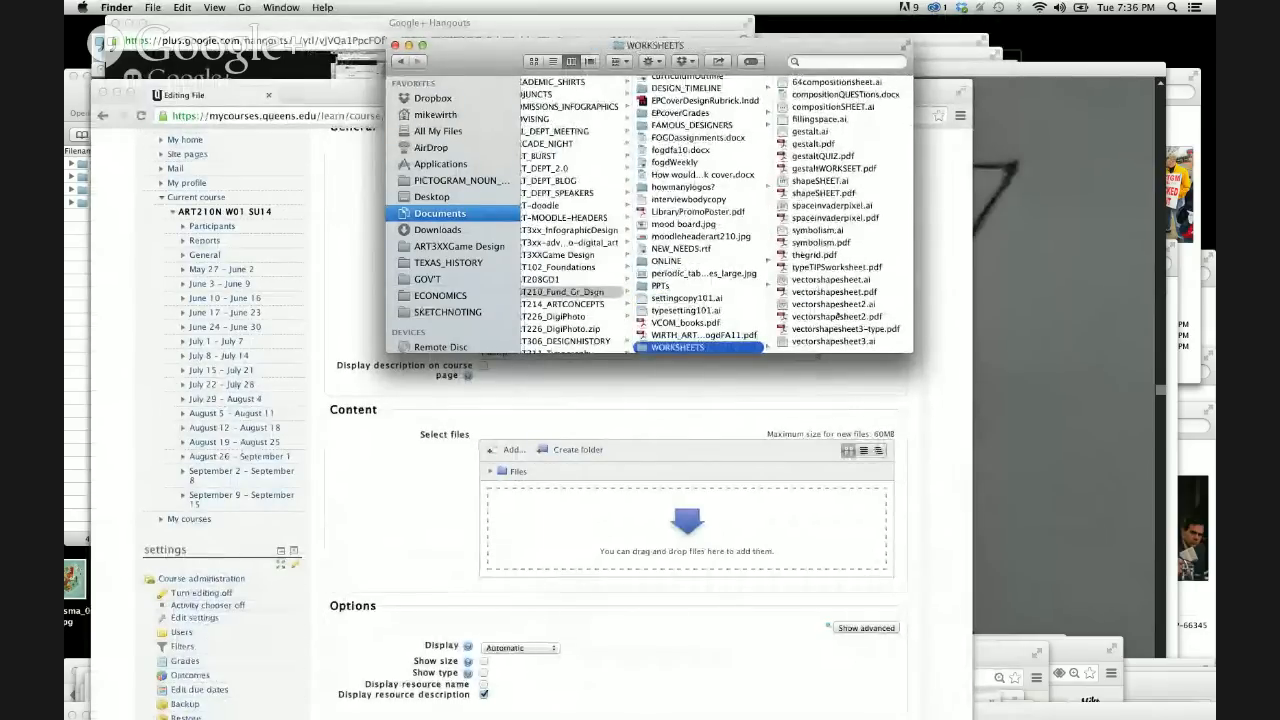
Preview the worksheets vectorshapesheet3-type.pdf and vectorshapesheet2.pdf with Quick Look, closing each preview.
left_click(838, 329)
key("space")
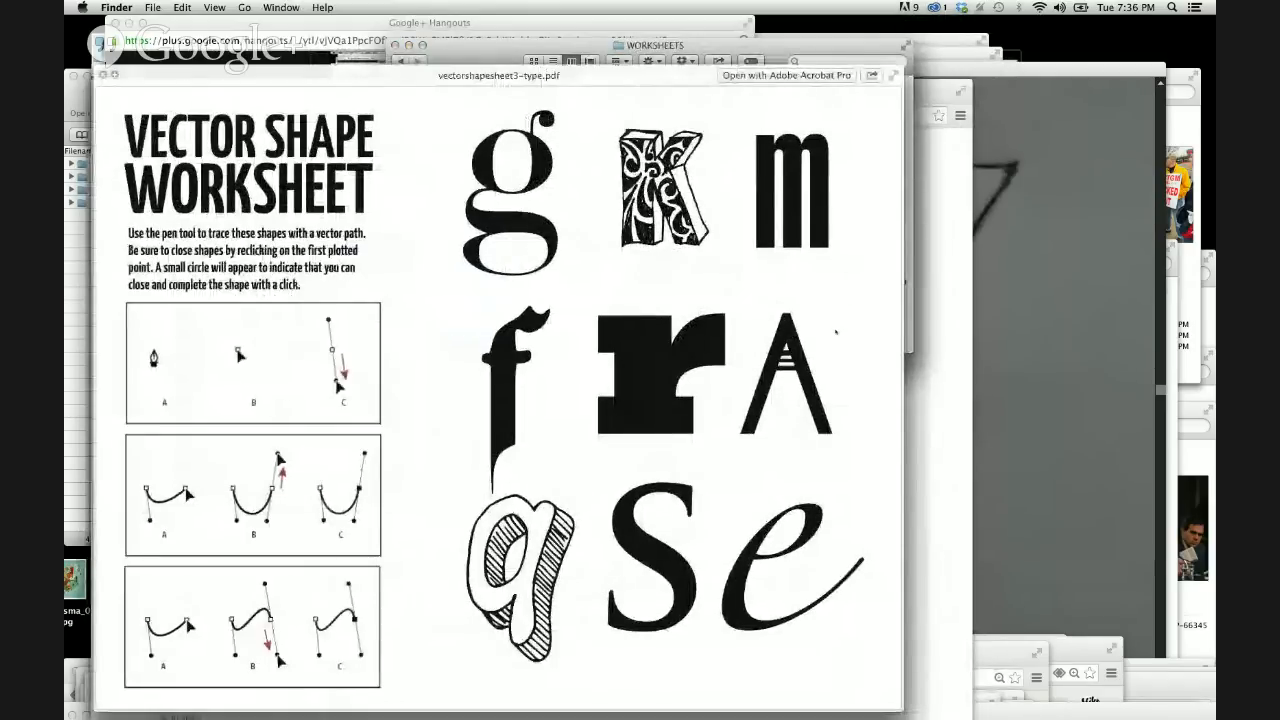
key("space")
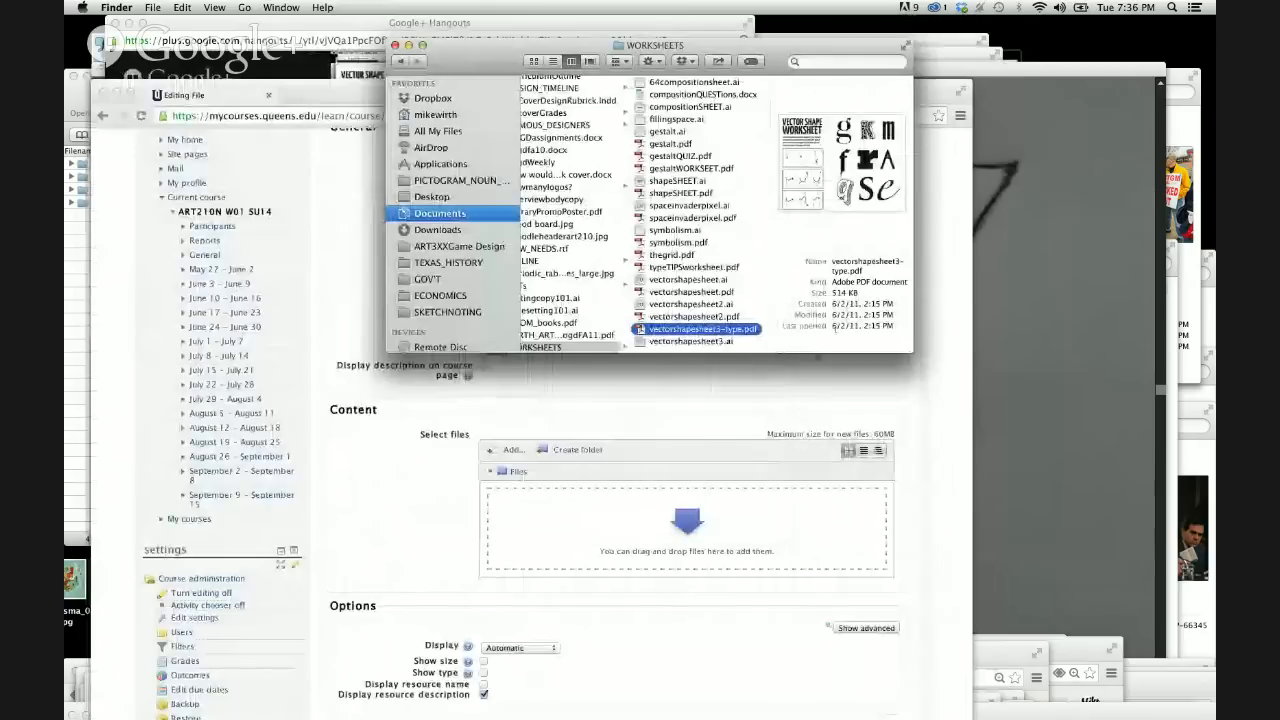
key("Up")
key("space")
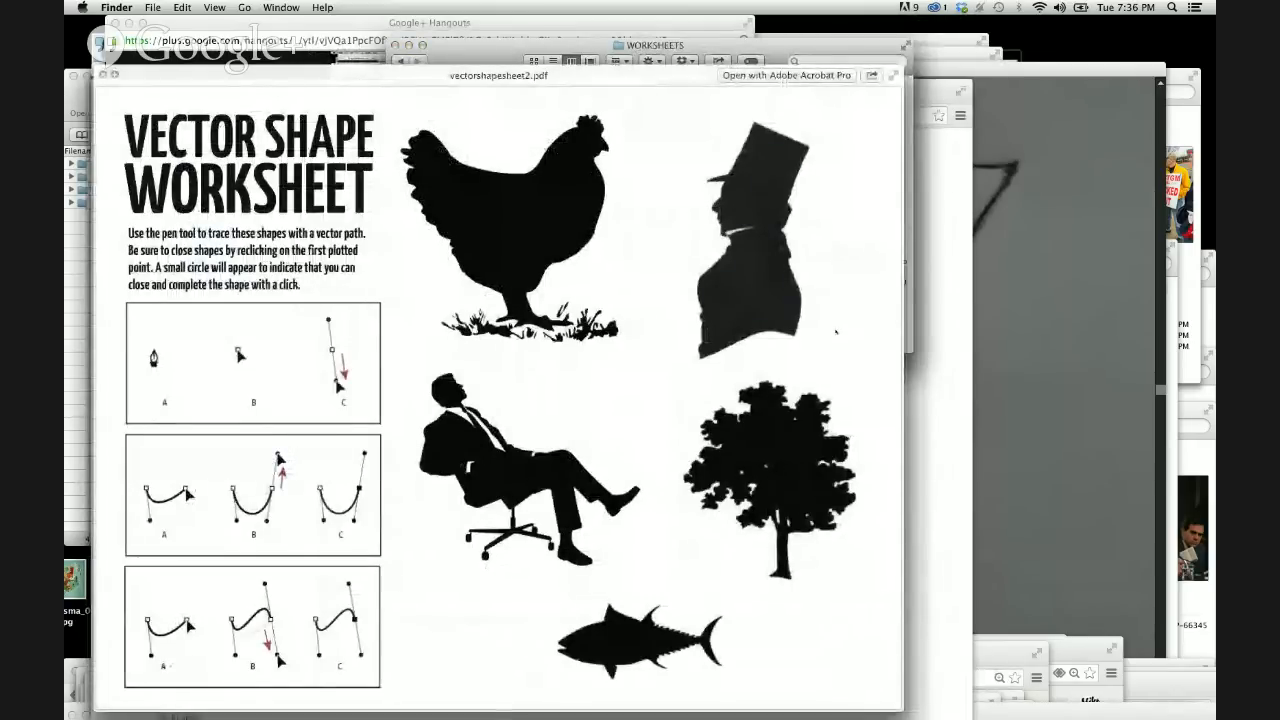
key("space")
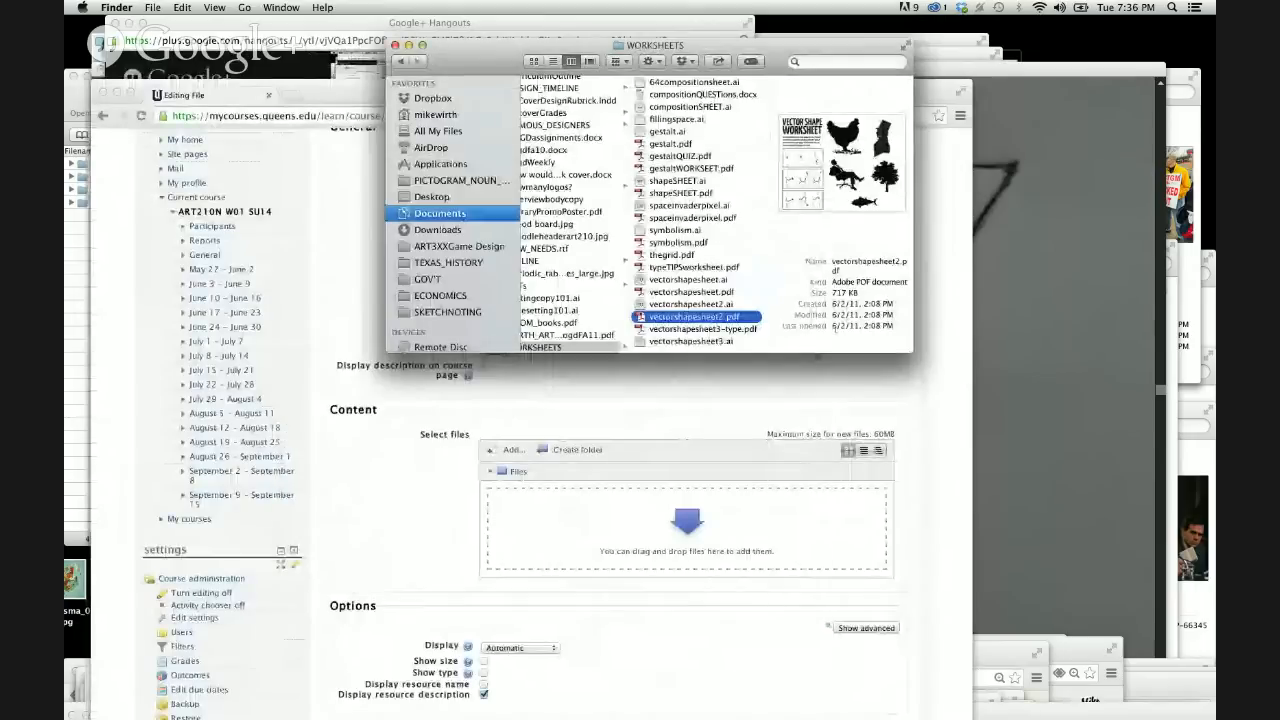
Add vectorshapesheet.ai from the WORKSHEETS folder to the new resource's file upload area.
left_click(706, 292)
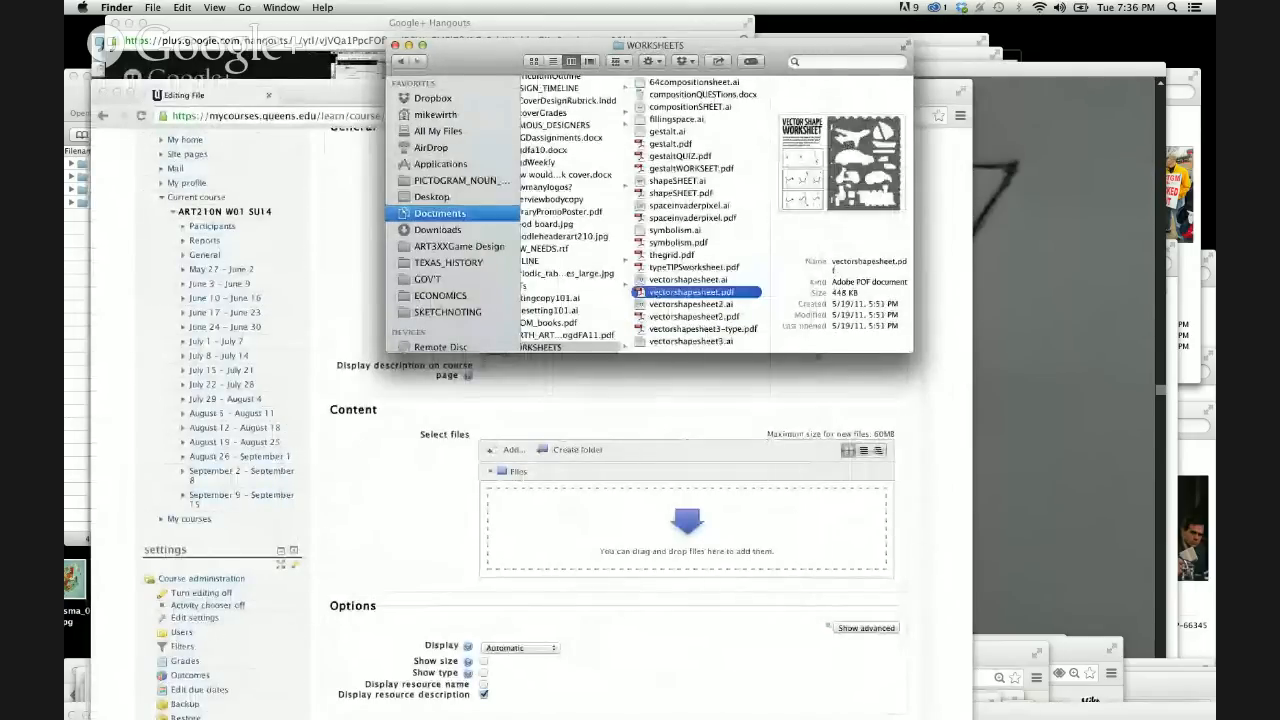
left_click(690, 279)
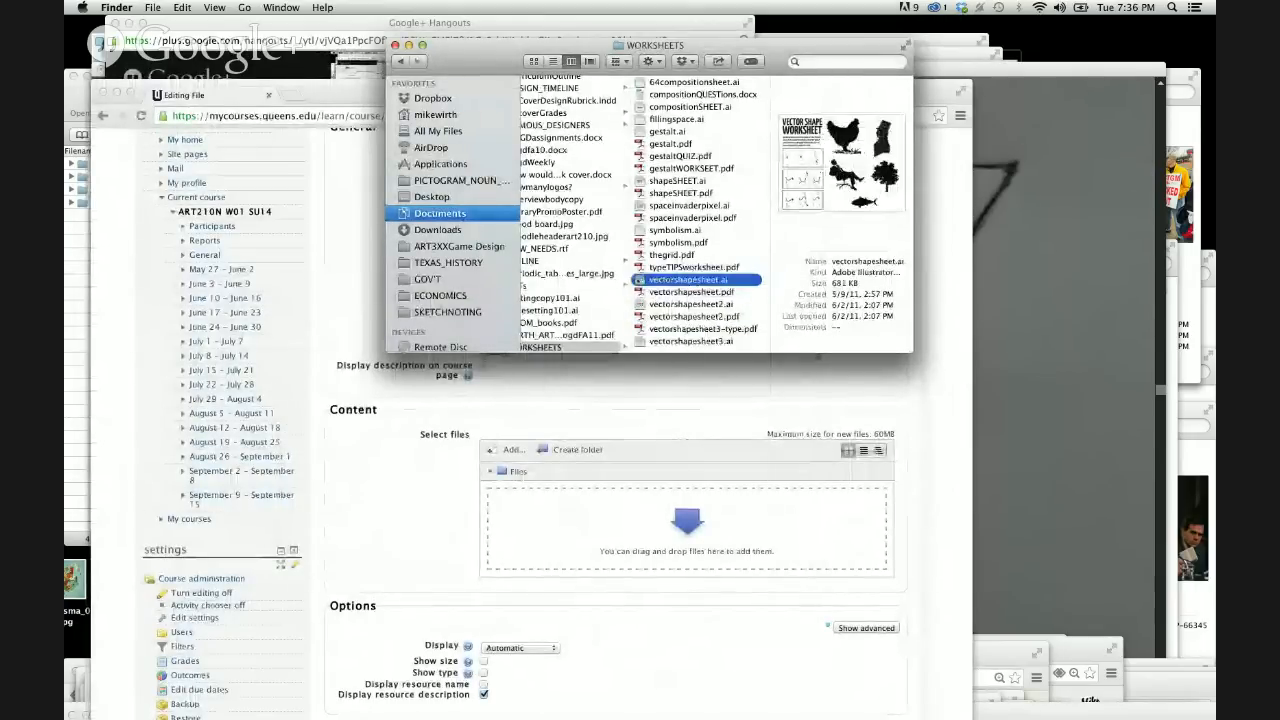
left_click_drag(690, 279, 652, 528)
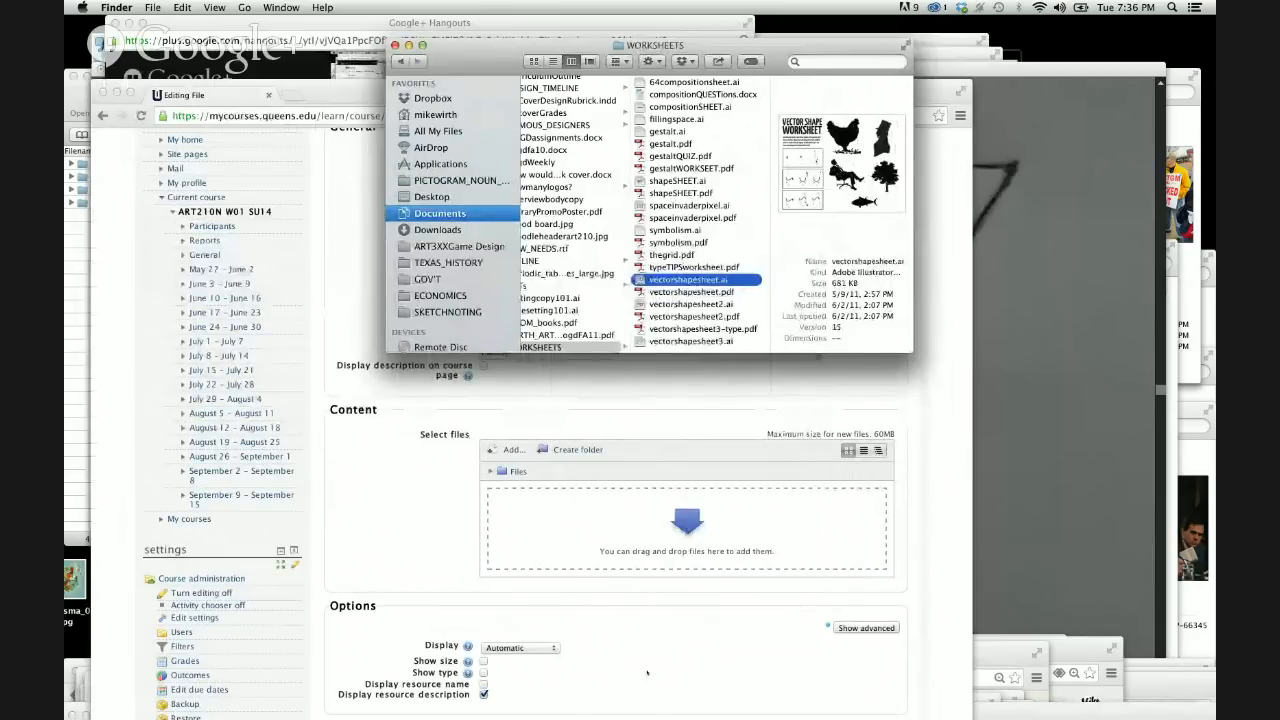
Save the new file resource with its default options and return to the ART210N course page.
scroll(647, 672, "down", 2)
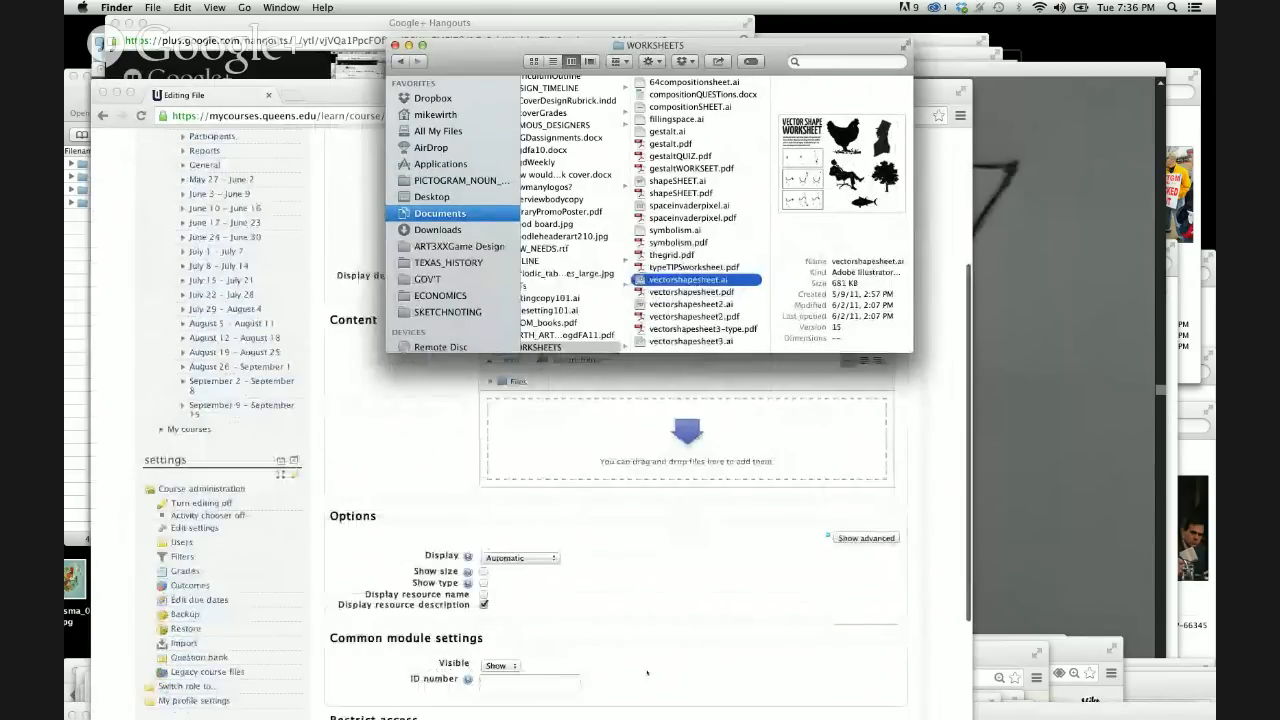
scroll(647, 672, "down", 3)
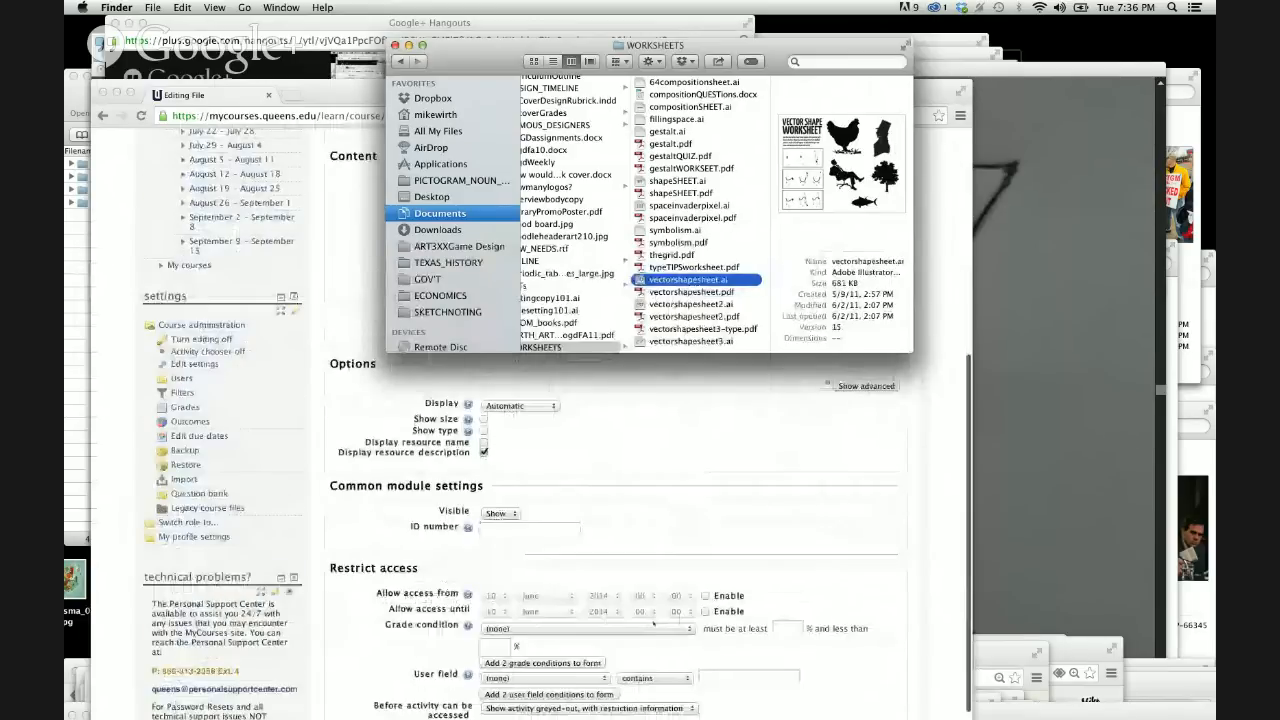
scroll(653, 622, "down", 3)
left_click(530, 633)
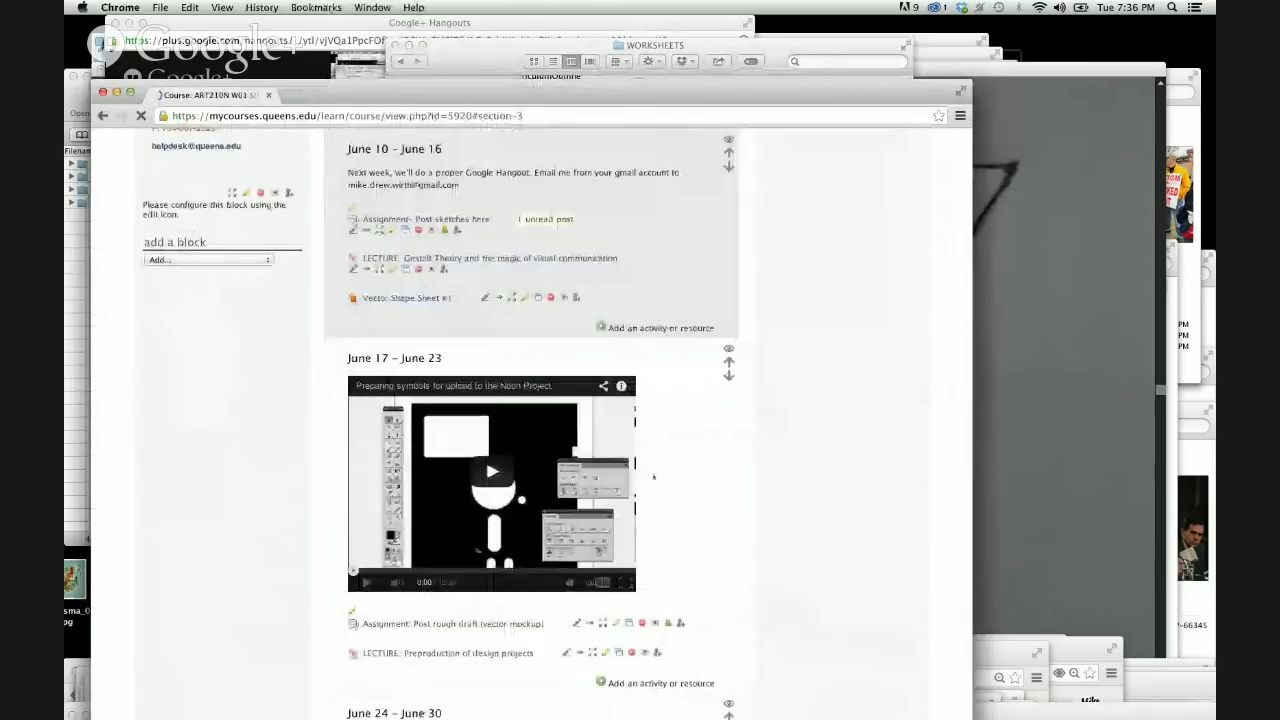
Lower the browser window, close the WORKSHEETS Finder window, and bring the Illustrator cloud drawing back to the front.
scroll(688, 496, "up", 3)
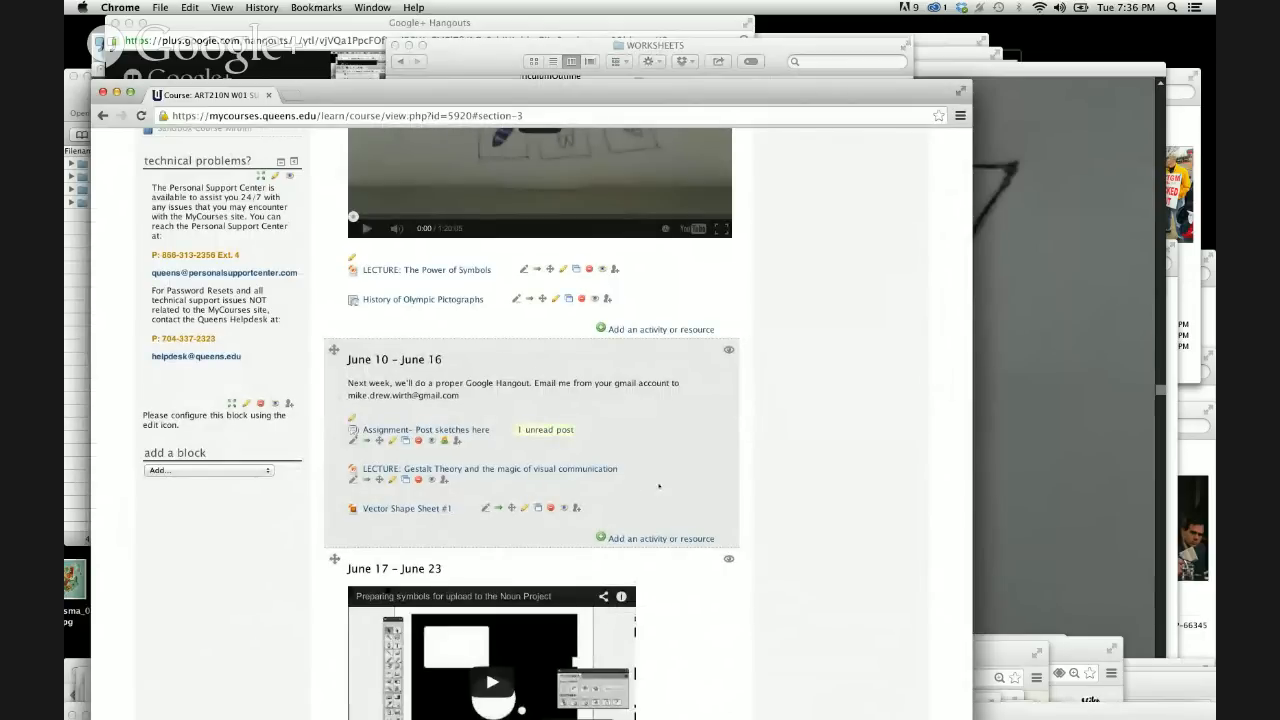
scroll(659, 486, "up", 2)
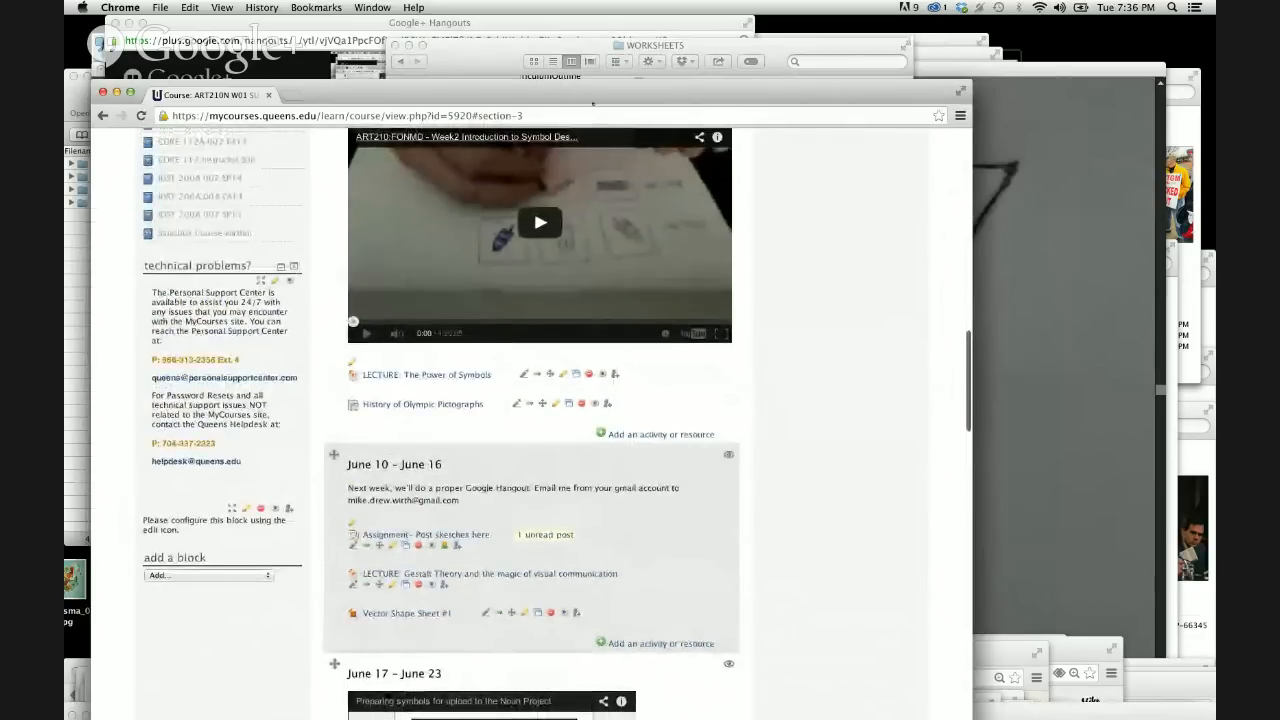
left_click_drag(588, 98, 580, 340)
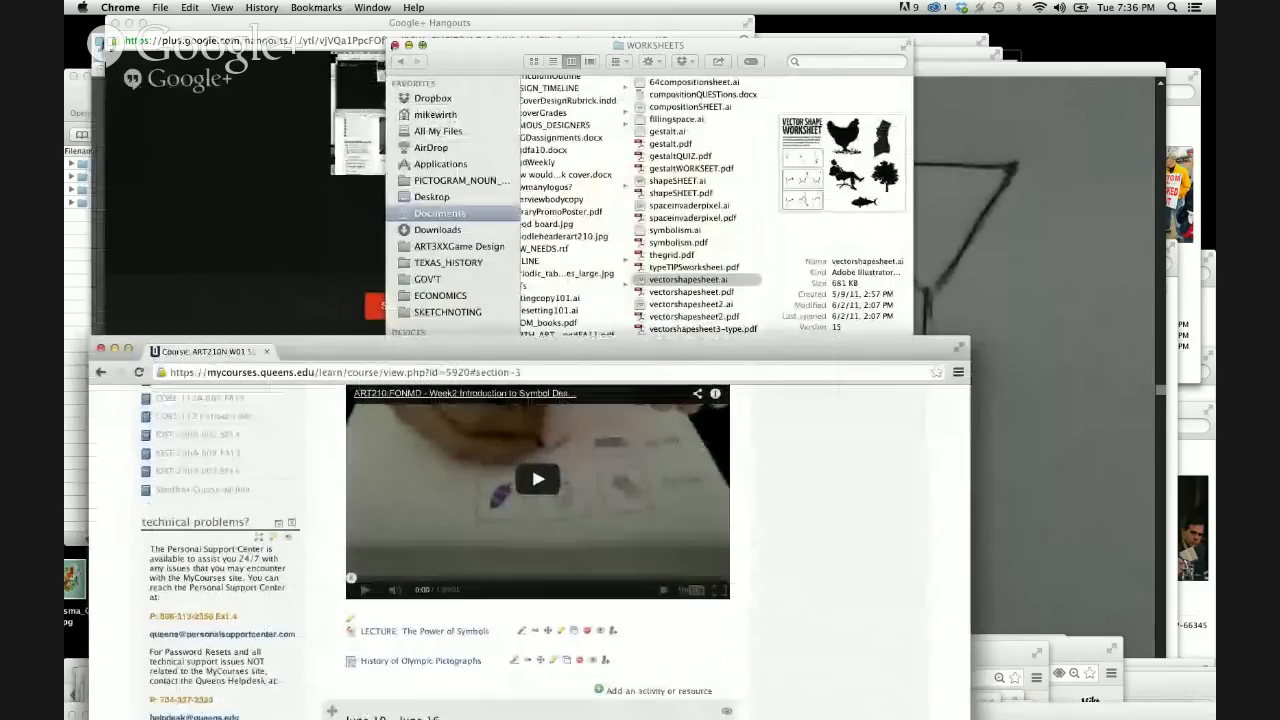
left_click(395, 45)
left_click(757, 80)
left_click_drag(772, 76, 753, 80)
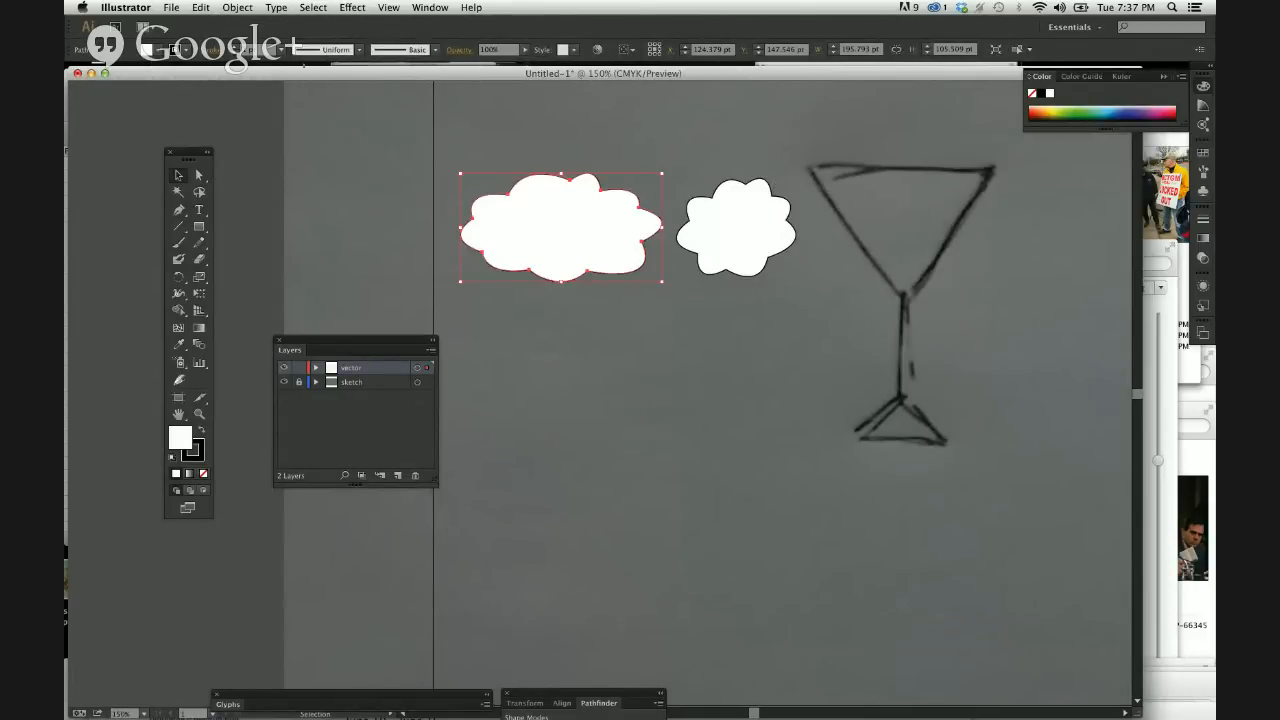
mouse_move(412, 74)
left_mouse_down()
mouse_move(701, 87)
mouse_move(532, 116)
mouse_move(428, 52)
mouse_move(414, 69)
left_mouse_up()
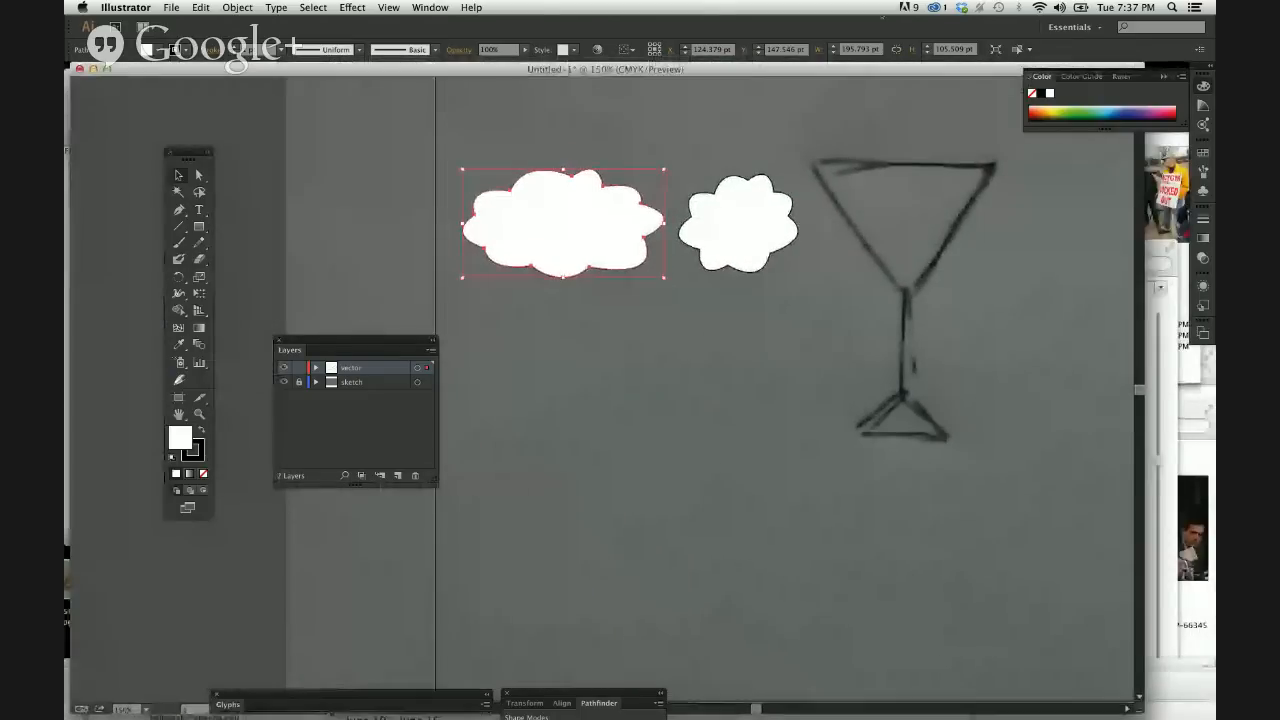
Search Spotlight for "gestalt", open unit3-gestalt.ppt in PowerPoint, and start its slide show from the first slide.
key("super+space")
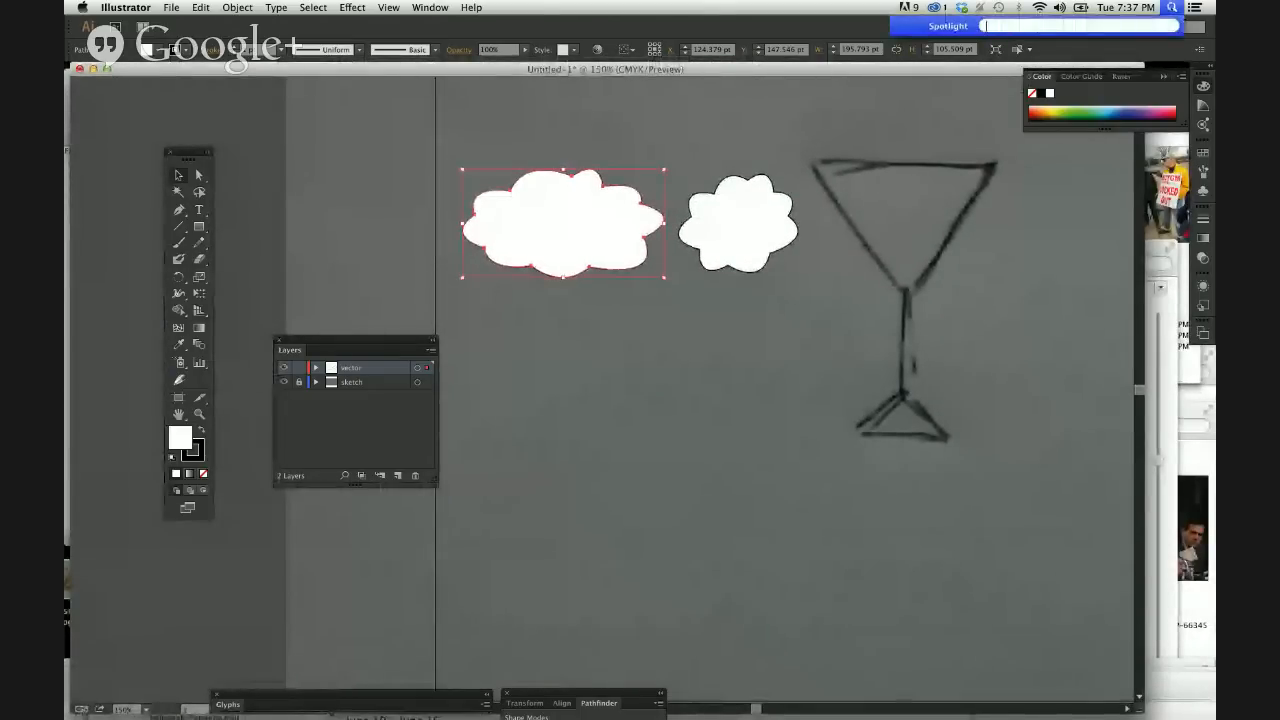
type("gestalt")
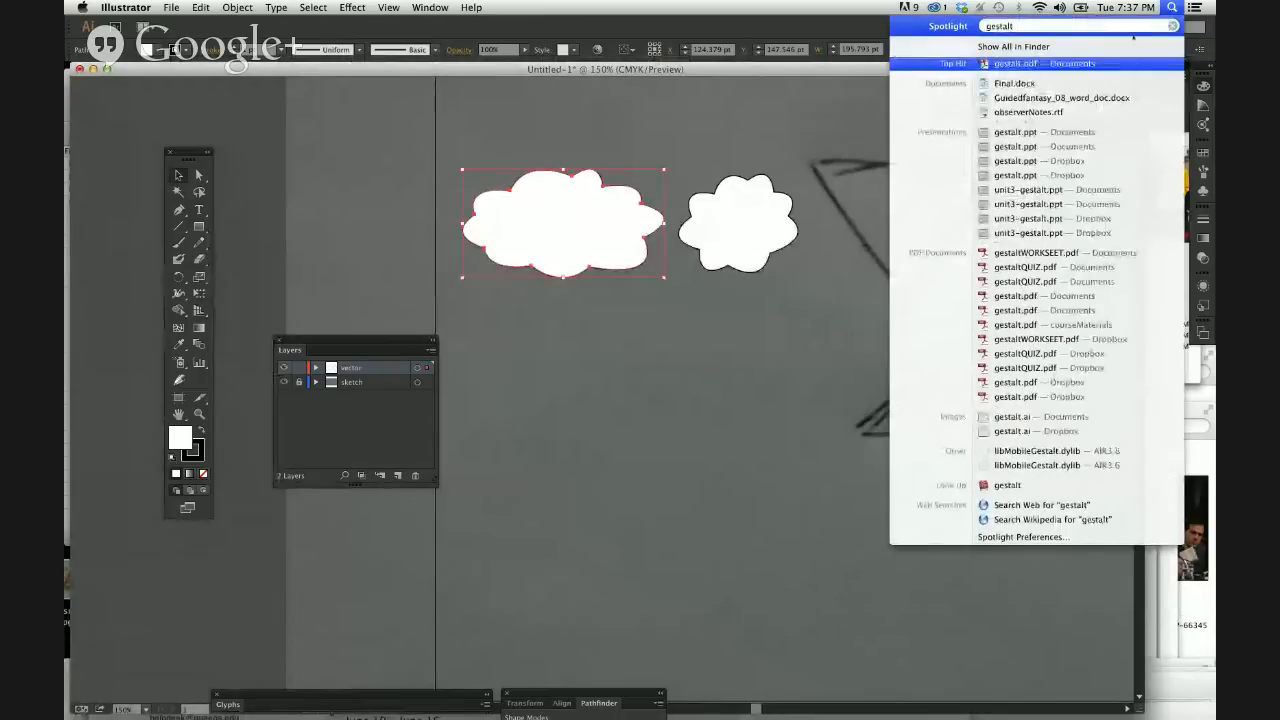
key("Down")
key("Down")
key("Down")
key("Down")
key("Down")
left_click(1029, 192)
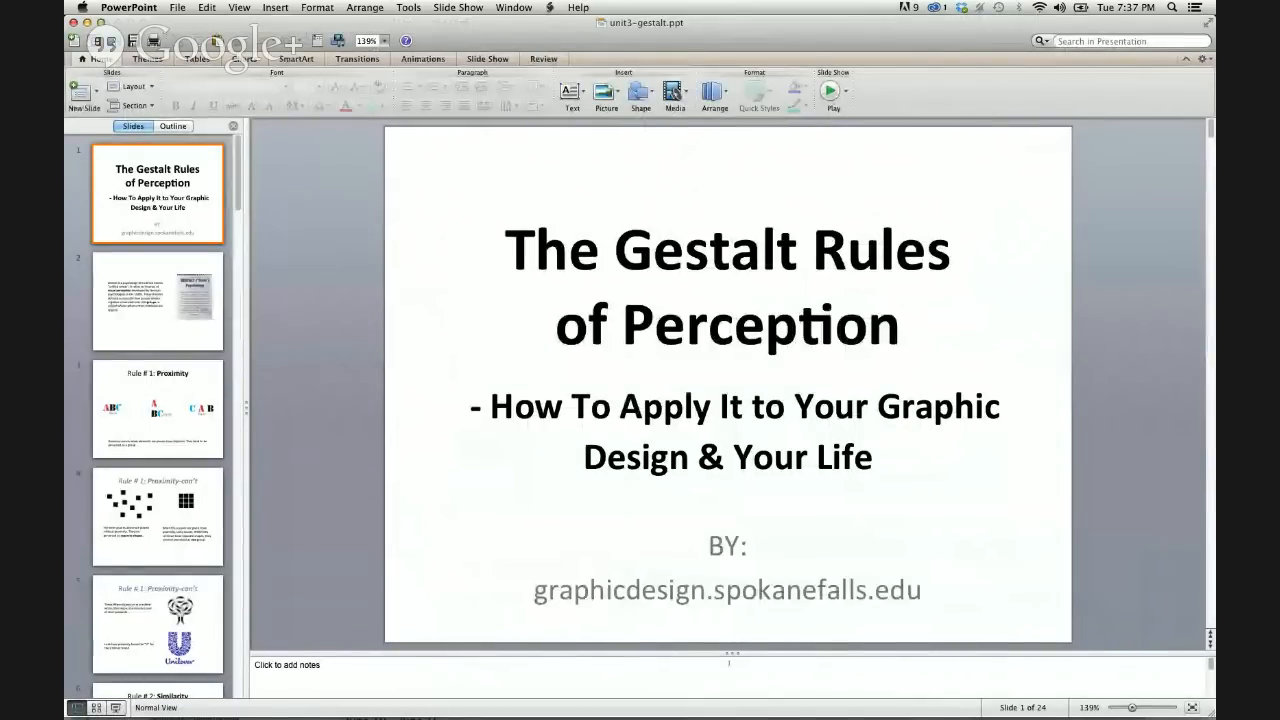
left_click(116, 708)
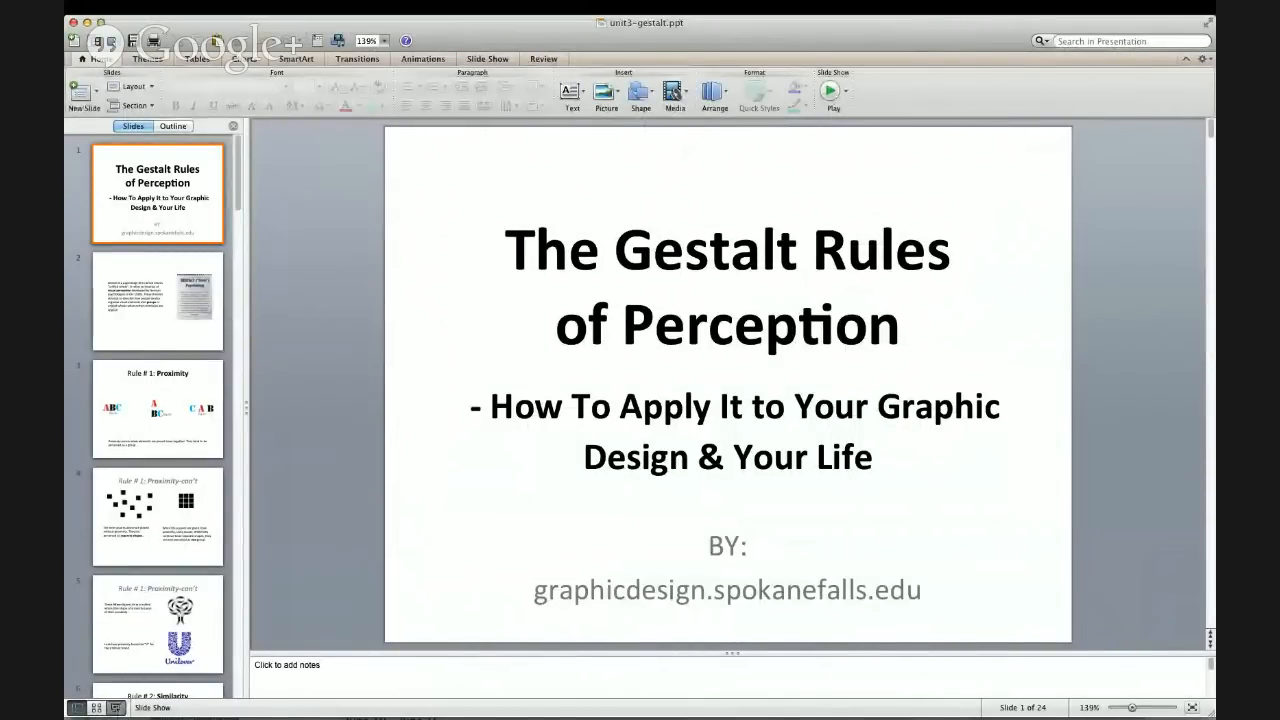